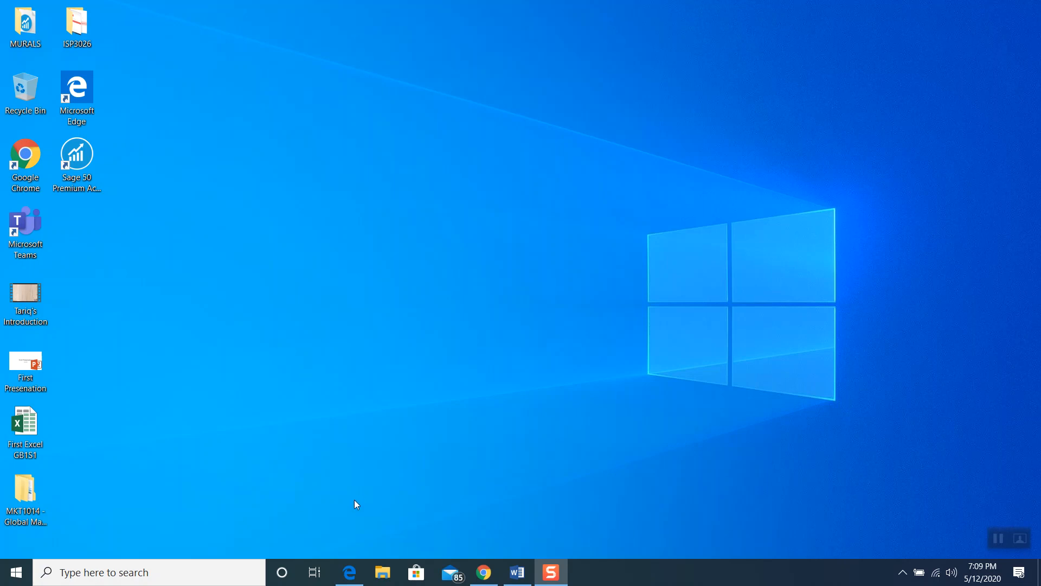
Bring the Chapter 1 PDF back and show page 15, 'To start a new, blank workbook'
click(349, 572)
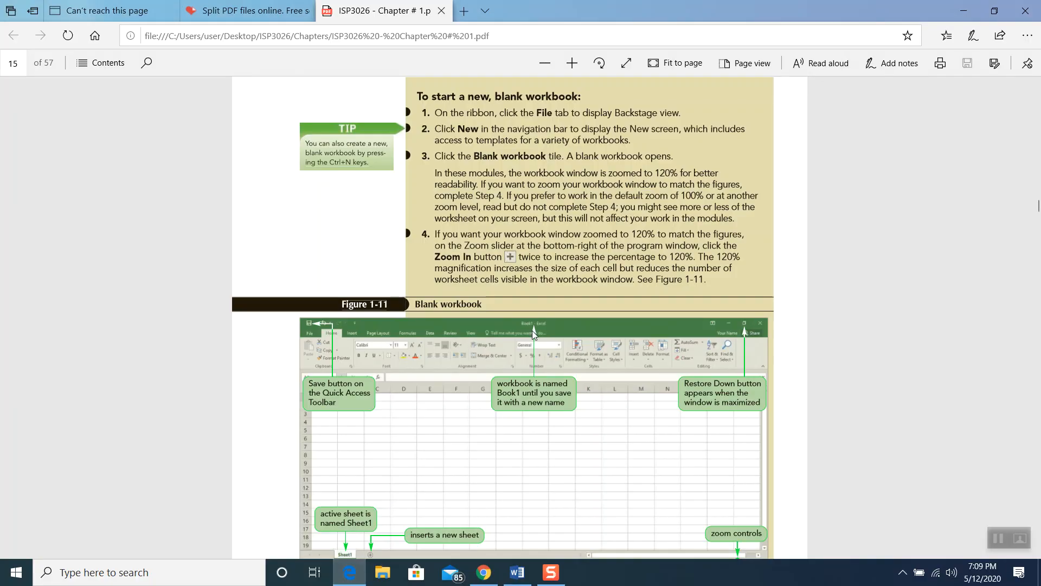
scroll(532, 330, up, 1)
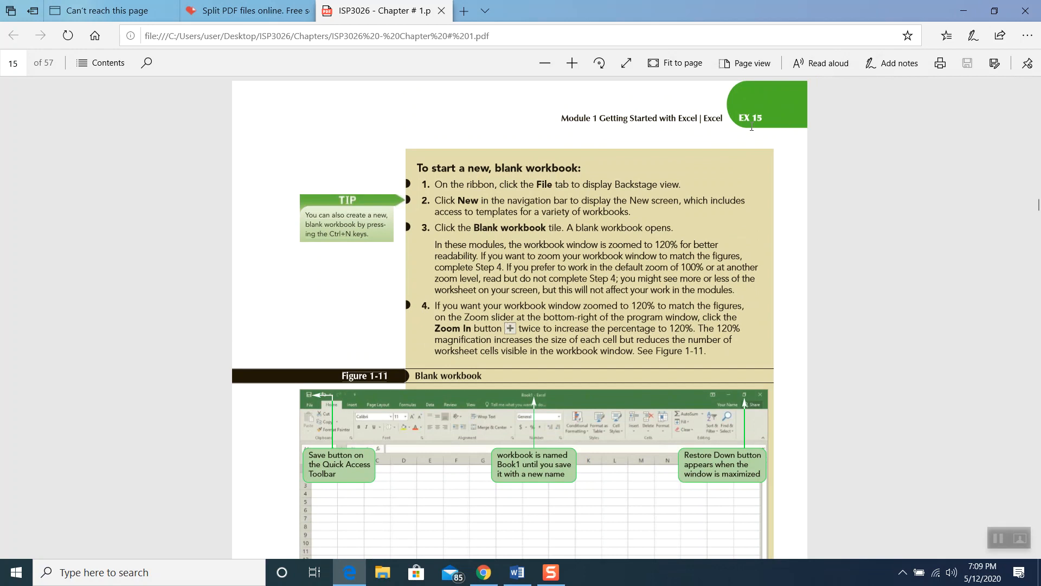
scroll(444, 337, down, 1)
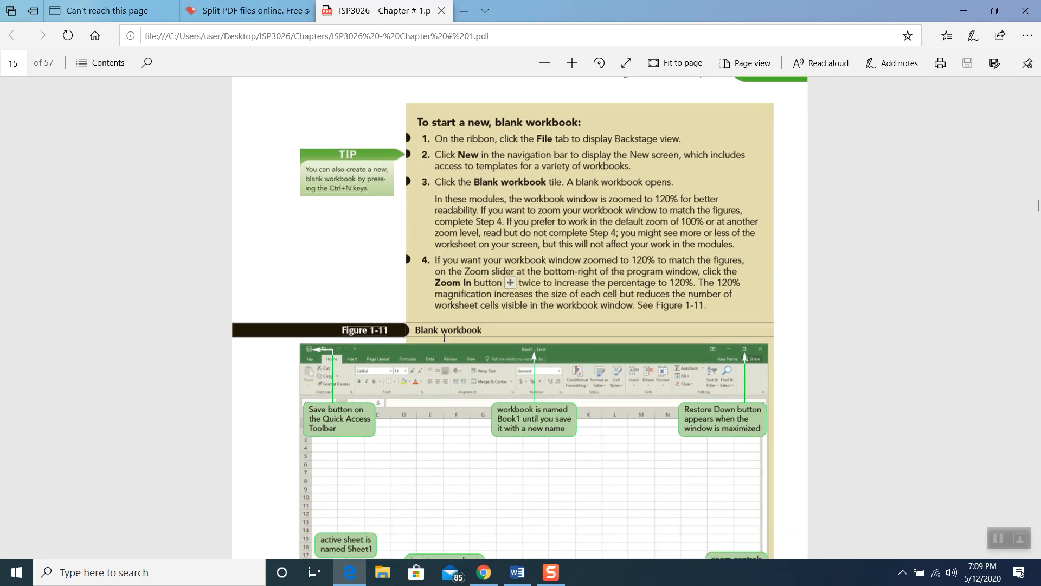
scroll(444, 339, down, 1)
scroll(444, 339, up, 1)
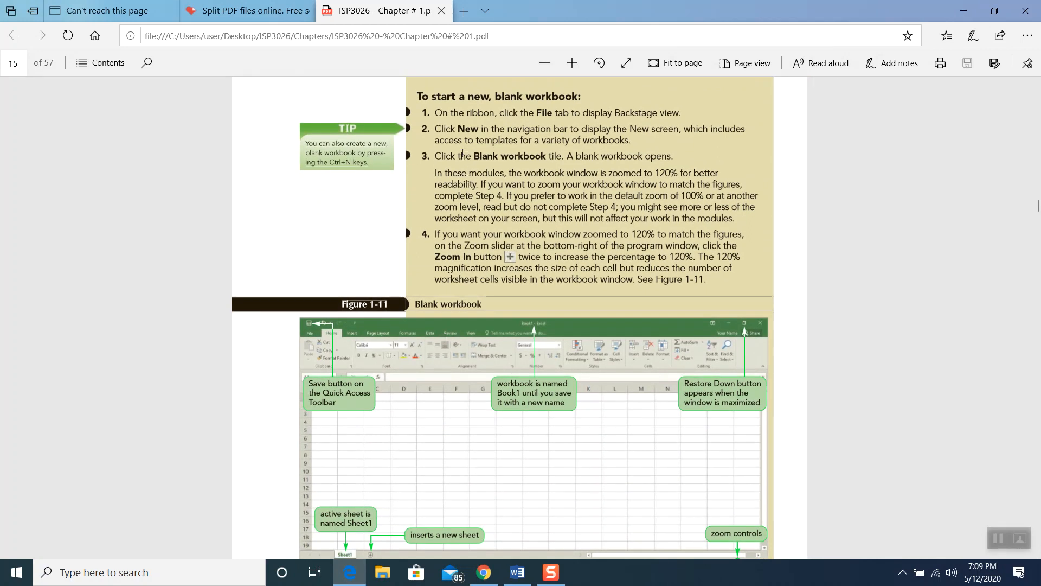
scroll(462, 154, up, 1)
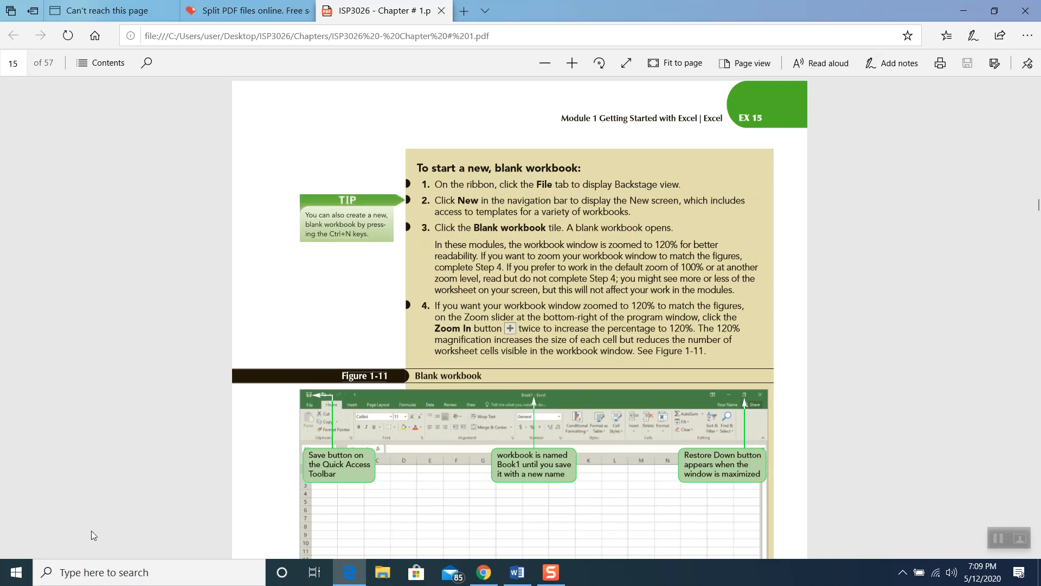
Launch Excel 2016 from the Start menu and create a Blank workbook (Book1)
click(16, 572)
scroll(77, 333, down, 3)
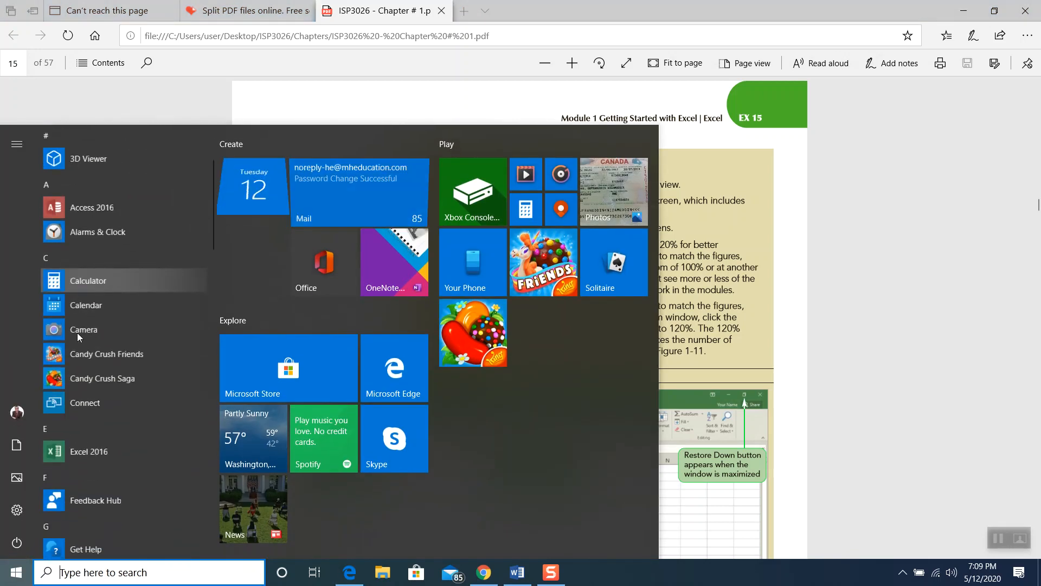
click(114, 451)
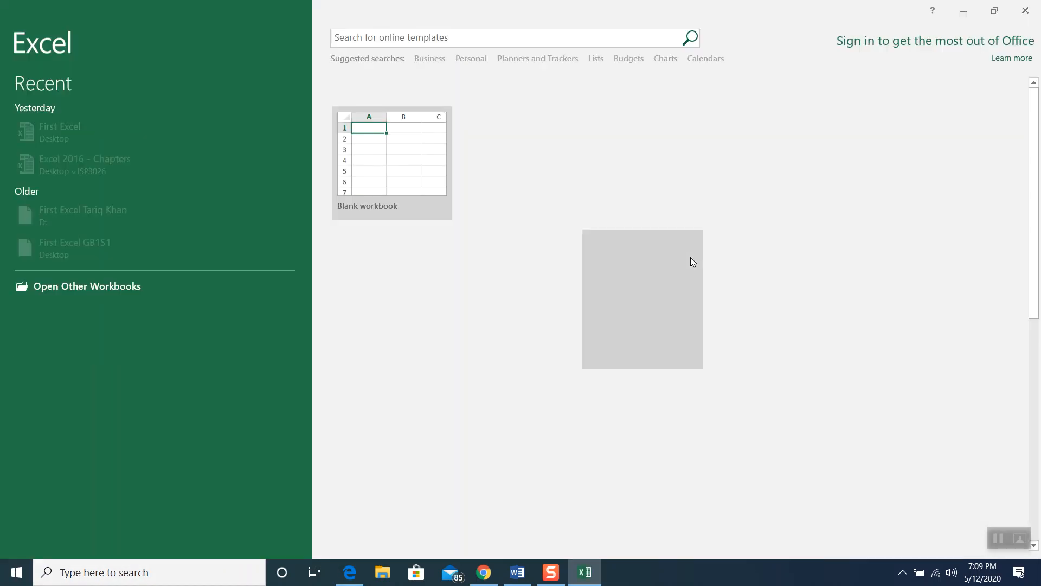
click(384, 166)
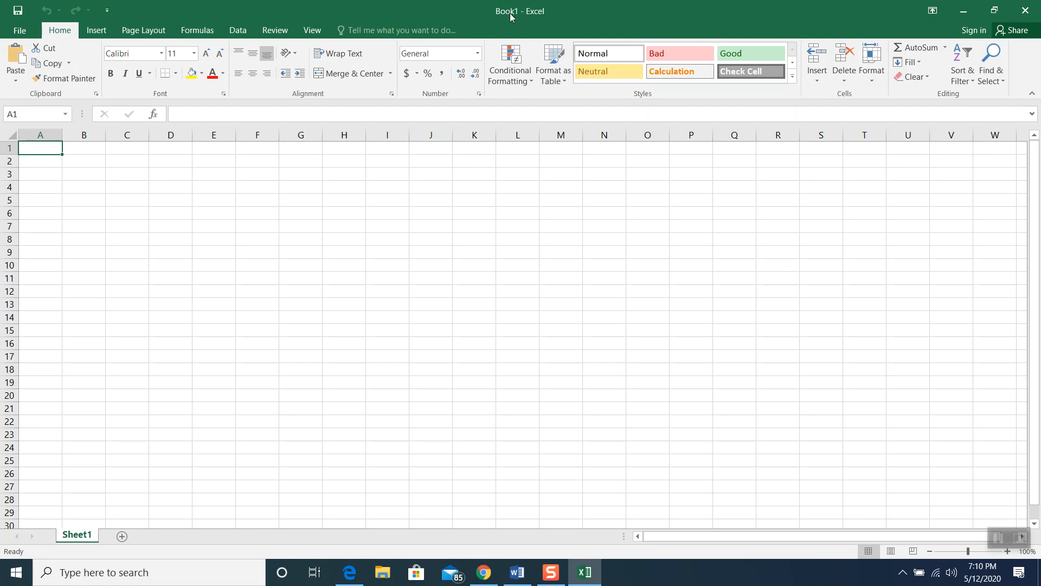
Save the workbook to the Desktop under the file name 'Game Card'
click(18, 32)
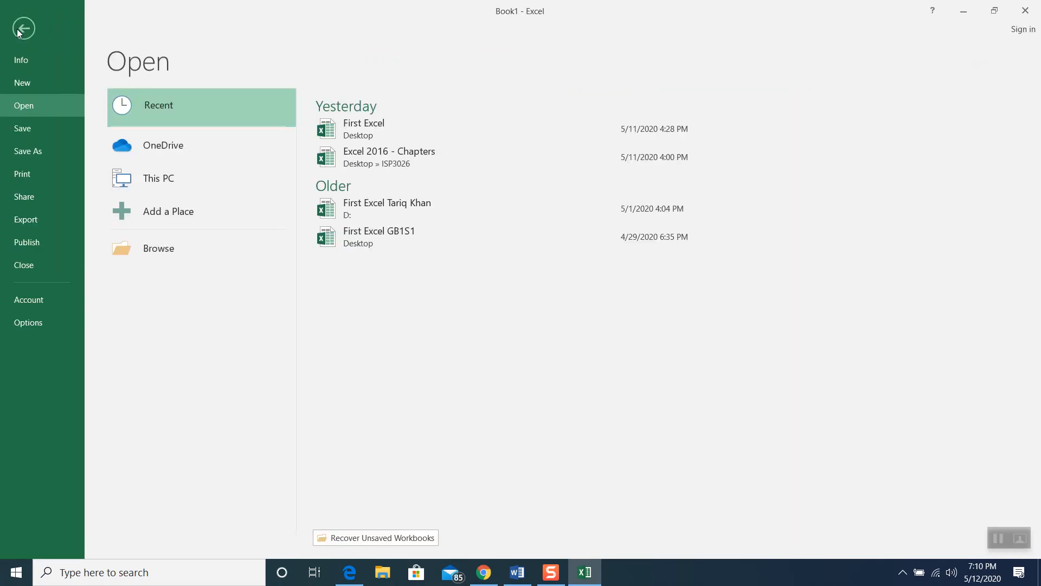
click(18, 153)
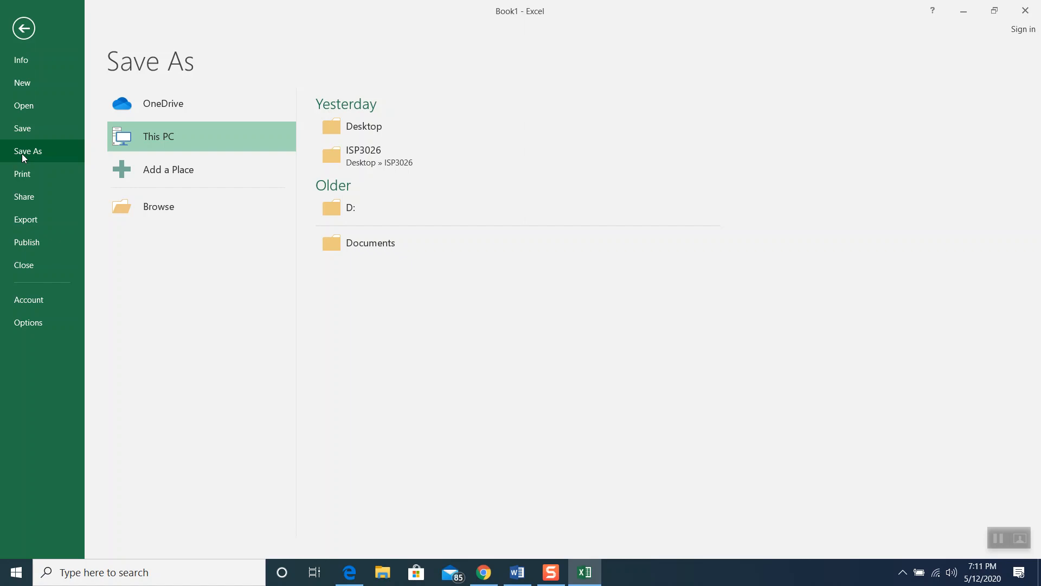
click(357, 126)
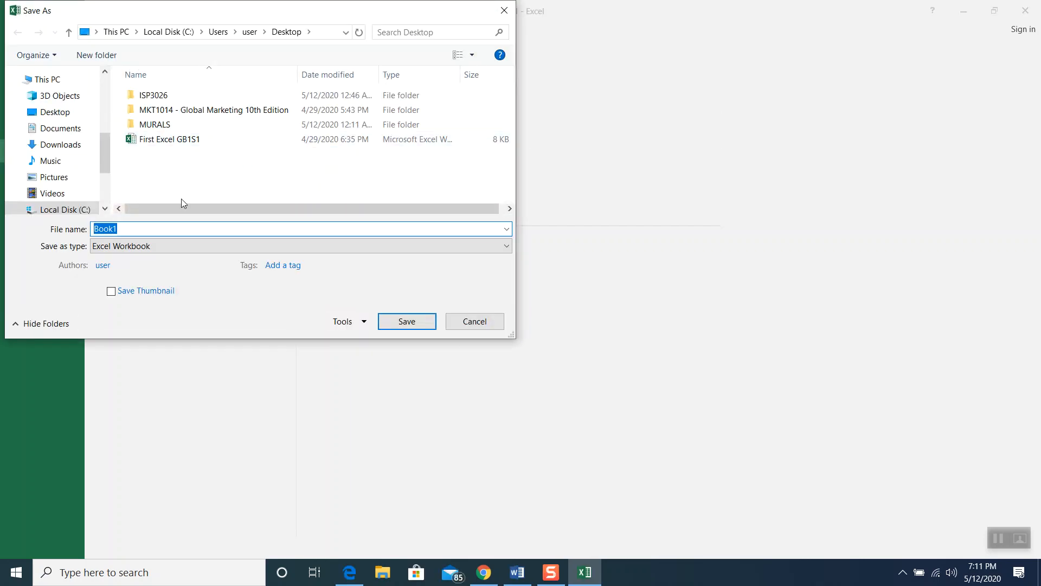
click(126, 228)
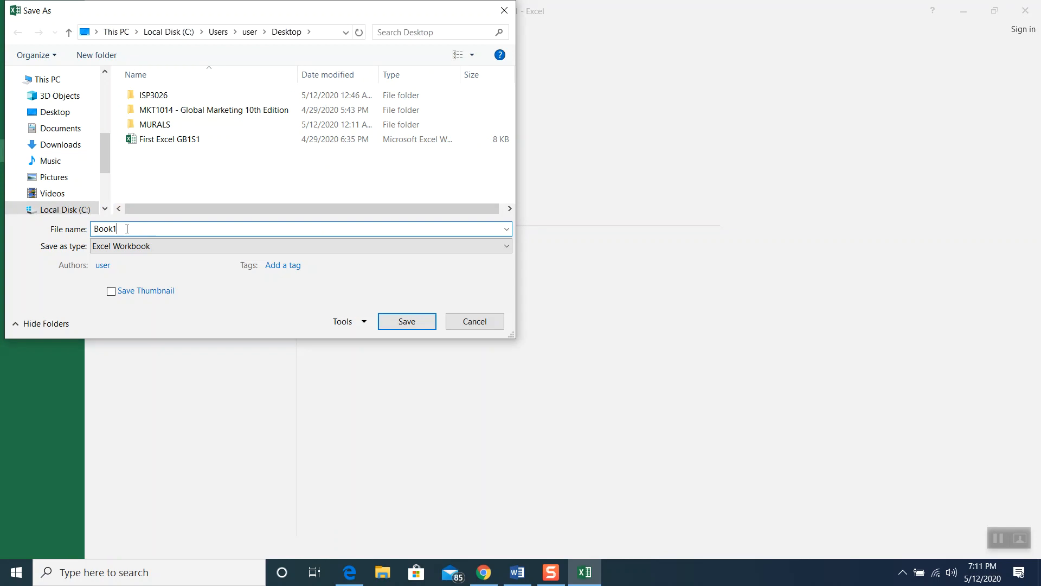
key(BackSpace)
key(BackSpace)
key(BackSpace)
key(BackSpace)
text(Game Card)
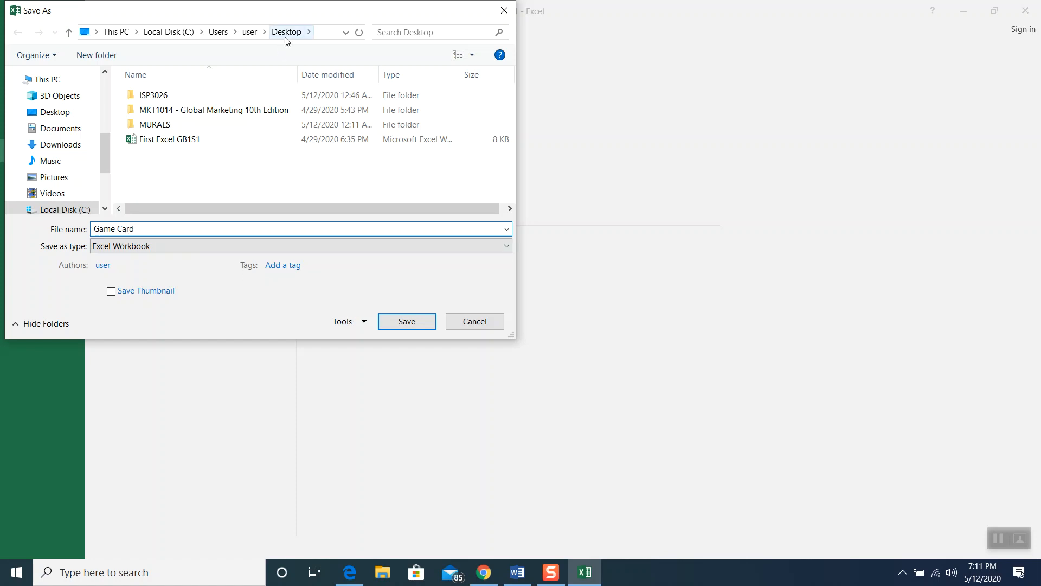
click(392, 322)
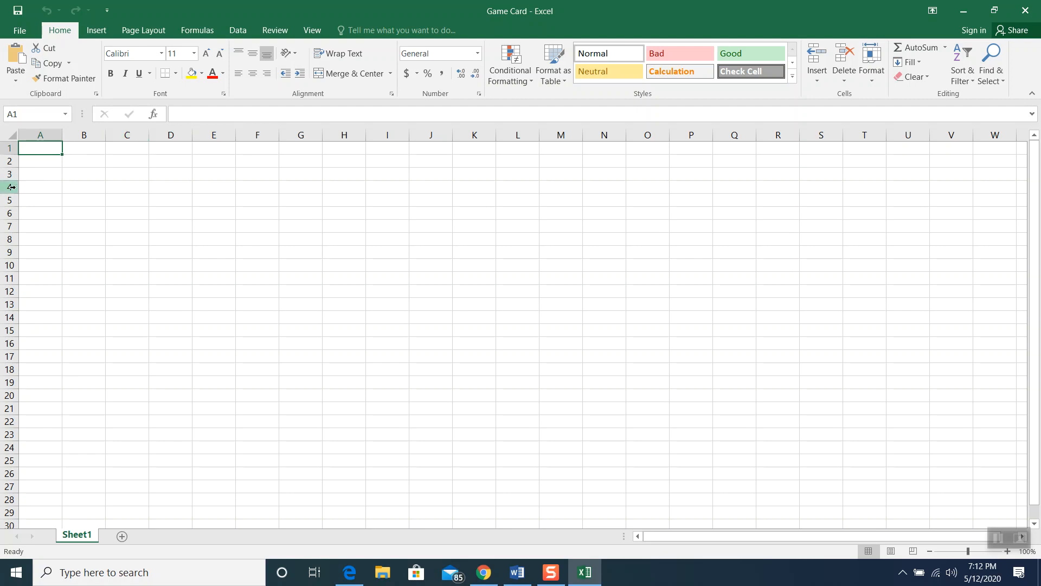
click(249, 185)
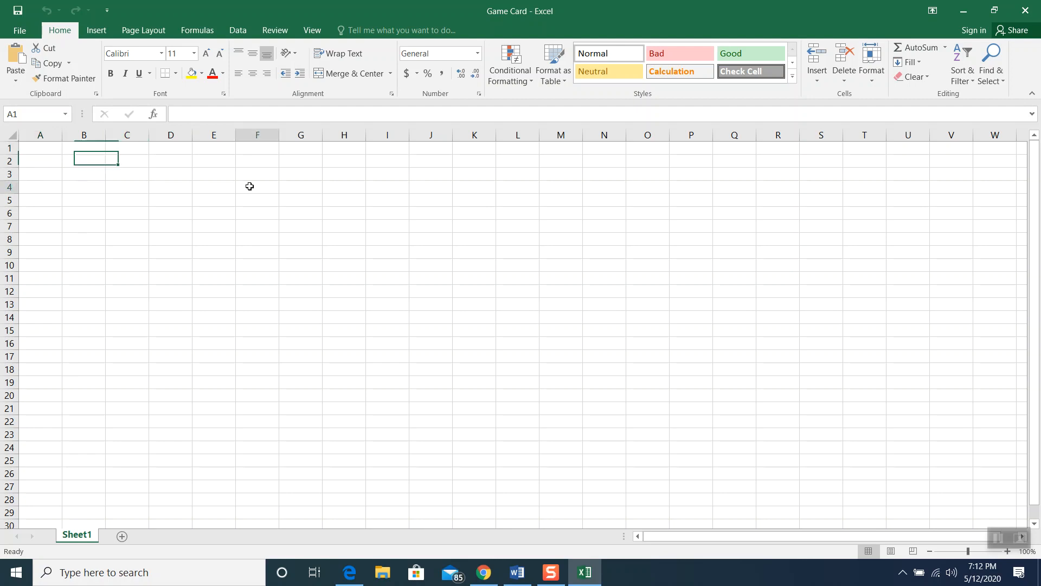
click(351, 275)
click(158, 278)
click(313, 197)
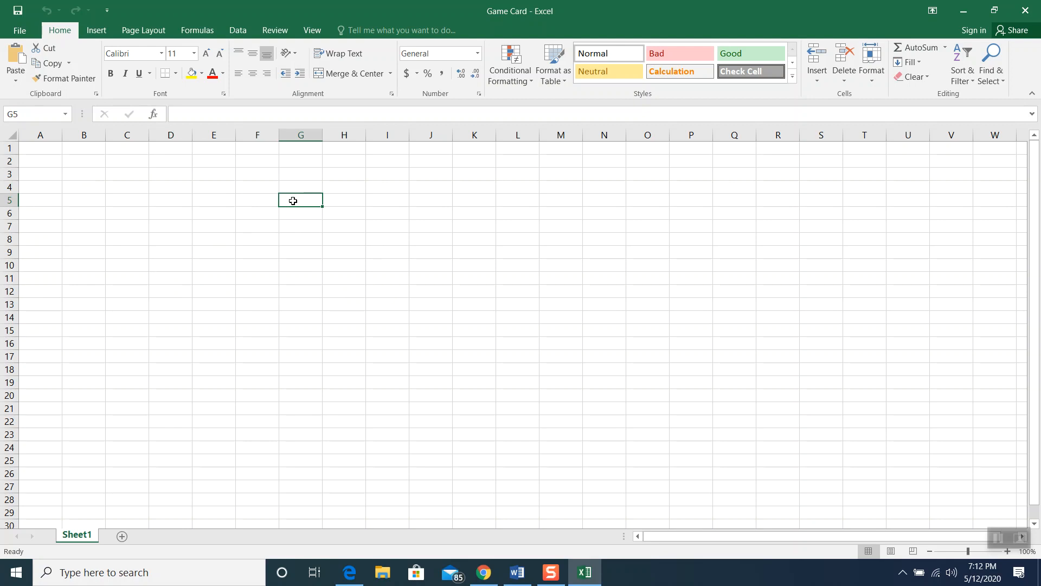
click(134, 187)
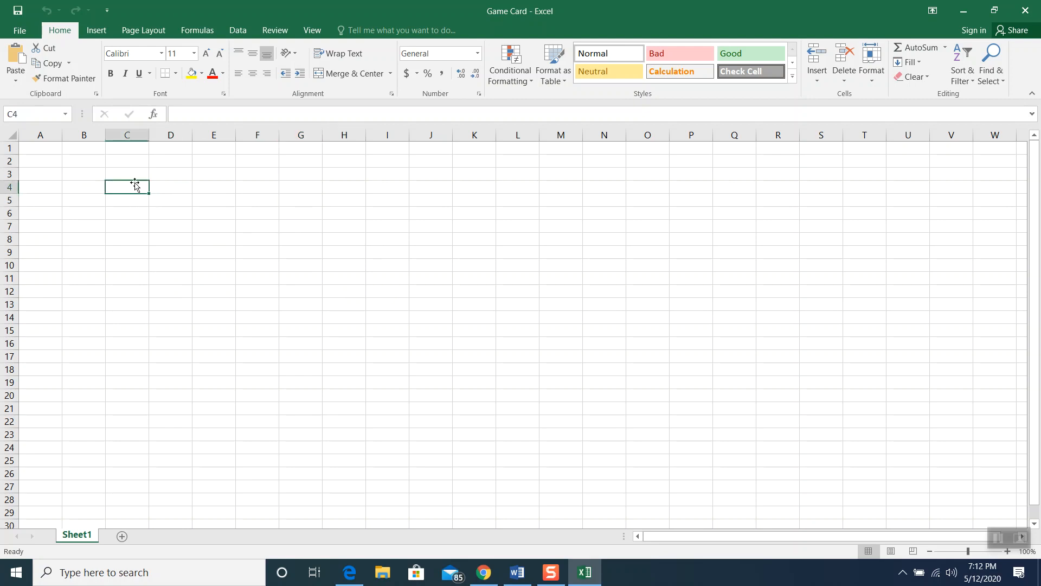
click(165, 160)
text(k)
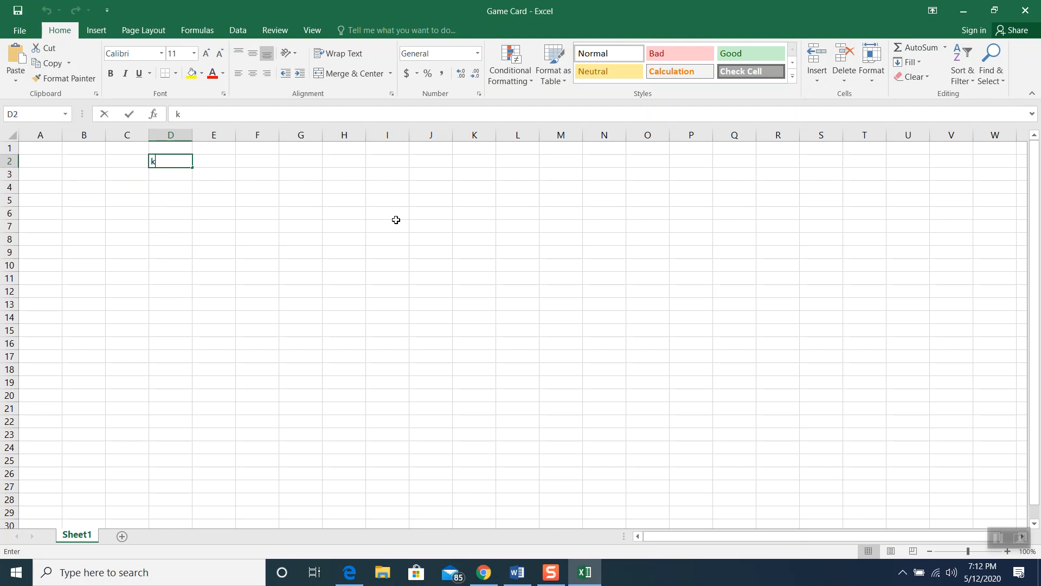
text(eys)
click(400, 218)
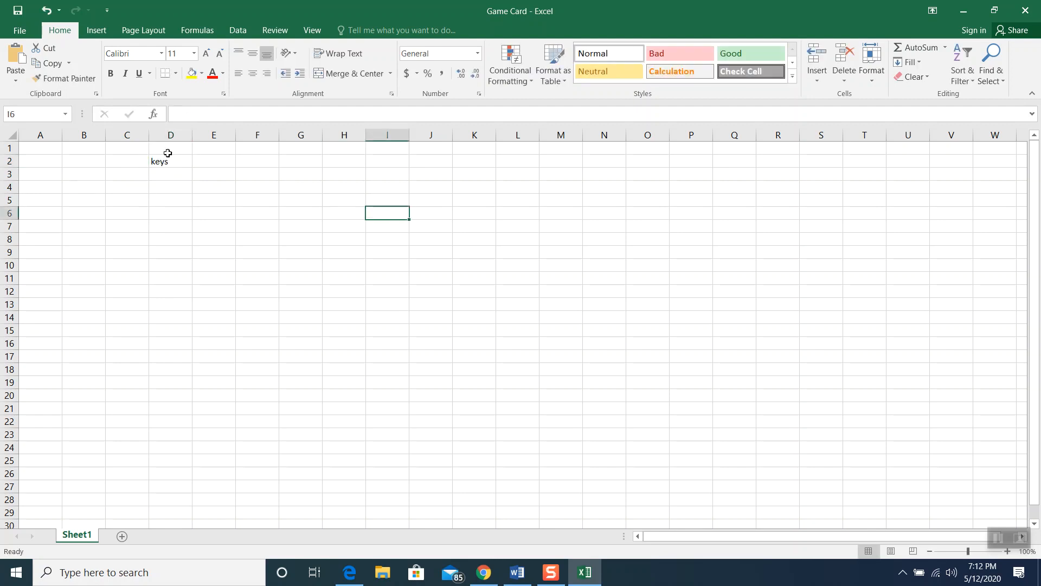
click(164, 161)
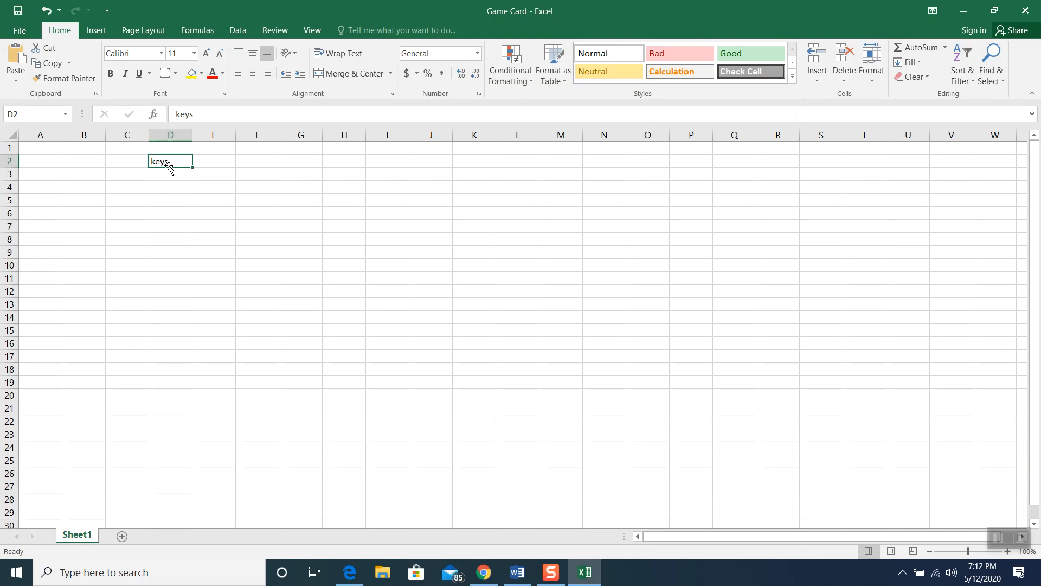
click(227, 160)
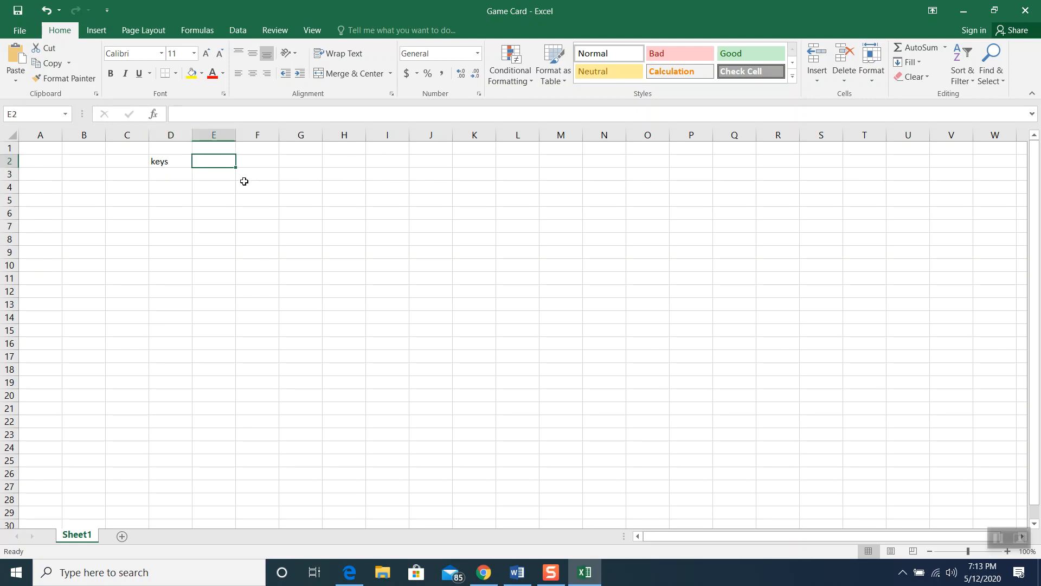
text(D@)
key(BackSpace)
text(2)
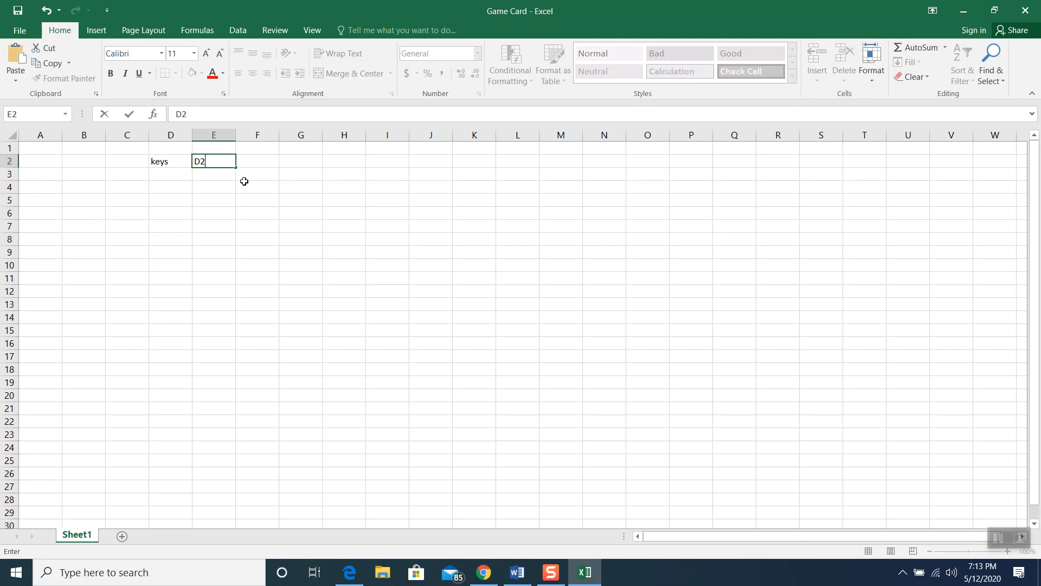
click(214, 174)
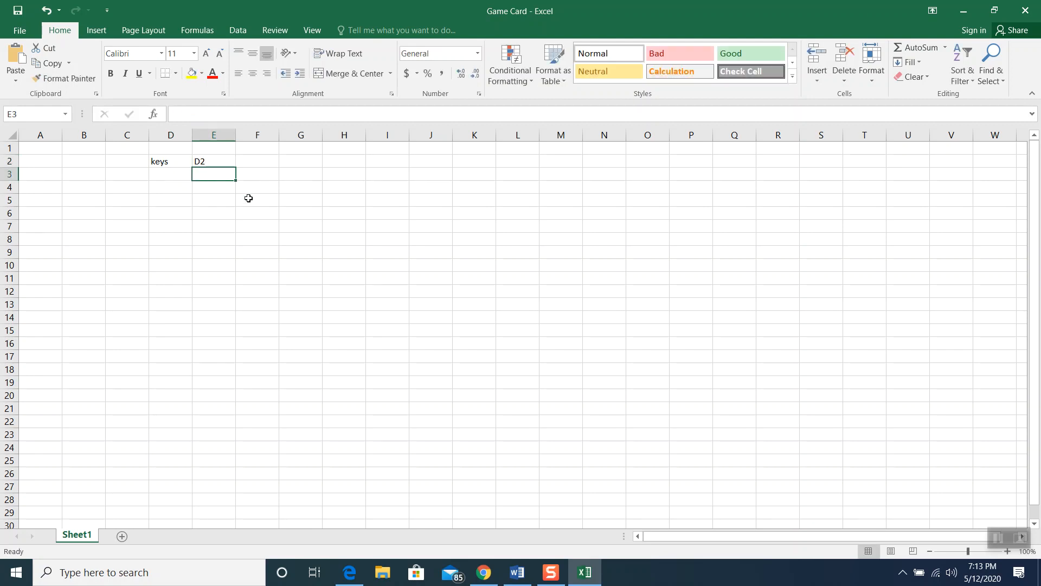
text(2)
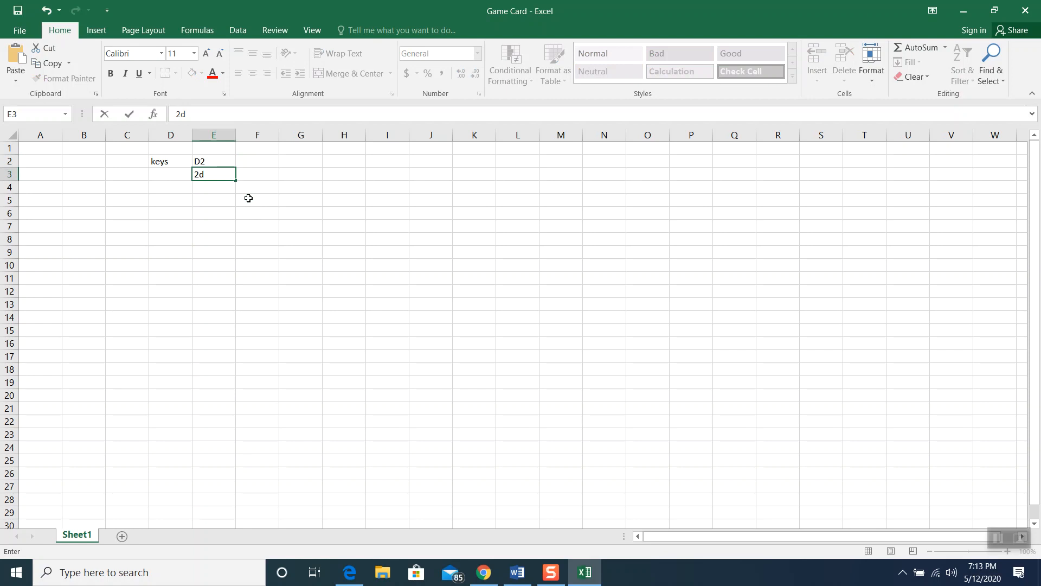
text(D)
click(231, 200)
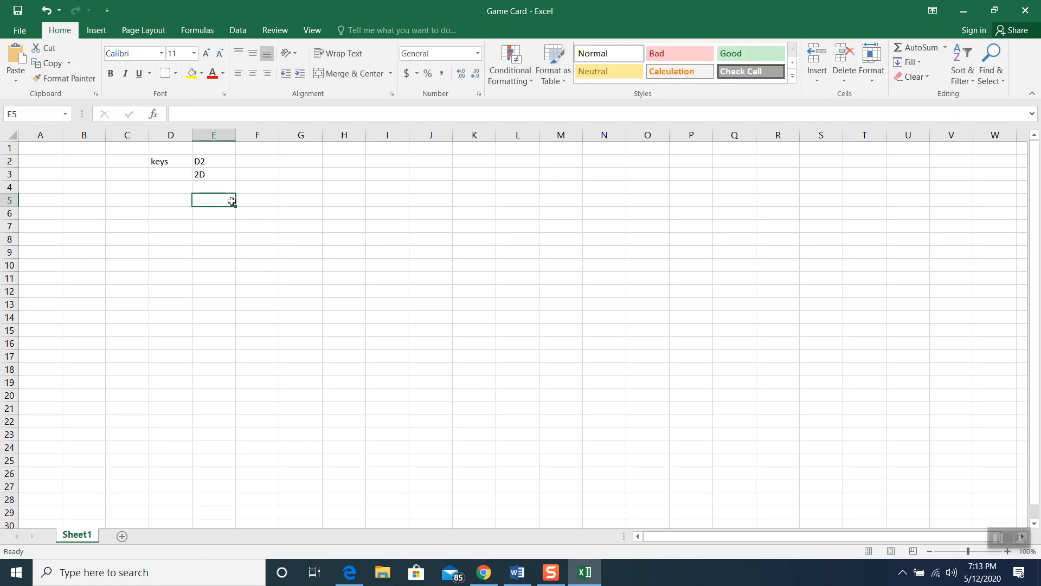
click(209, 163)
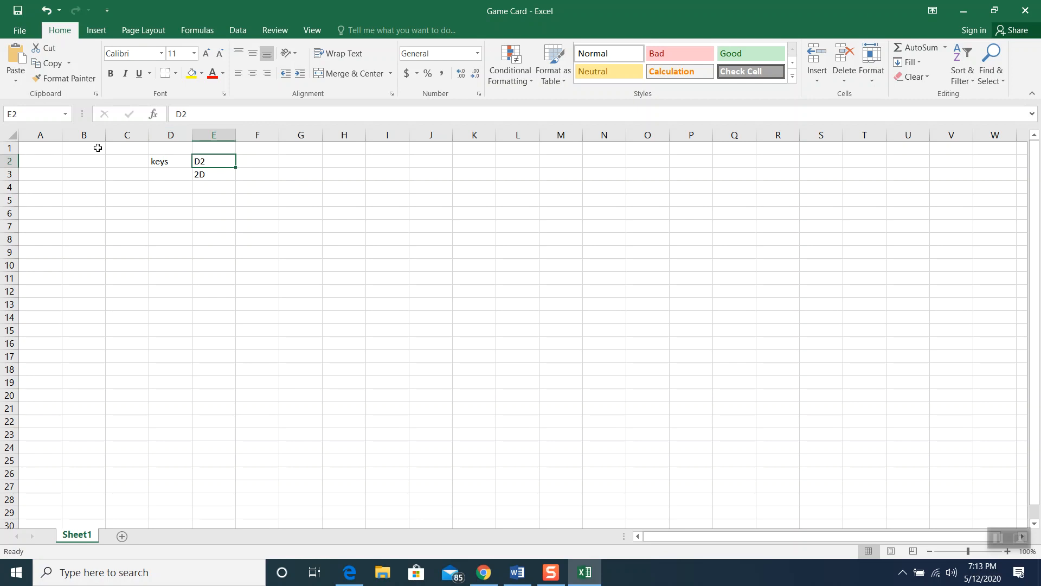
key(Delete)
key(Down)
key(Delete)
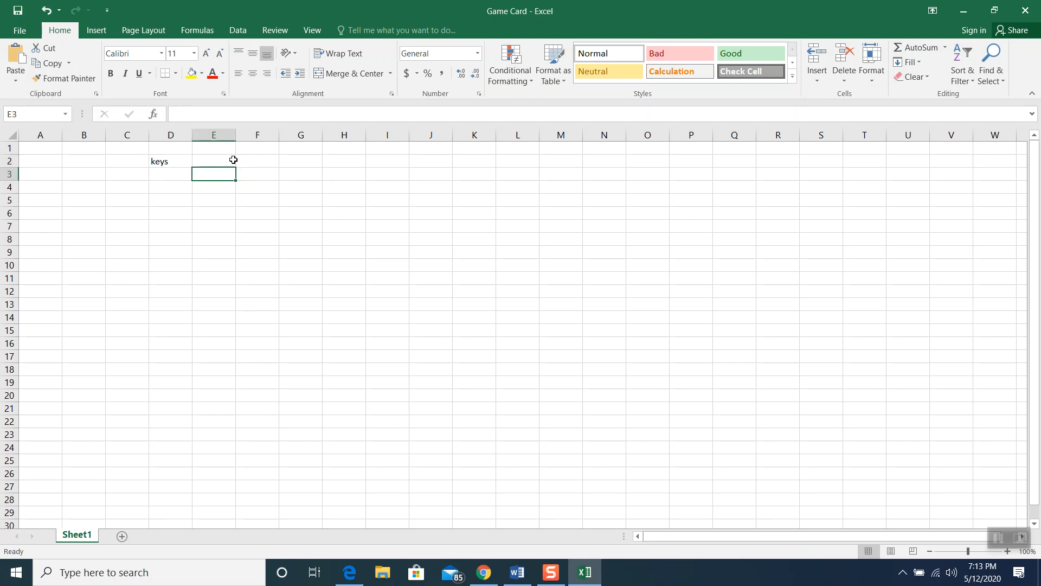
click(187, 161)
key(Delete)
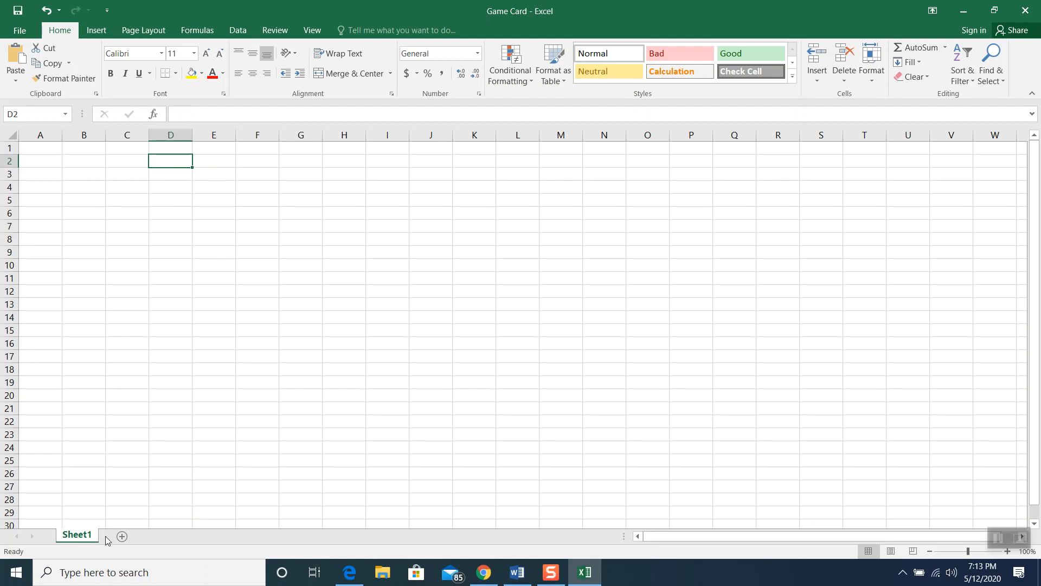
Add three new worksheets, up to Sheet4
click(122, 537)
click(163, 537)
click(208, 537)
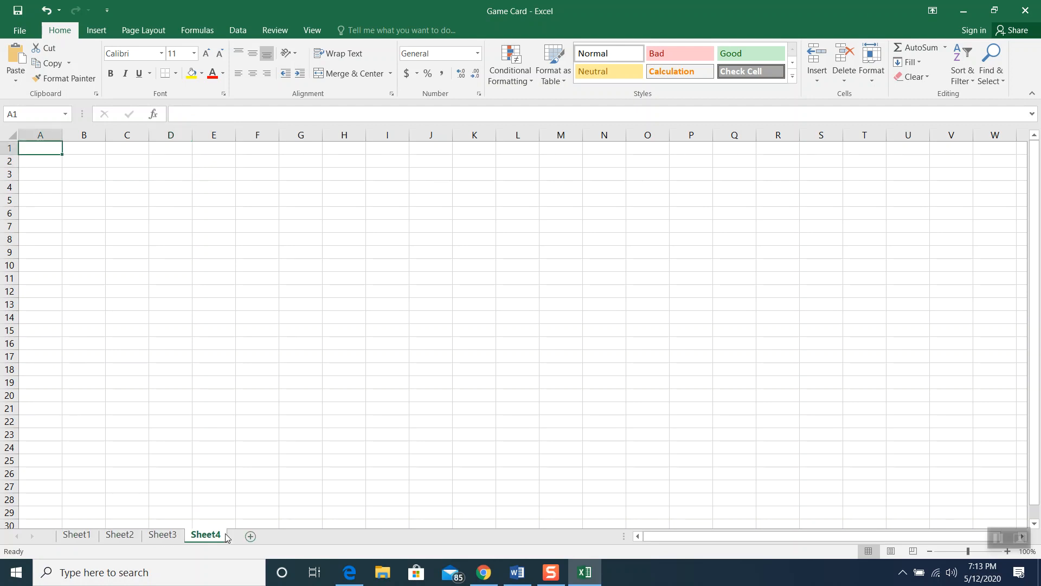
Delete Sheet4 and Sheet3 from the workbook
right_click(219, 536)
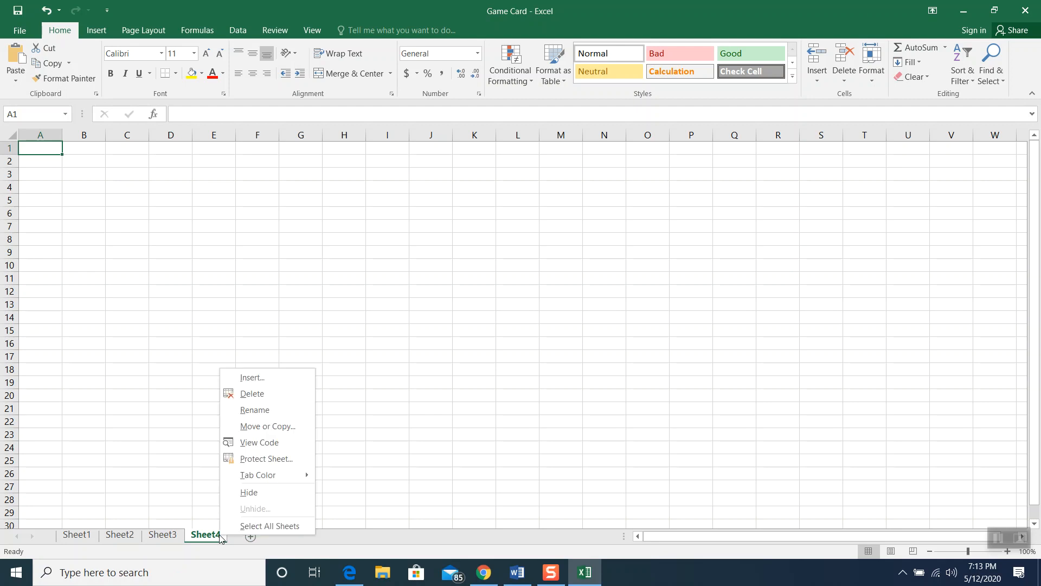
click(253, 395)
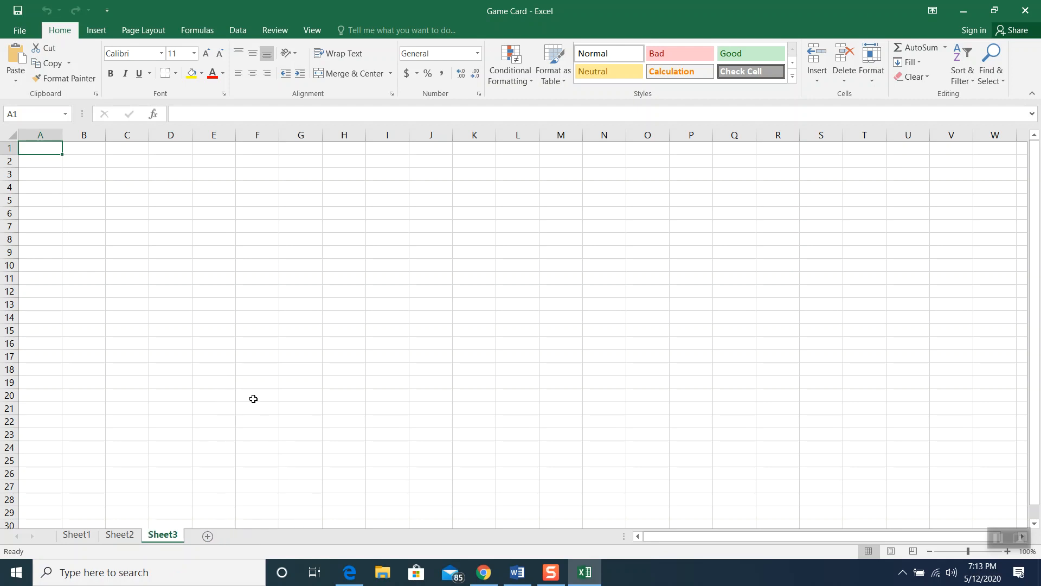
right_click(155, 526)
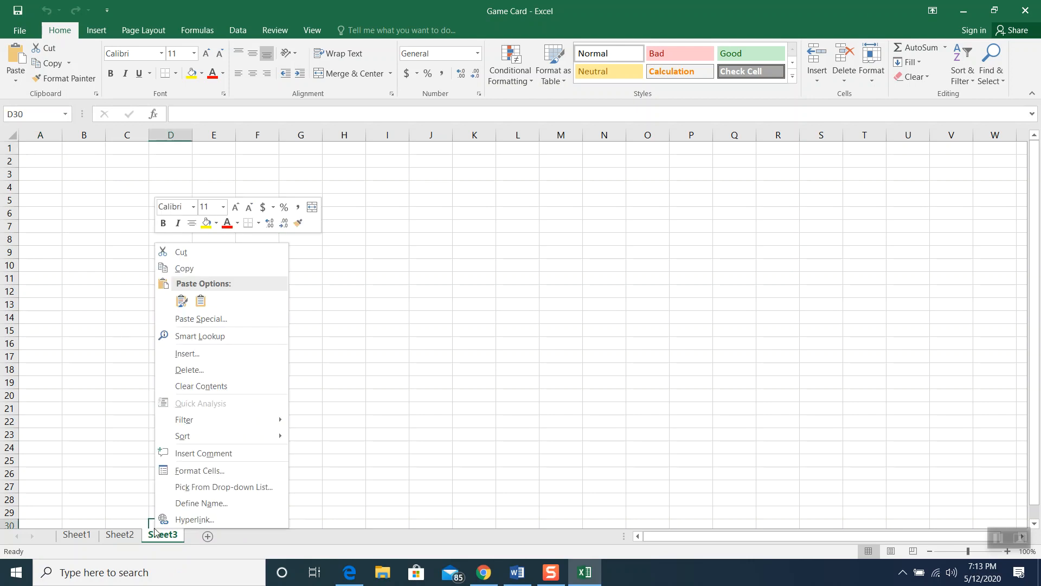
right_click(155, 536)
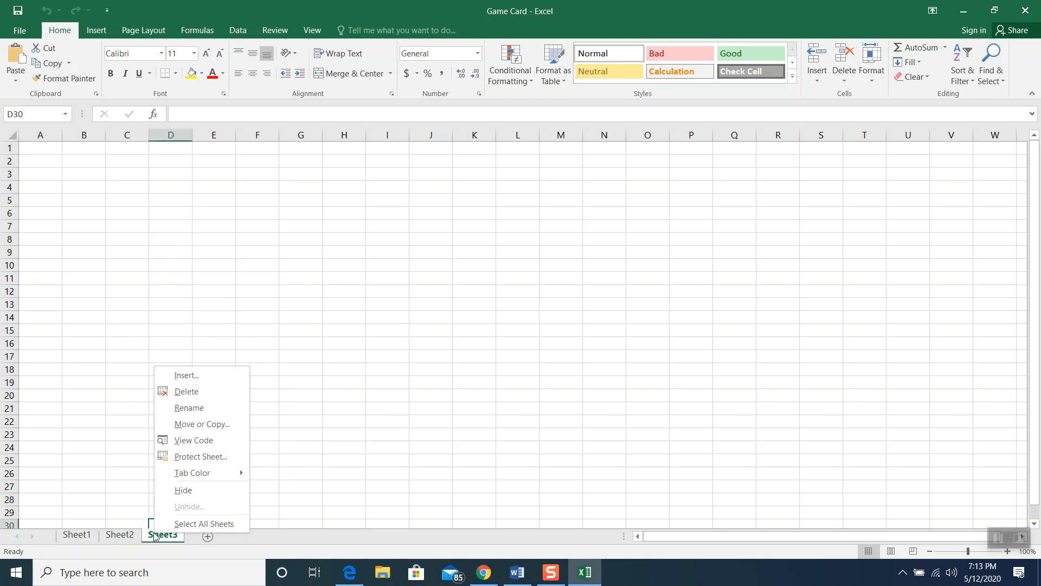
click(205, 388)
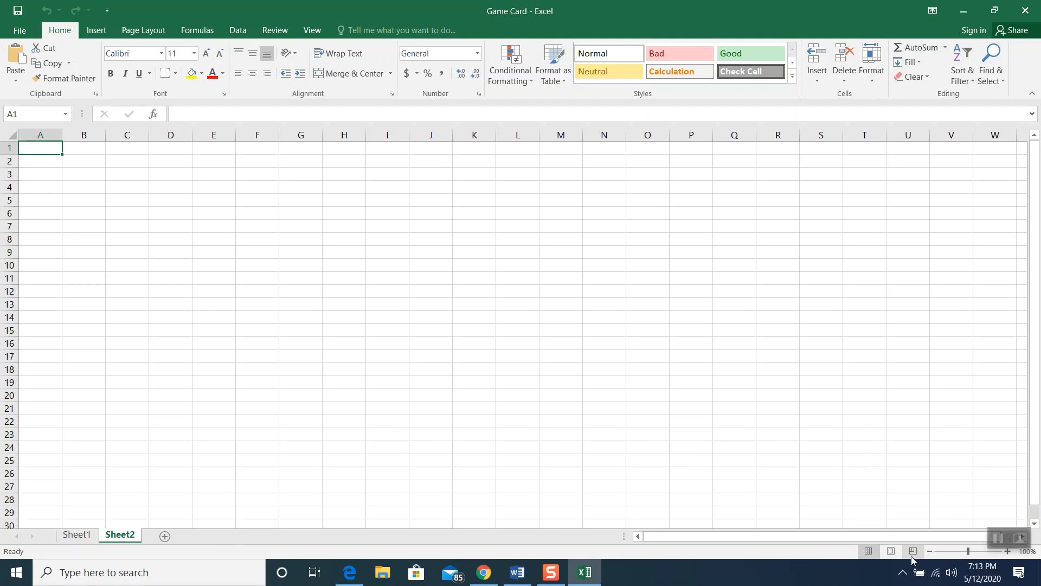
Zoom the sheet view to about 194% with the status-bar zoom slider
click(1009, 552)
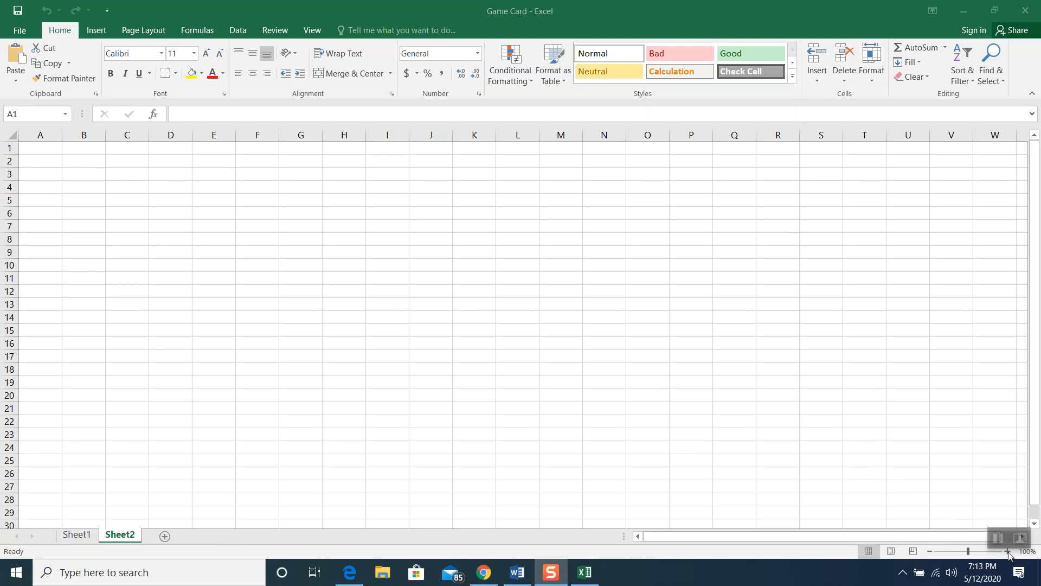
click(983, 552)
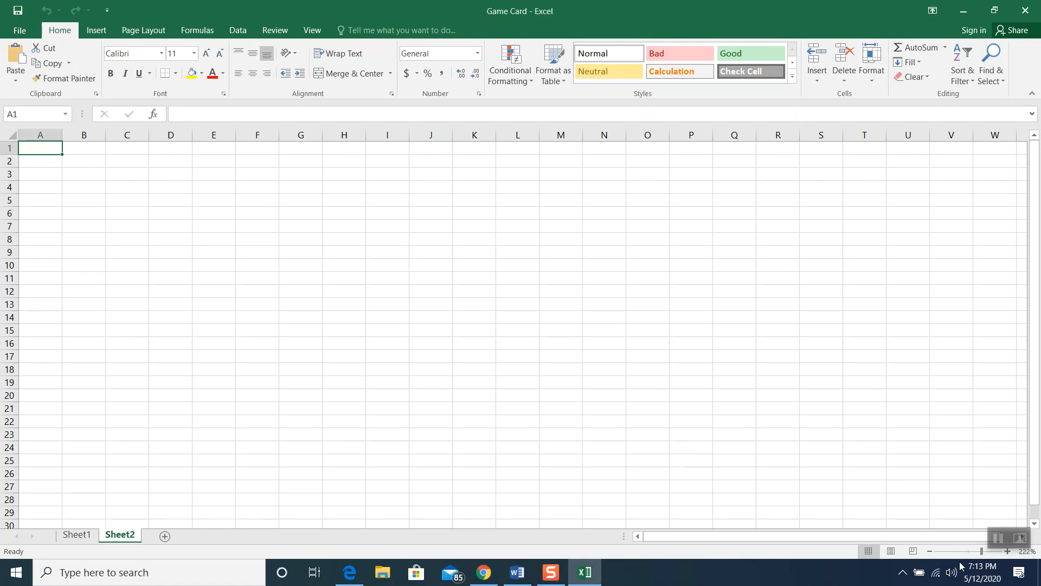
click(957, 551)
drag(957, 553, 979, 552)
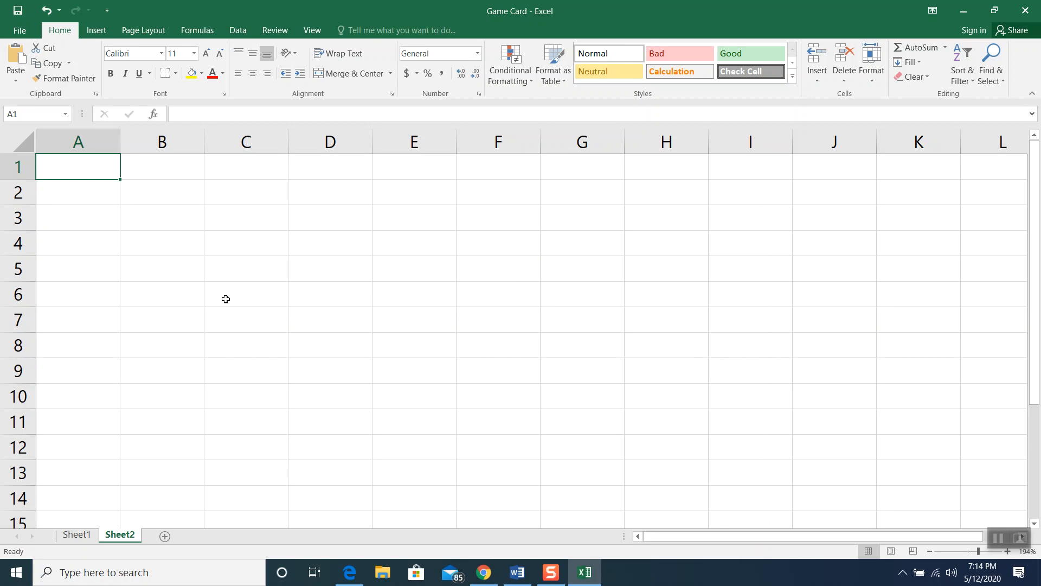
Rename the Sheet1 tab to 'Documentation'
right_click(80, 542)
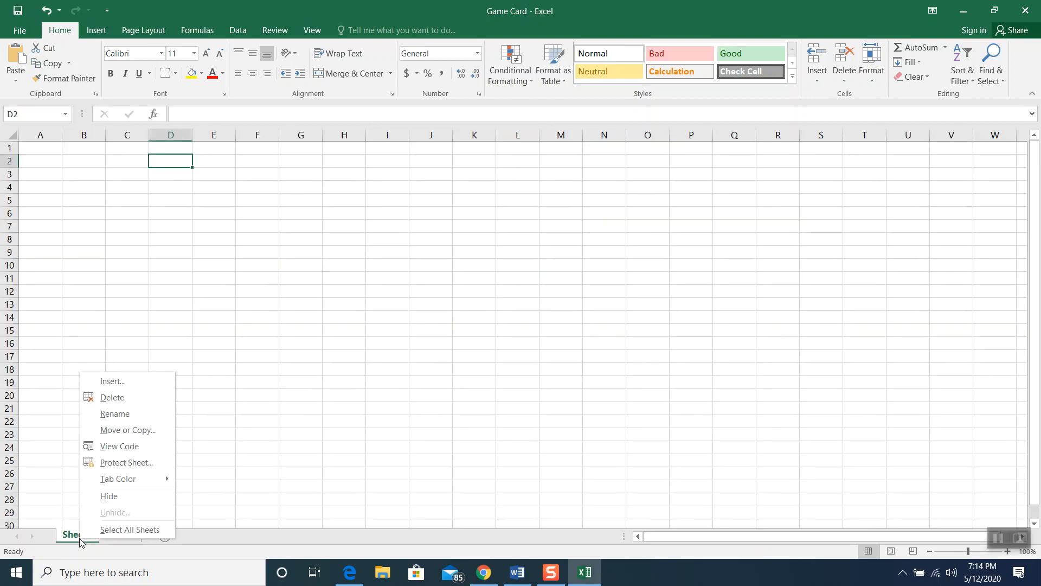
click(119, 412)
text(Do)
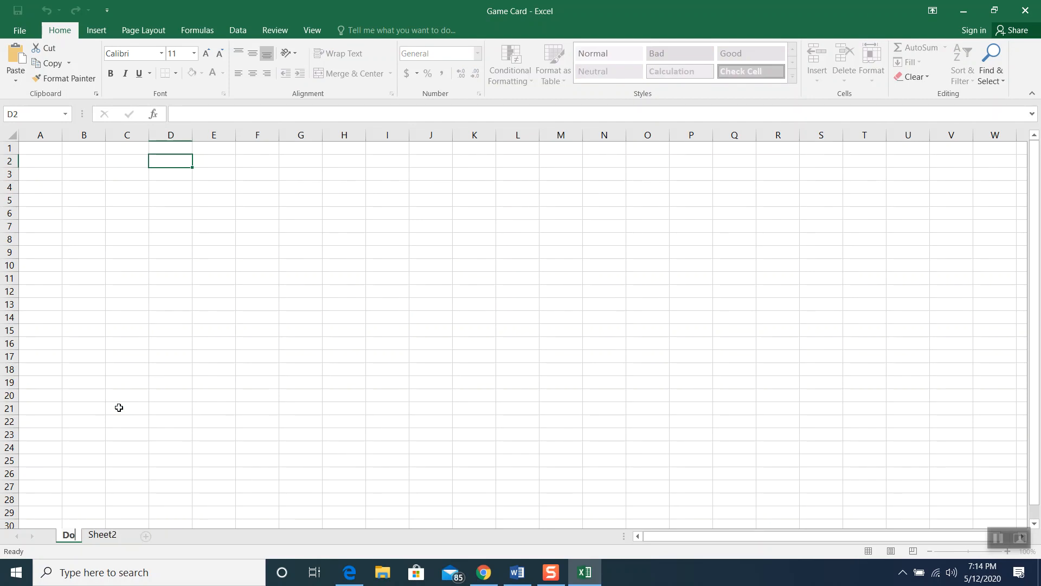
text(cumentation)
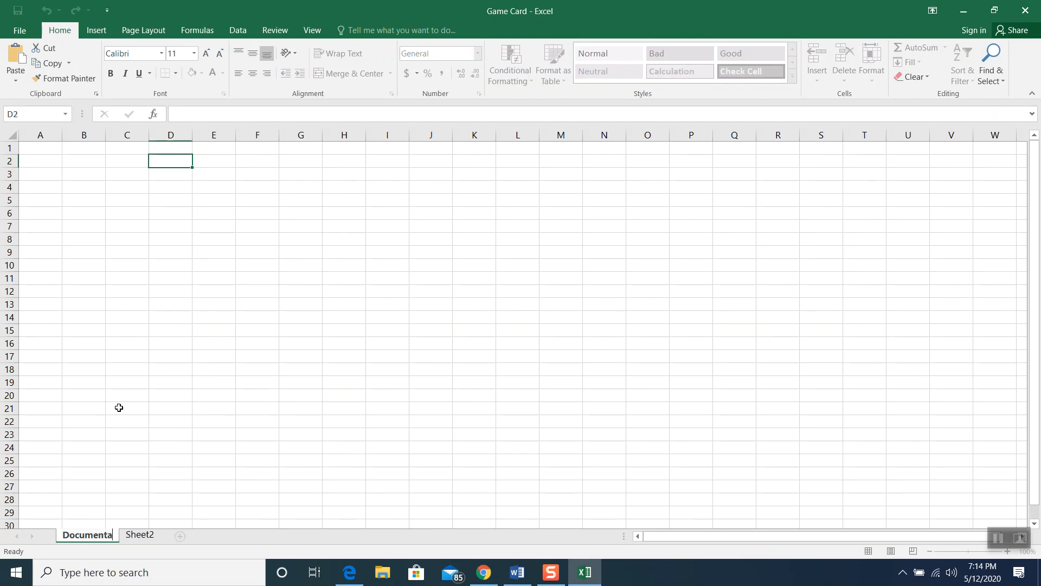
click(120, 408)
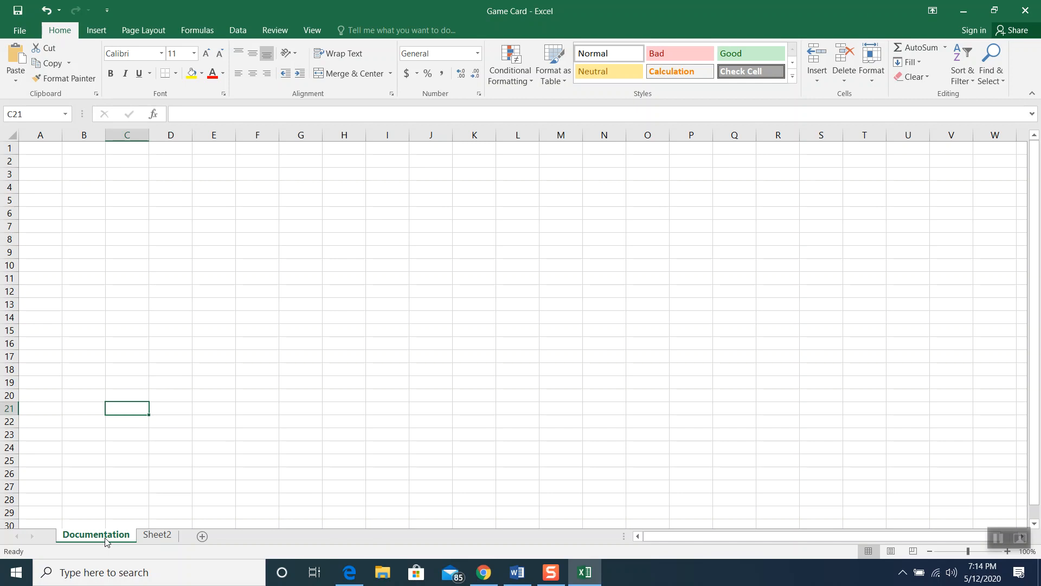
right_click(156, 537)
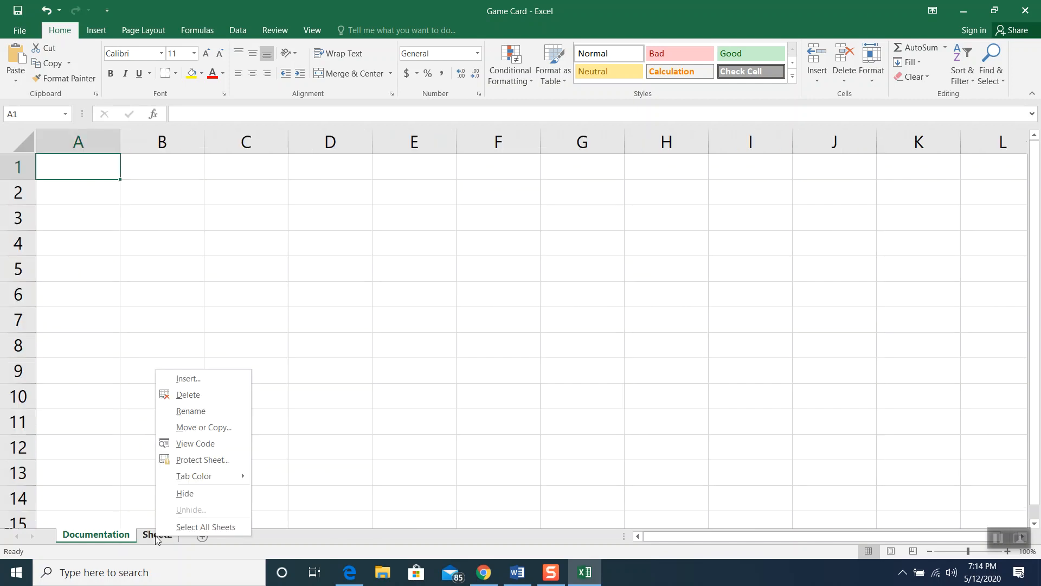
Rename Sheet2 to 'Customer Order'
click(187, 412)
text(Cu)
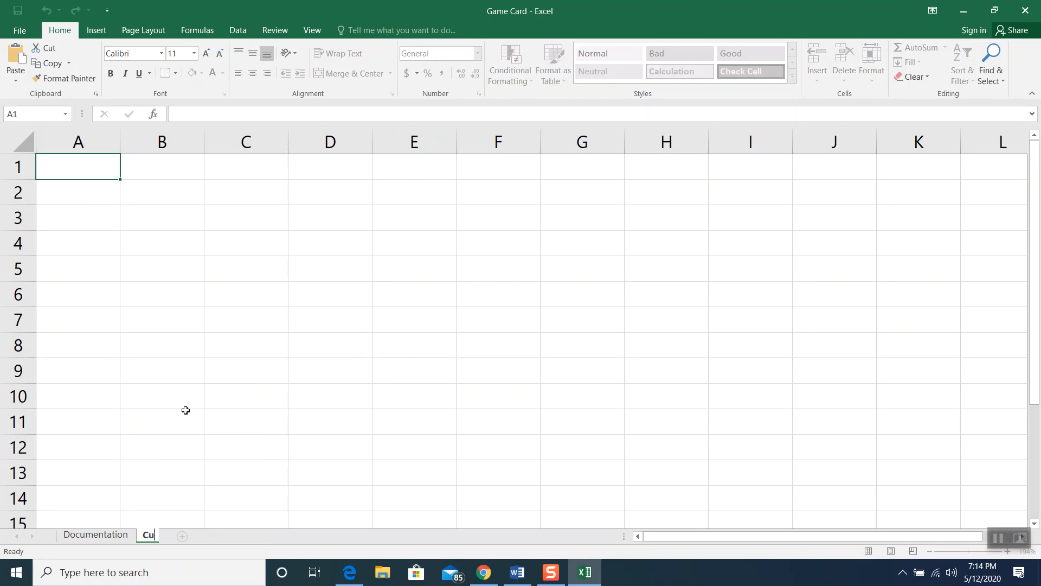
text(stomer Order)
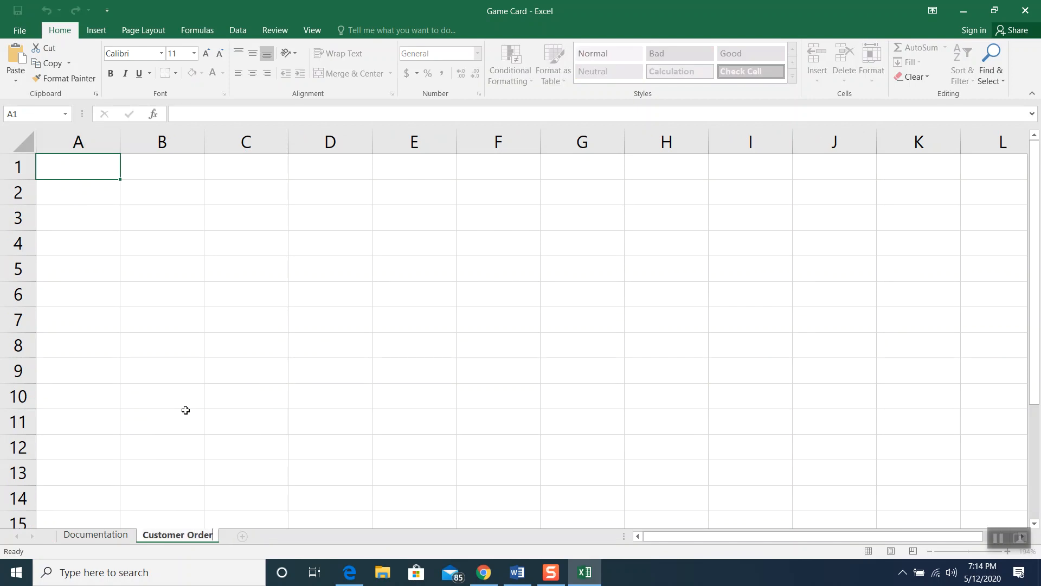
key(Return)
click(233, 429)
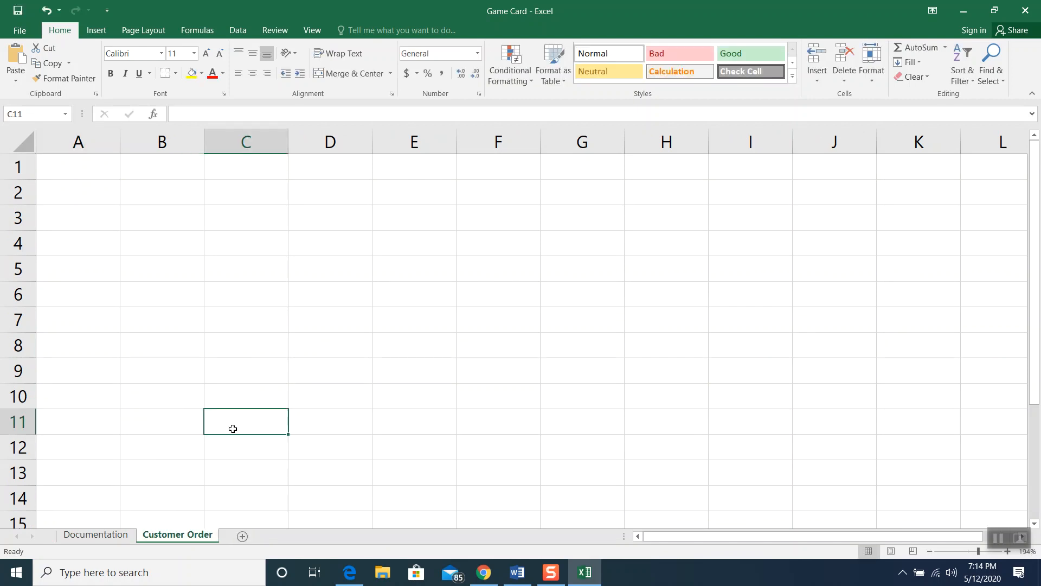
Add a new worksheet and name it 'Customer Contact'
click(242, 537)
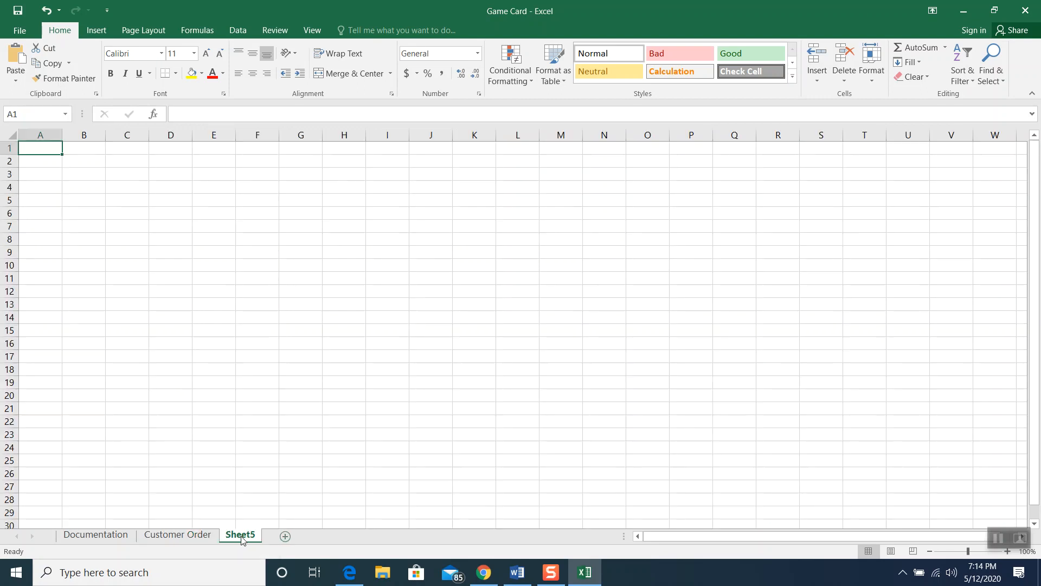
right_click(242, 538)
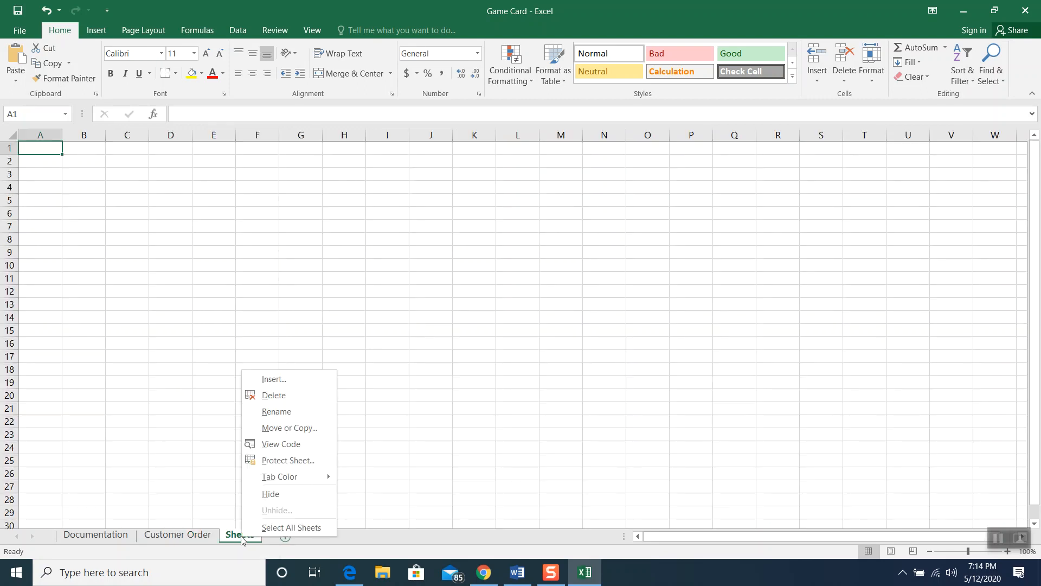
click(273, 410)
text(Custom)
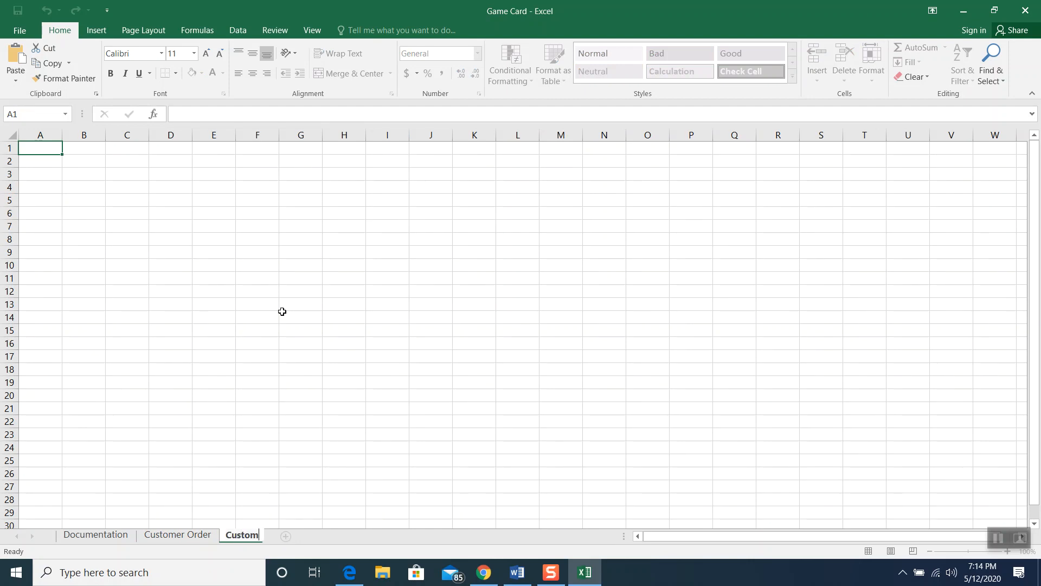
text(er Contact)
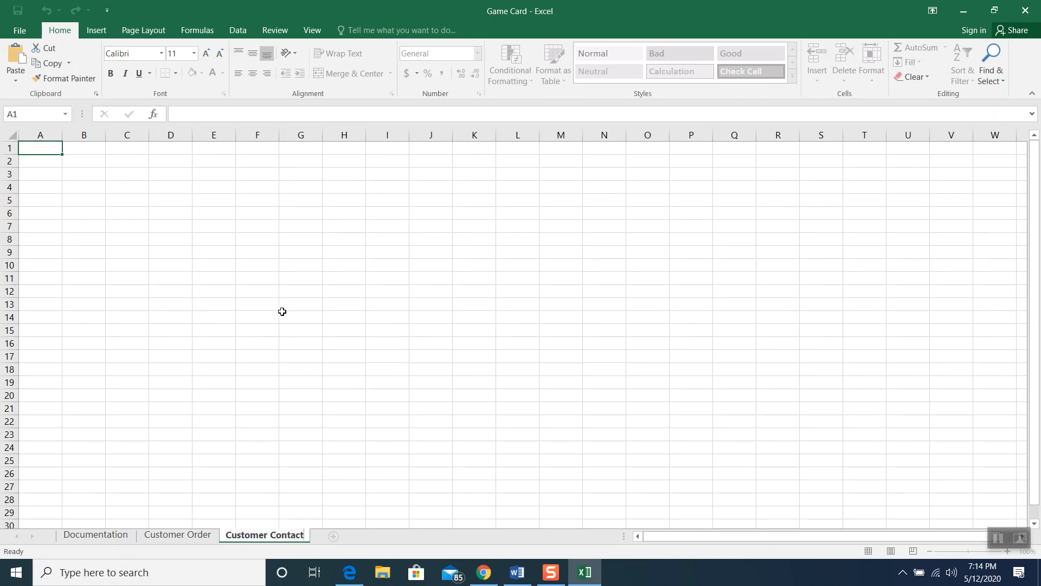
click(282, 312)
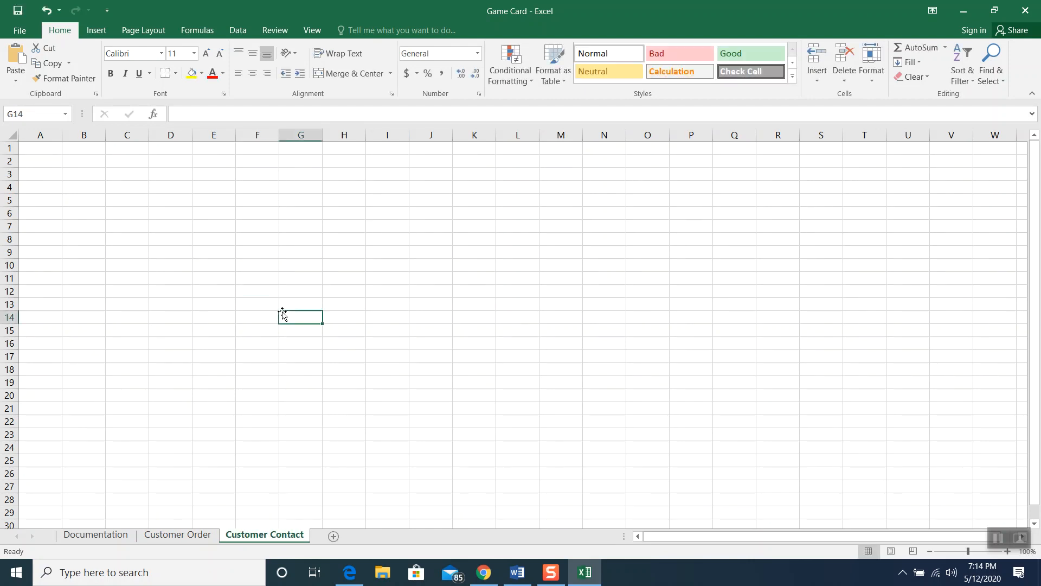
Check each of the three sheets, ending on Documentation
click(111, 542)
click(148, 541)
click(248, 540)
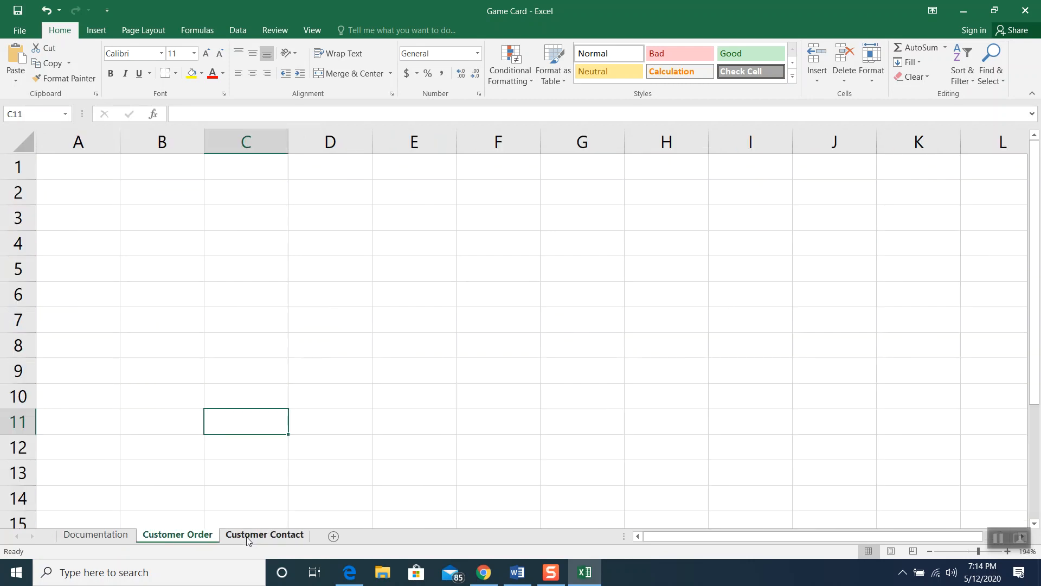
click(106, 537)
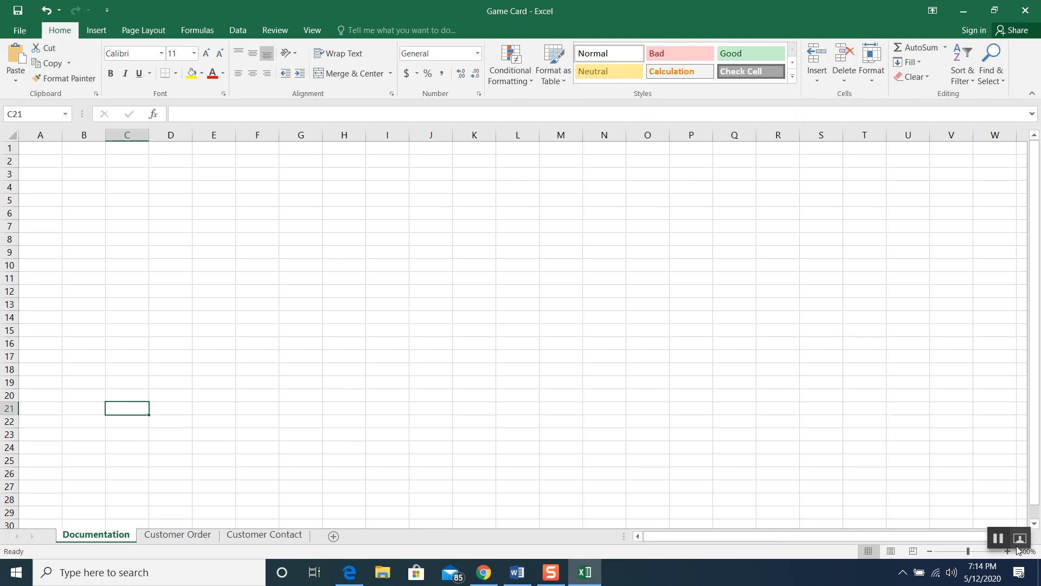
Zoom to 174% and enter the title 'Game Card' in cell A1
click(977, 552)
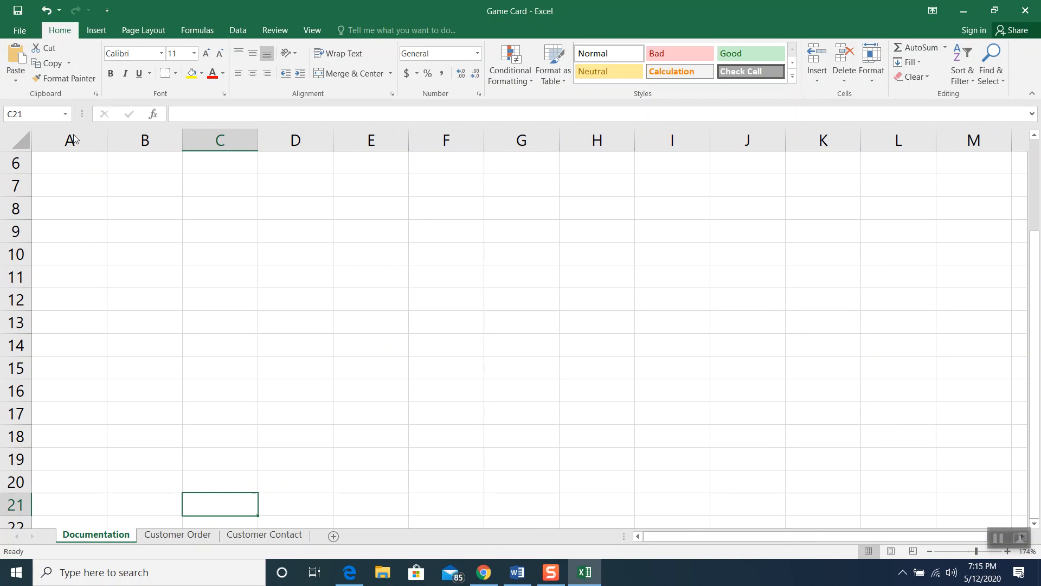
scroll(337, 328, up, 2)
click(54, 158)
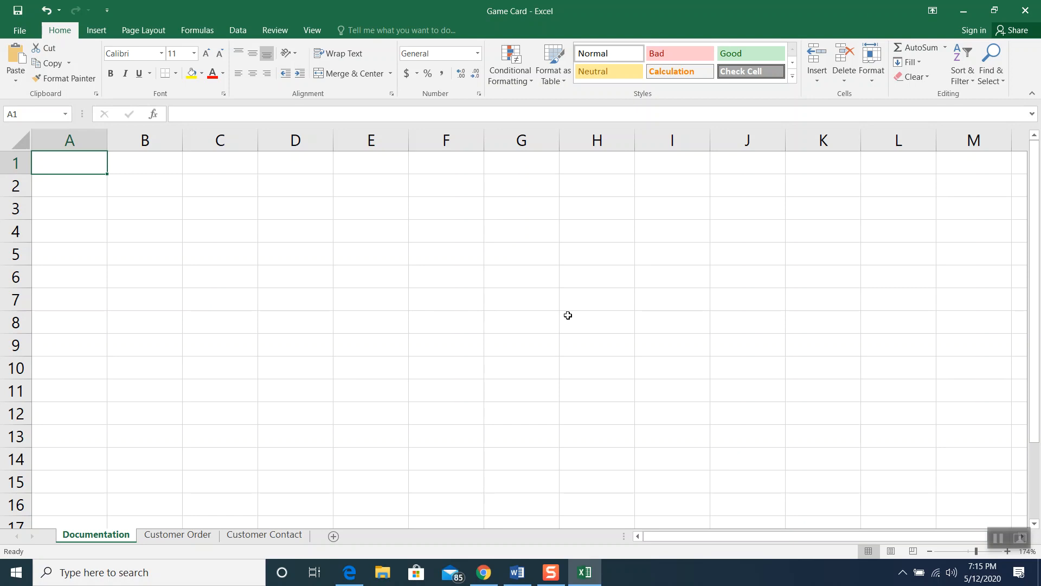
text(Game )
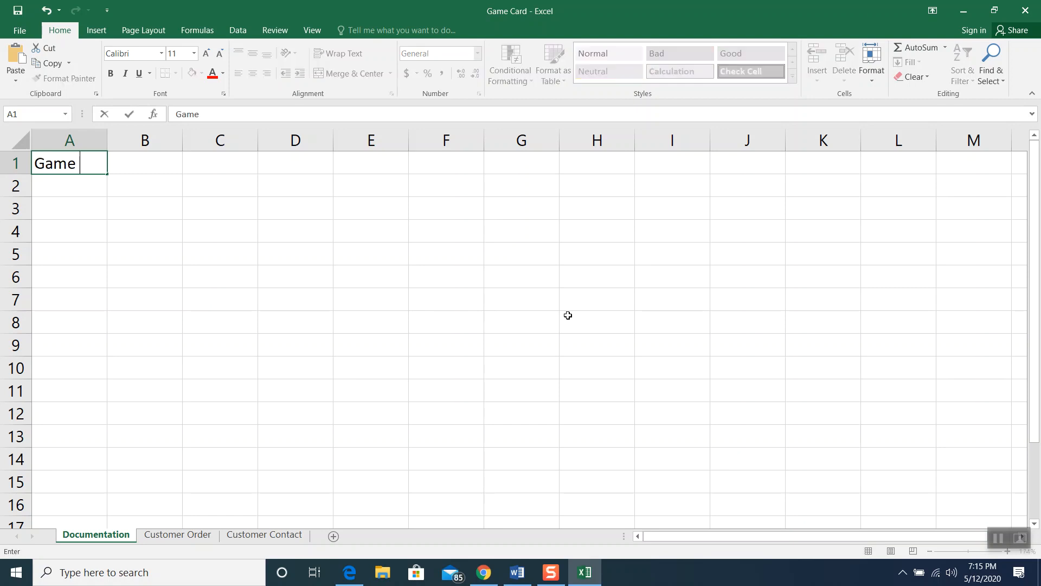
text(Card)
key(ctrl+Return)
Enter the labels Author, Date and Purpose in cells A3:A5
click(157, 284)
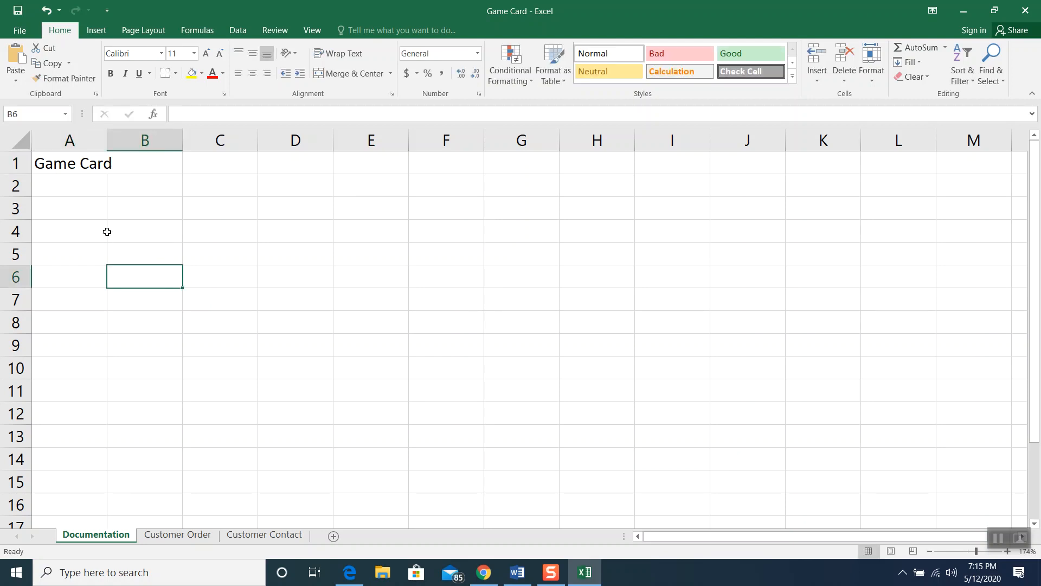
click(93, 211)
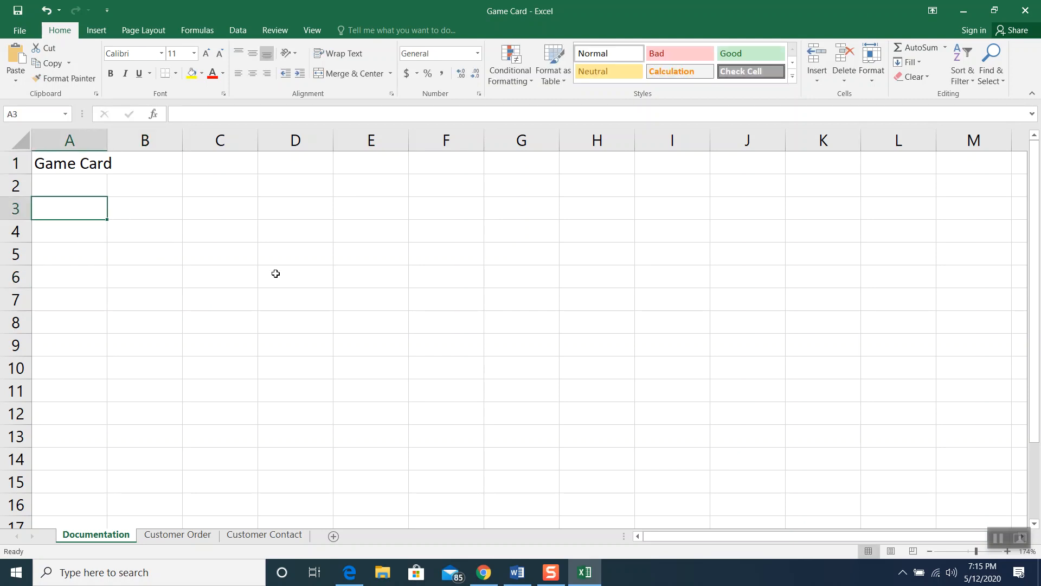
text(Author)
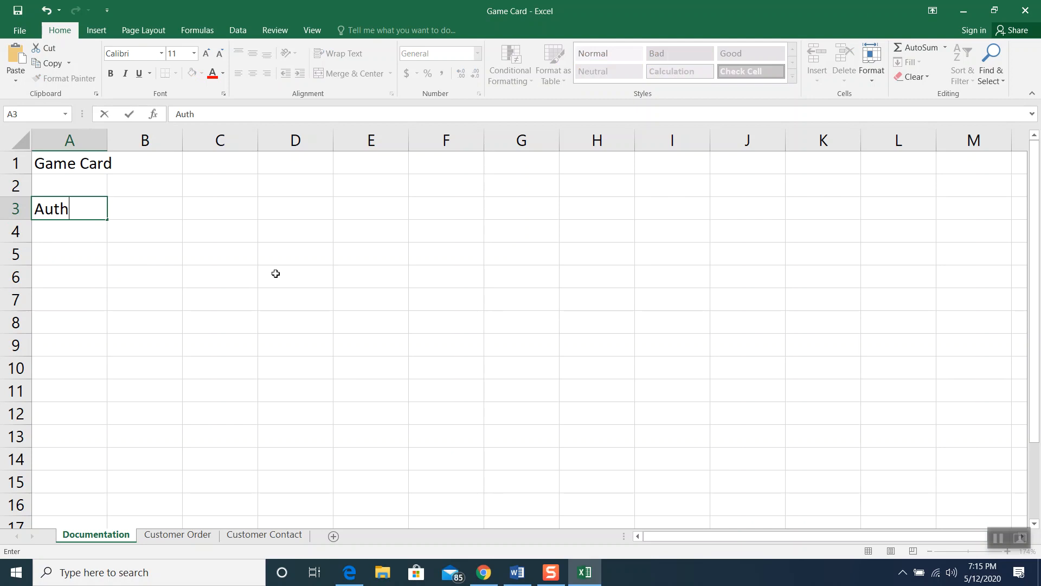
click(43, 230)
text(Date)
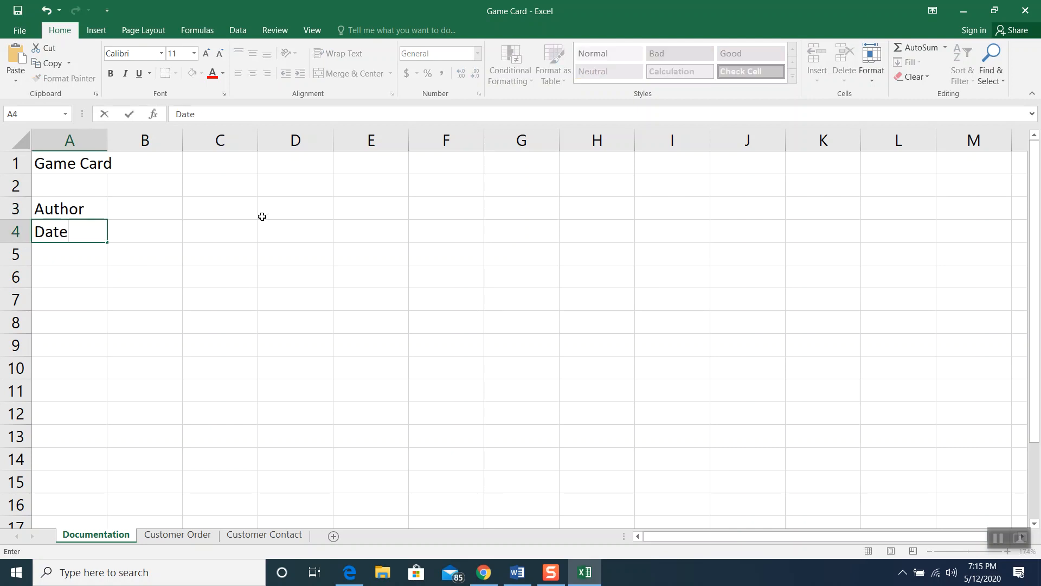
click(96, 253)
text(purpose)
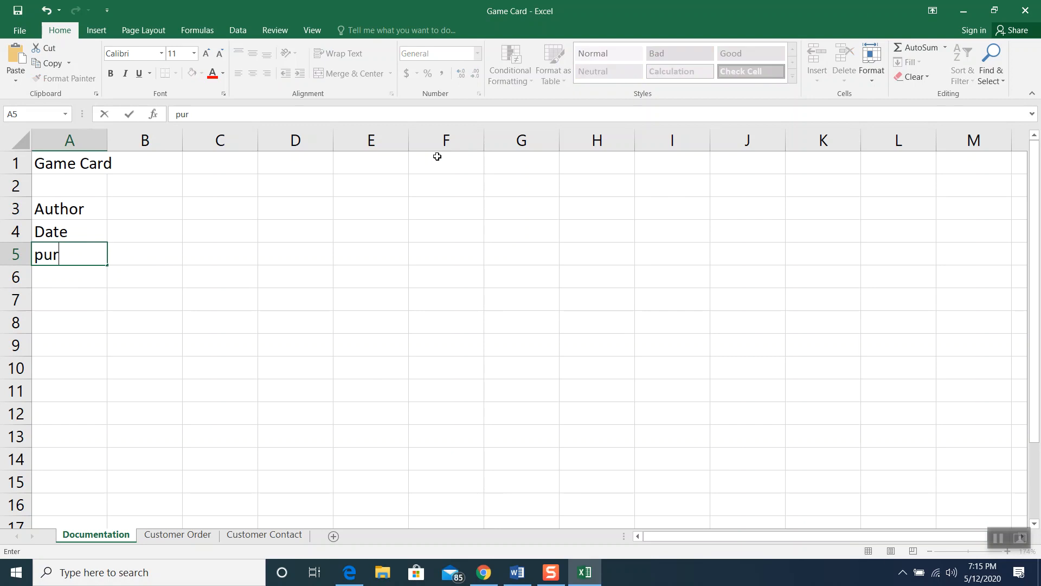
key(BackSpace)
key(BackSpace)
key(BackSpace)
key(BackSpace)
key(BackSpace)
key(BackSpace)
key(BackSpace)
text(Purpose)
click(233, 299)
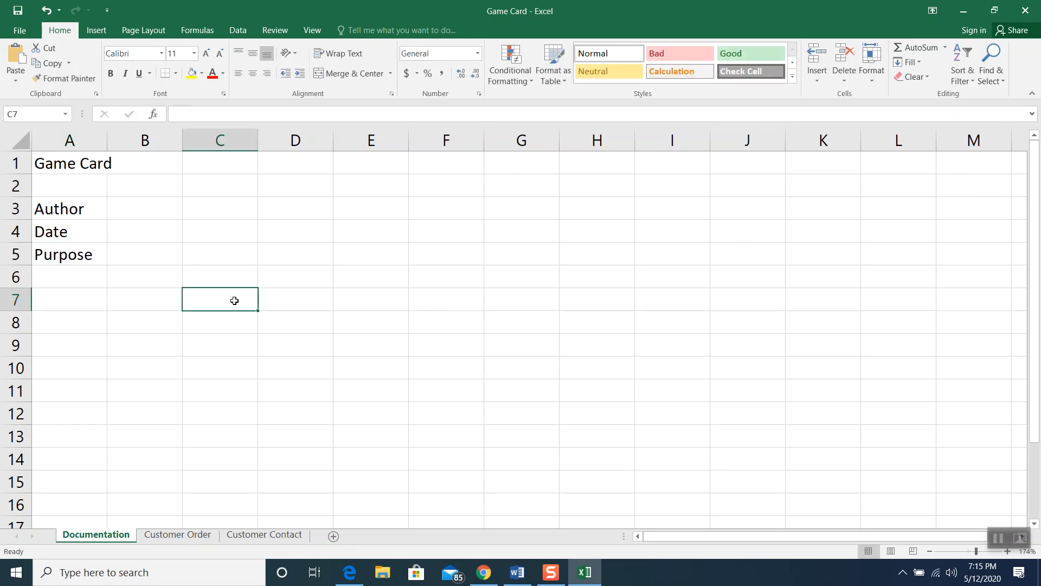
click(160, 216)
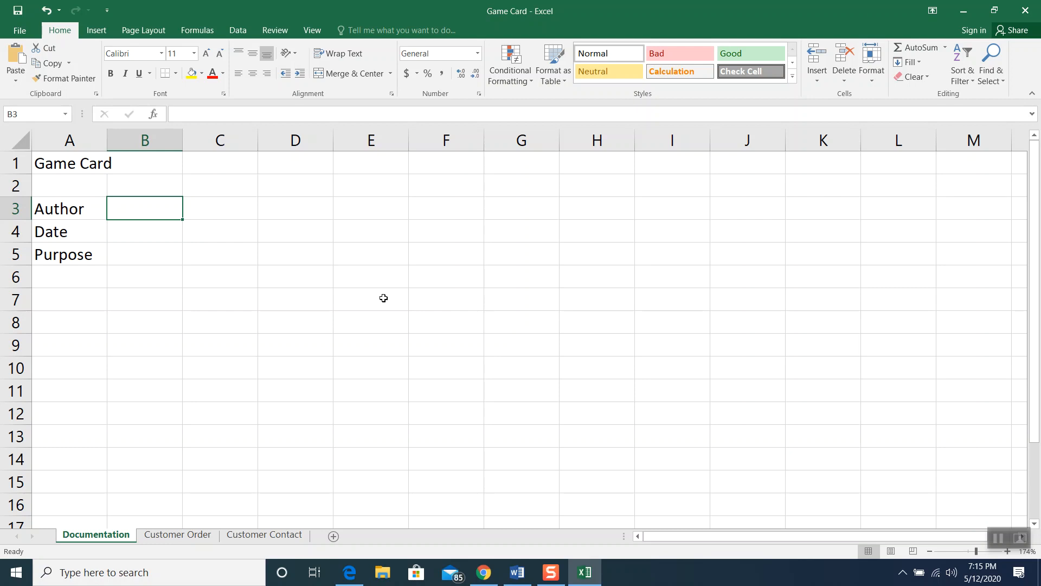
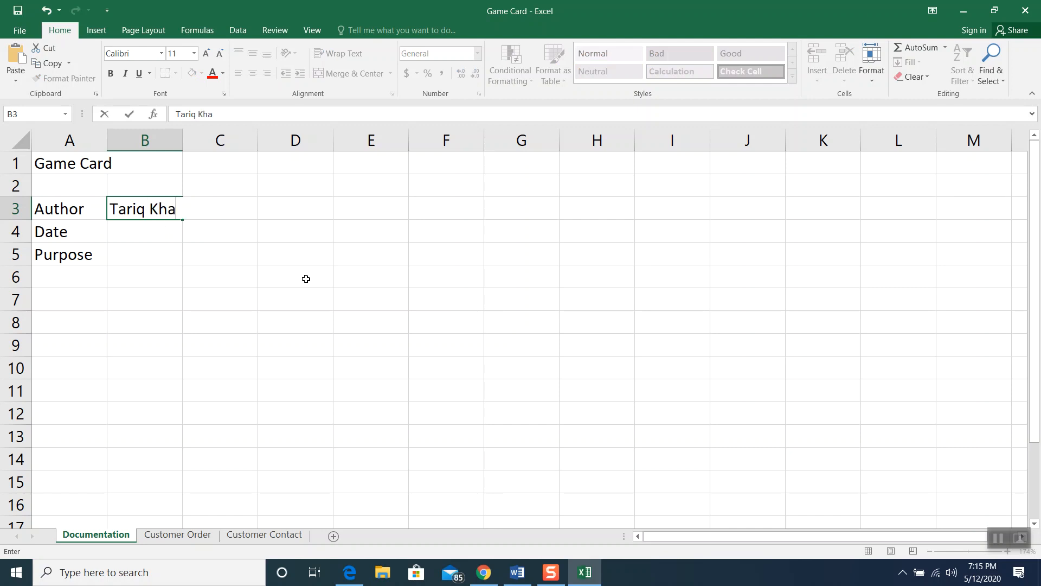
Enter the author's name in B3, May 12, 2020 in B4, and 'To record customer game orders' in B5
click(128, 234)
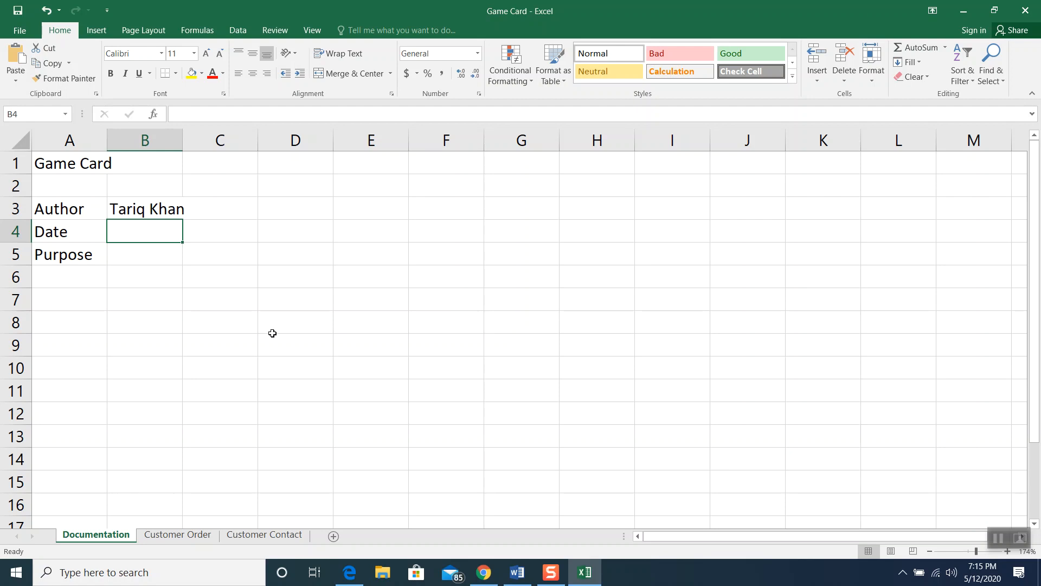
text(May 12, 2020)
key(Return)
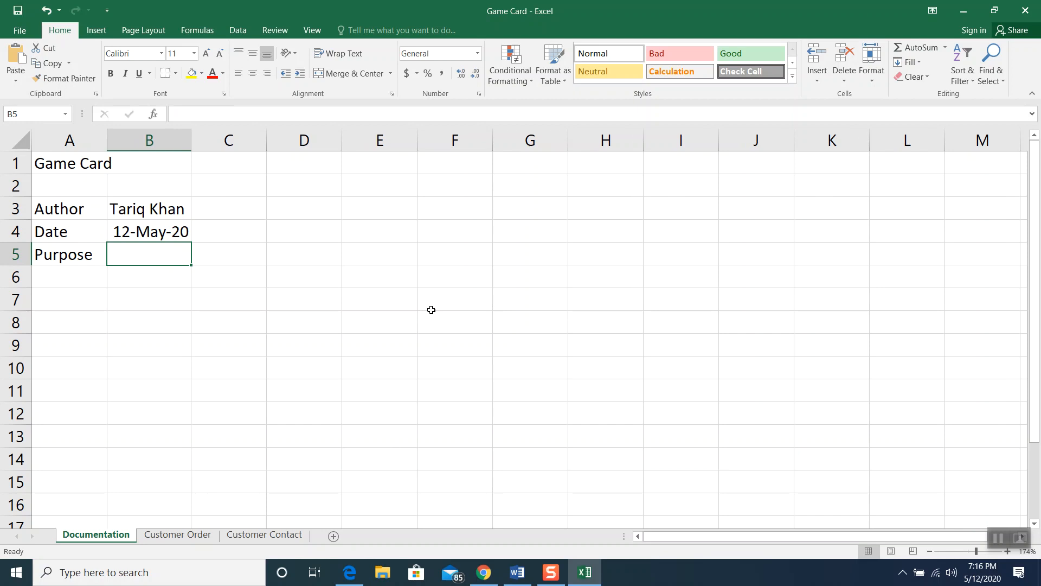
text(To reco)
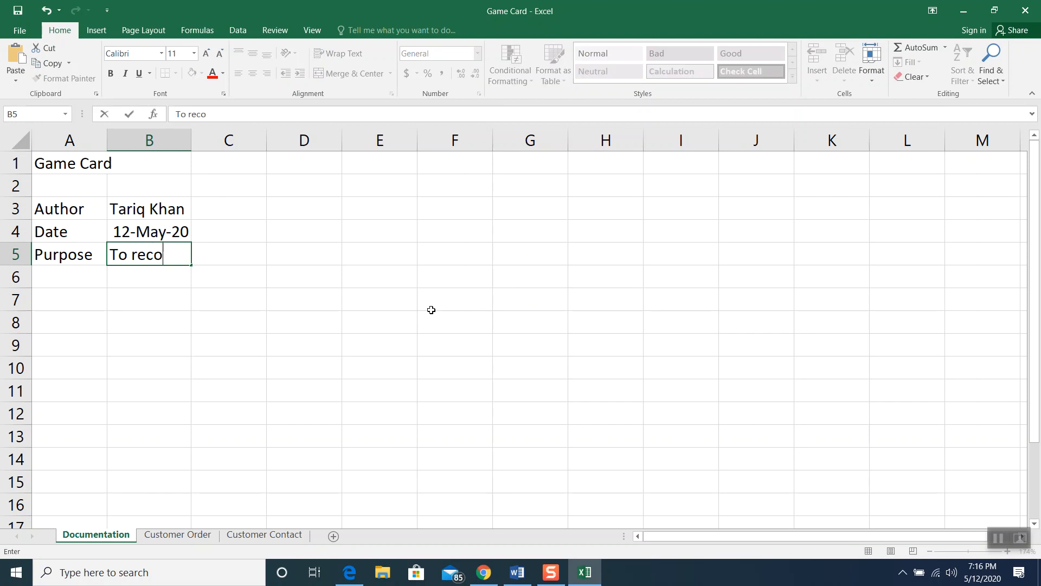
text(rd customer )
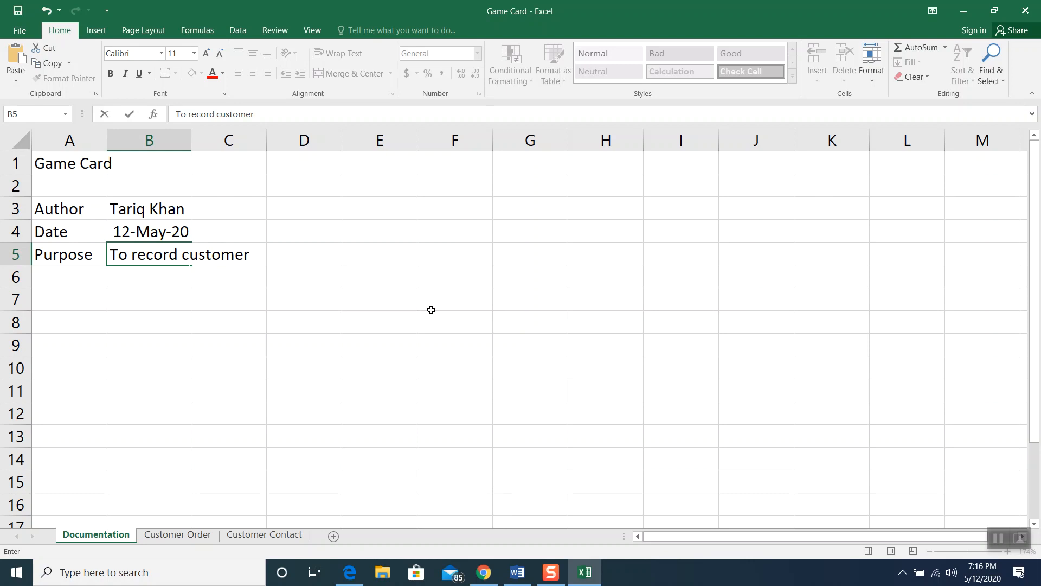
text(game orders)
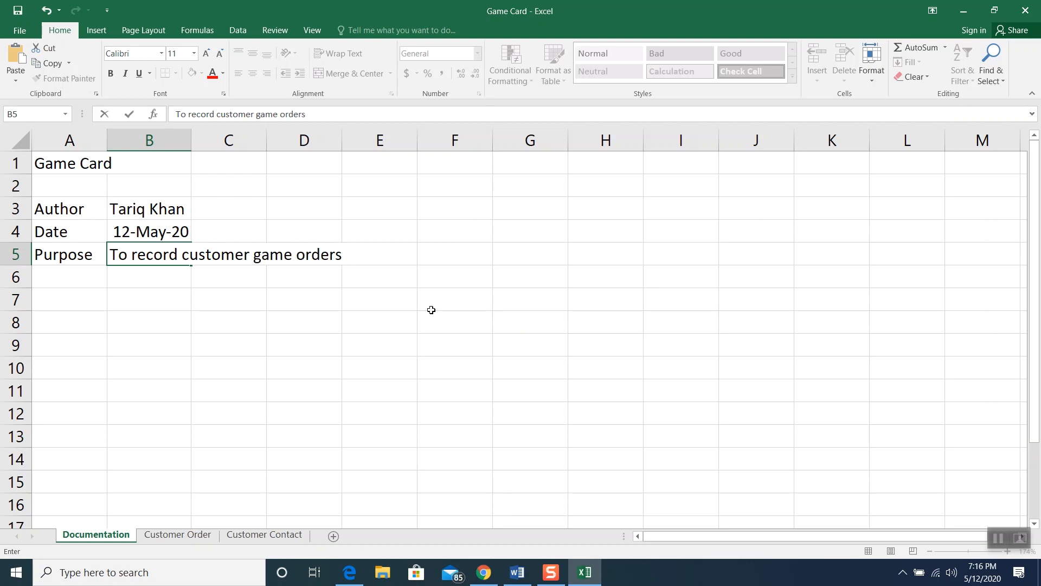
click(432, 310)
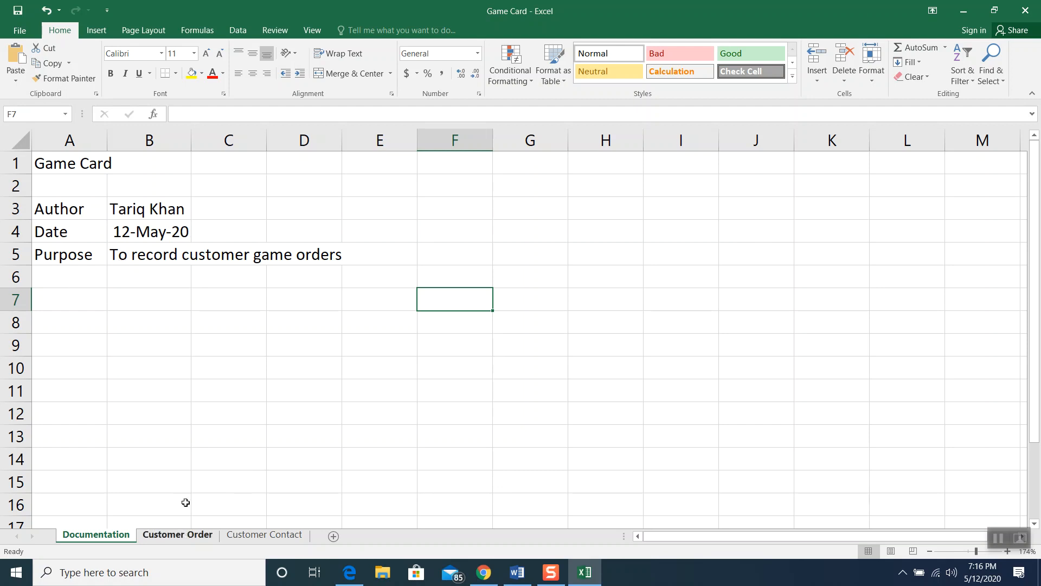
On the Customer Order sheet, enter the title 'Customer Order' in A1
click(173, 535)
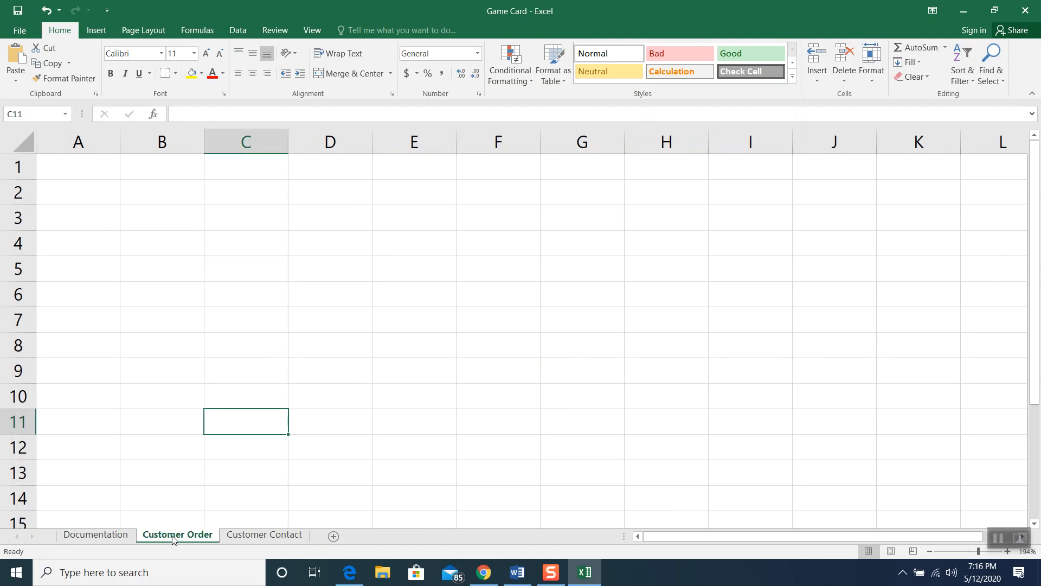
click(74, 165)
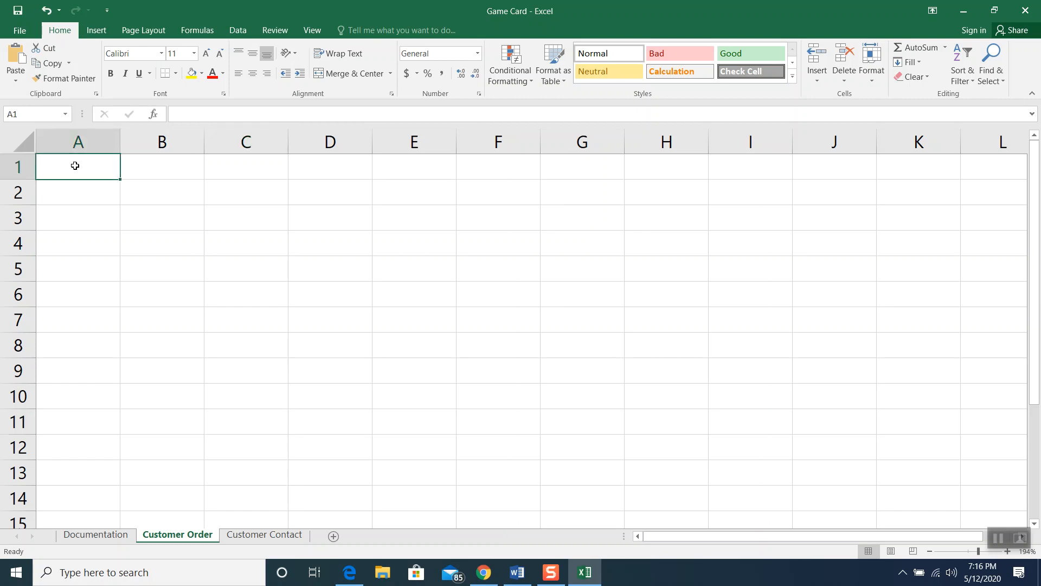
text(Cus)
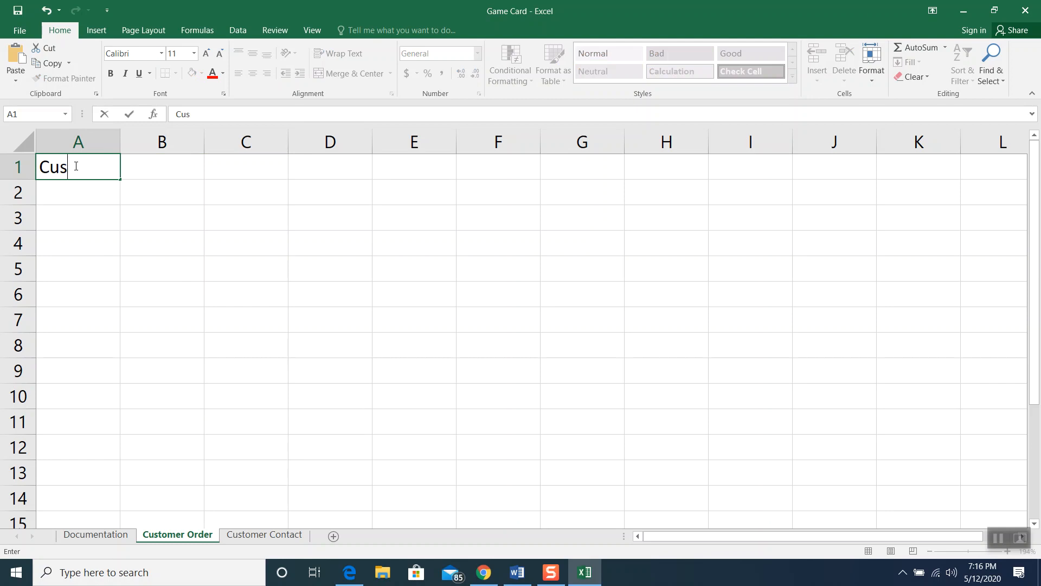
text(tomer Order)
key(Return)
Enter labels Ship To, First Name, Last Name, Address and City in A3:A7
click(56, 223)
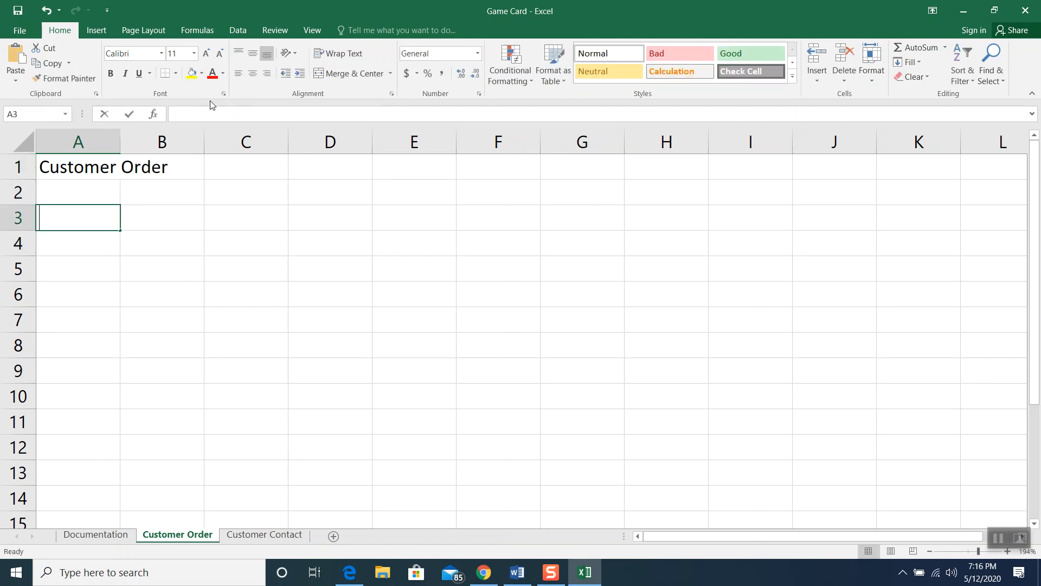
text(Ship To)
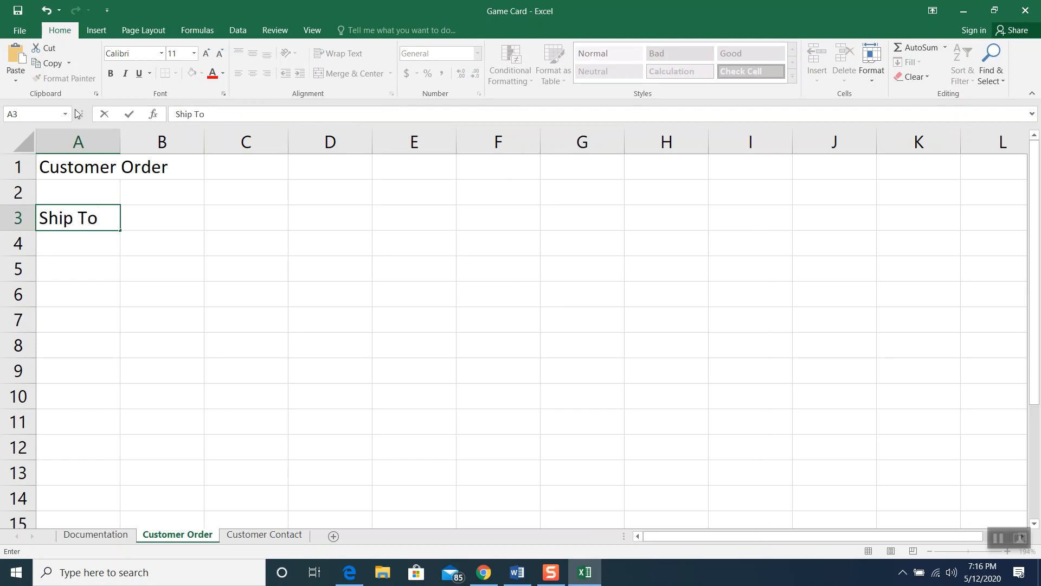
click(76, 236)
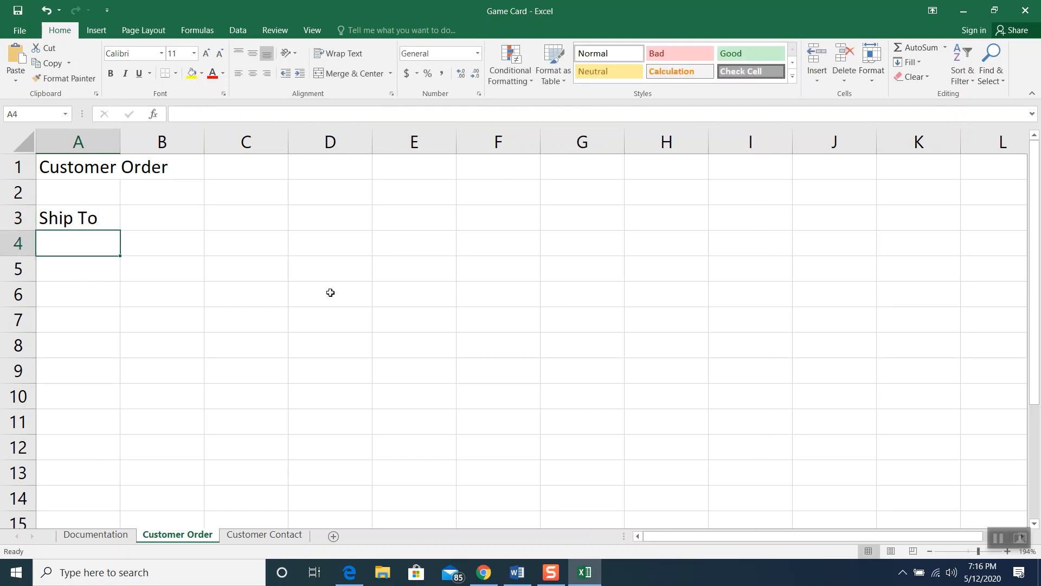
text(First Name)
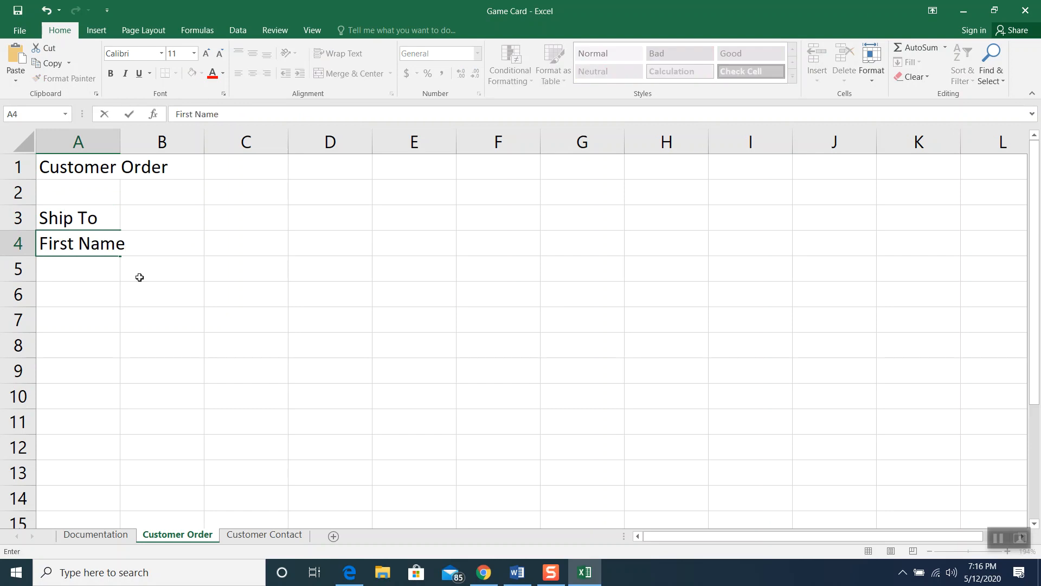
click(79, 262)
text(last N)
key(BackSpace)
key(BackSpace)
key(BackSpace)
key(BackSpace)
key(BackSpace)
key(BackSpace)
text(Last Name)
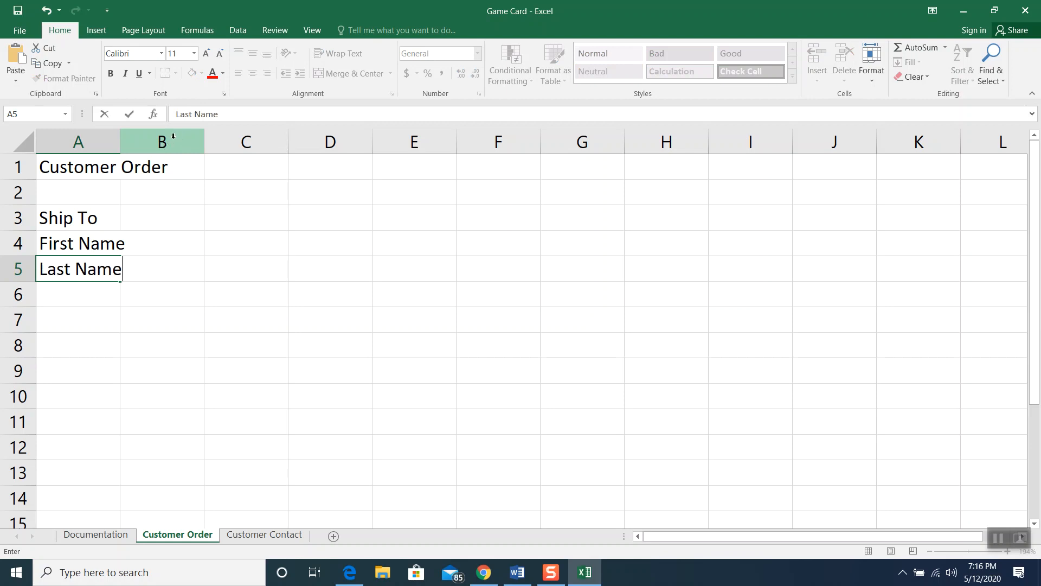
click(91, 295)
text(Address)
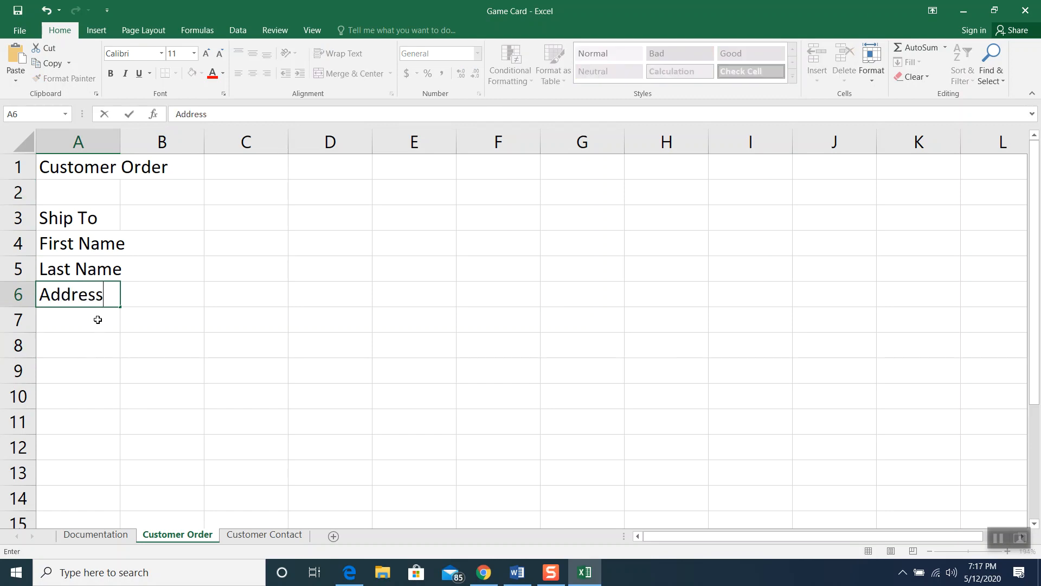
click(97, 319)
text(City)
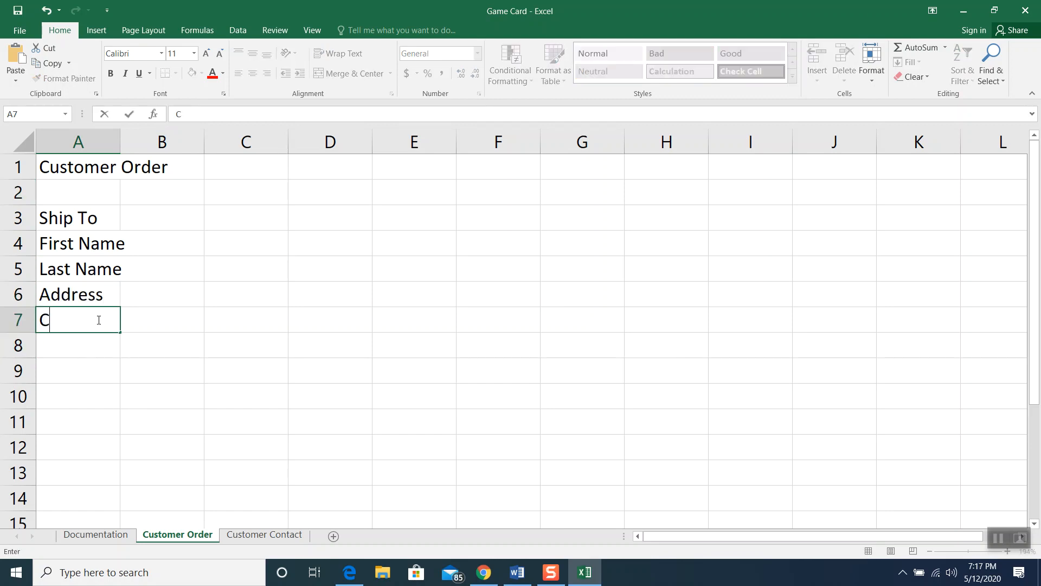
click(89, 344)
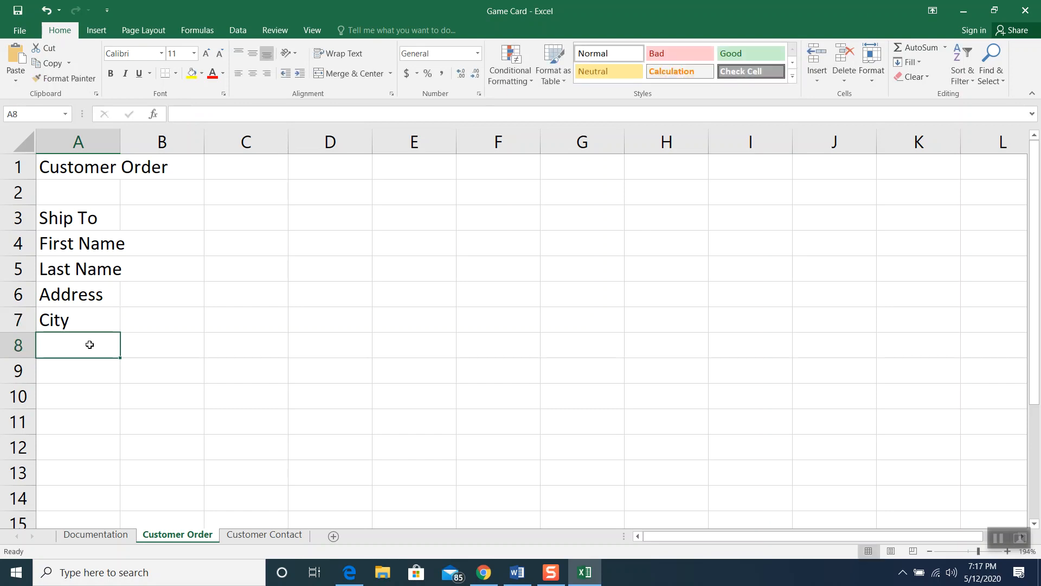
Enter labels State, Postal Code and Phone in A8:A10
text(Postal Code)
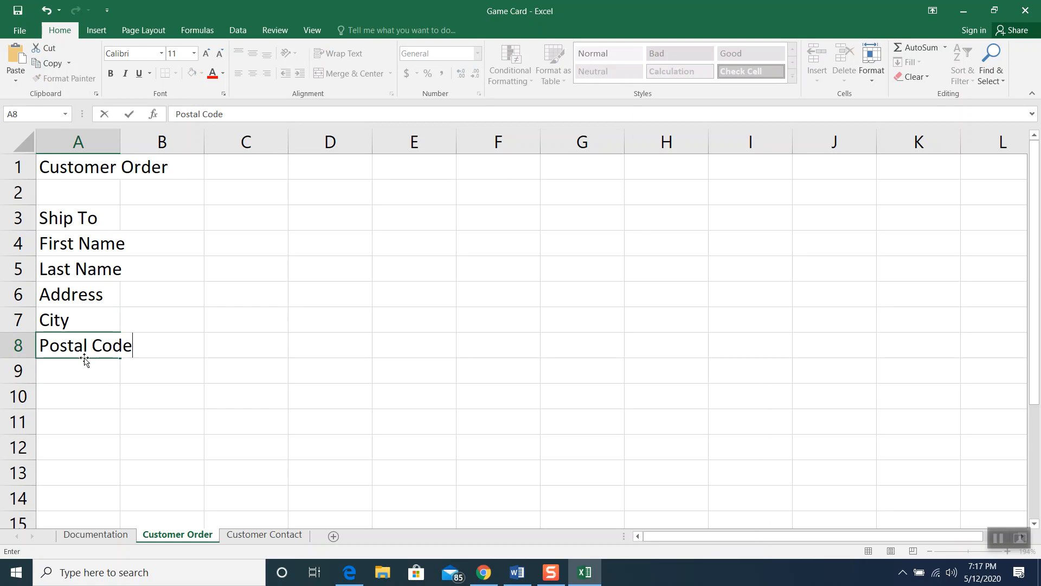
key(BackSpace)
key(BackSpace)
key(BackSpace)
key(BackSpace)
key(BackSpace)
key(BackSpace)
key(BackSpace)
key(BackSpace)
key(BackSpace)
key(BackSpace)
key(BackSpace)
text(sS)
text(ta)
key(BackSpace)
key(BackSpace)
key(BackSpace)
key(BackSpace)
text(State)
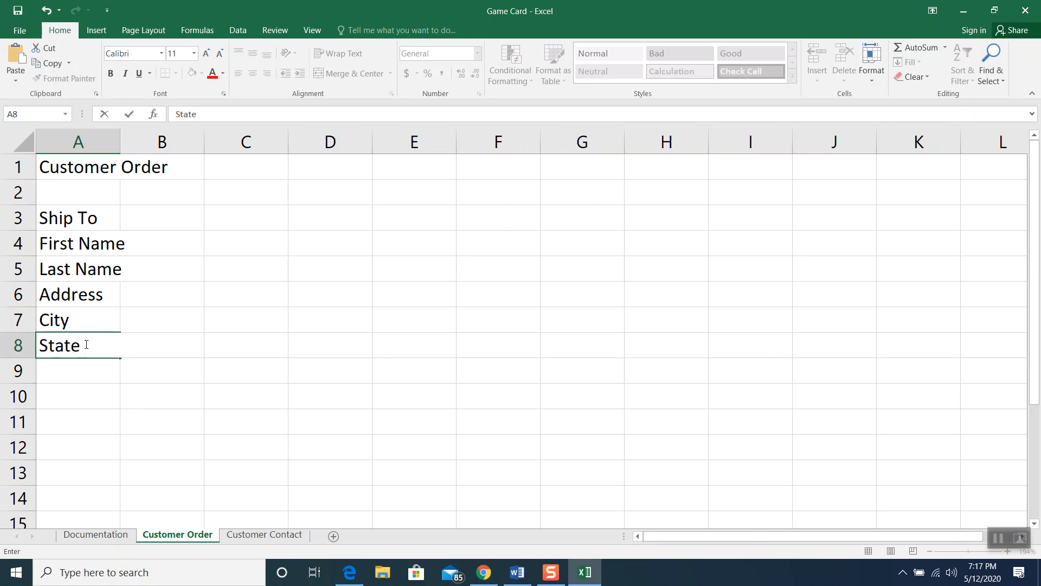
click(83, 366)
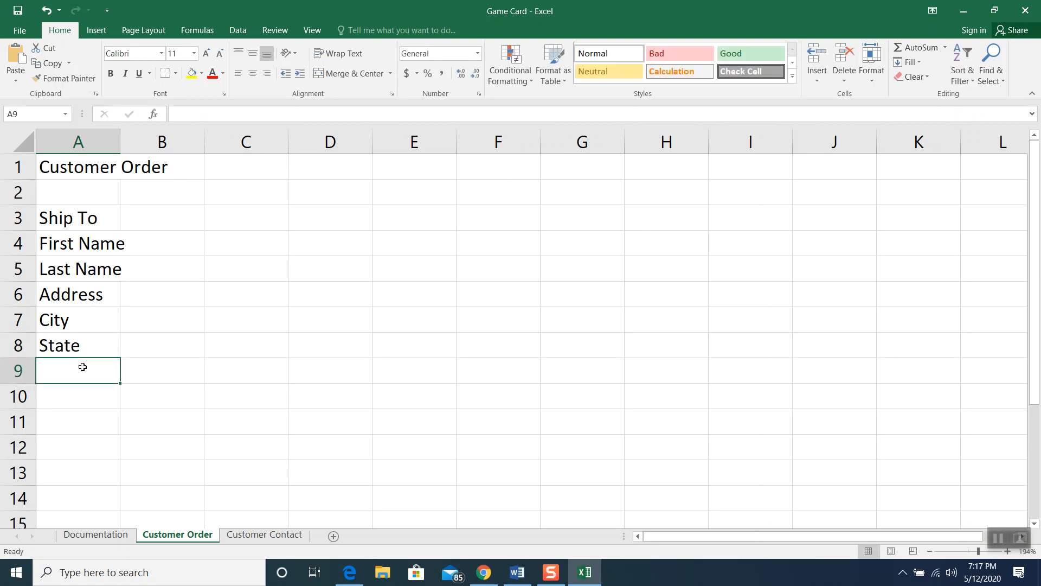
text(Postal Code)
click(82, 398)
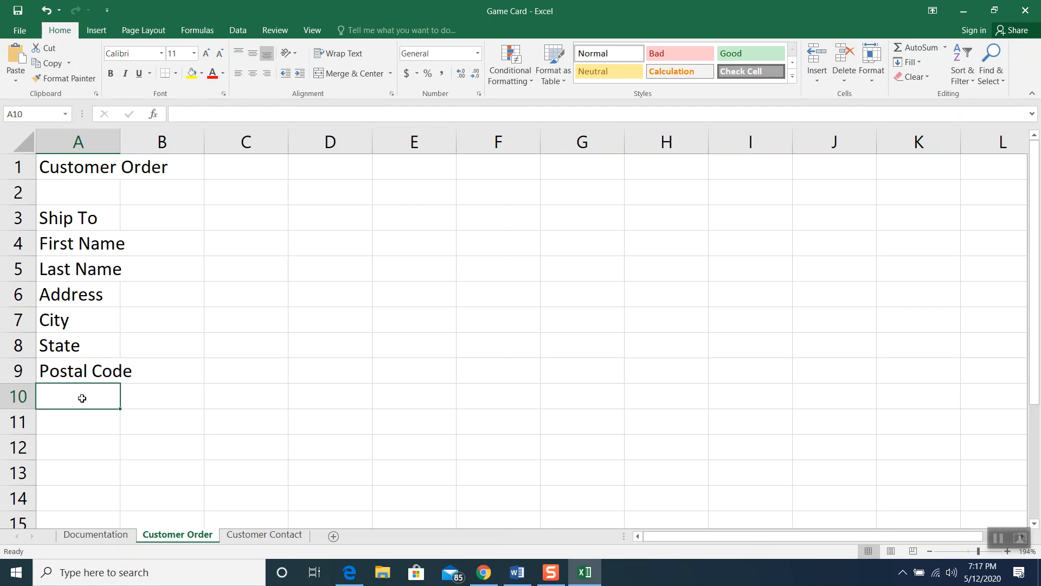
text(Phone)
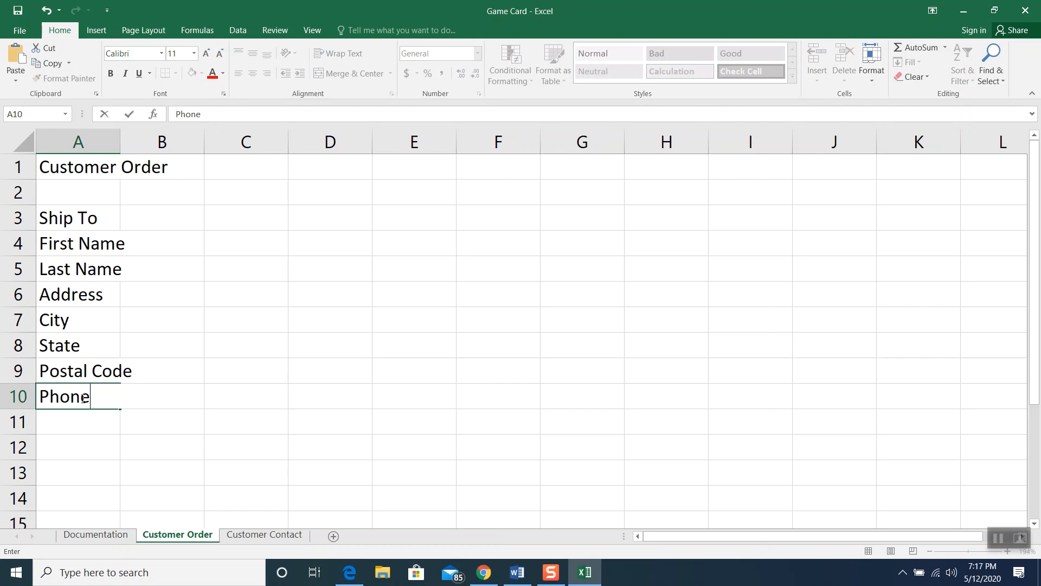
click(175, 355)
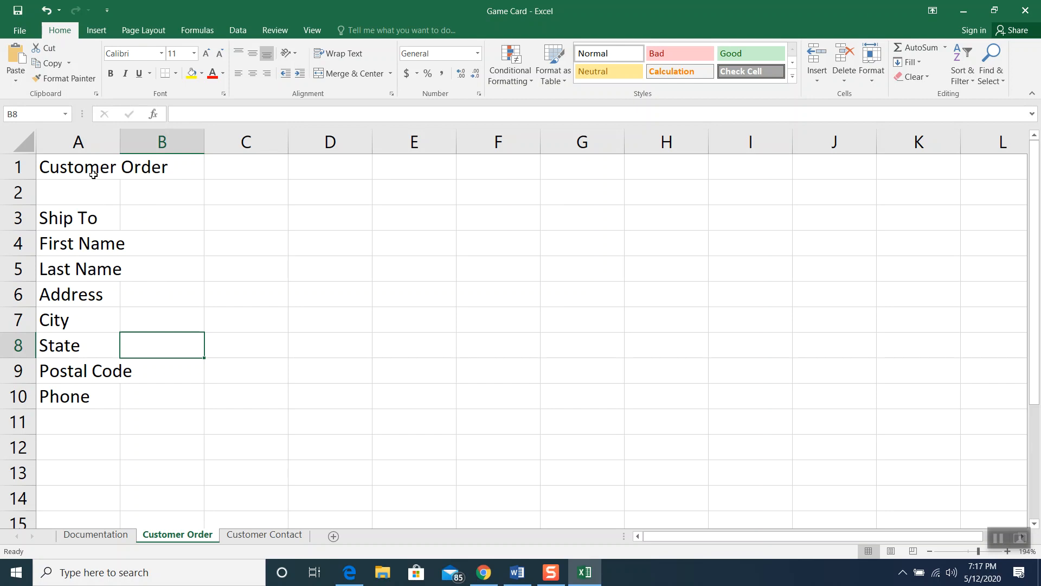
Set column A's width to 15 so the customer detail labels fit
click(94, 144)
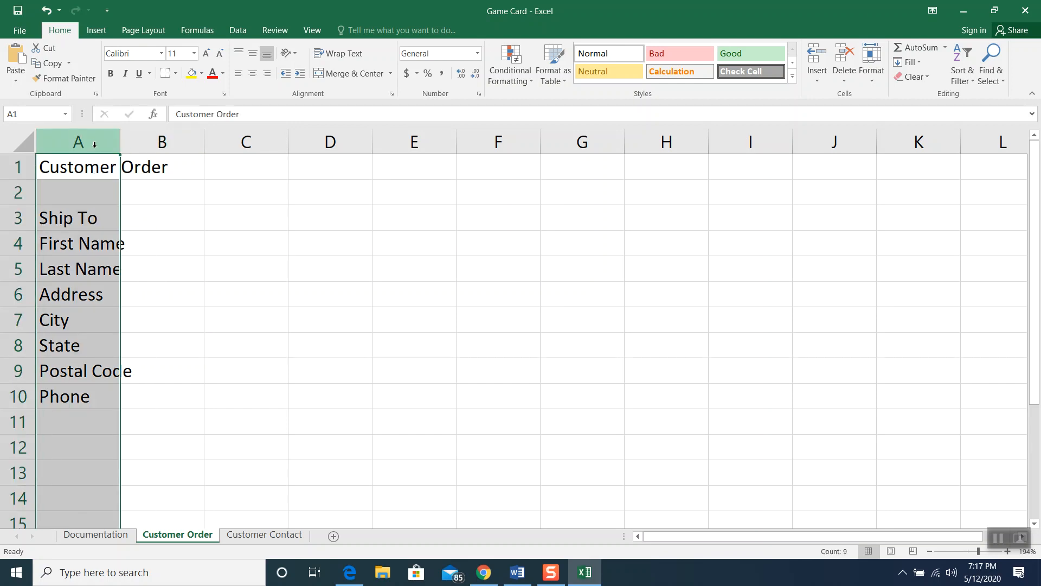
right_click(95, 147)
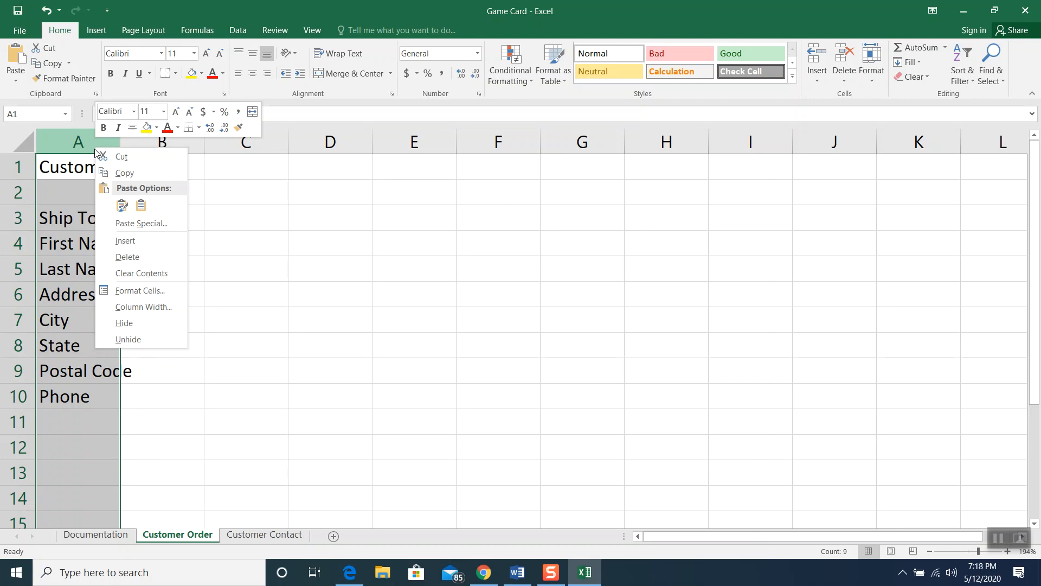
click(122, 307)
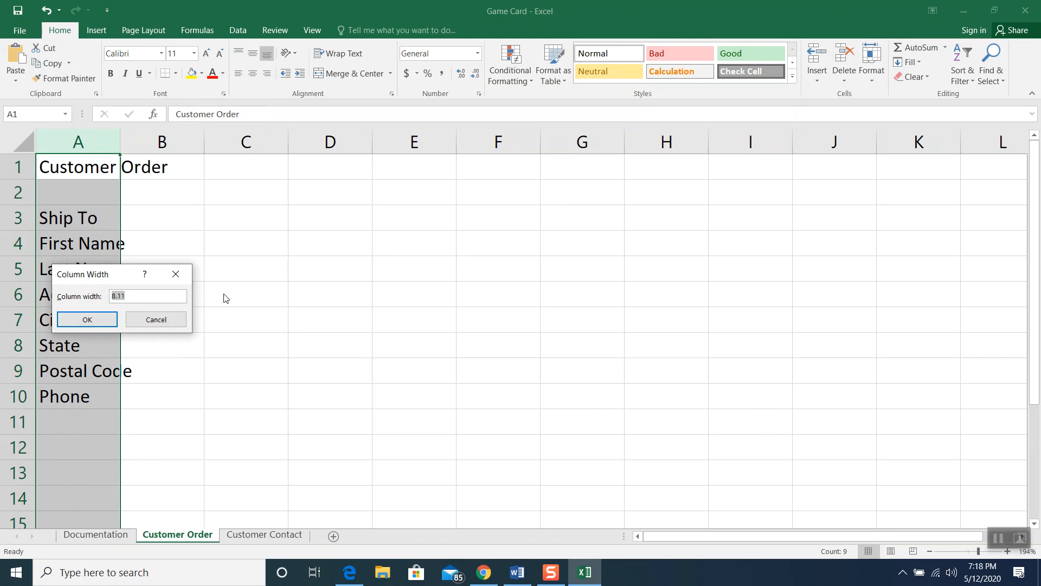
text(1)
click(106, 319)
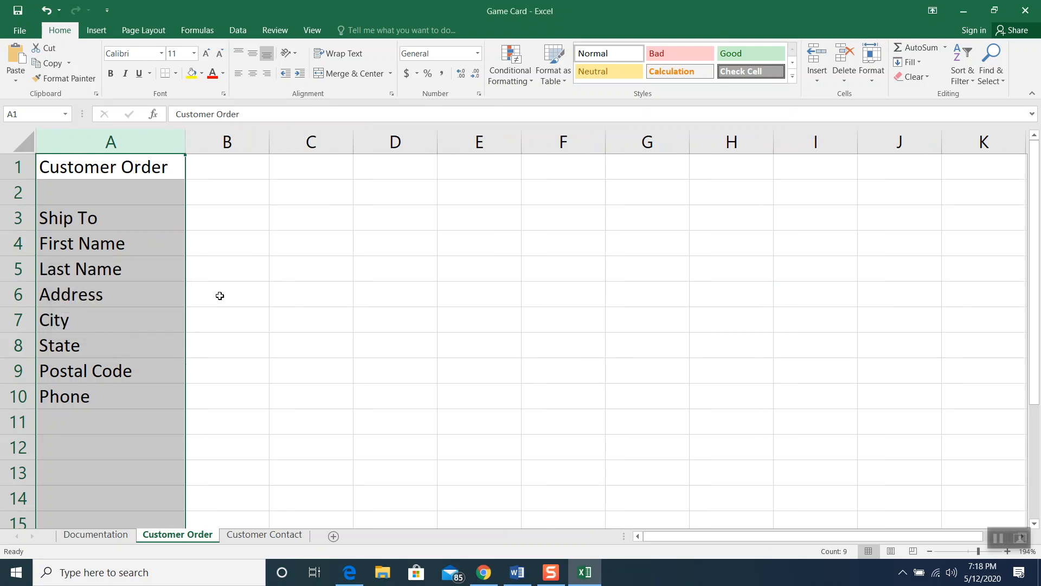
click(307, 286)
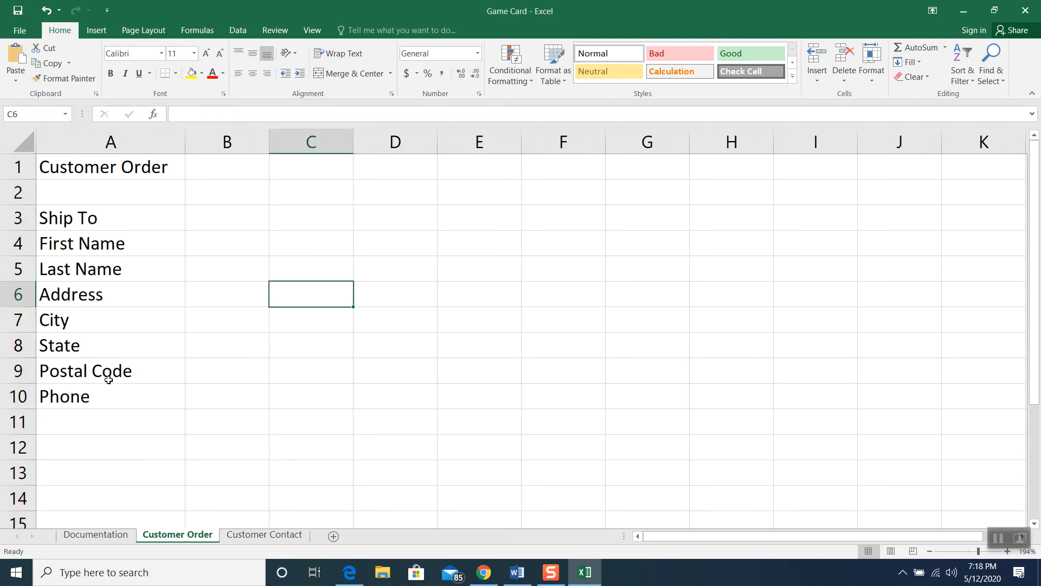
Enter the customer's first name, last name and street address in B4:B6
click(211, 246)
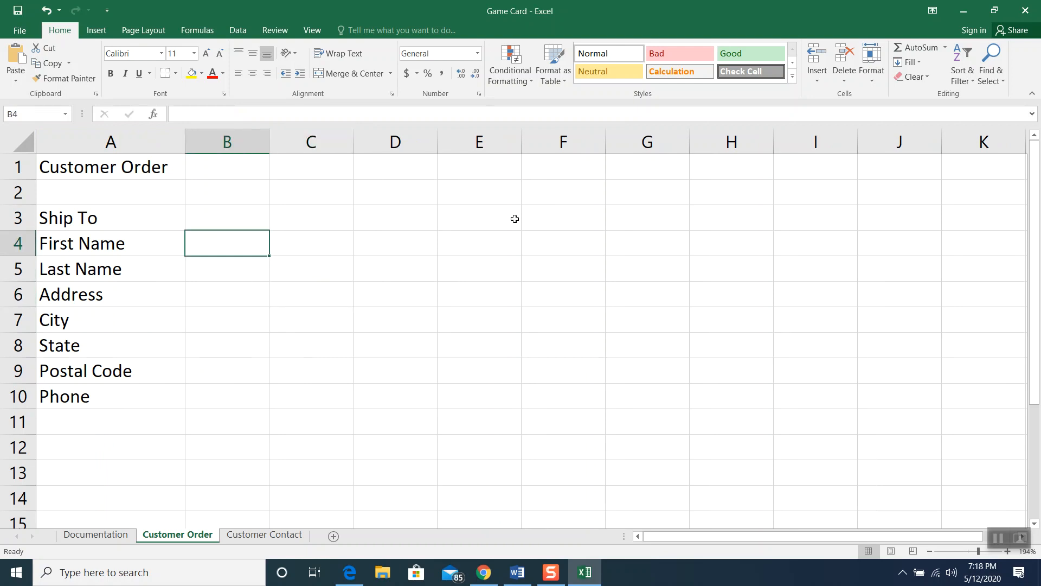
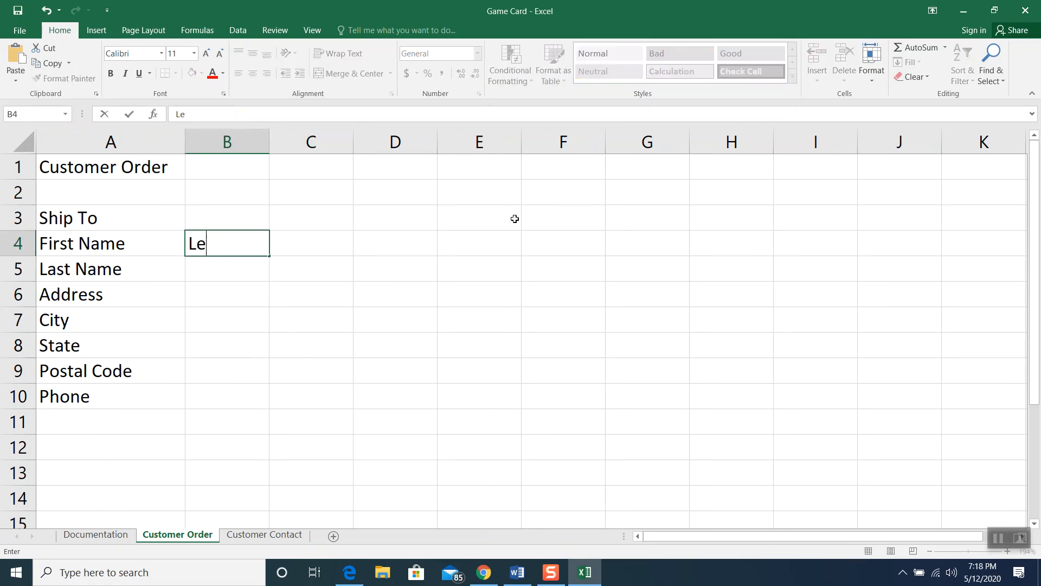
click(246, 275)
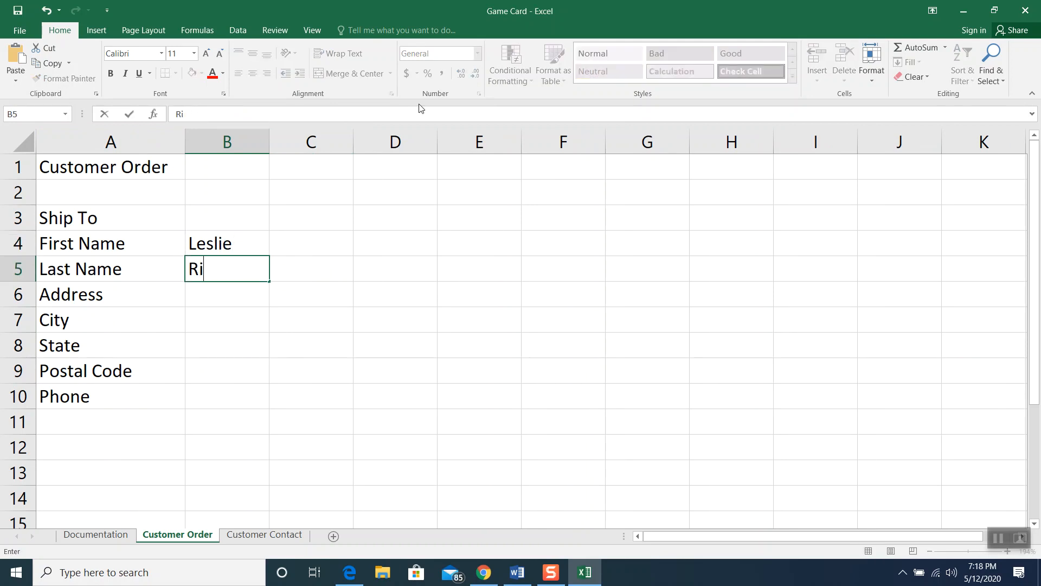
click(240, 309)
click(239, 299)
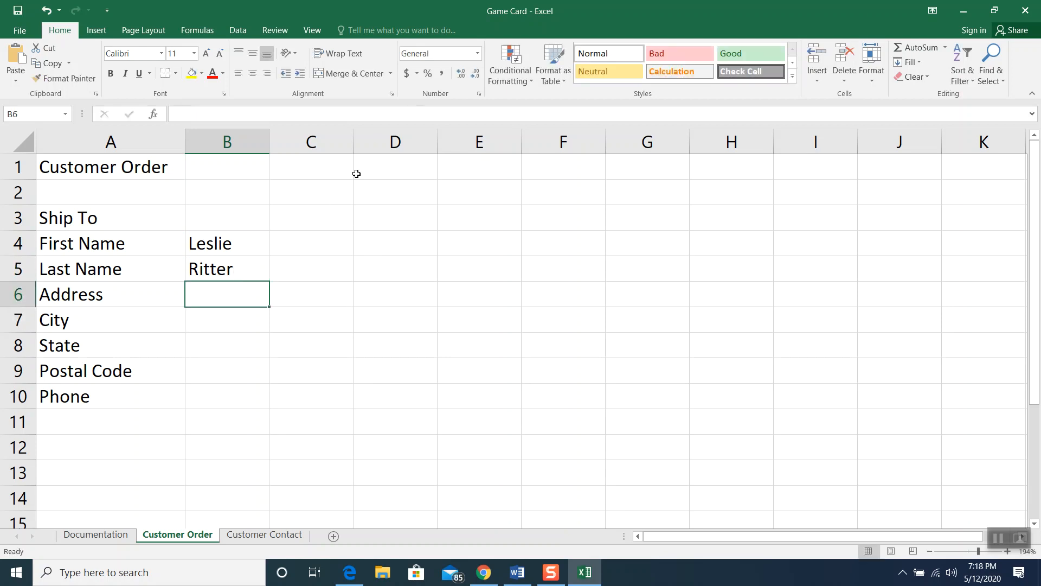
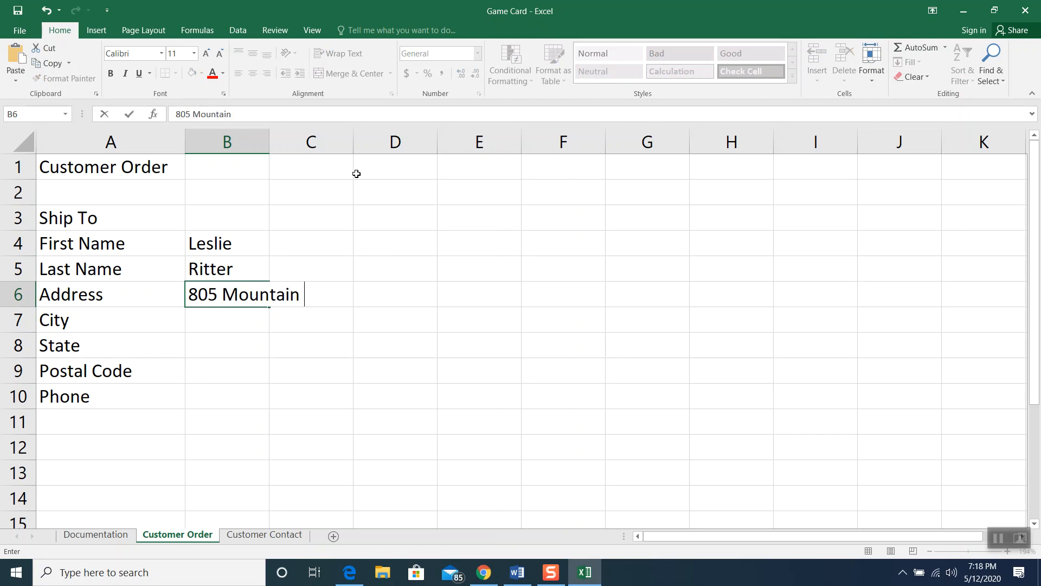
Fill in the customer's city, state, postal code and phone number in B7:B10
click(217, 328)
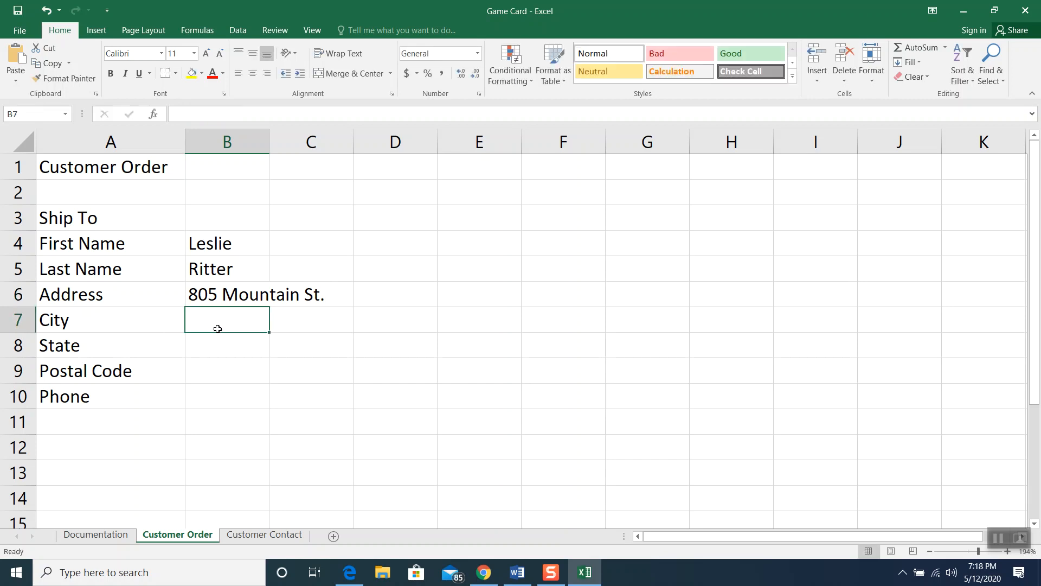
text(Brockton)
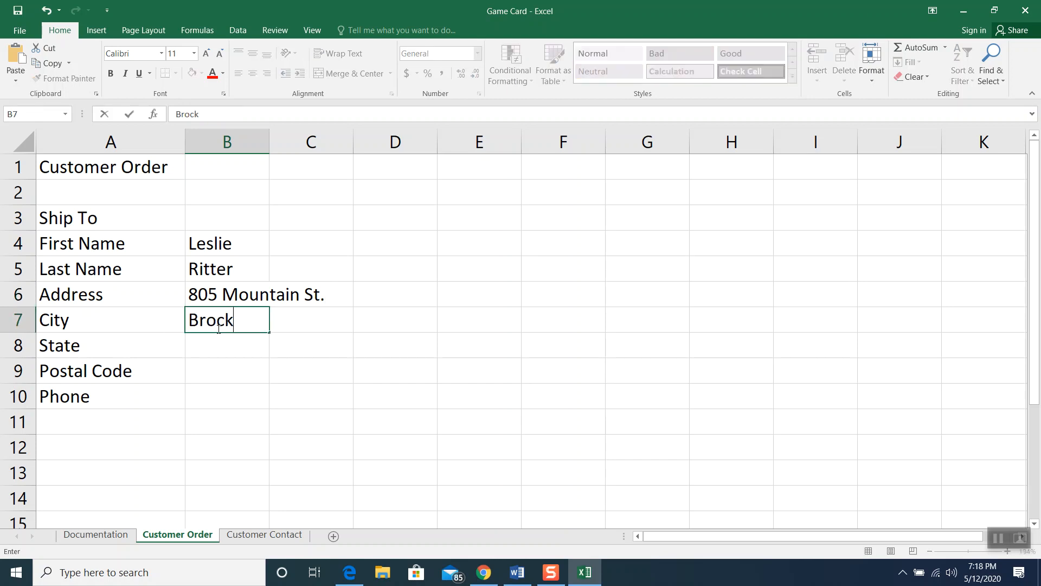
click(220, 344)
text(MA)
click(221, 360)
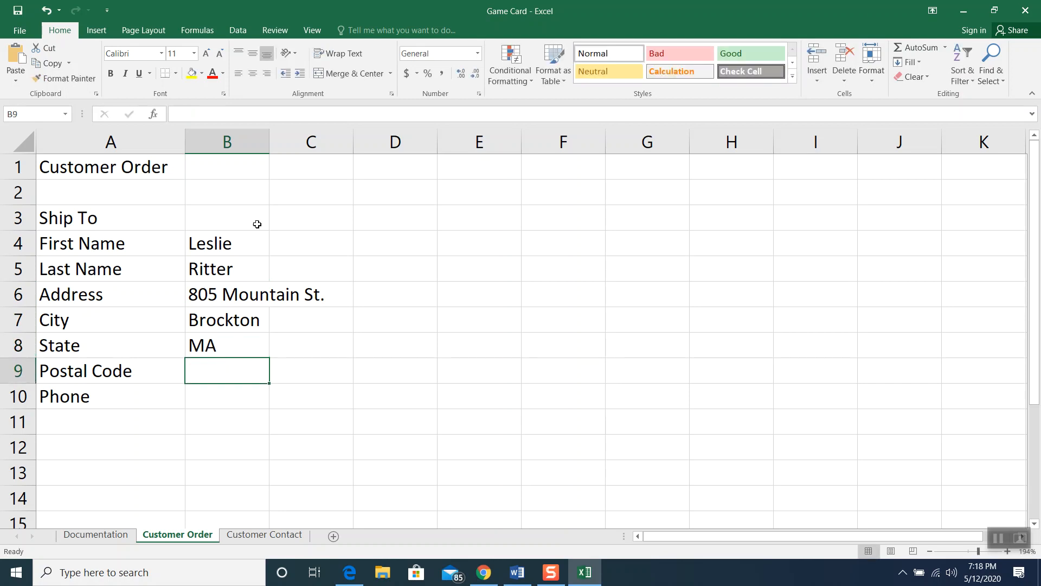
text(02320)
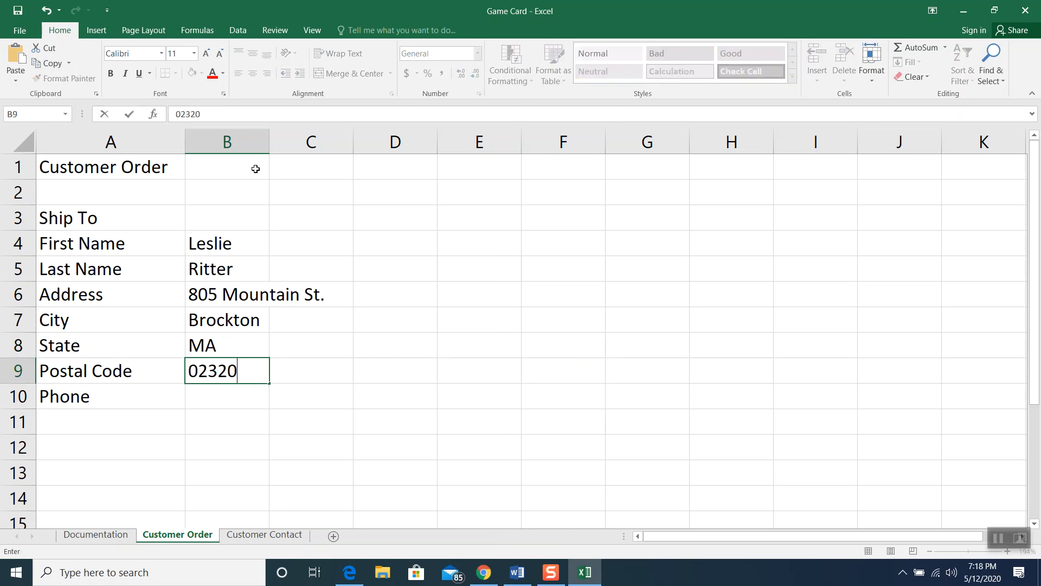
click(234, 402)
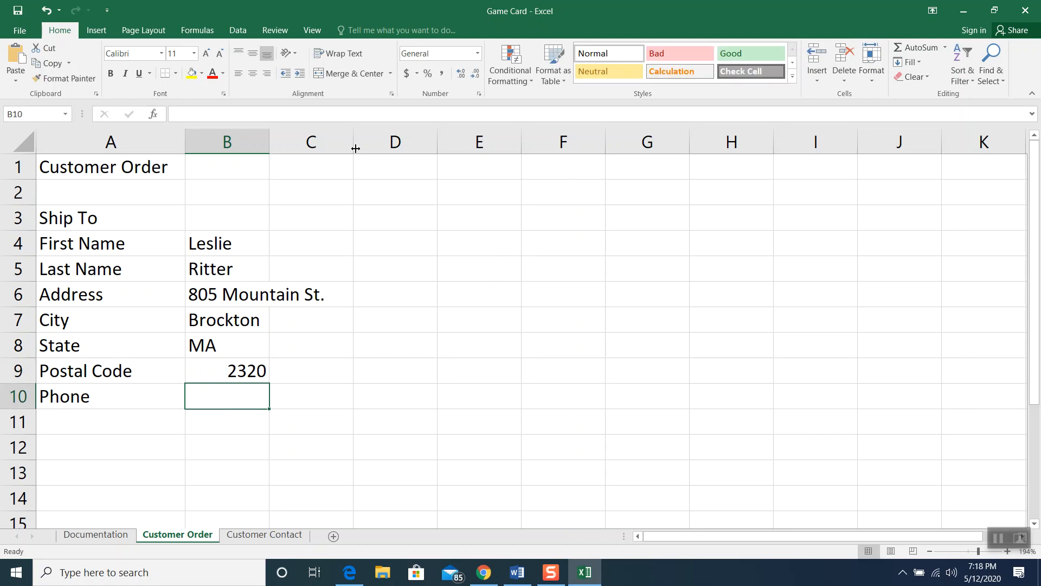
text((508)
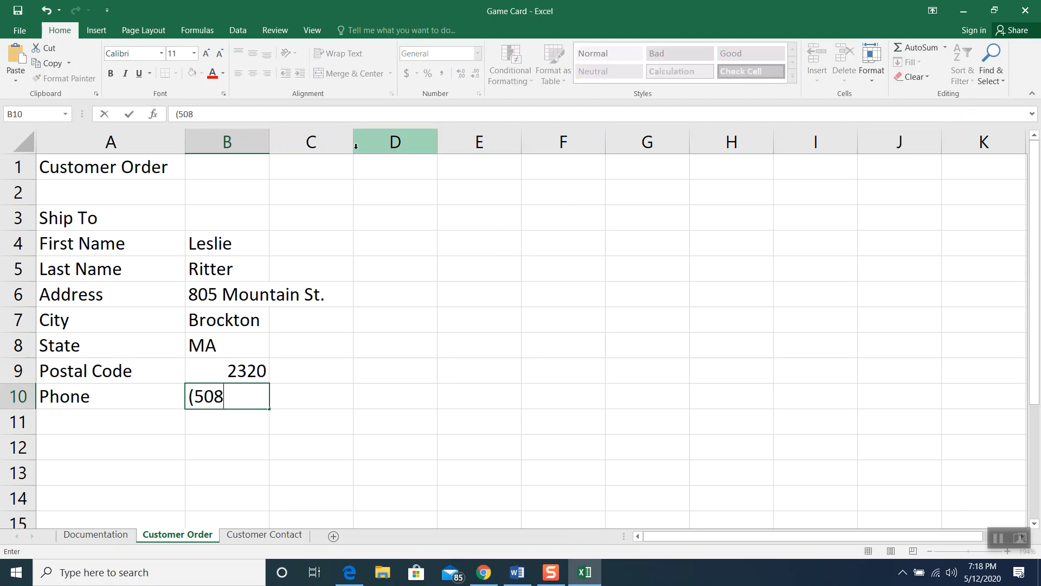
text() 555-1072)
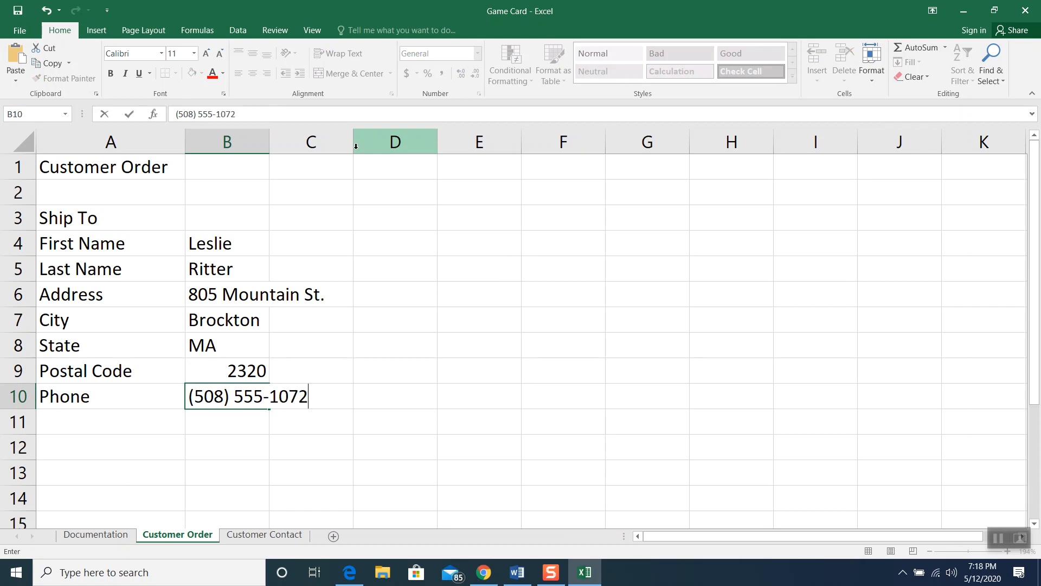
click(422, 378)
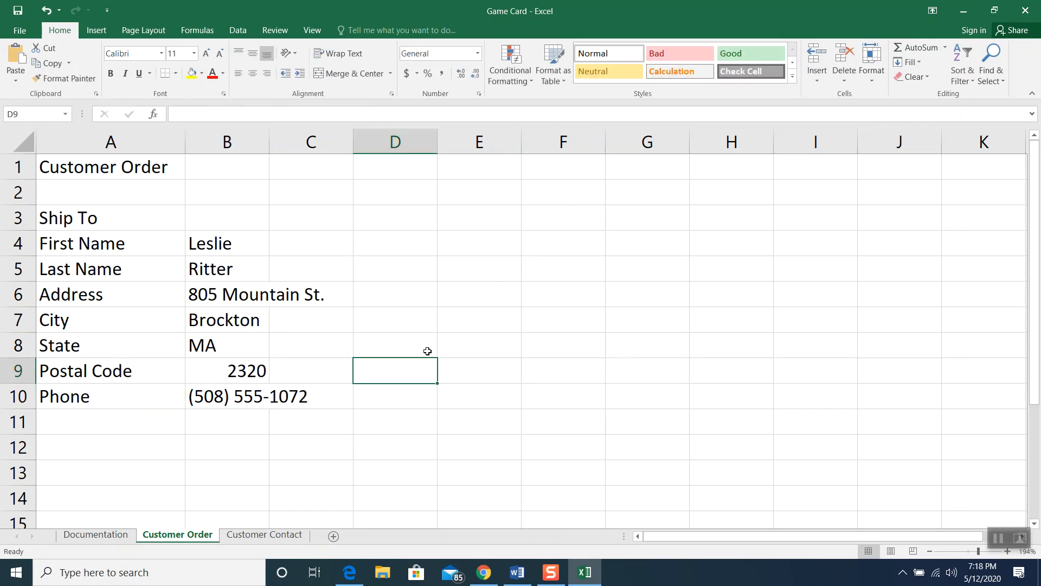
click(232, 401)
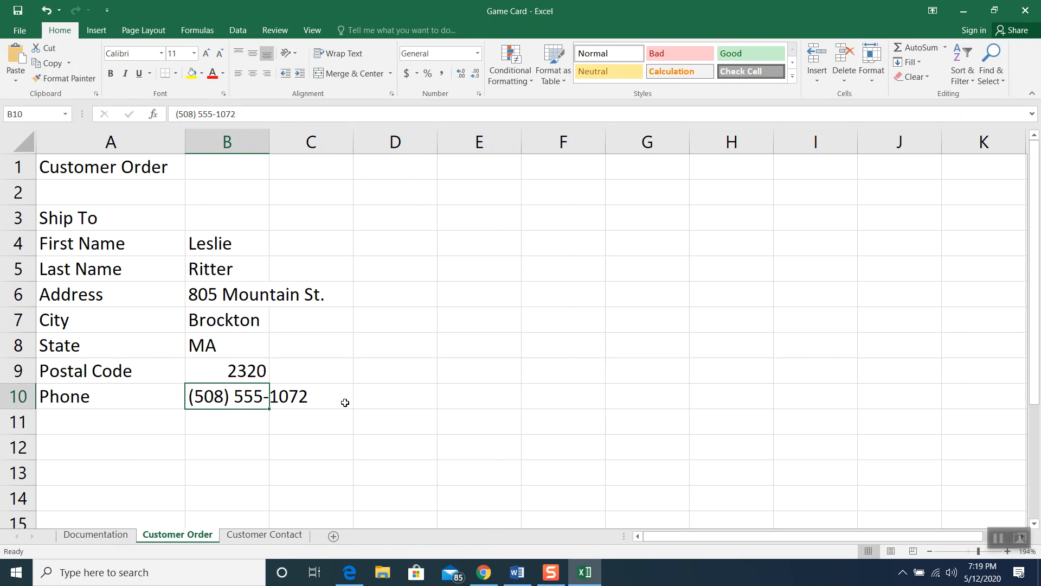
Re-enter the postal code in B9 with a leading apostrophe so its zero is kept
click(244, 373)
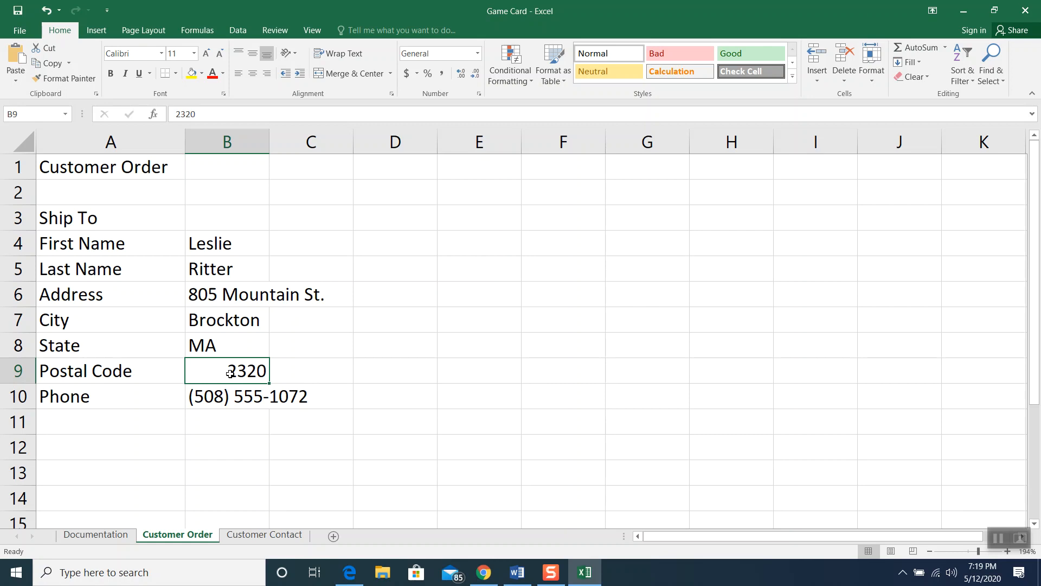
key(Delete)
text(')
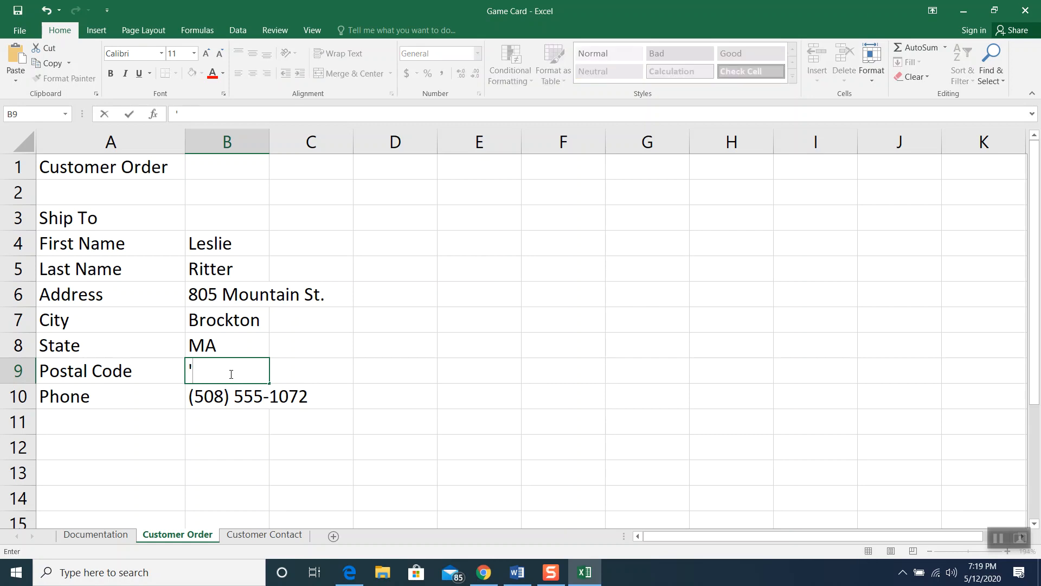
text(02302)
key(Return)
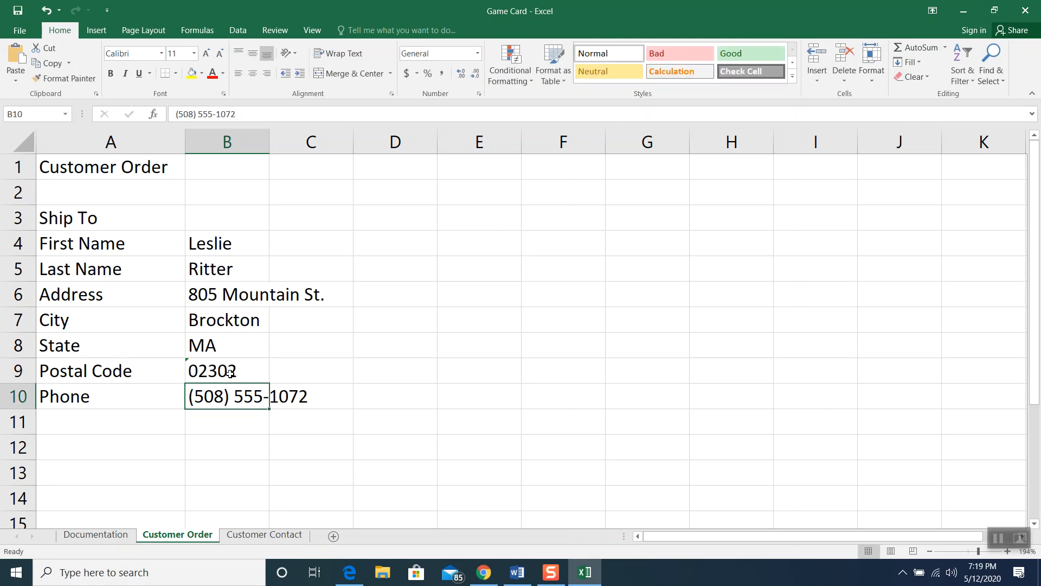
click(224, 375)
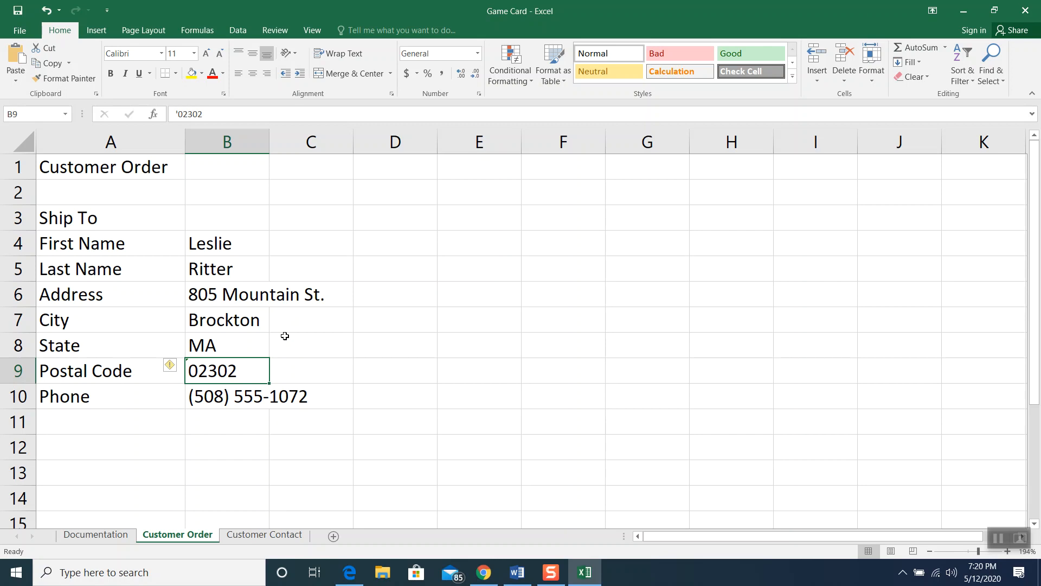
Enter the stock table headers Stock ID, Category and Manufacturer in A12:C12
scroll(263, 342, down, 1)
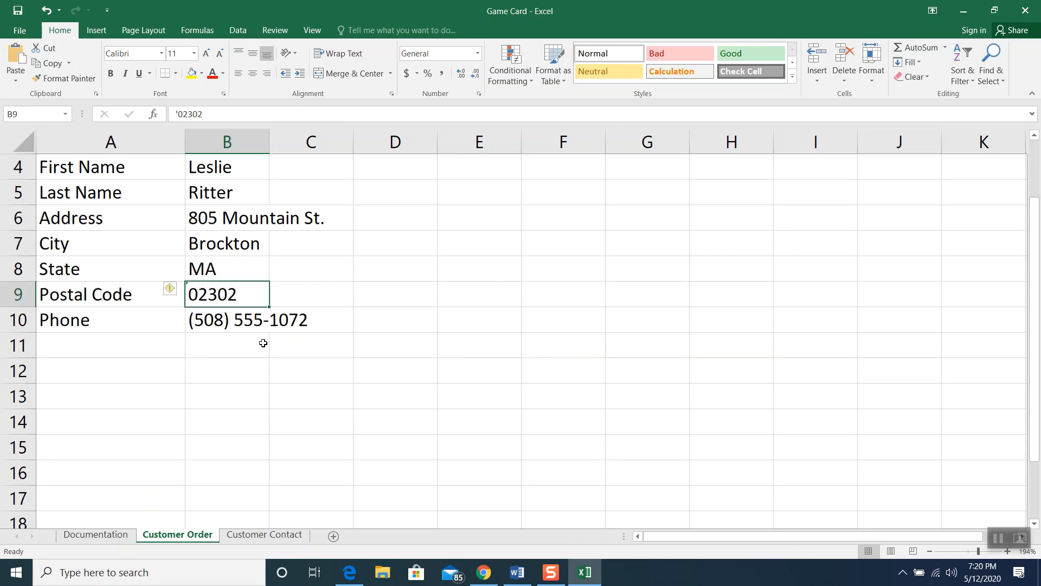
click(103, 379)
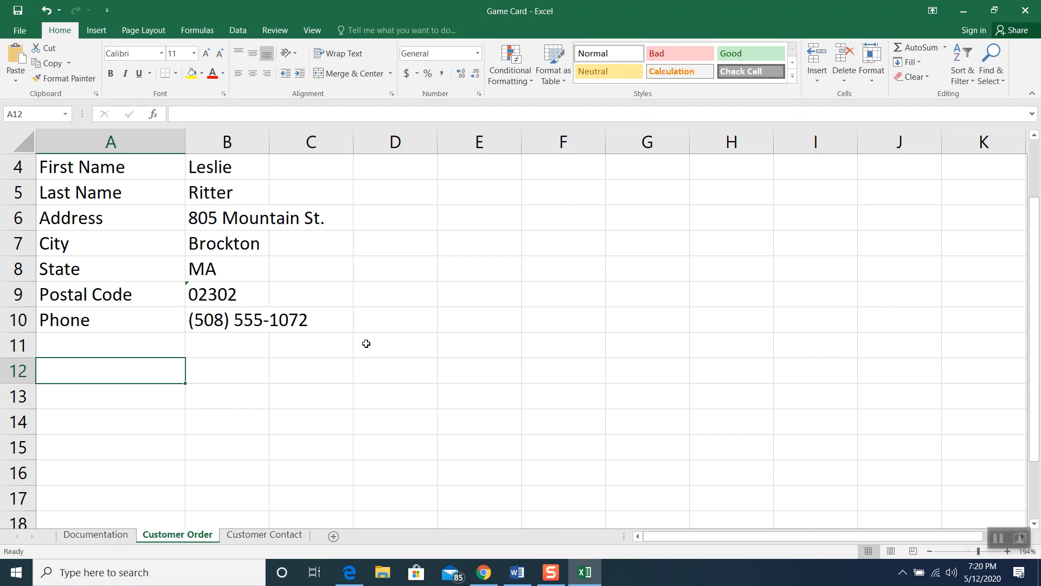
text(S)
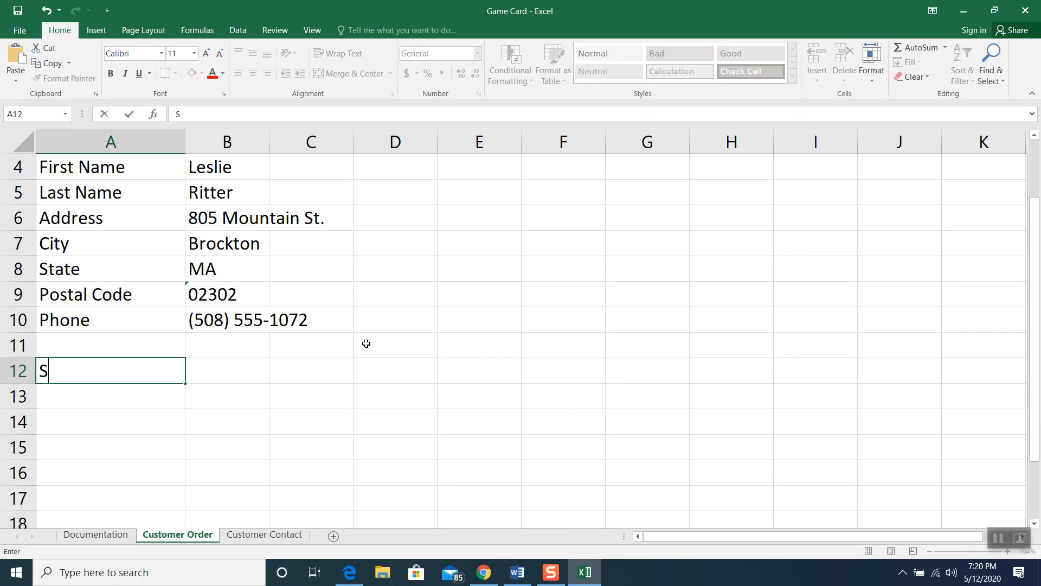
text(tock ID)
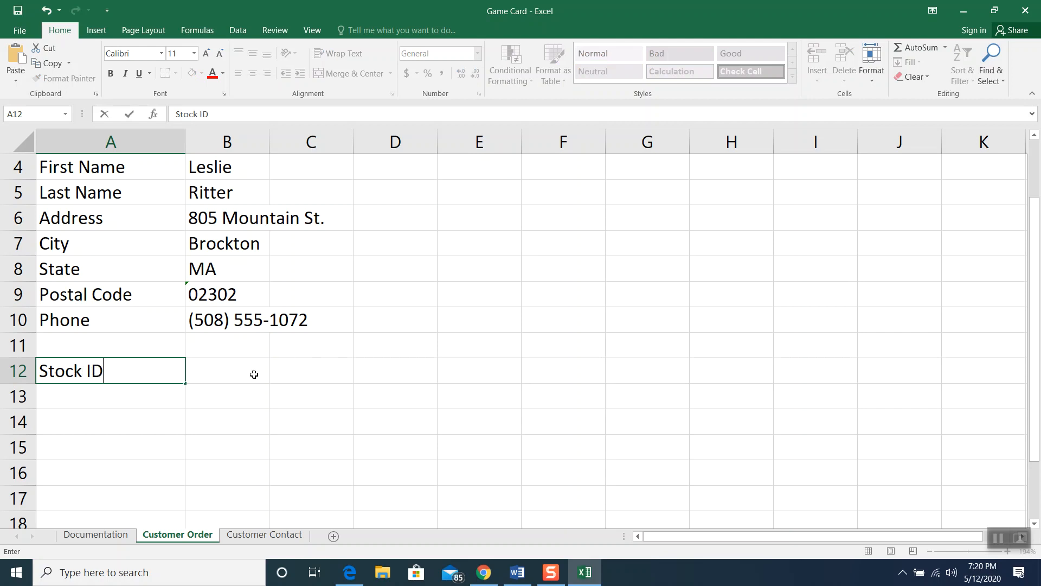
click(237, 379)
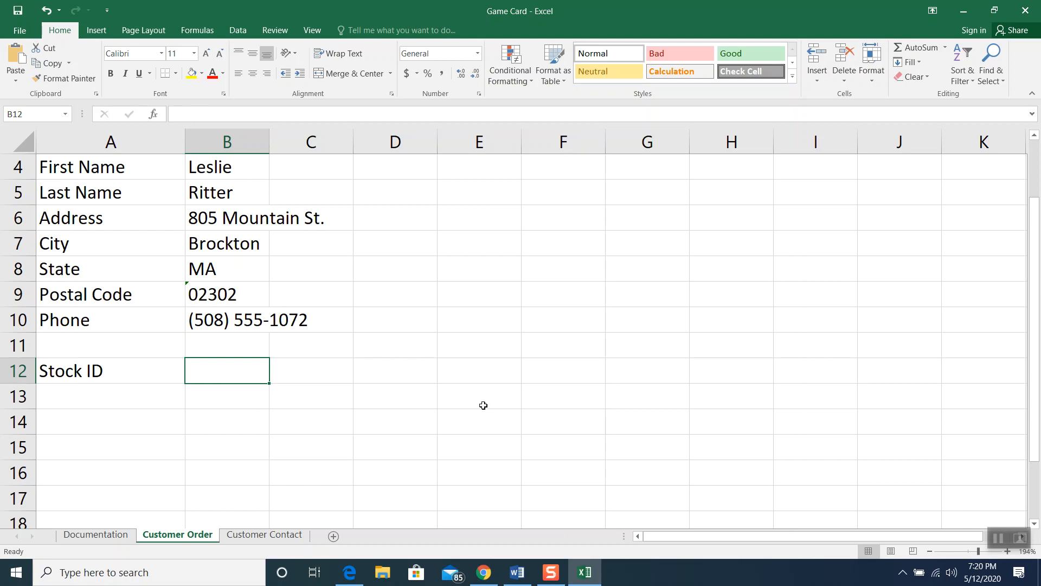
text(Cate)
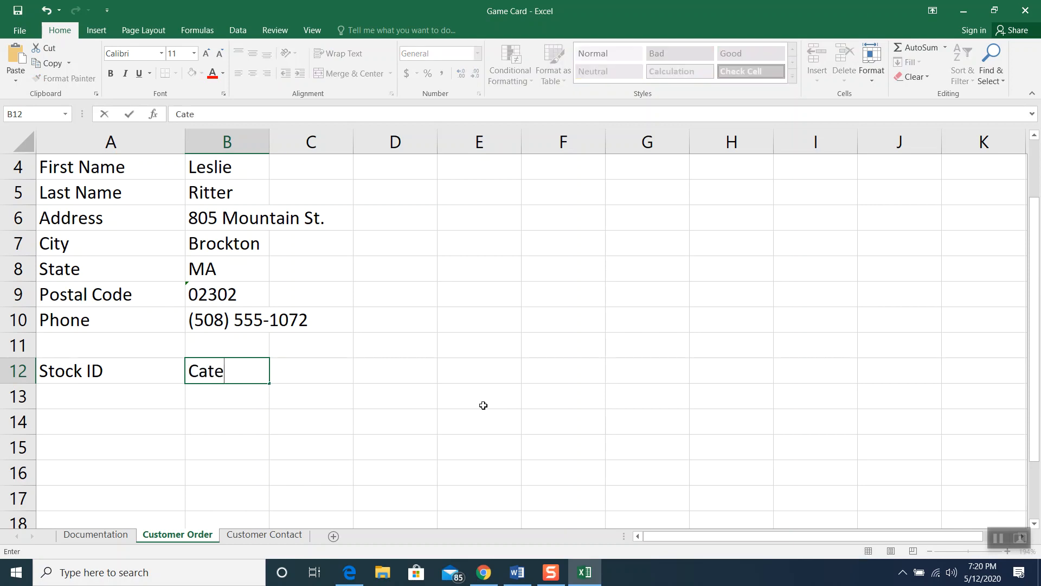
text(gory)
click(323, 367)
text(manu)
key(BackSpace)
key(BackSpace)
key(BackSpace)
key(BackSpace)
text(Manufacturer)
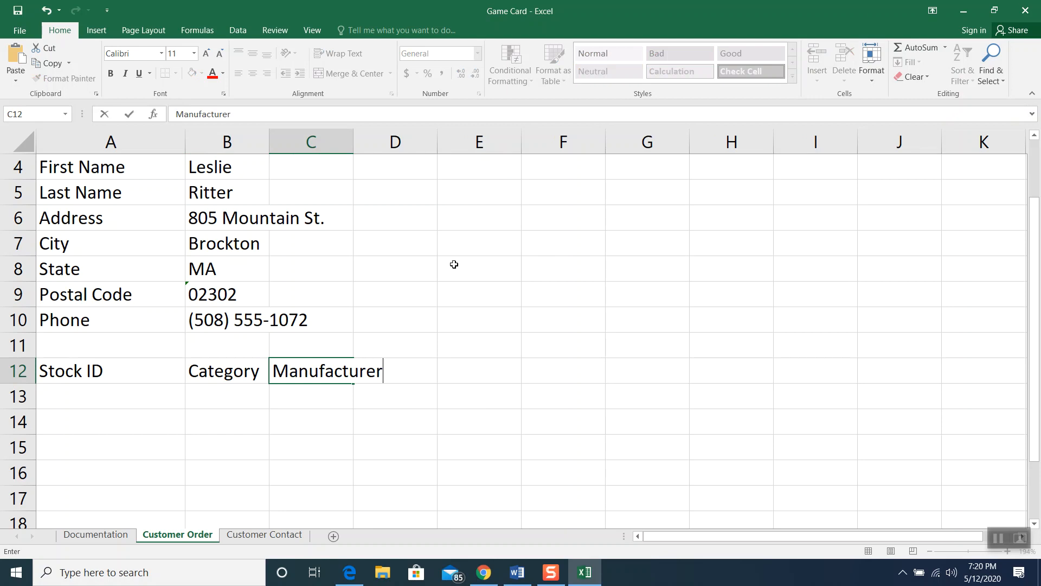
click(450, 307)
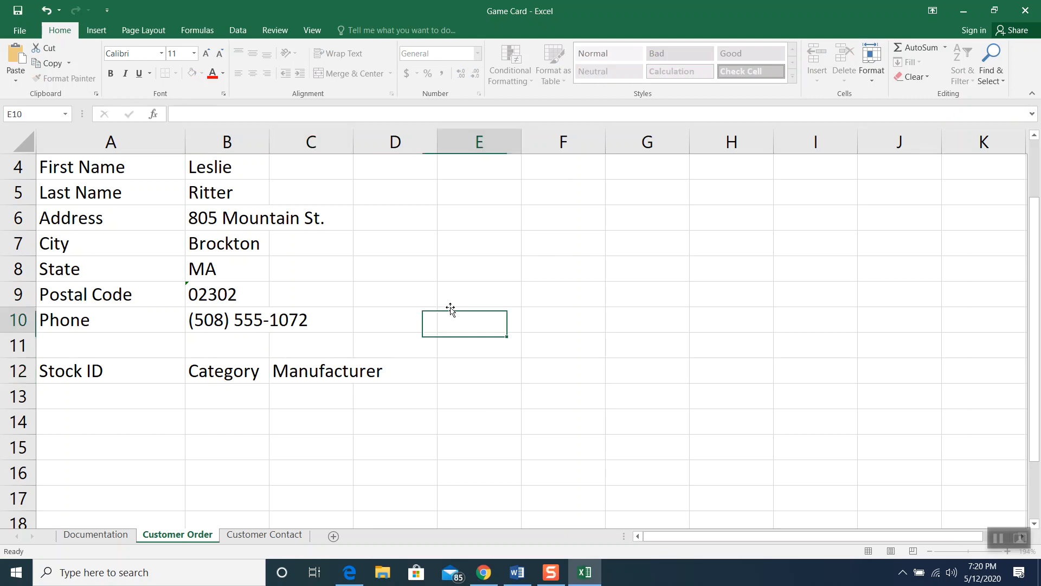
Enter SG71 Strategy Game, FG14 Family Game and PG05 Party Game in rows 13–15
click(125, 391)
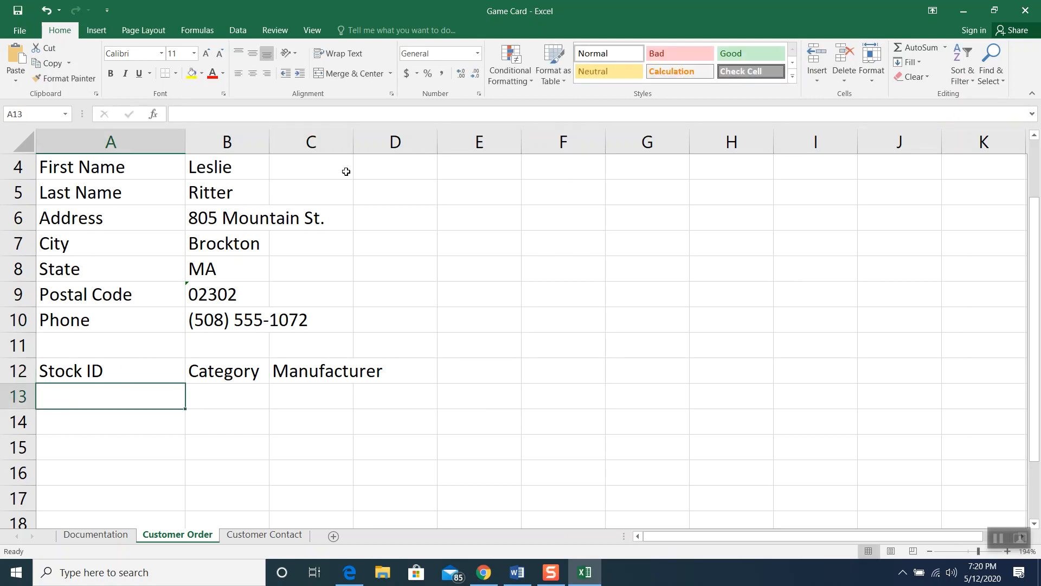
text(SG71)
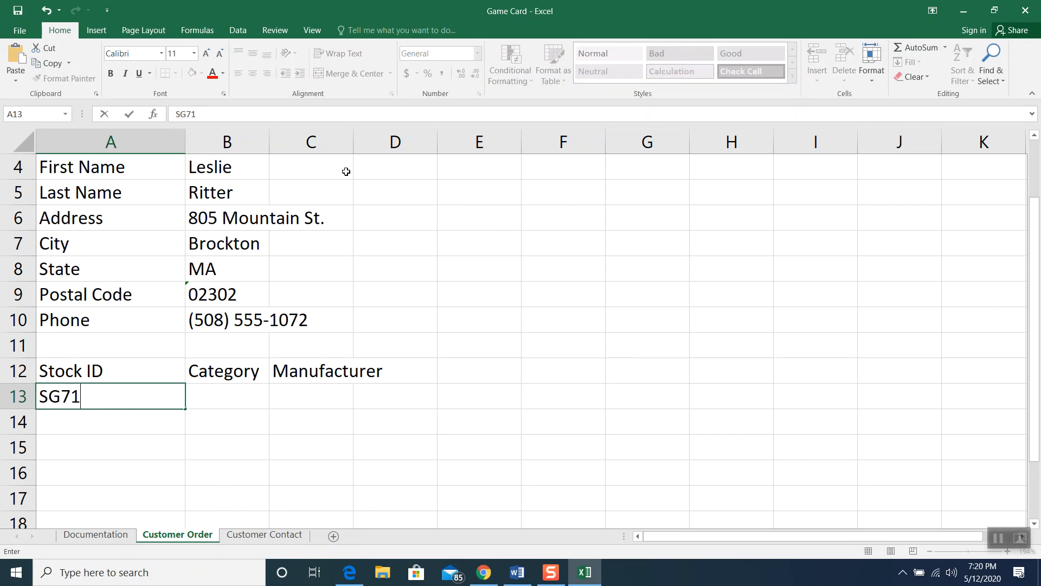
click(214, 394)
text(S)
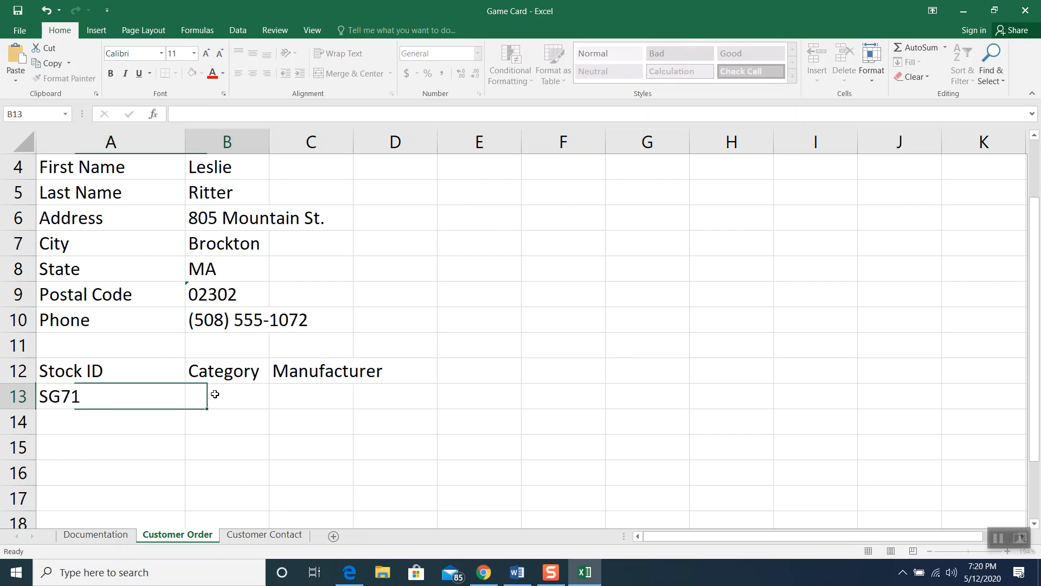
text(trategy Game)
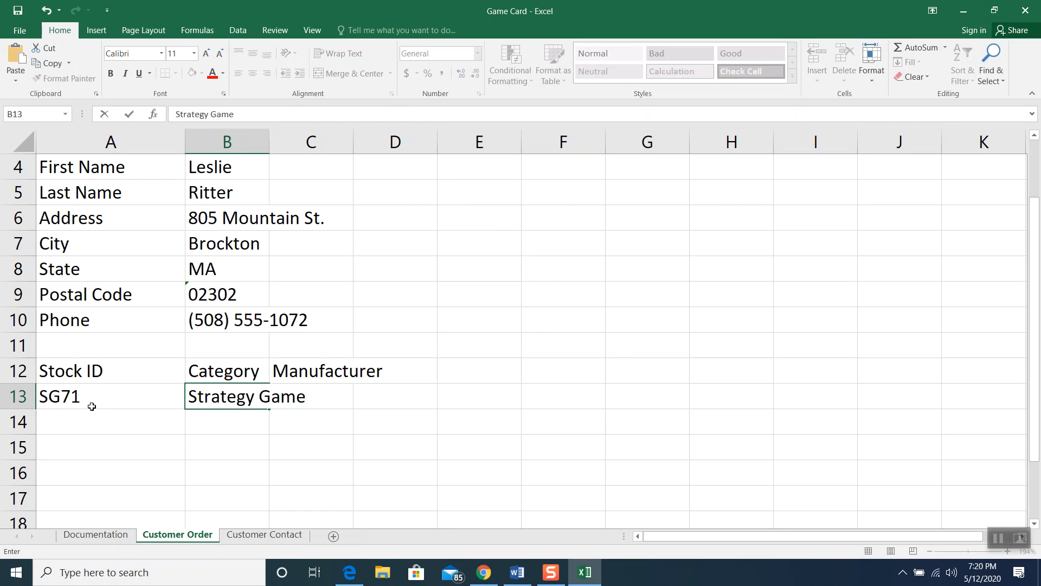
click(77, 430)
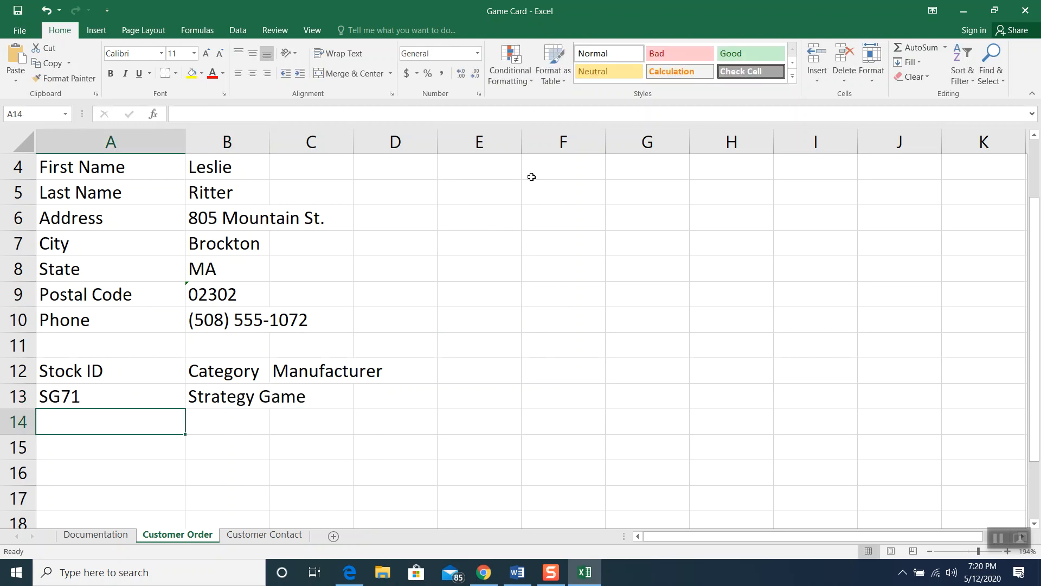
text(G)
key(BackSpace)
text(FG14)
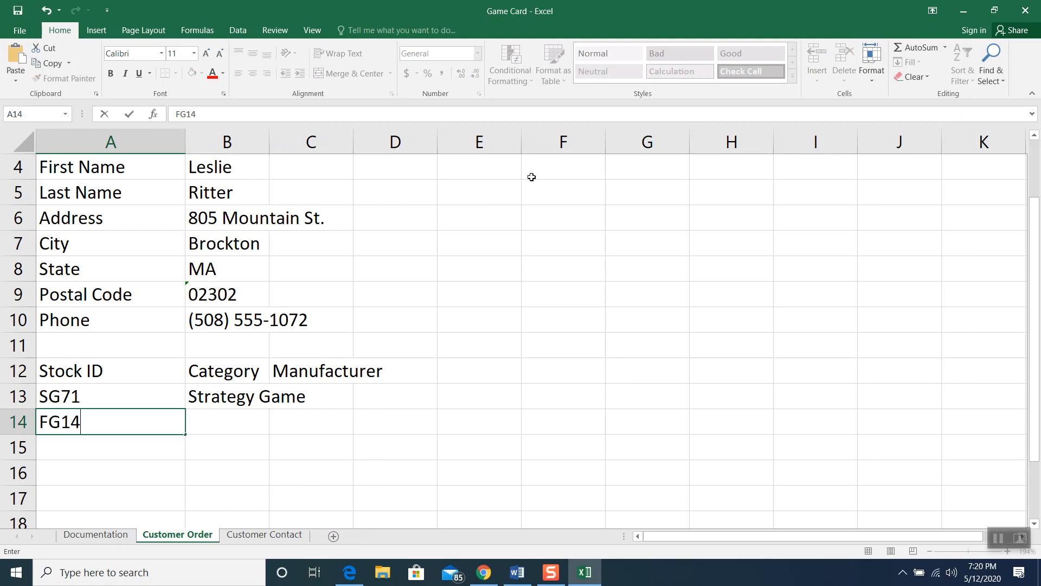
click(216, 430)
text(Family Game)
click(133, 452)
text(PG05)
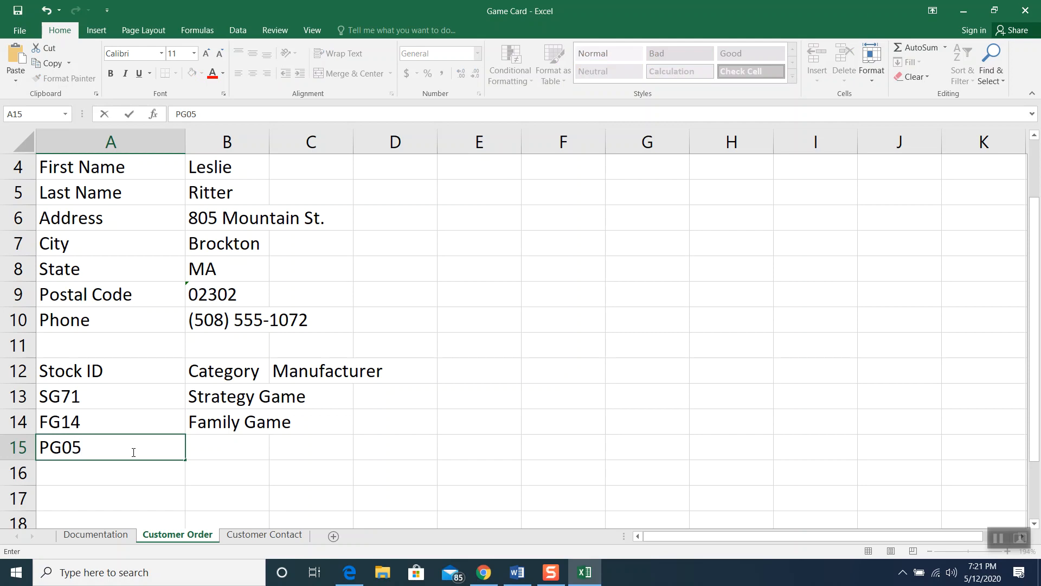
click(199, 442)
text(Pa)
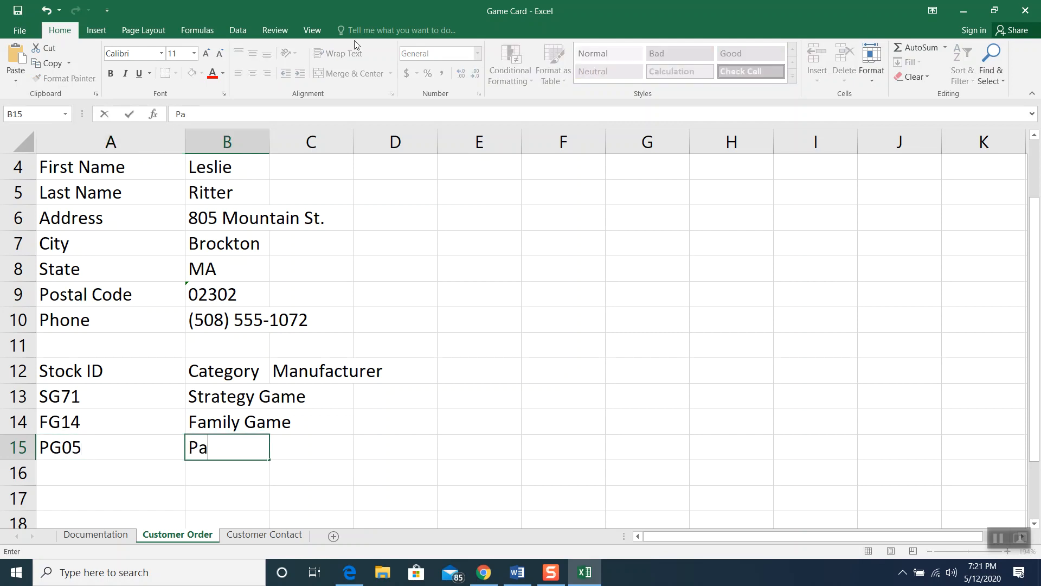
text(rty Game)
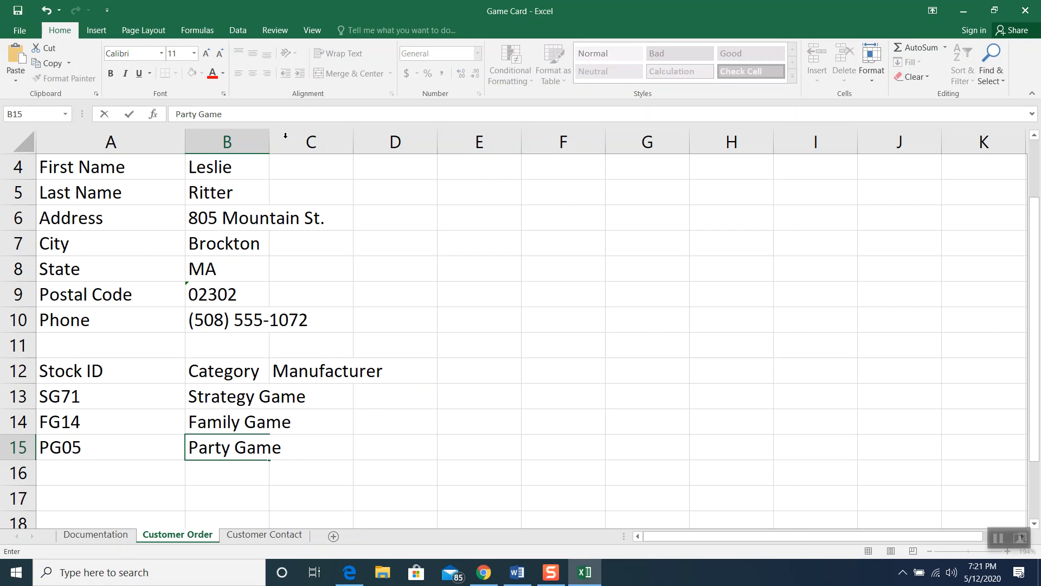
Add SU38 Supplies and SG29 Strategy Game in rows 16–17
click(108, 473)
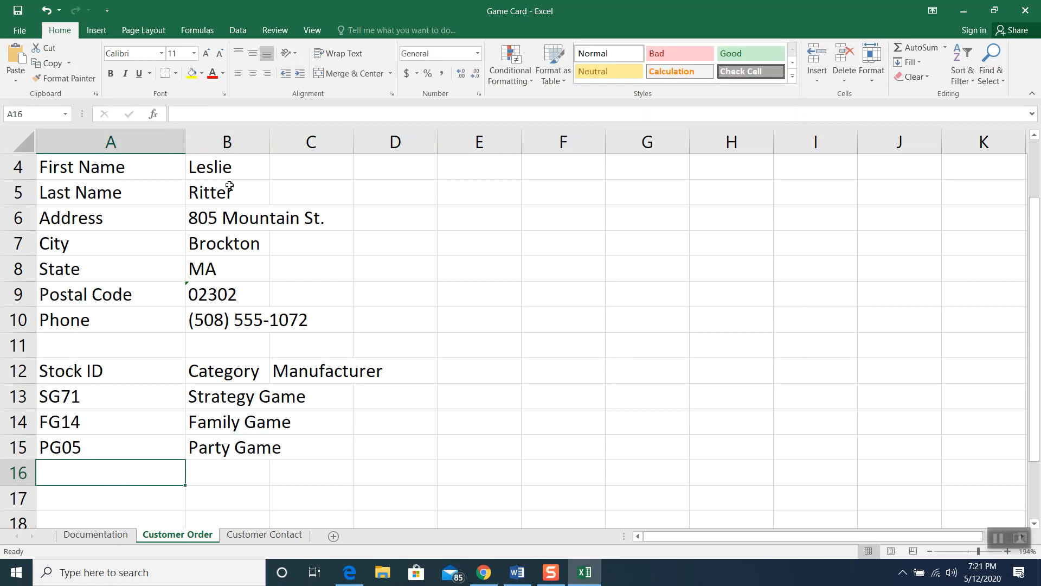
text(SU38)
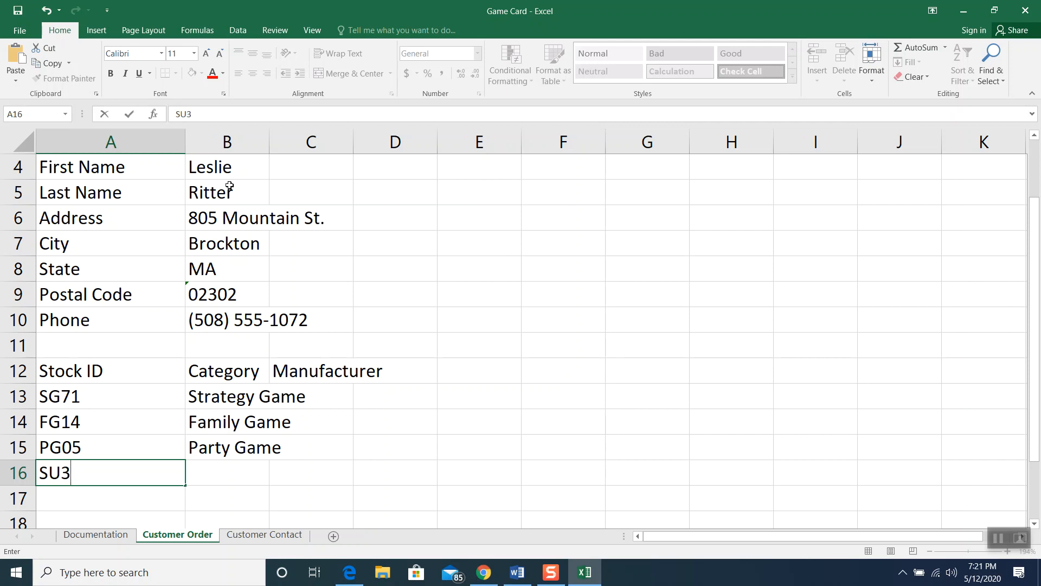
click(212, 470)
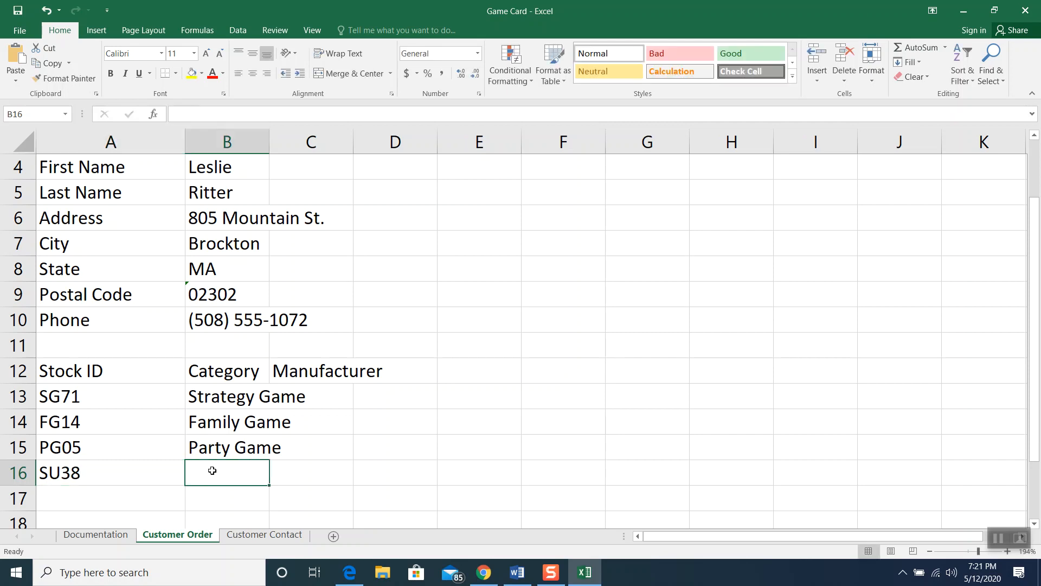
text(Supplies)
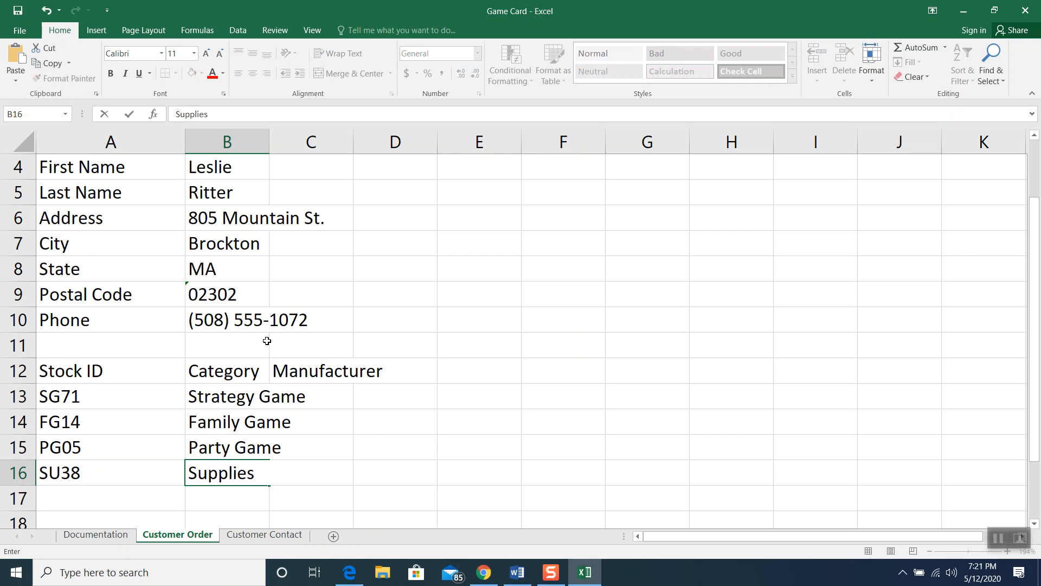
scroll(267, 341, down, 1)
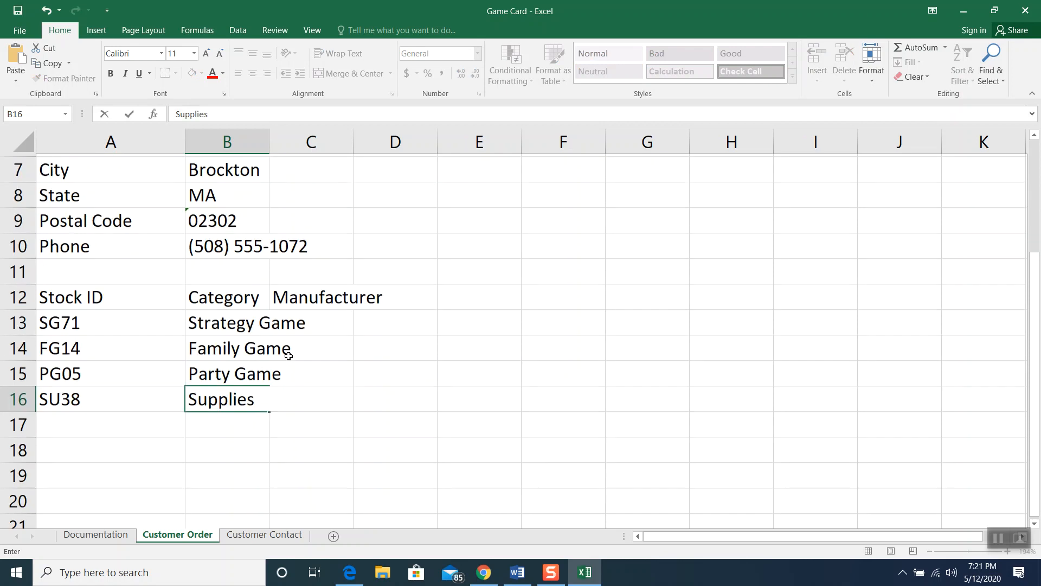
click(104, 425)
text(SG71)
key(BackSpace)
key(BackSpace)
text(29)
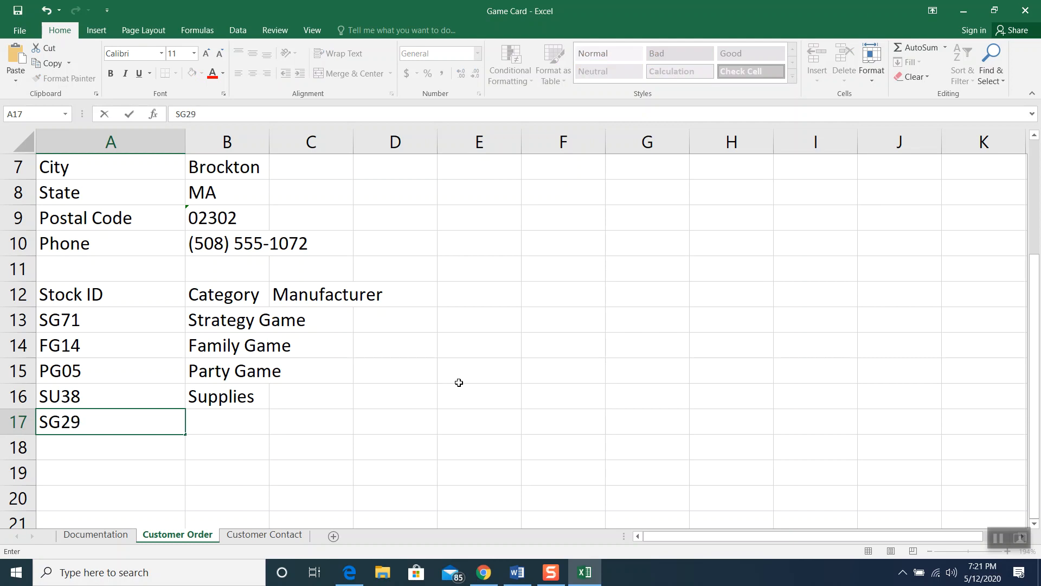
click(232, 427)
text(Stra)
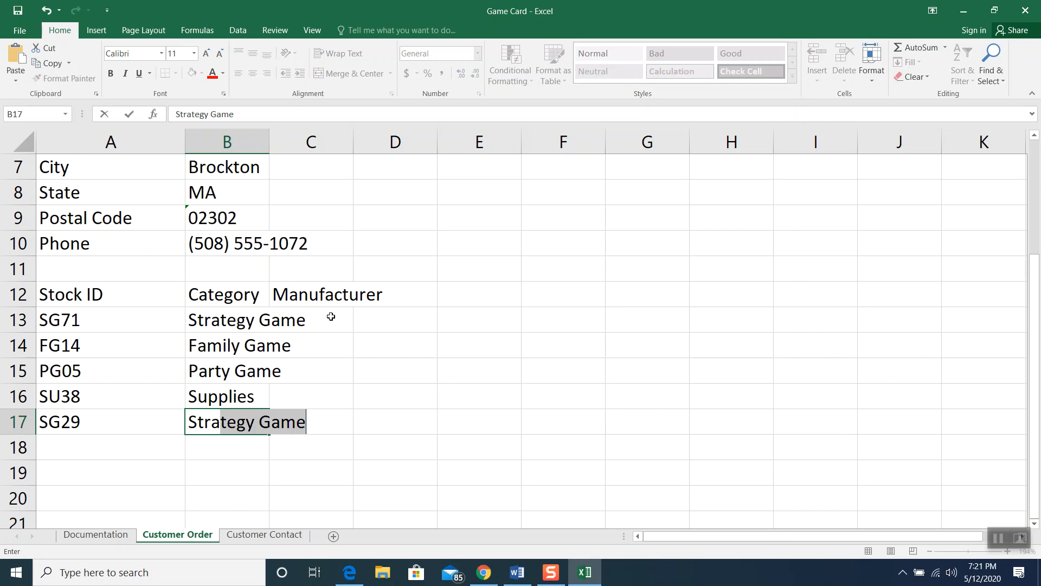
key(Return)
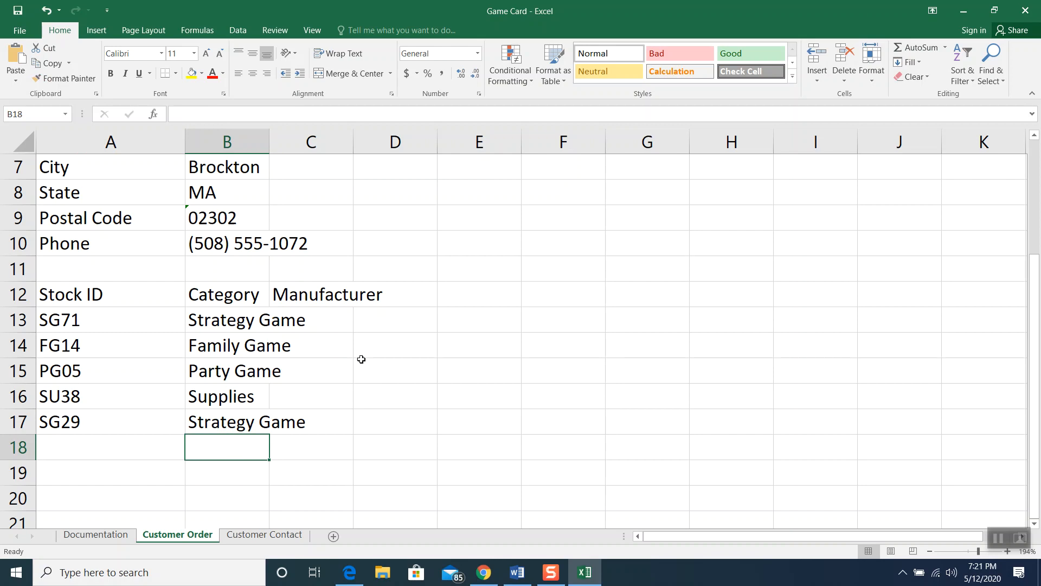
Set column B's width to 18 so category names like Strategy Game fit
click(255, 140)
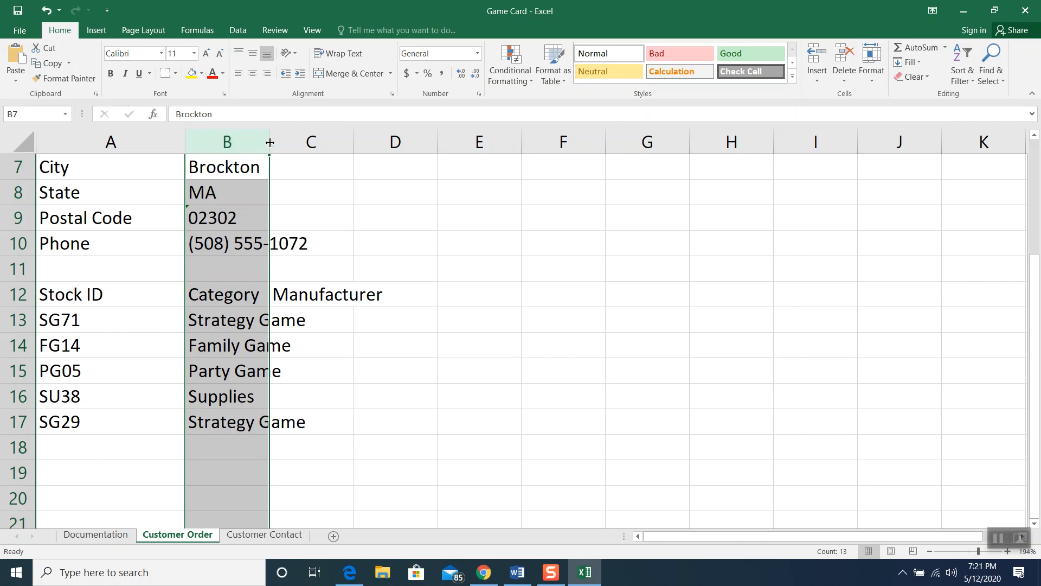
drag(269, 144, 323, 143)
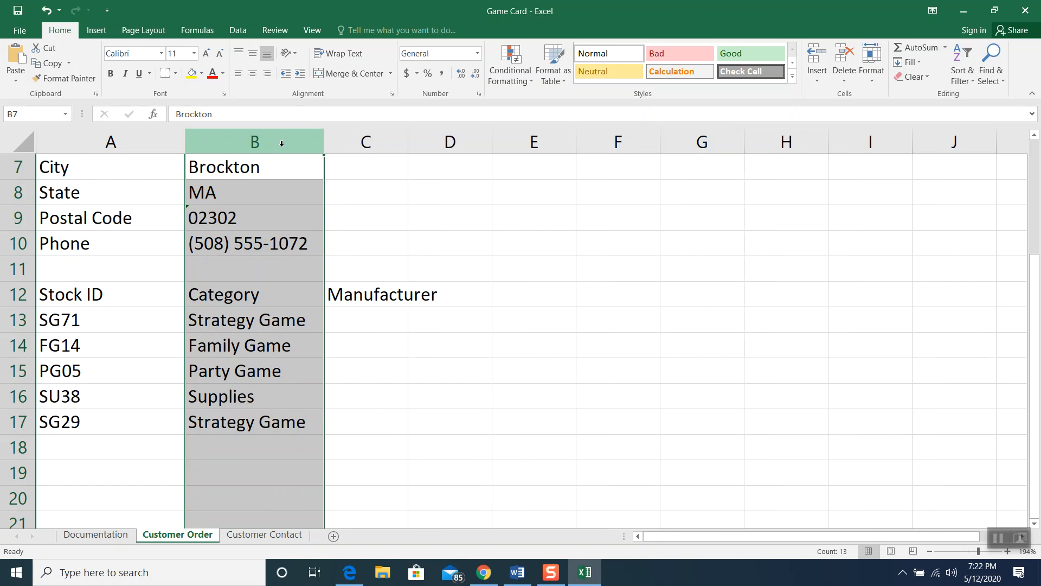
right_click(282, 144)
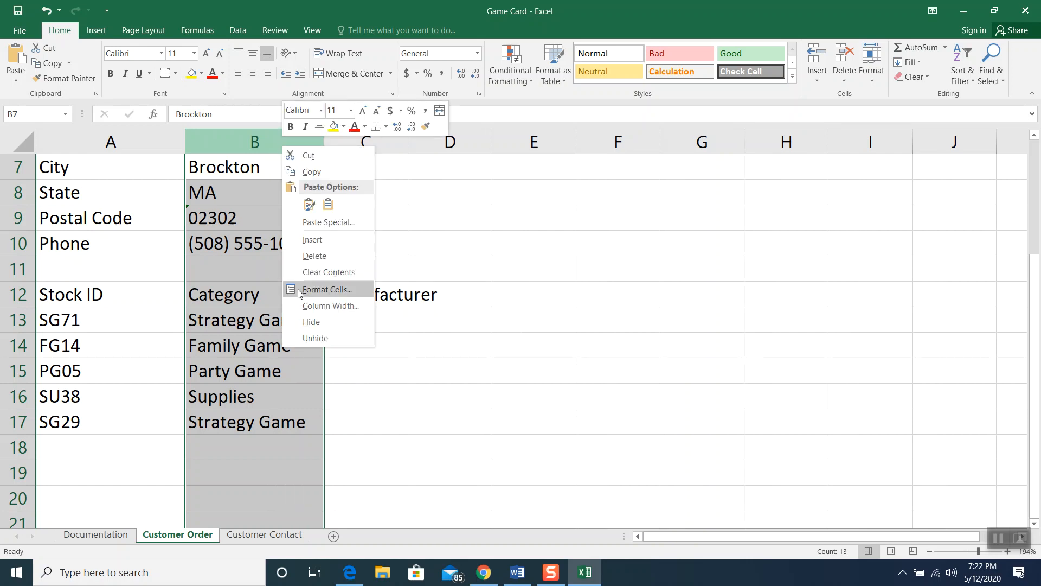
click(301, 306)
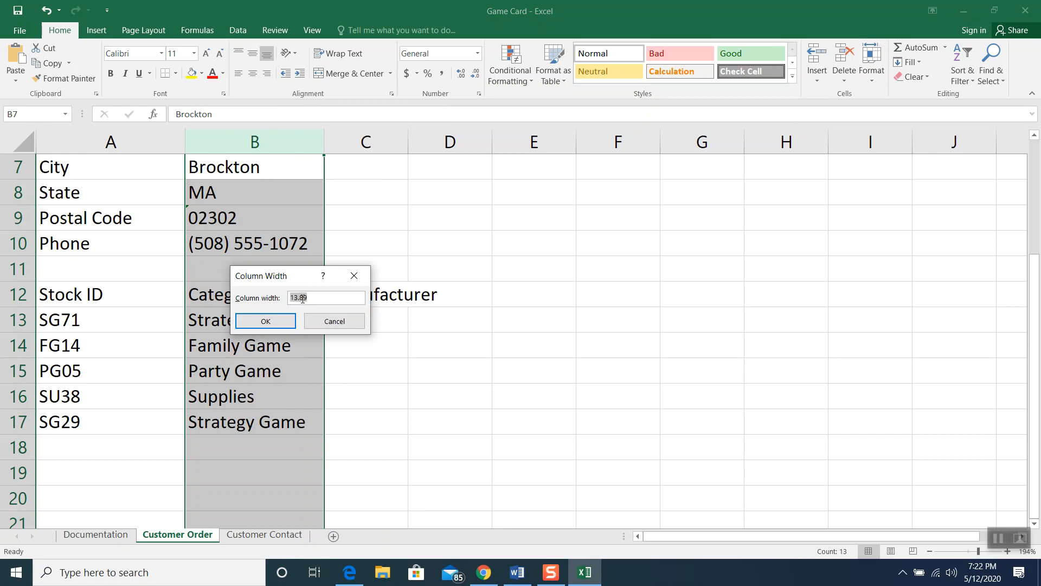
text(18)
click(286, 321)
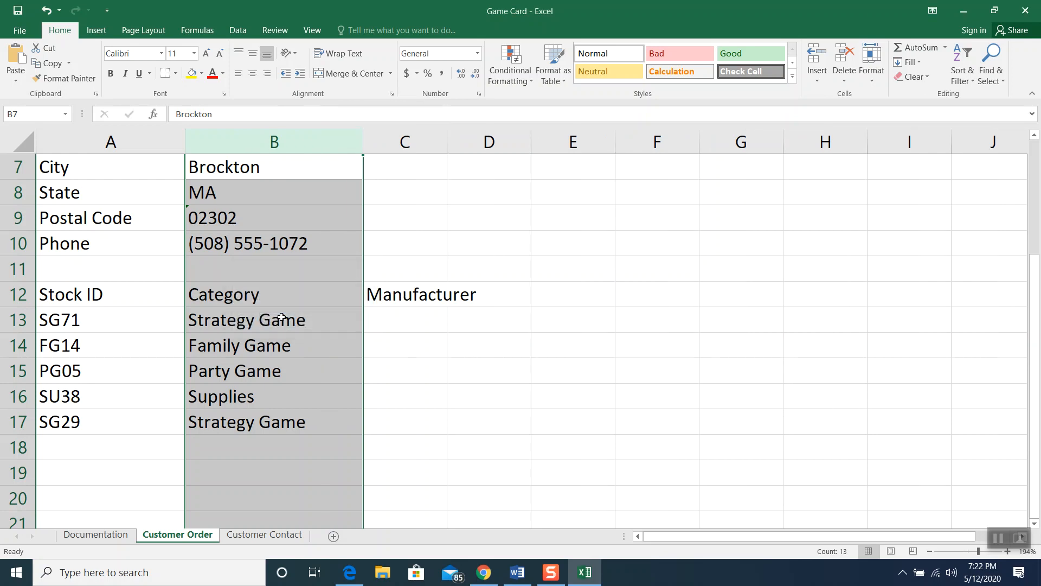
click(415, 345)
click(409, 320)
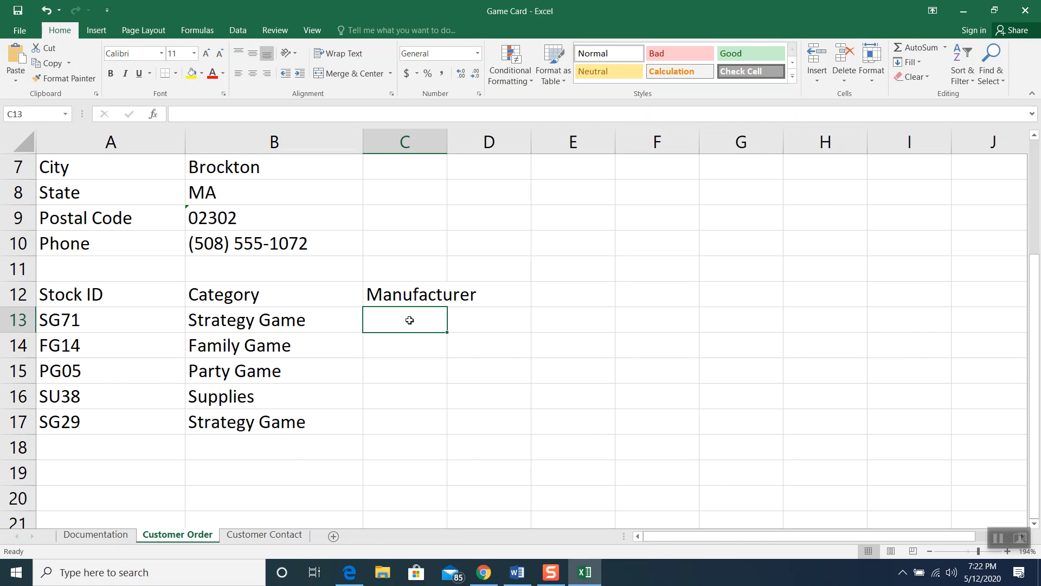
Enter manufacturers Drebeck Brothers, Misty Games, Parlor Vision, Parlor Vision and Drebeck Brothers in C13:C17
text(Drebeck)
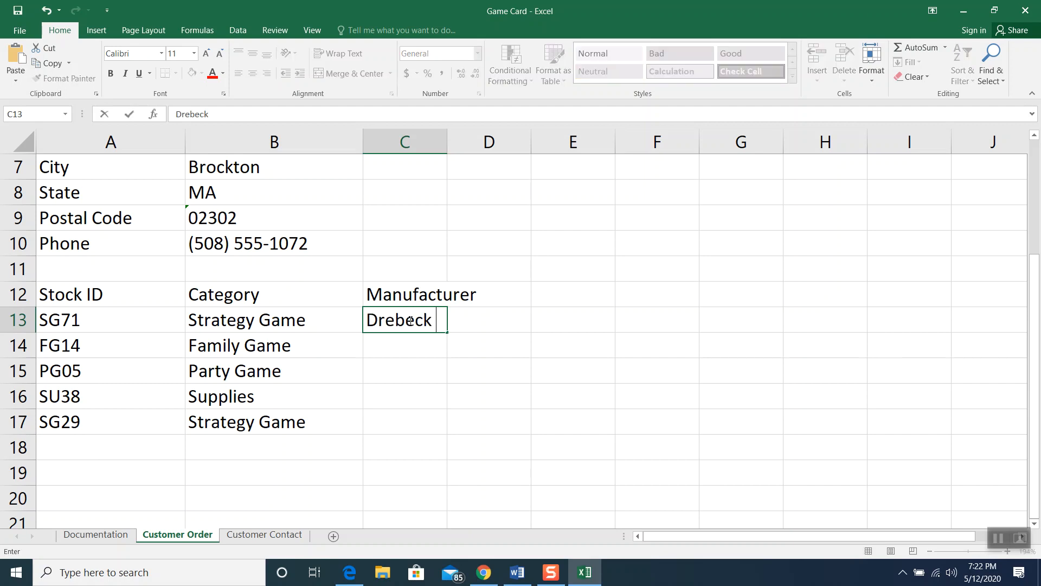
text( Brothers)
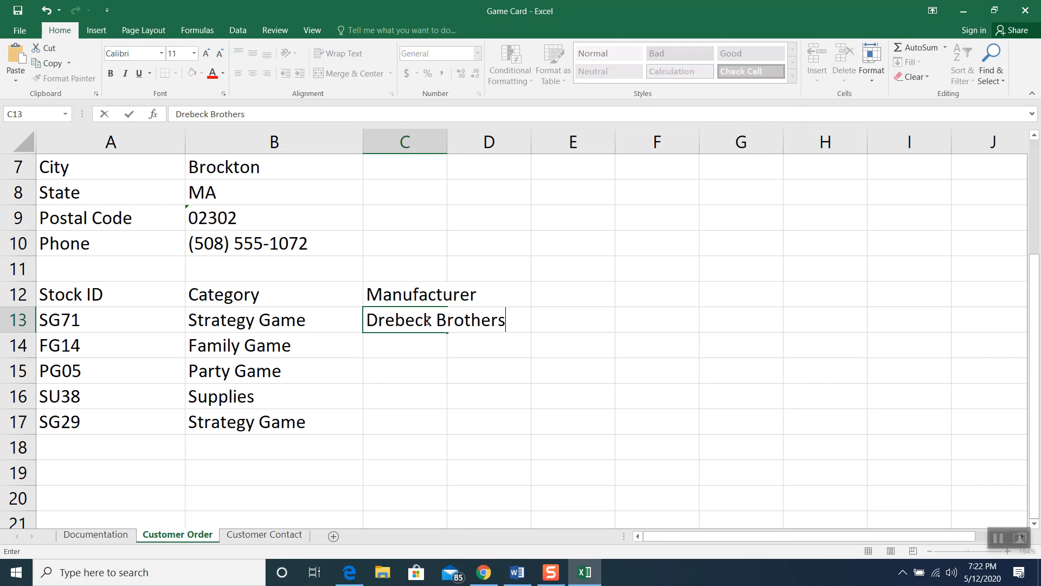
click(385, 339)
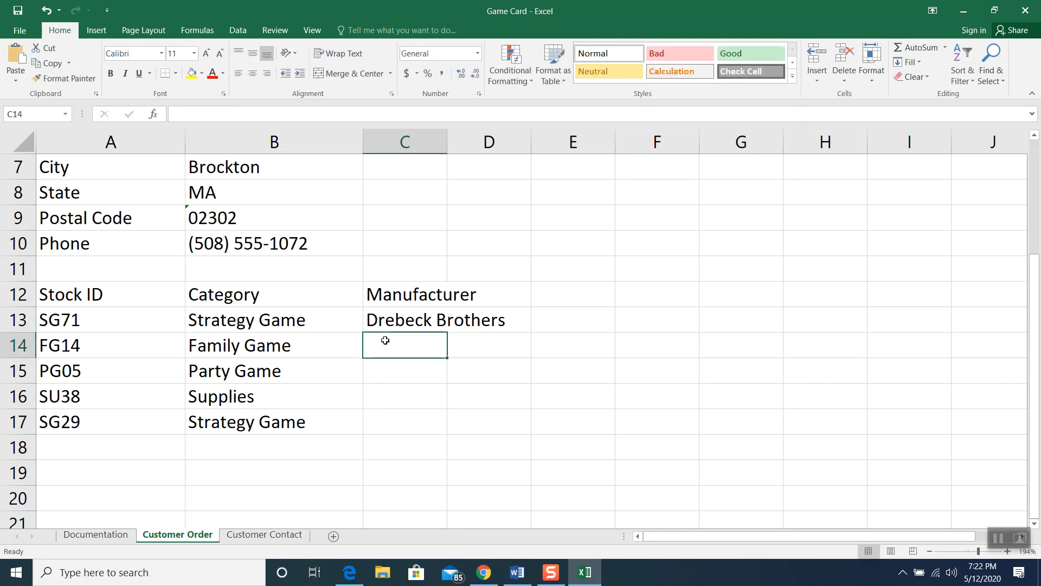
text(Misty Games)
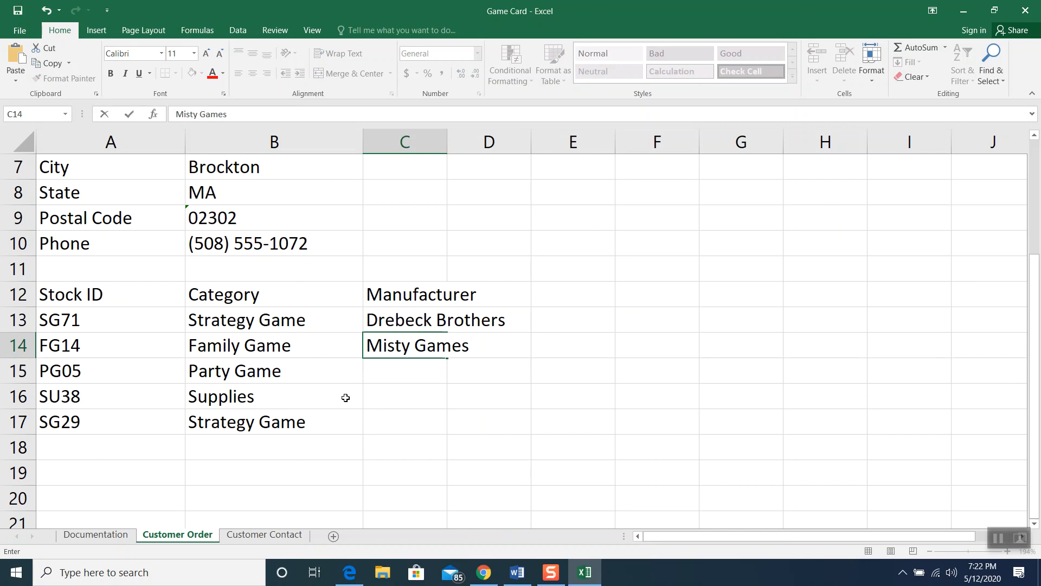
click(384, 367)
text(parlor)
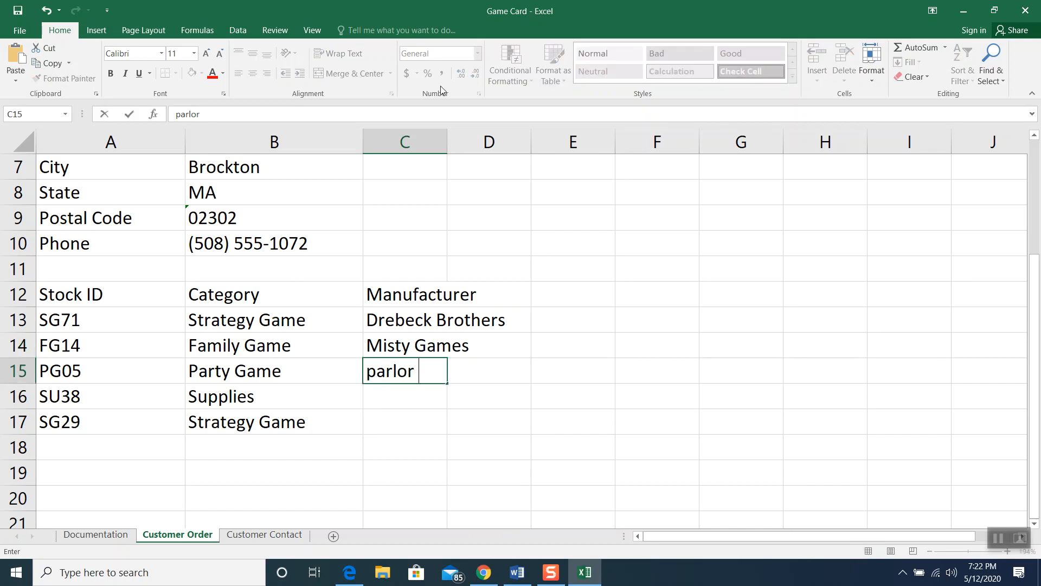
key(BackSpace)
key(BackSpace)
text(Parlor Vision)
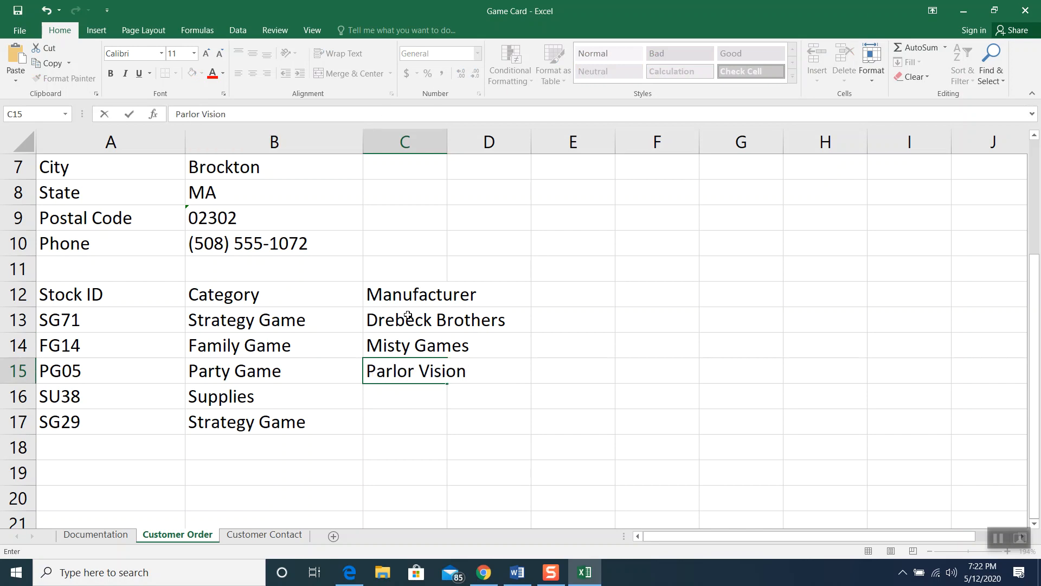
click(398, 400)
text(Parlor)
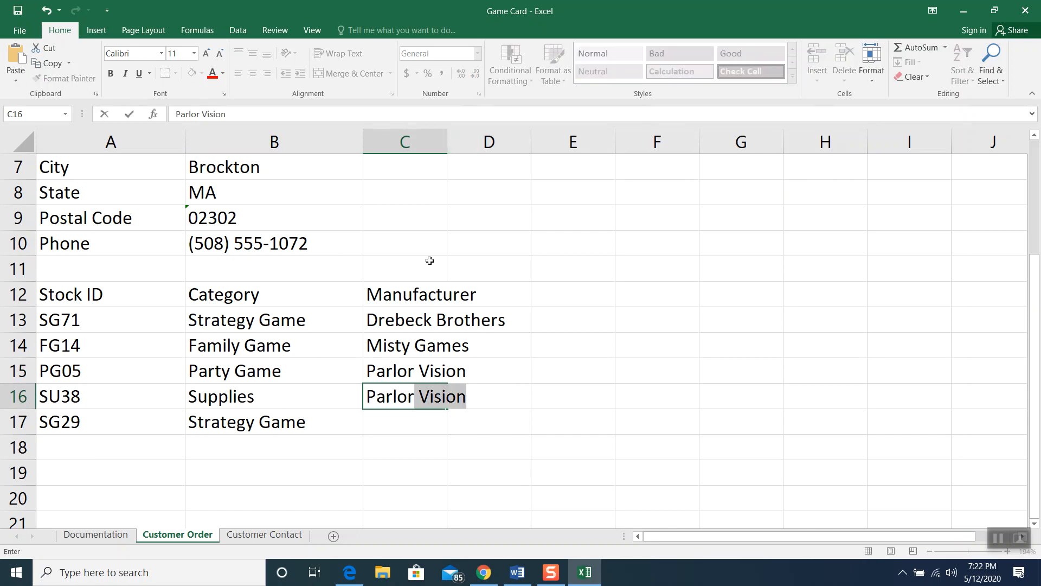
click(415, 429)
text(Drebeck Brothers)
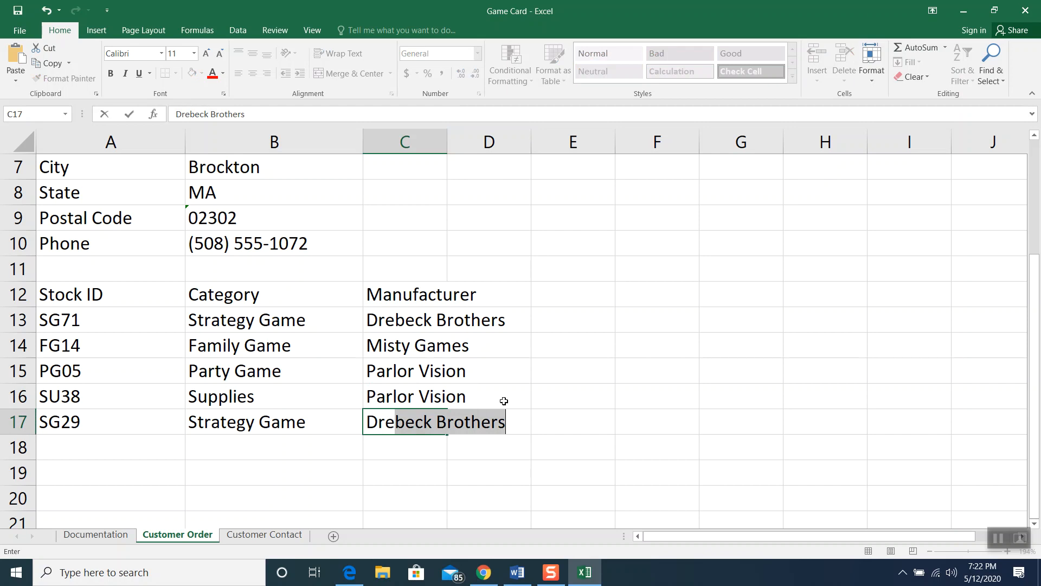
click(545, 376)
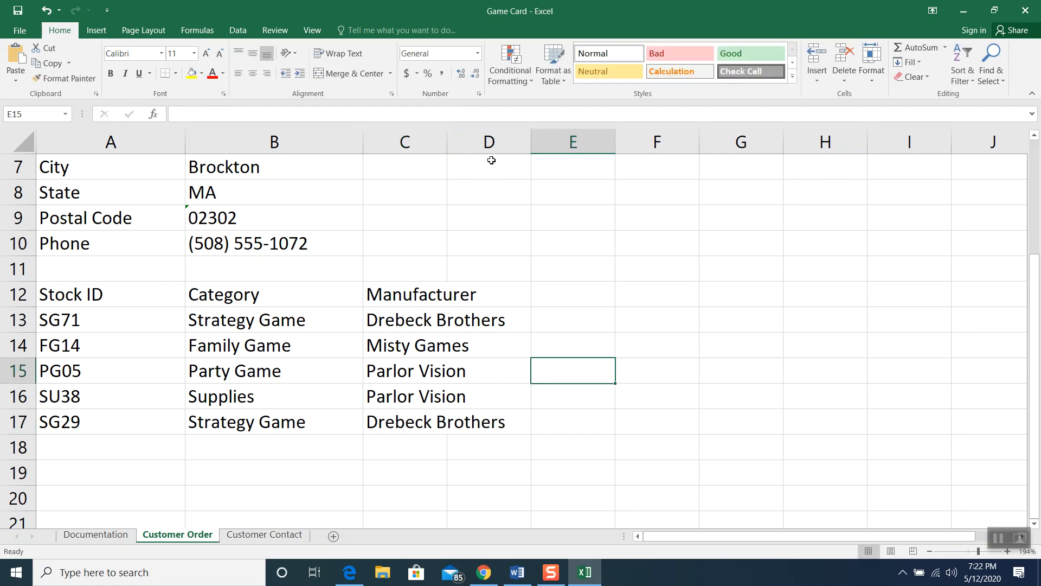
Set the Manufacturer column C to a width of 18
click(413, 145)
right_click(414, 146)
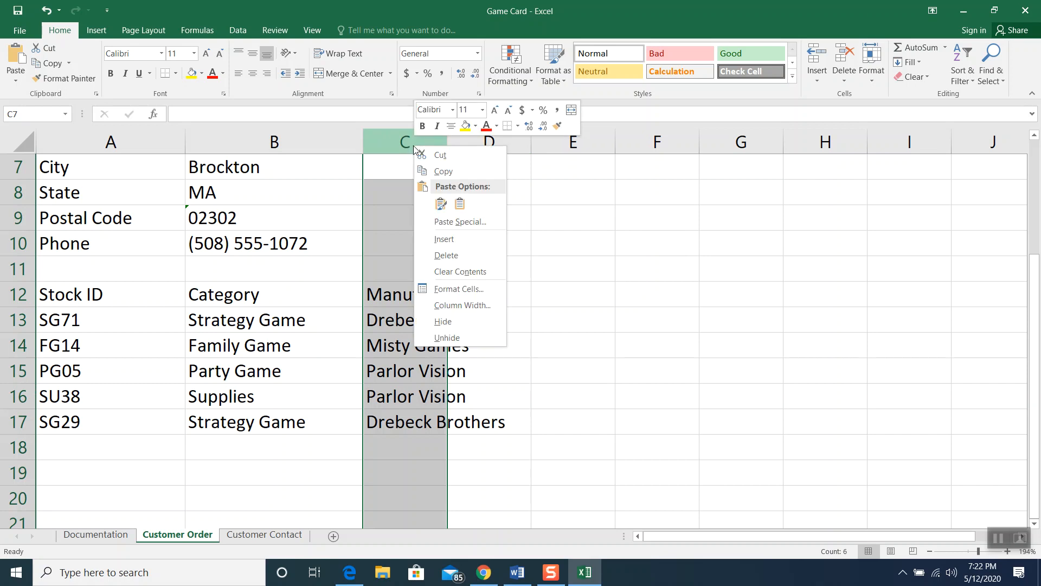
click(456, 306)
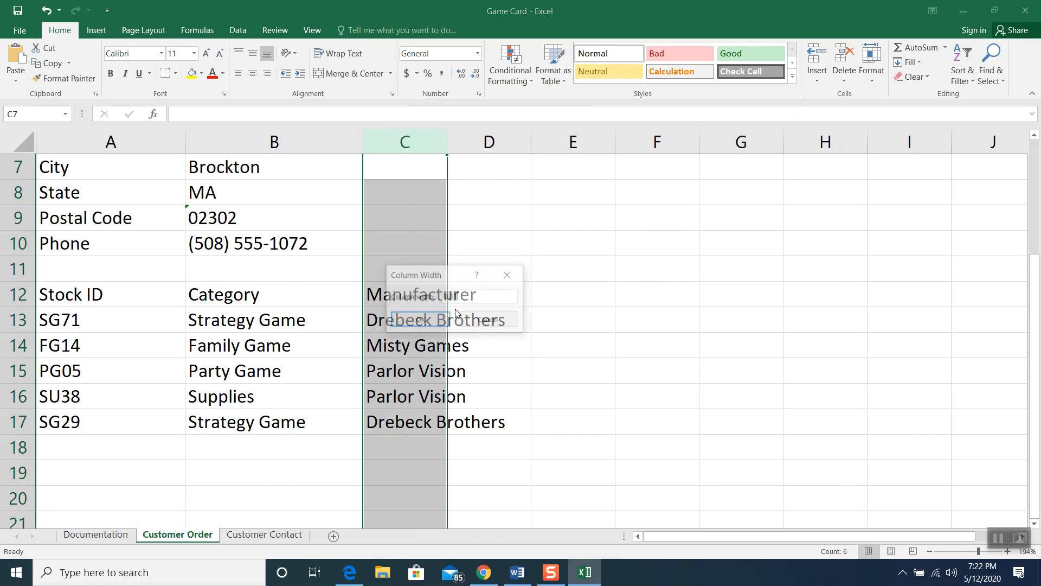
text(18)
key(Return)
click(518, 328)
click(564, 291)
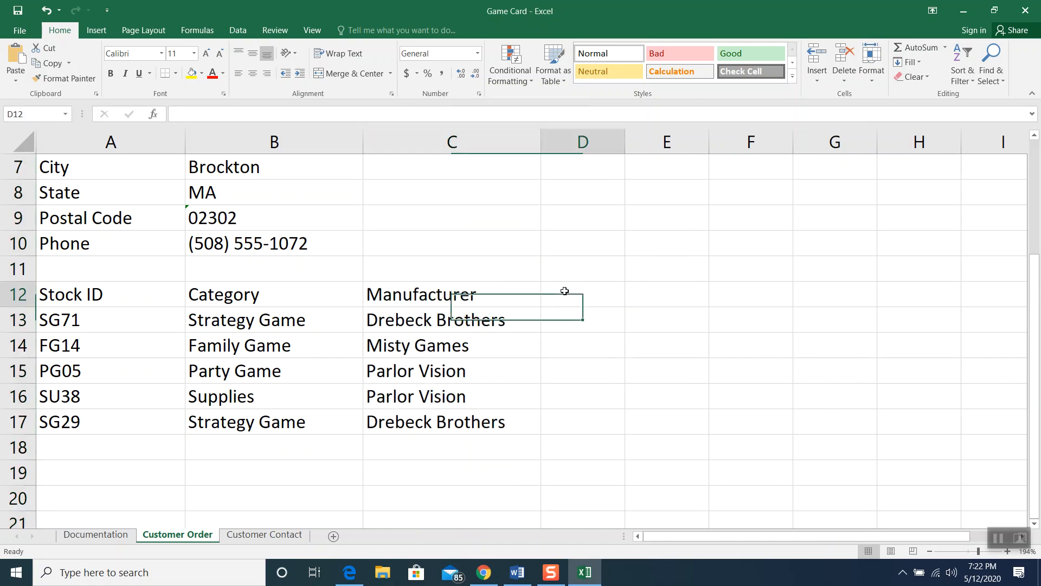
Enter the headings Title, Players, Price and Qty into D12:G12
text(Title)
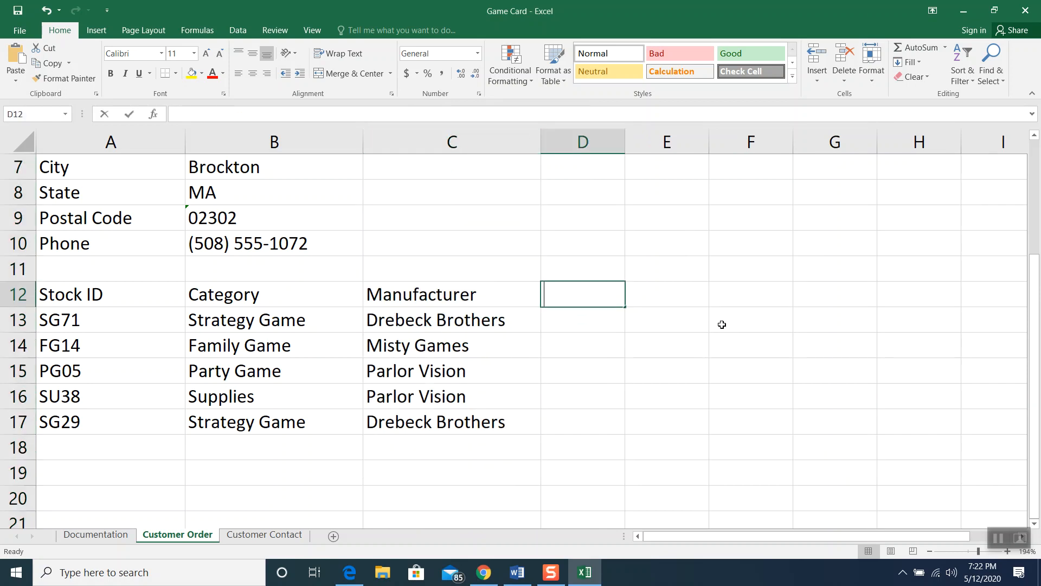
click(677, 295)
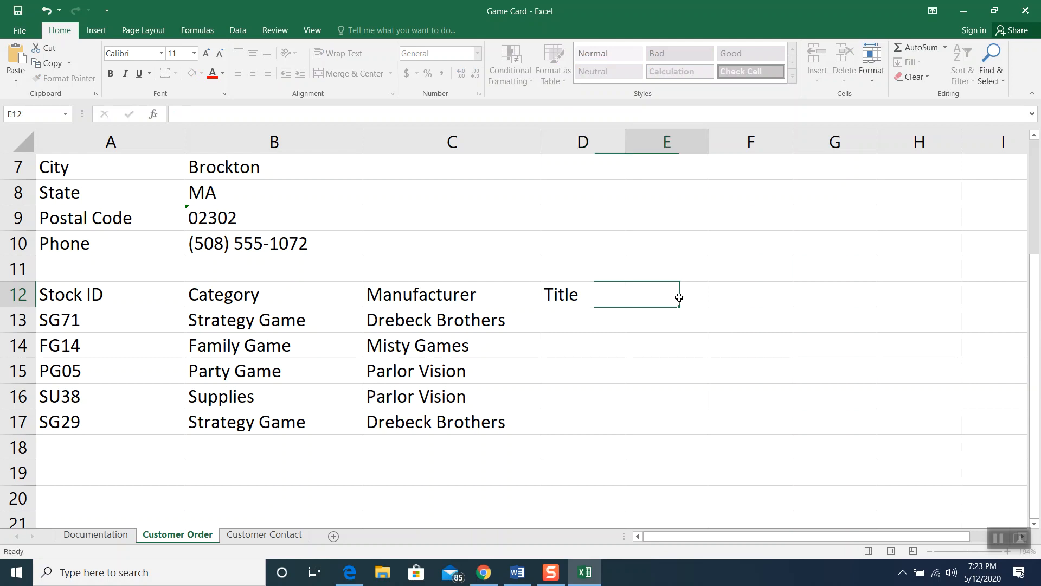
text(Players)
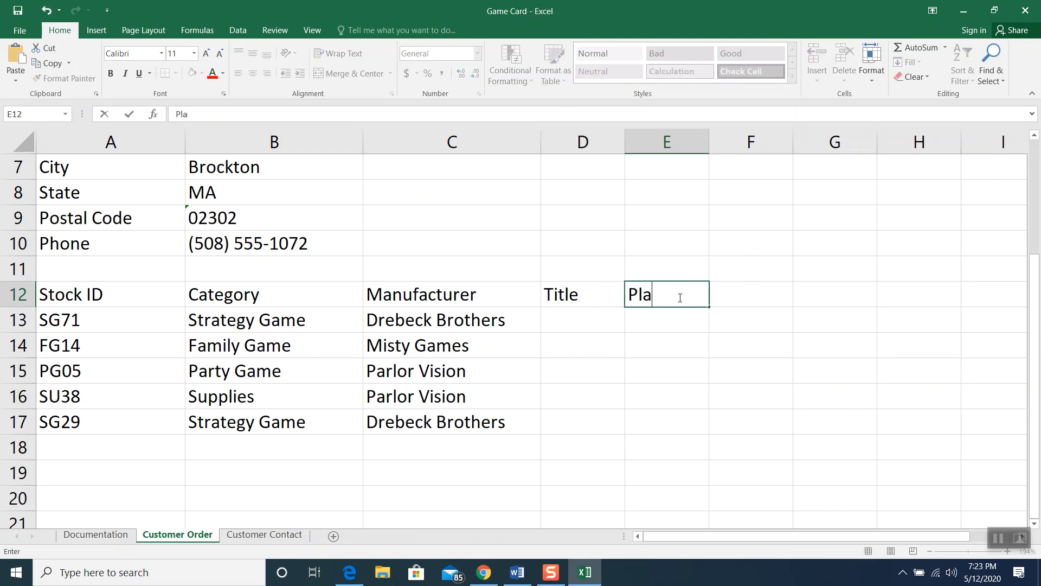
click(737, 290)
text(Price)
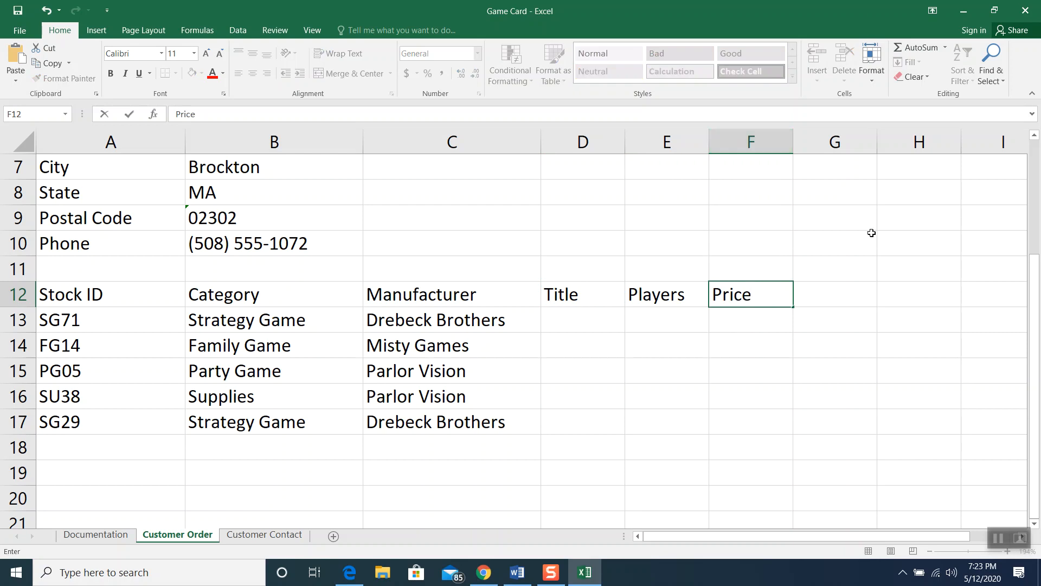
click(836, 290)
text(QTY)
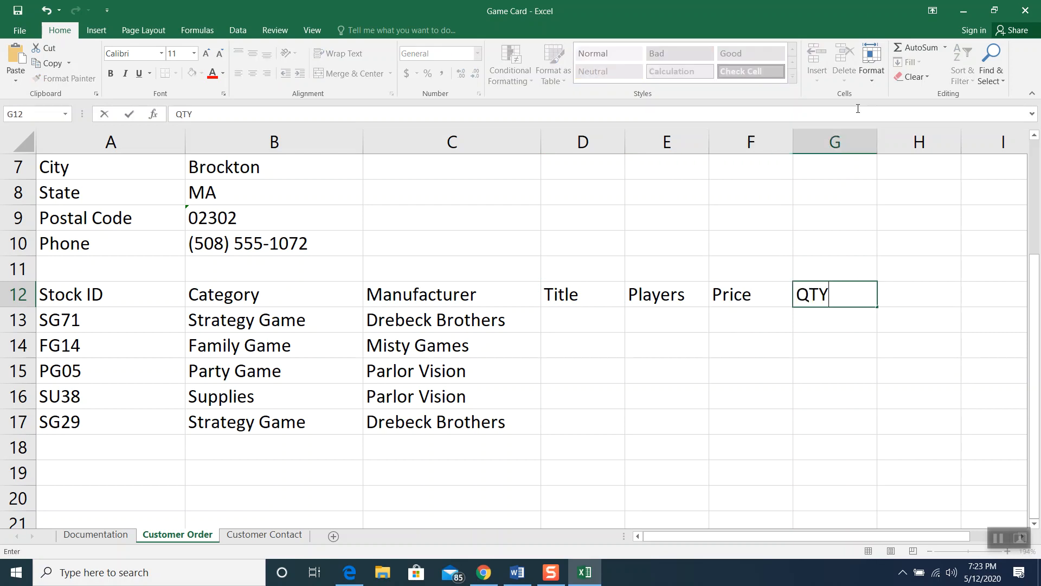
key(BackSpace)
key(BackSpace)
text(ty)
click(567, 323)
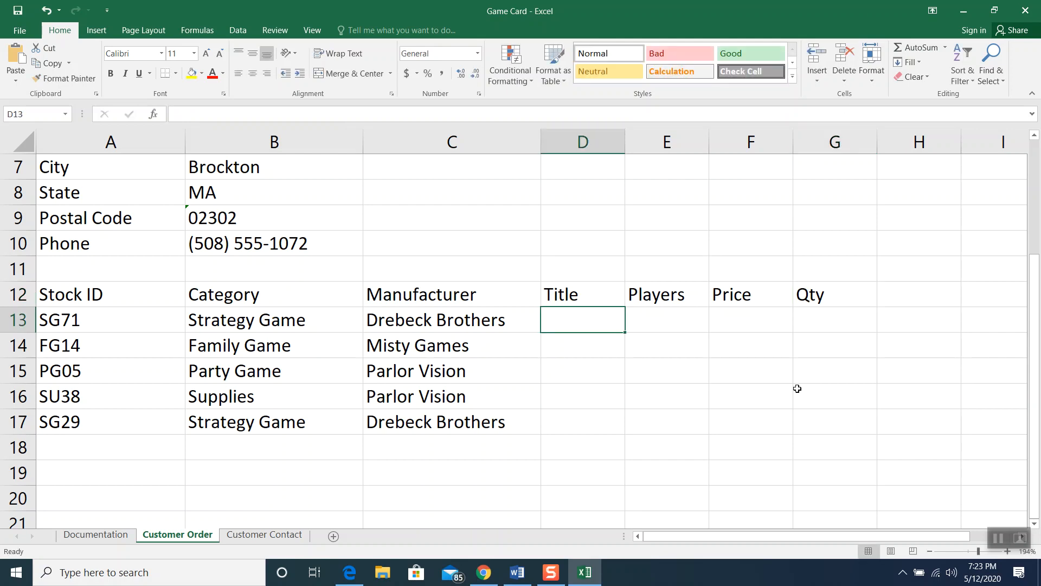
Enter Kings and Jacks: A Medieval Game of Deception, Twriple, Tweedle, and Twaddle, and Trivia Connection in D13:D15
text(Kings an)
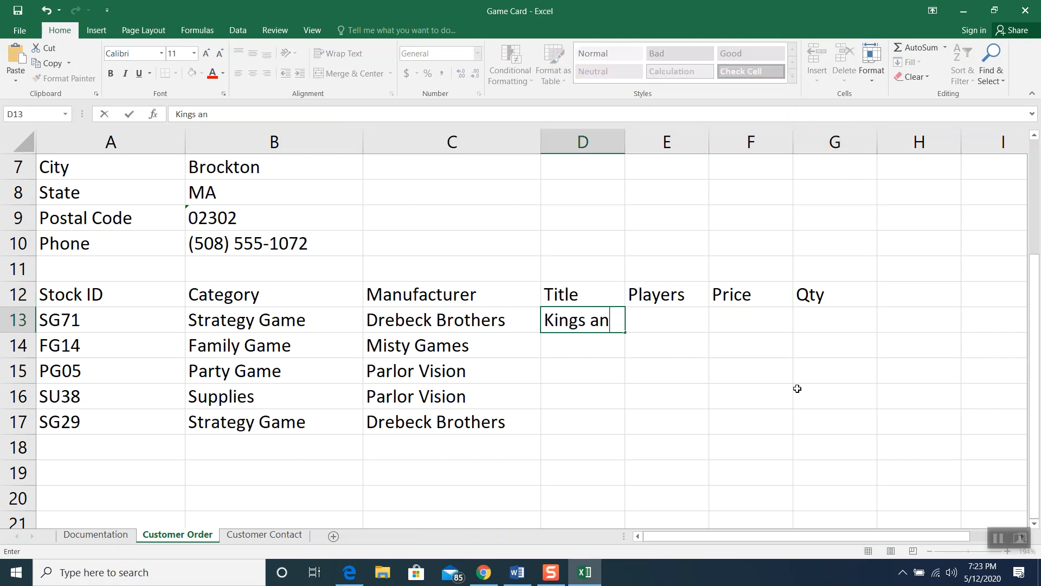
text(d Jacks: A Medi)
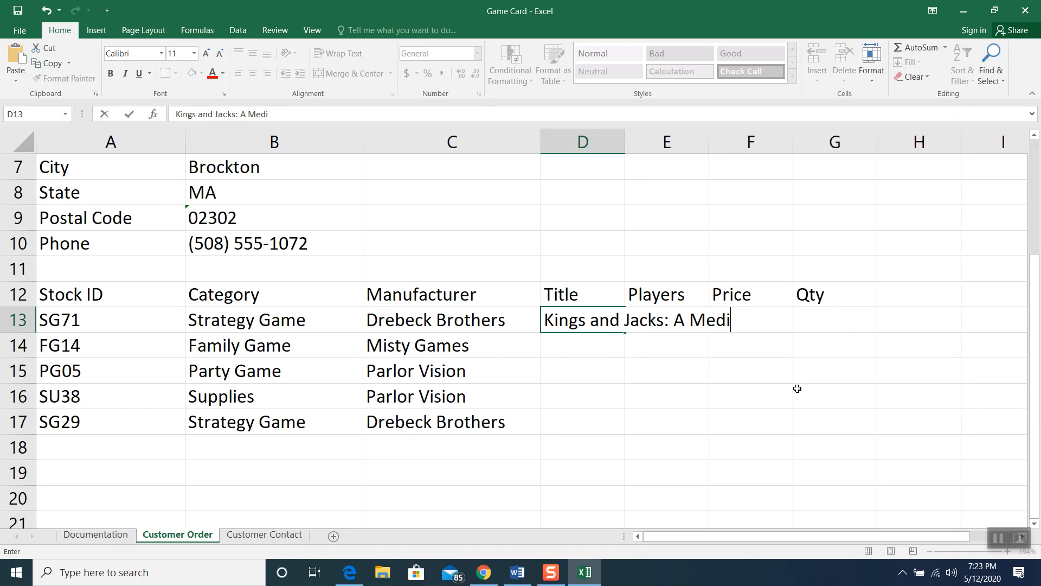
text(eval Game )
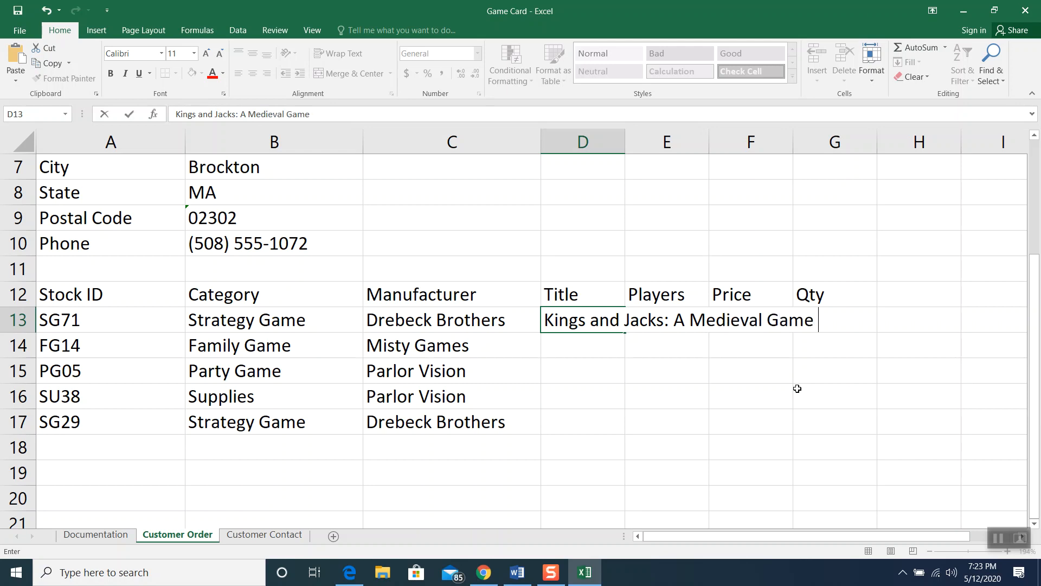
text(of Deception)
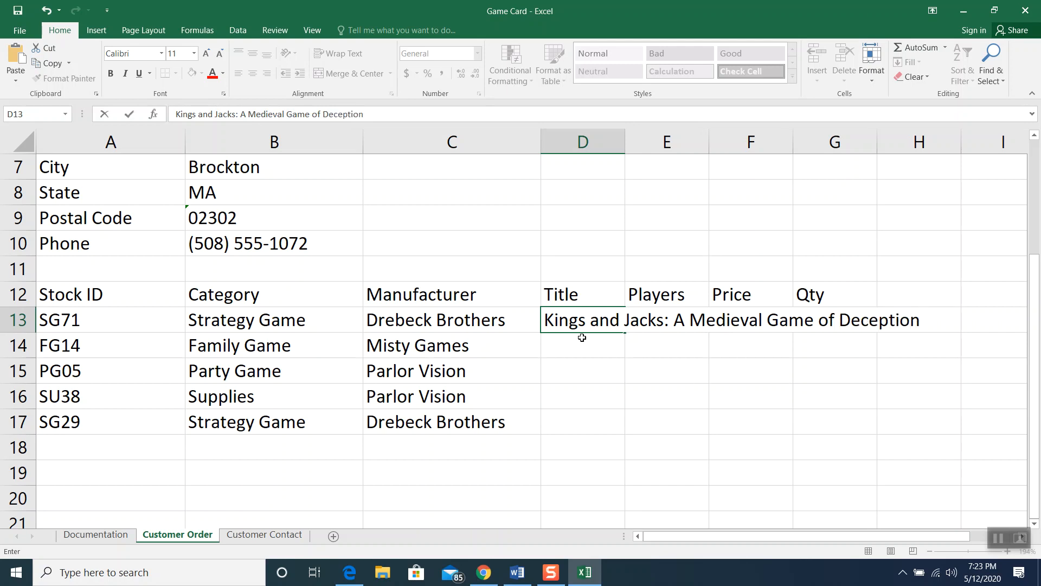
click(588, 340)
text(Twri)
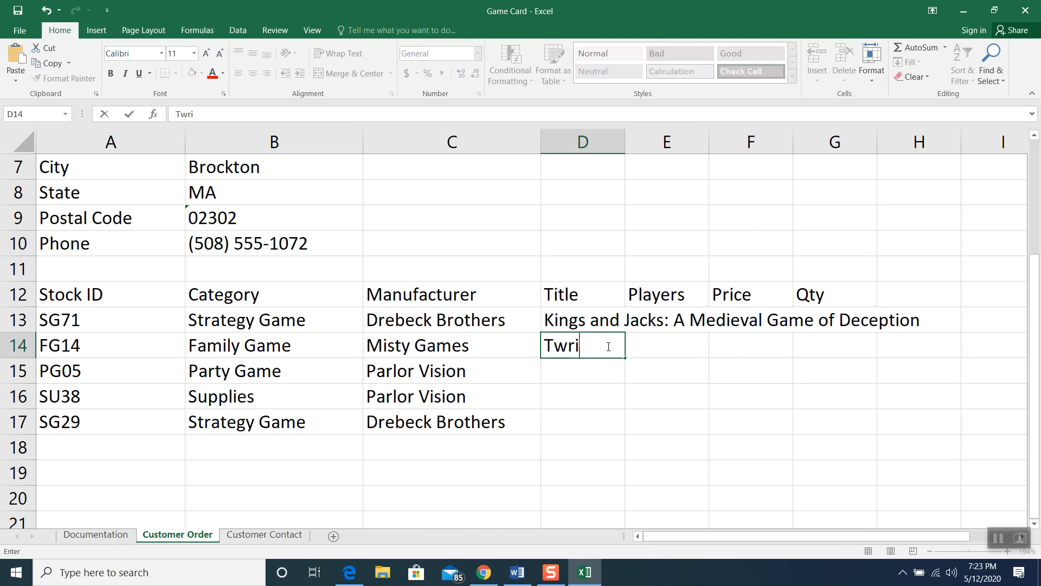
text(ple, Tweedle, and )
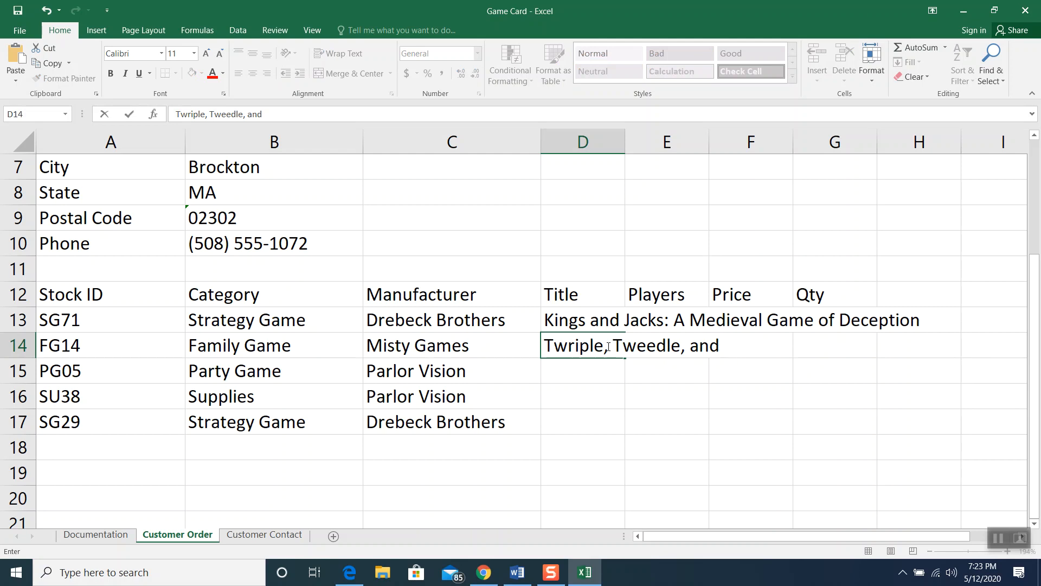
text(Twaddle)
click(591, 376)
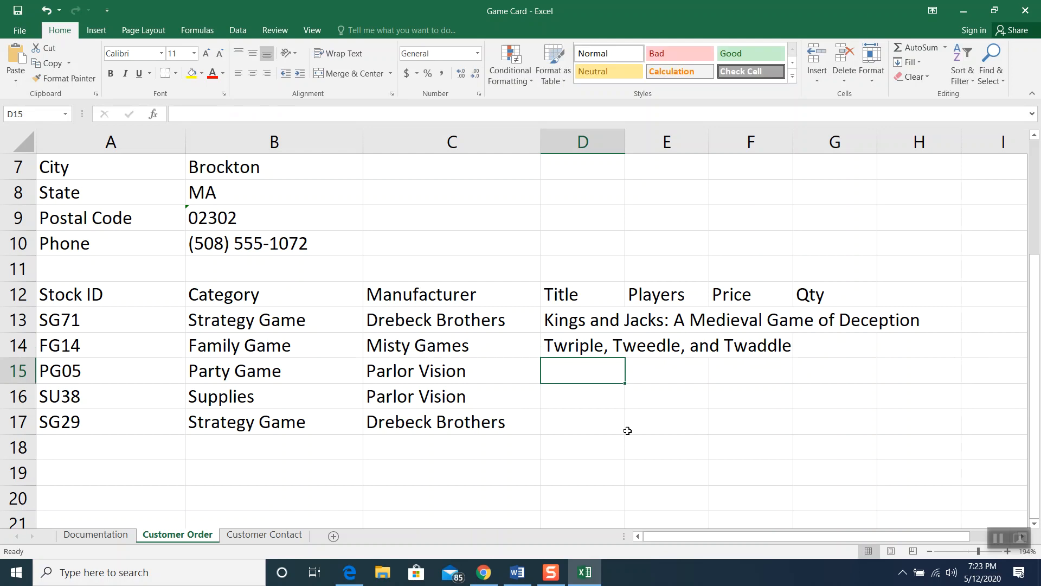
text(Trivia C)
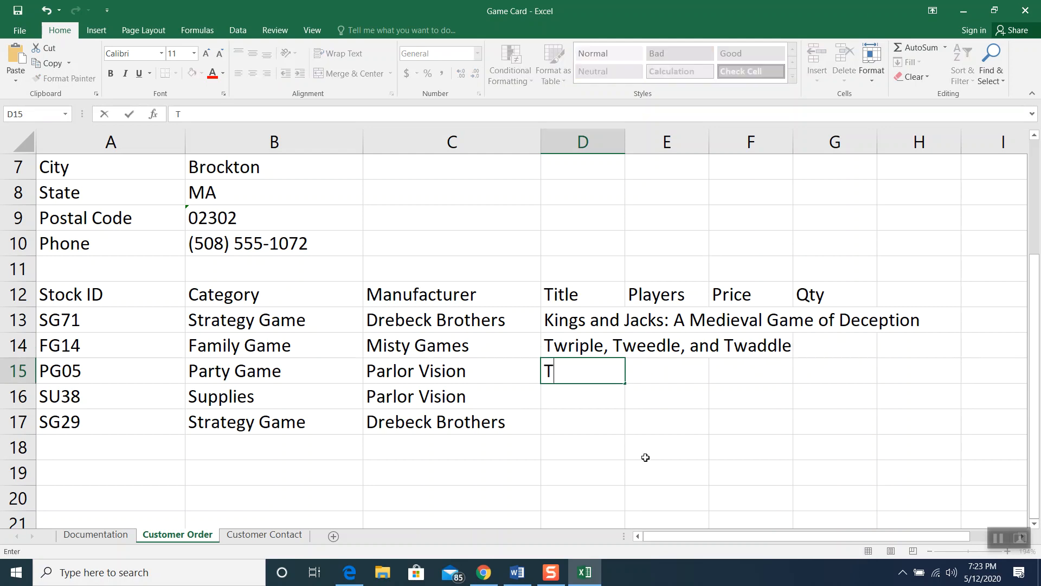
key(BackSpace)
text(co)
key(BackSpace)
key(BackSpace)
text(Connection)
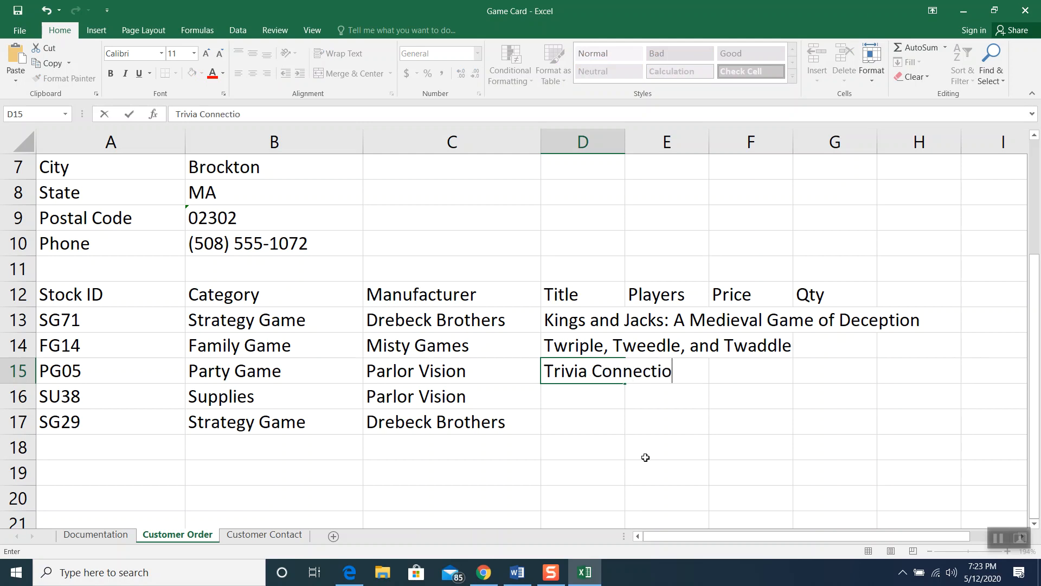
click(578, 401)
Enter Box of Dice (10) and Solar Warfare in D16:D17, fixing the typos
text(Box o)
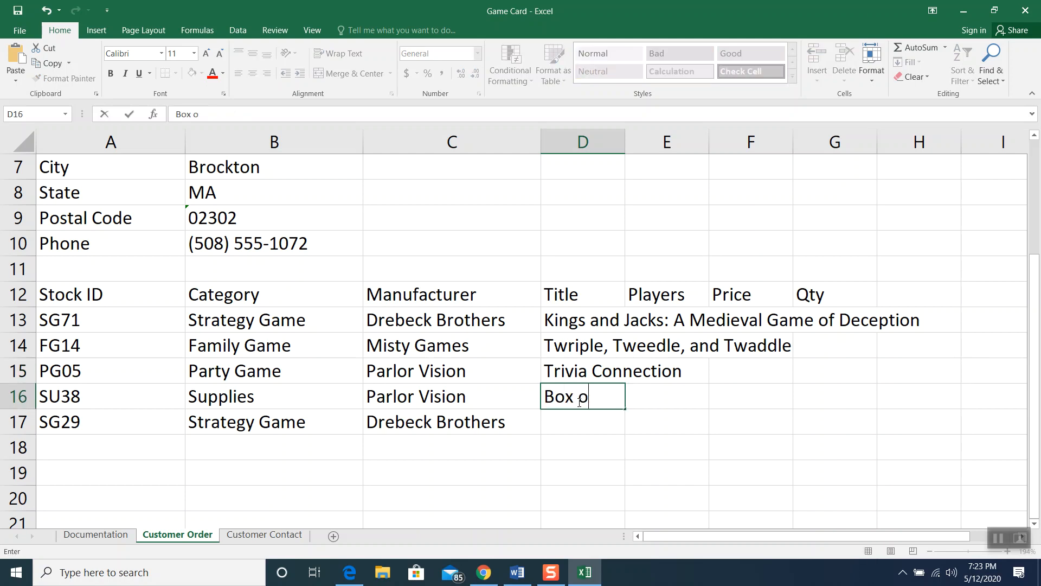
text(ff Dice)
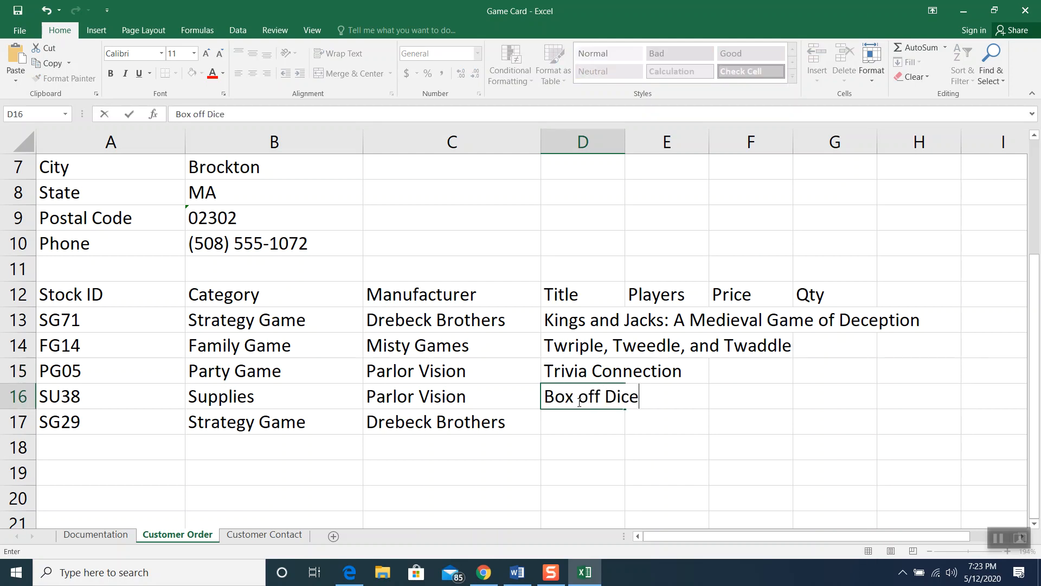
text( (10))
click(579, 402)
key(BackSpace)
key(BackSpace)
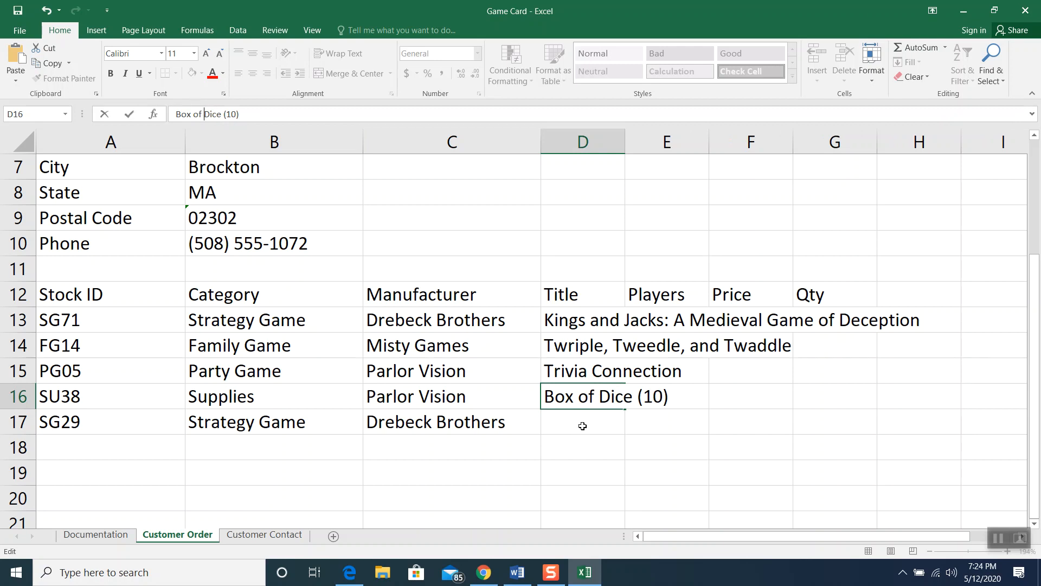
click(583, 425)
text(Solar Ware)
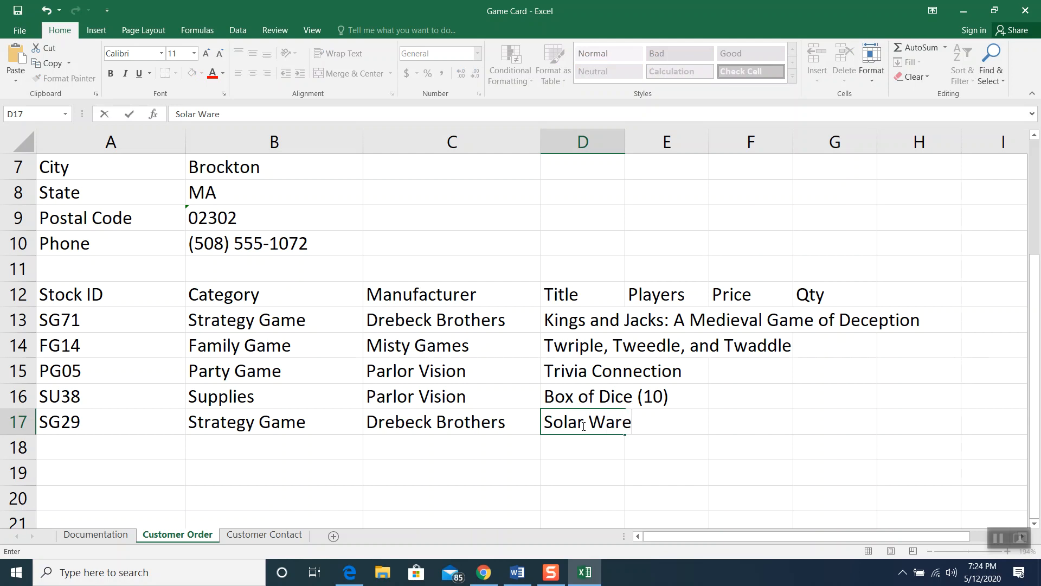
key(BackSpace)
text(fare)
click(800, 423)
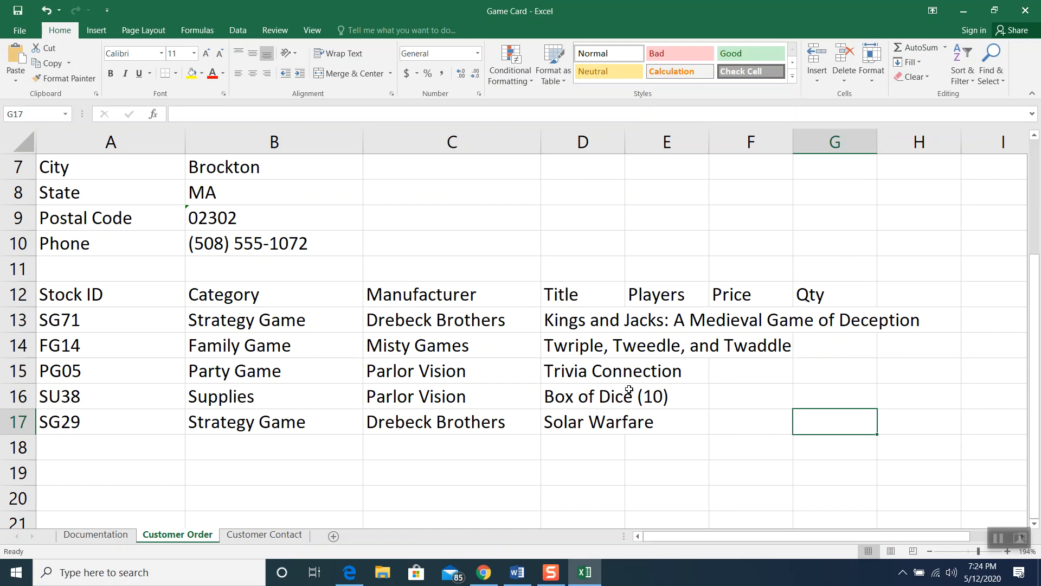
Widen the Title column D to 25 so the long game titles fit
click(578, 148)
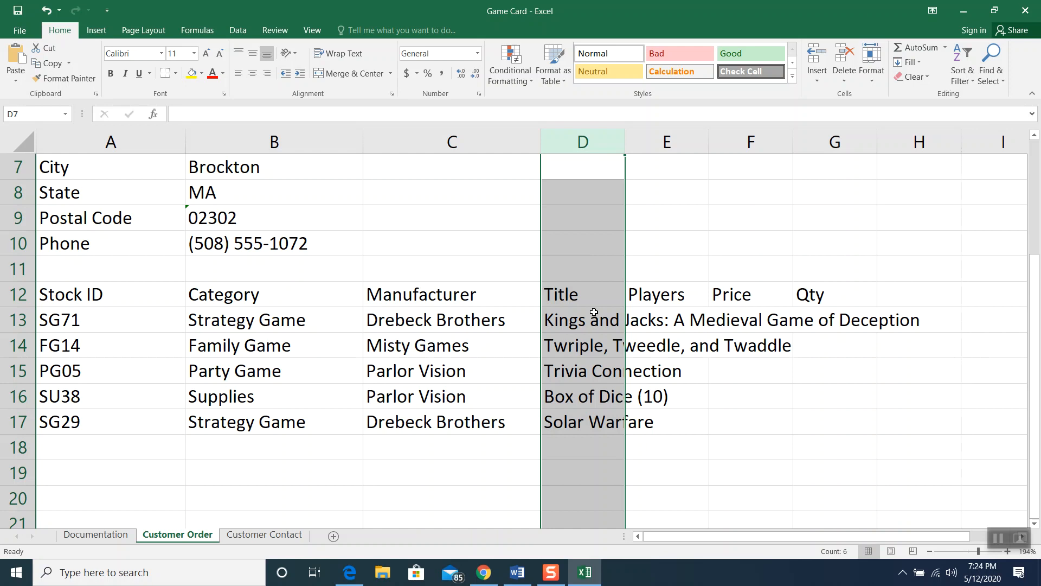
right_click(595, 147)
click(630, 308)
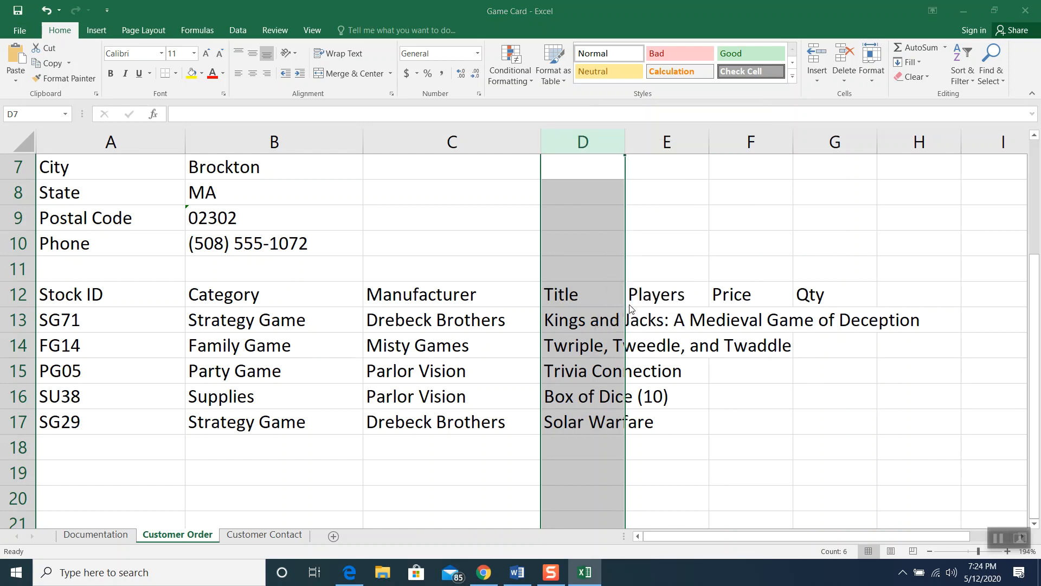
text(25)
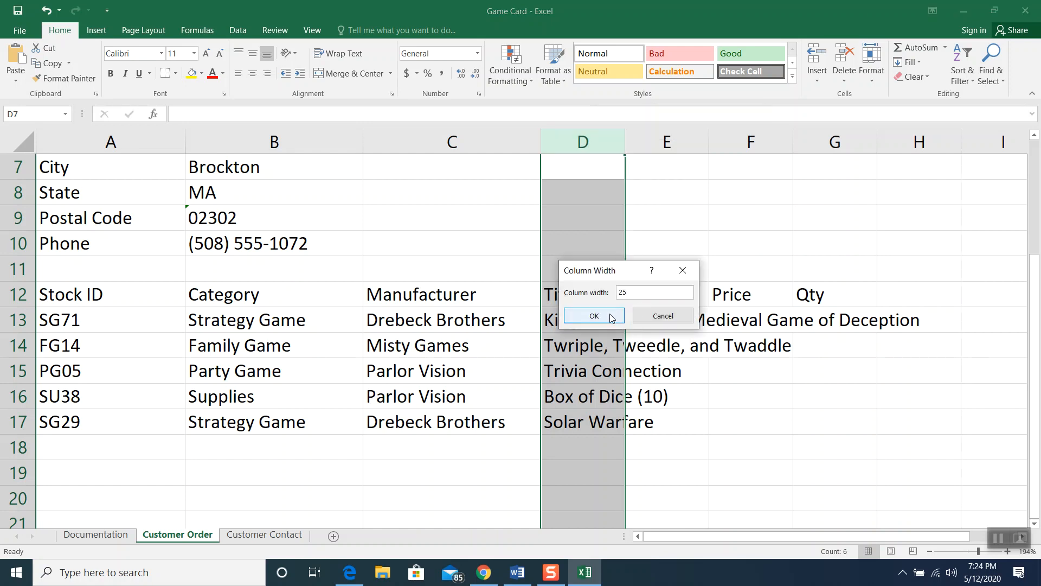
click(623, 317)
click(761, 395)
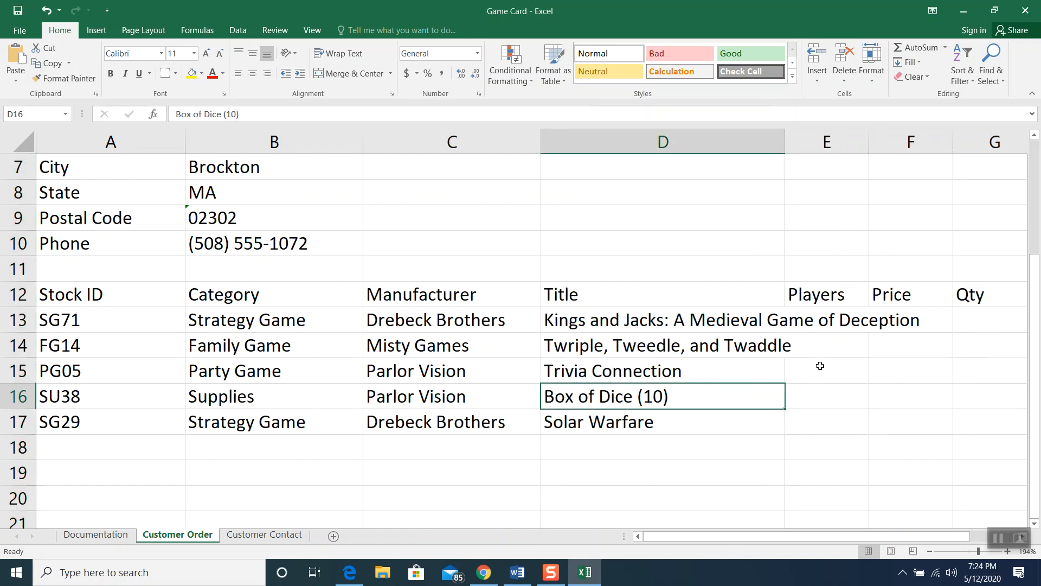
click(687, 322)
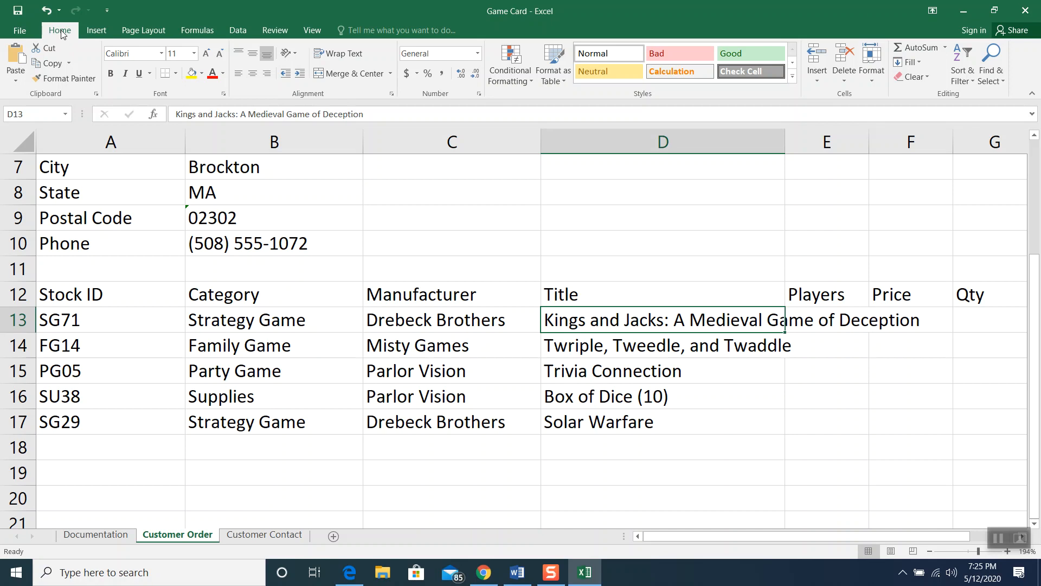
Turn on Wrap Text for the long titles in D13 and D14 so each fits on two lines
click(335, 53)
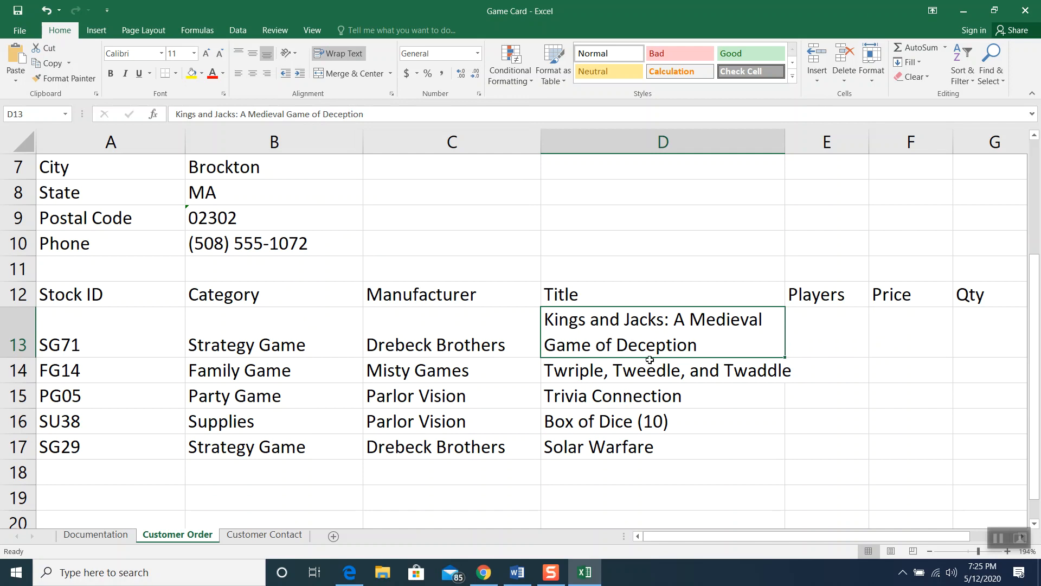
click(624, 368)
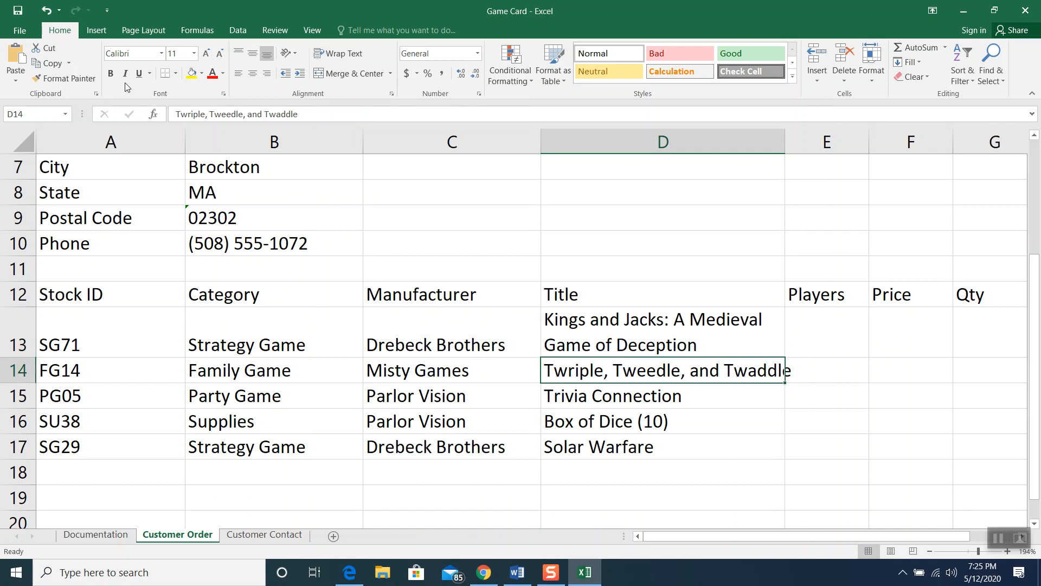
click(332, 57)
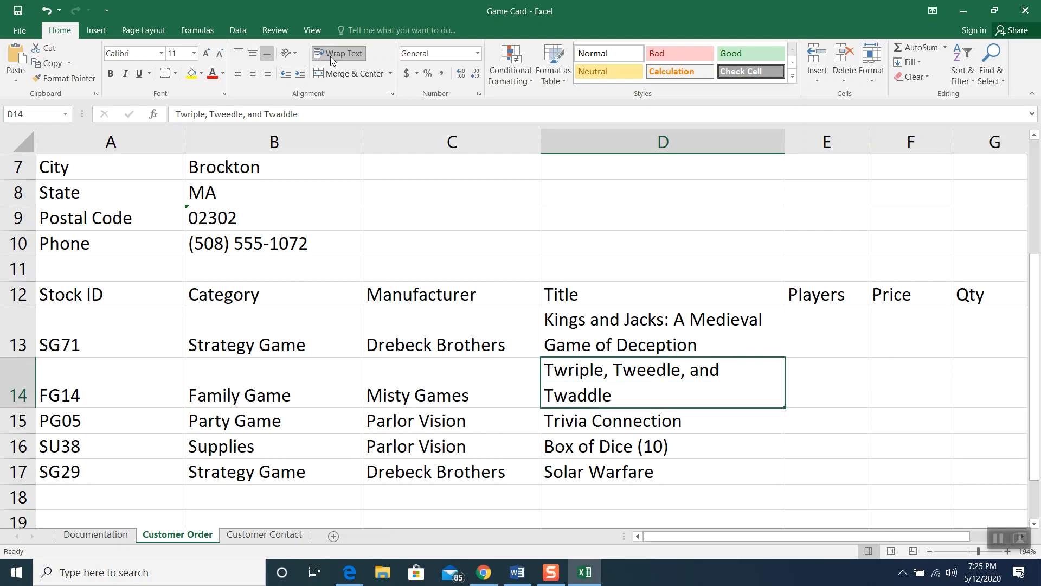
click(800, 324)
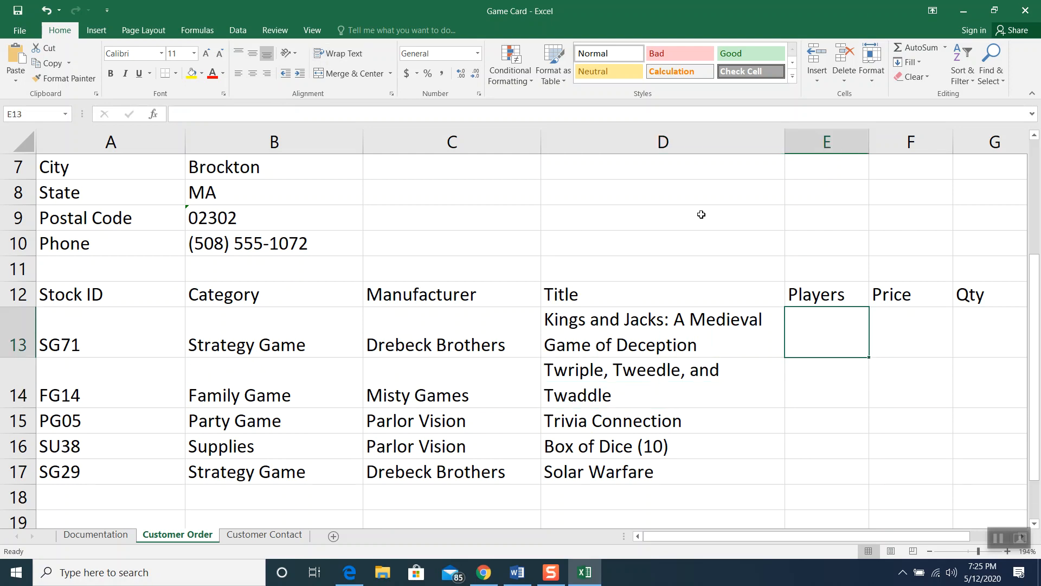
Enter player counts 4, 6, 8 and 2 in E13, E14, E15 and E17
text(4)
click(843, 388)
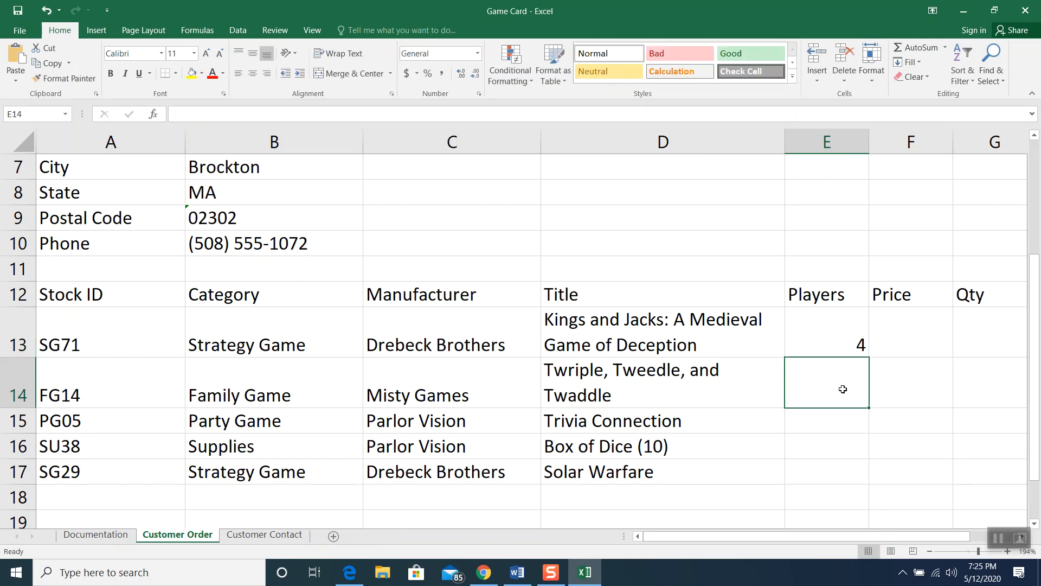
text(6)
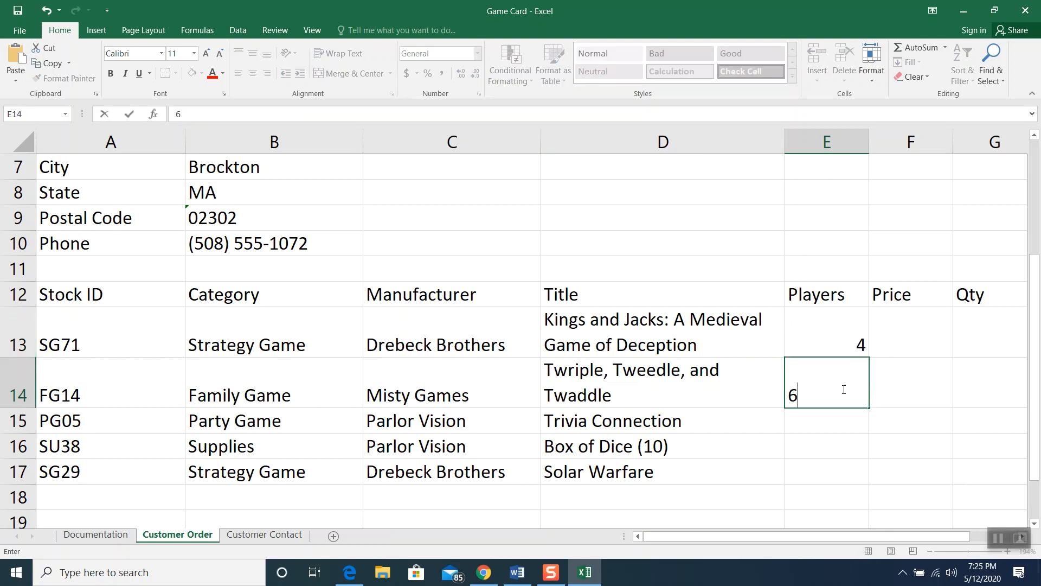
click(837, 425)
text(8)
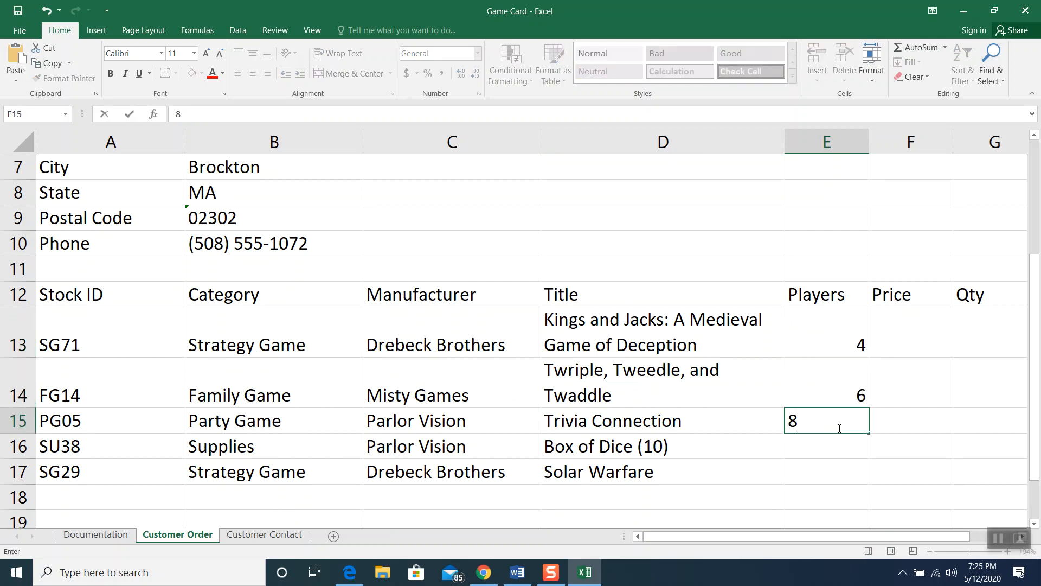
click(833, 464)
text(2)
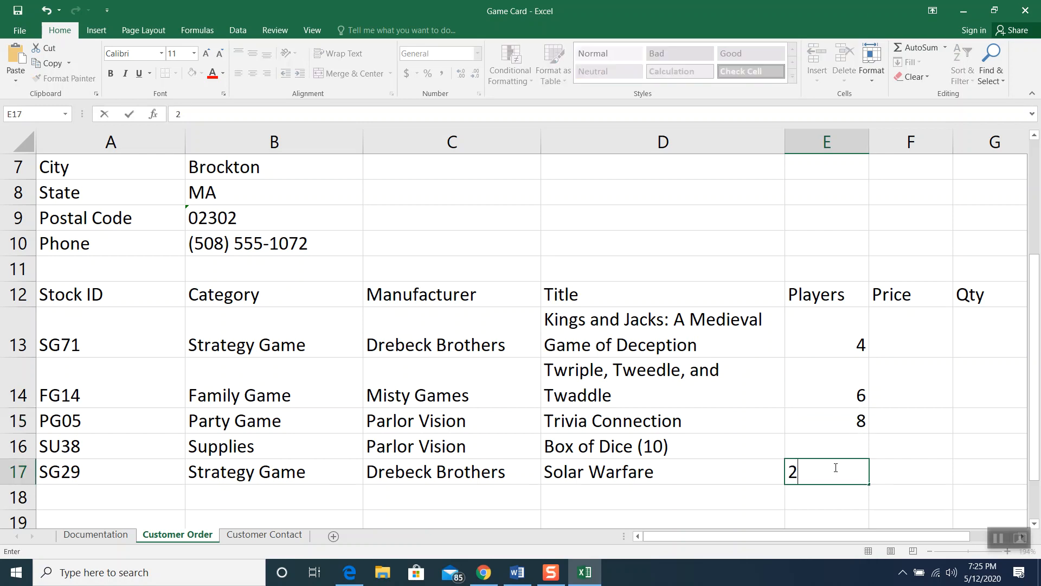
click(917, 329)
Enter prices 39.95, 24.55, 29.12, 9.95 and 35.15 in F13:F17
text(39.95)
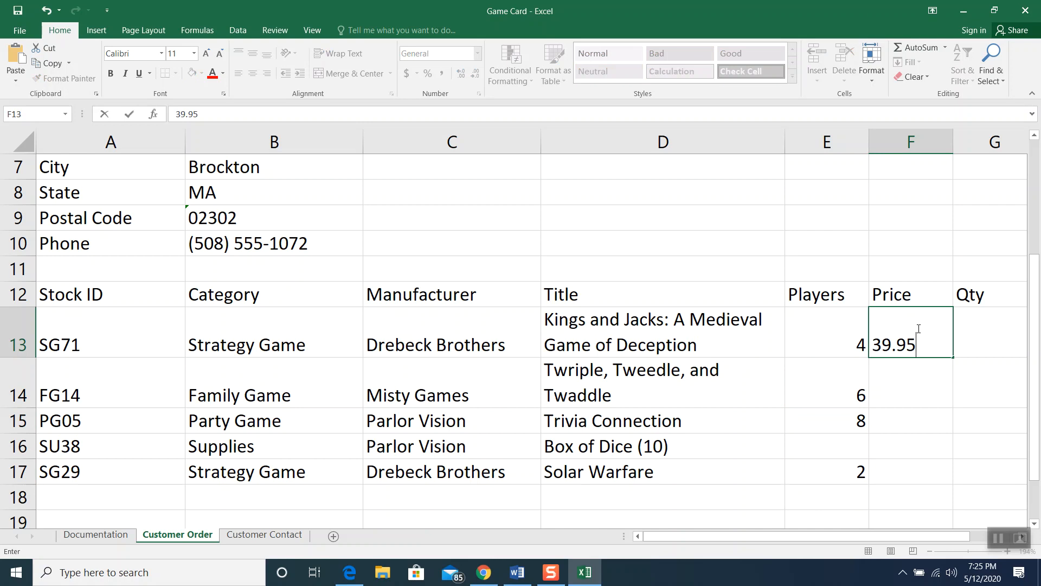
click(910, 388)
text(24.55)
click(912, 421)
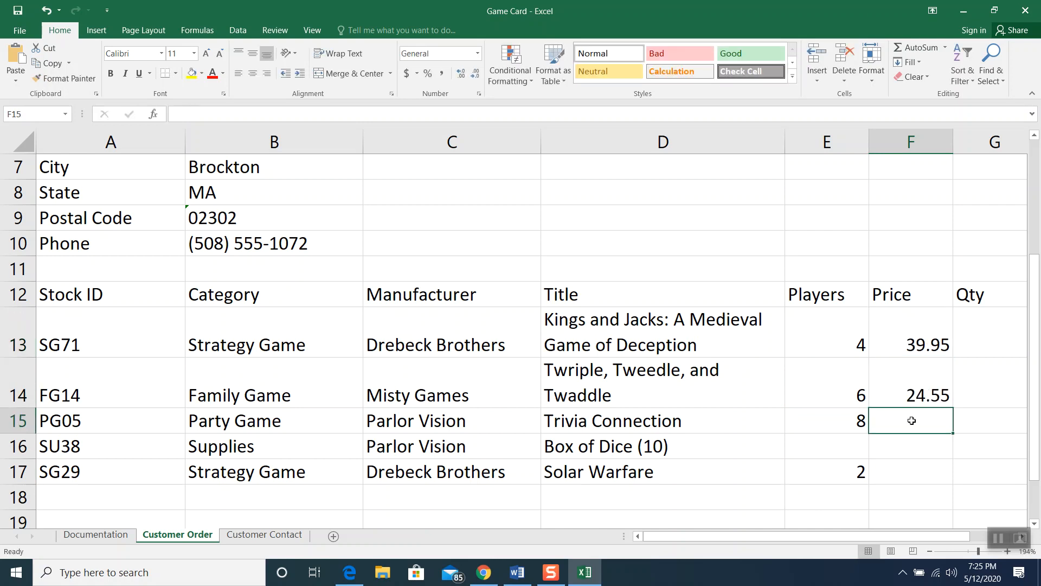
text(29.12)
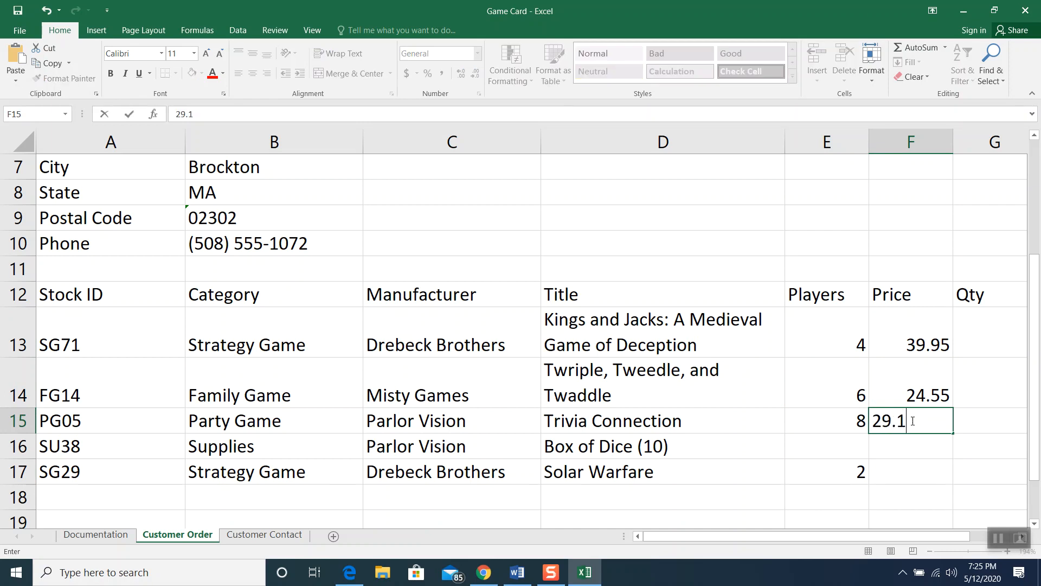
click(912, 444)
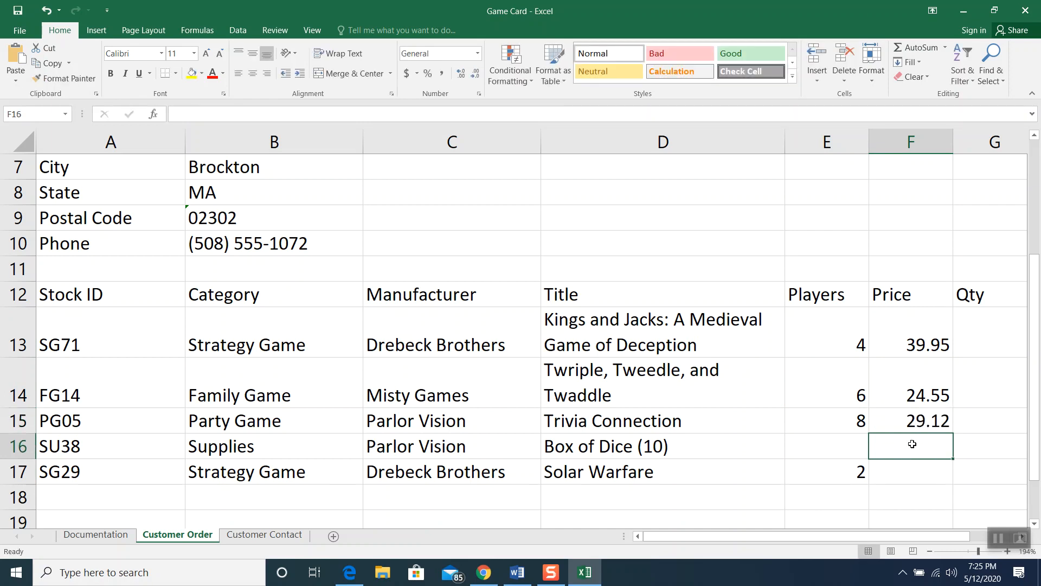
text(9.95)
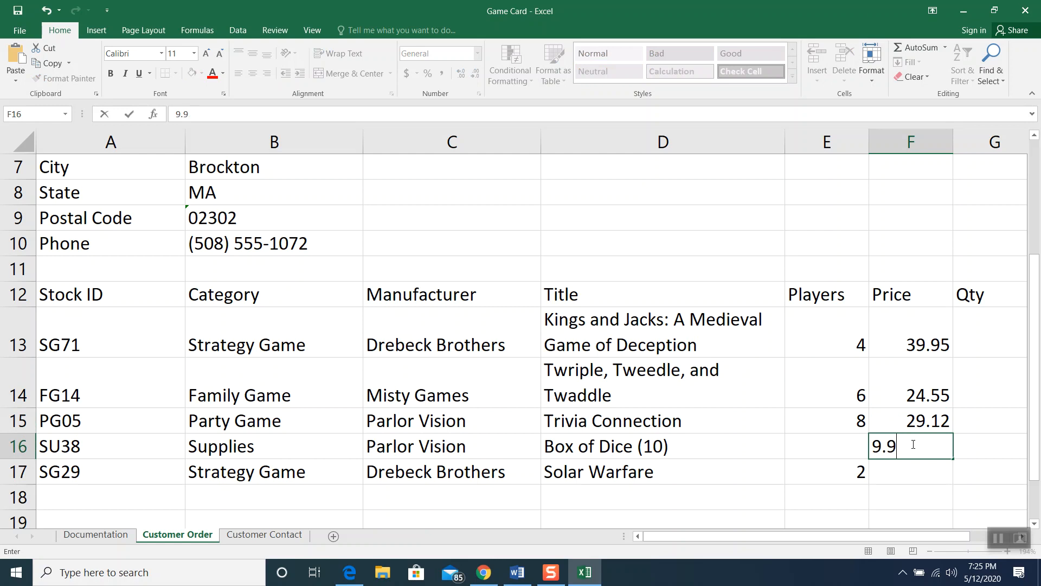
click(915, 471)
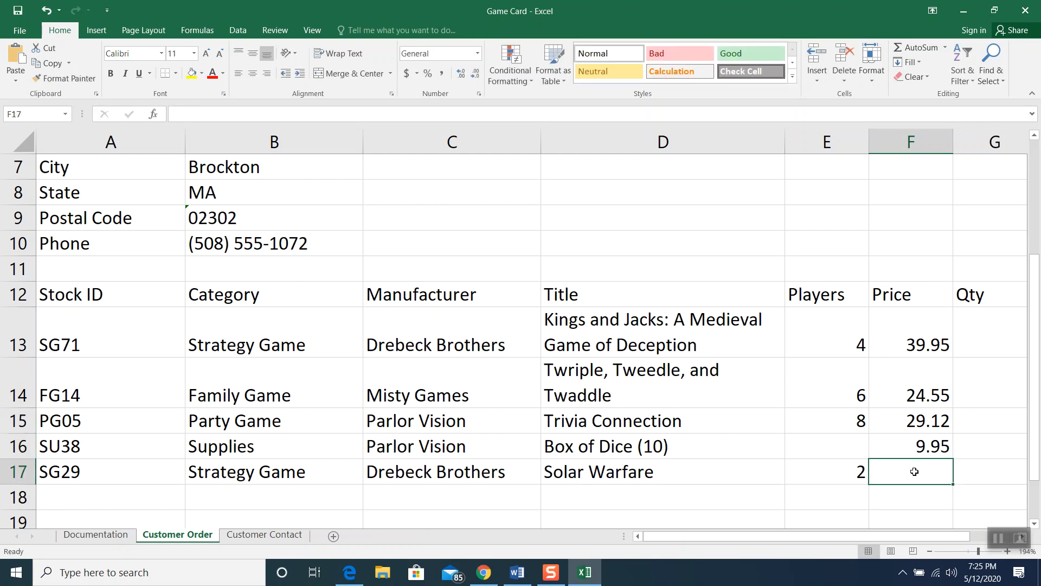
double_click(915, 471)
text(.15)
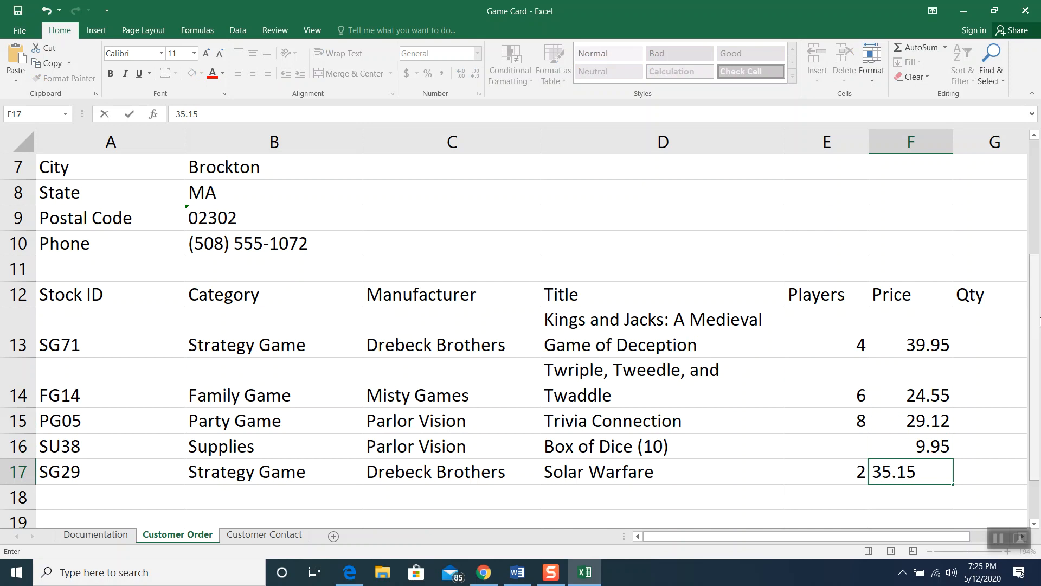
click(983, 349)
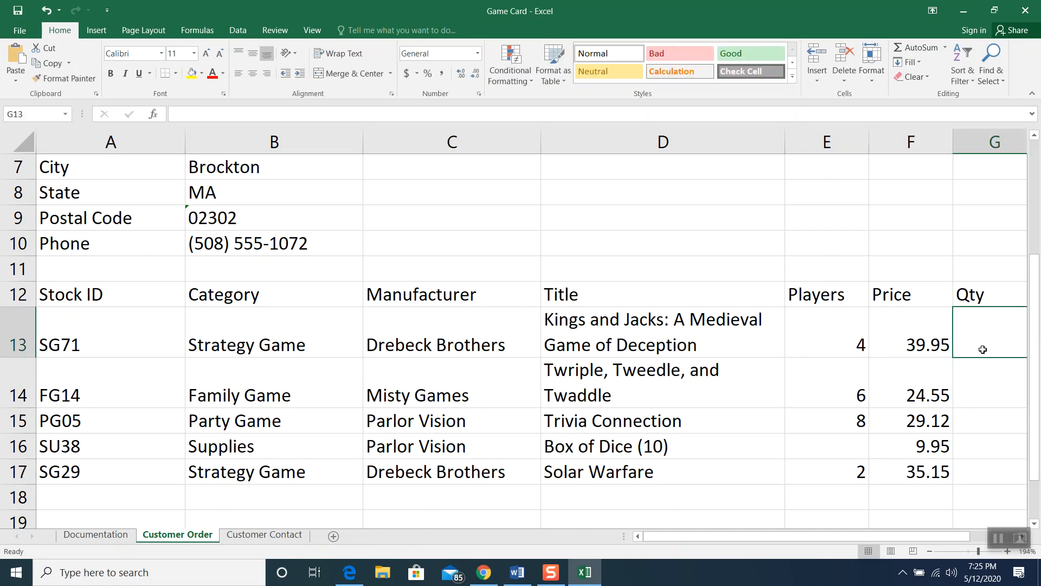
Type quantities 2, 1, 1, 3 and 1 into G13:G17
text(2)
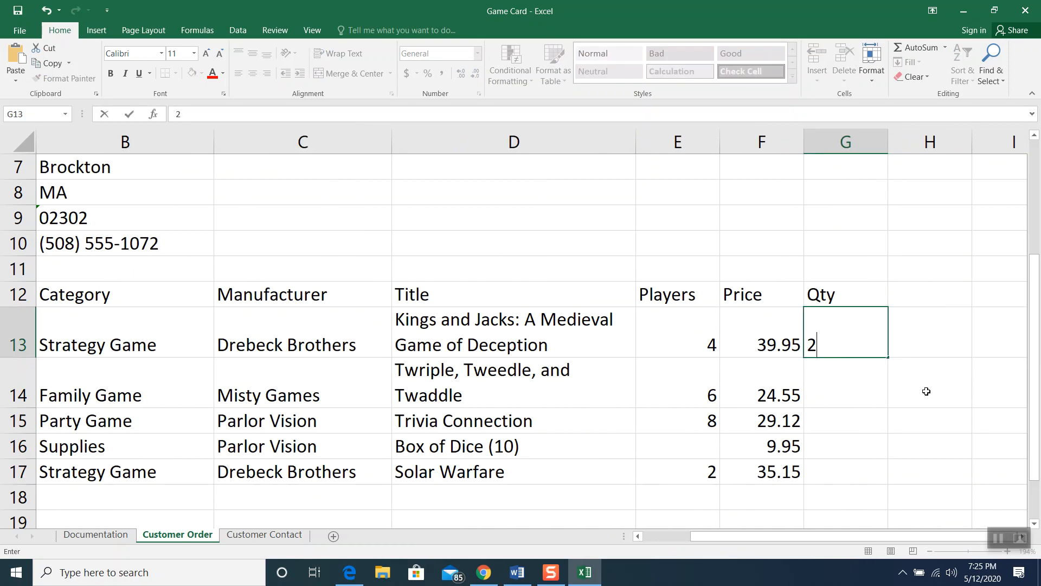
click(829, 395)
text(1)
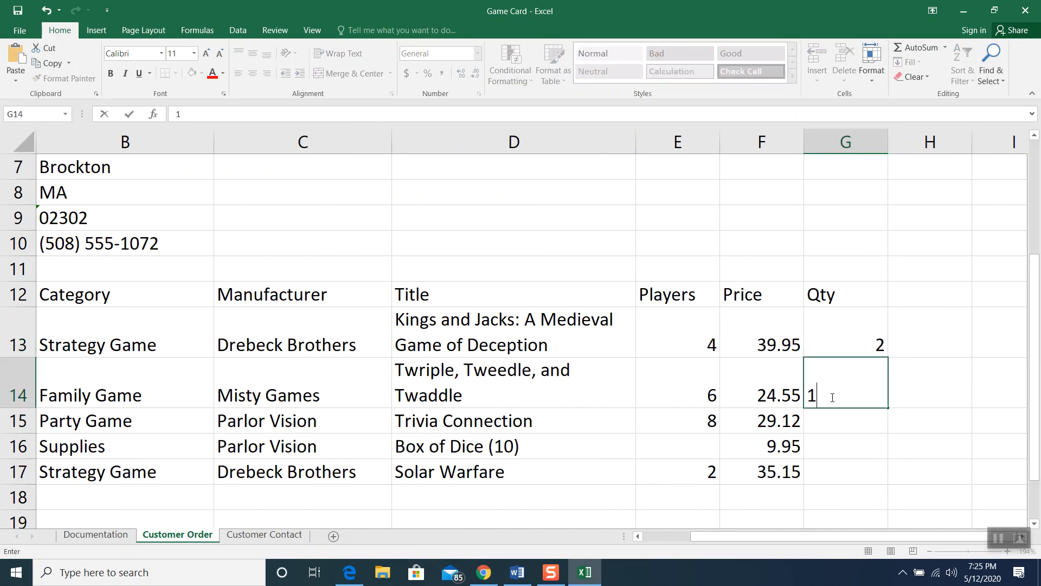
click(837, 429)
text(1)
click(841, 444)
text(3)
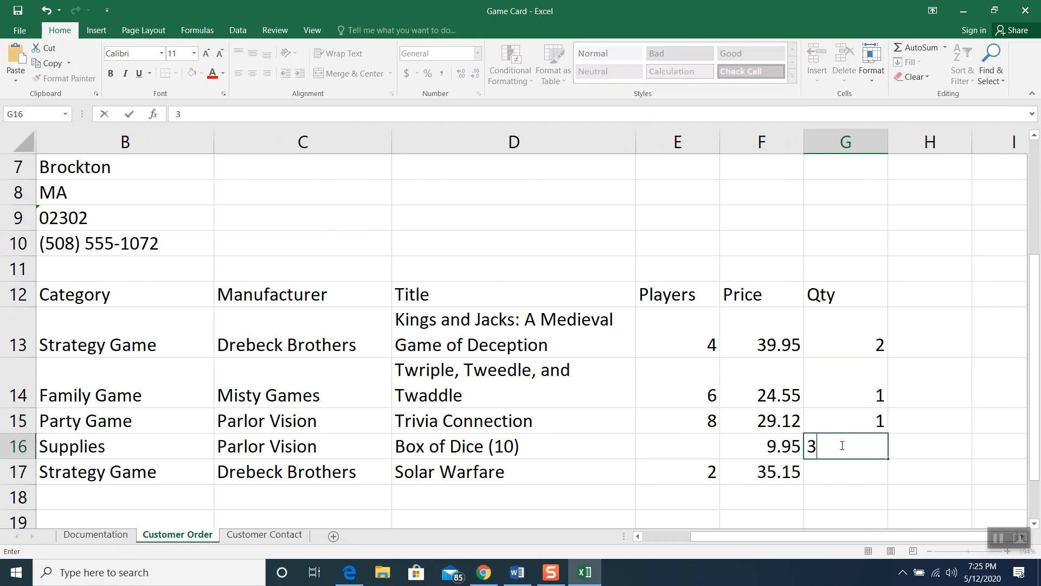
click(841, 470)
text(1)
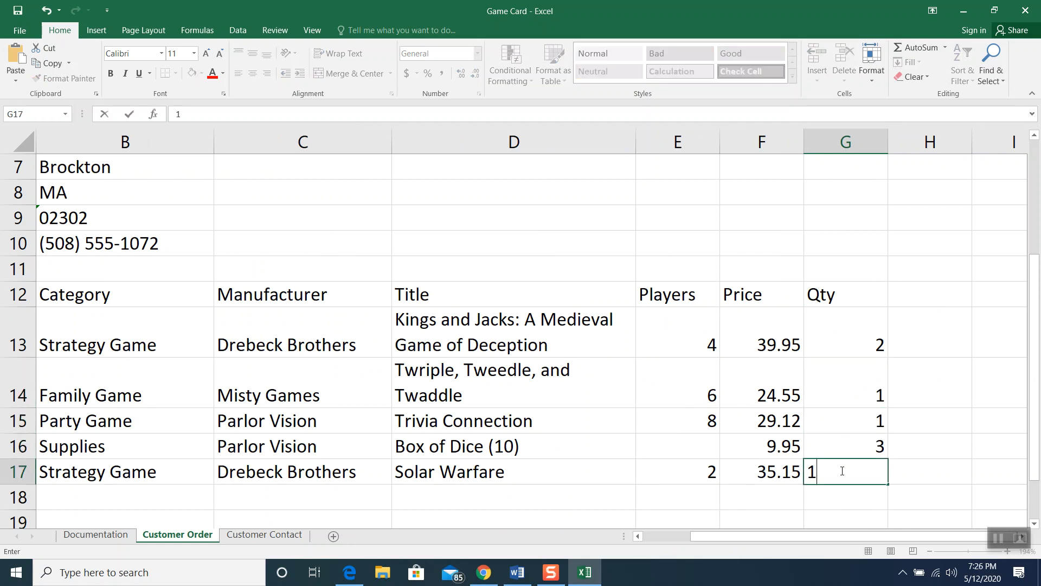
click(937, 437)
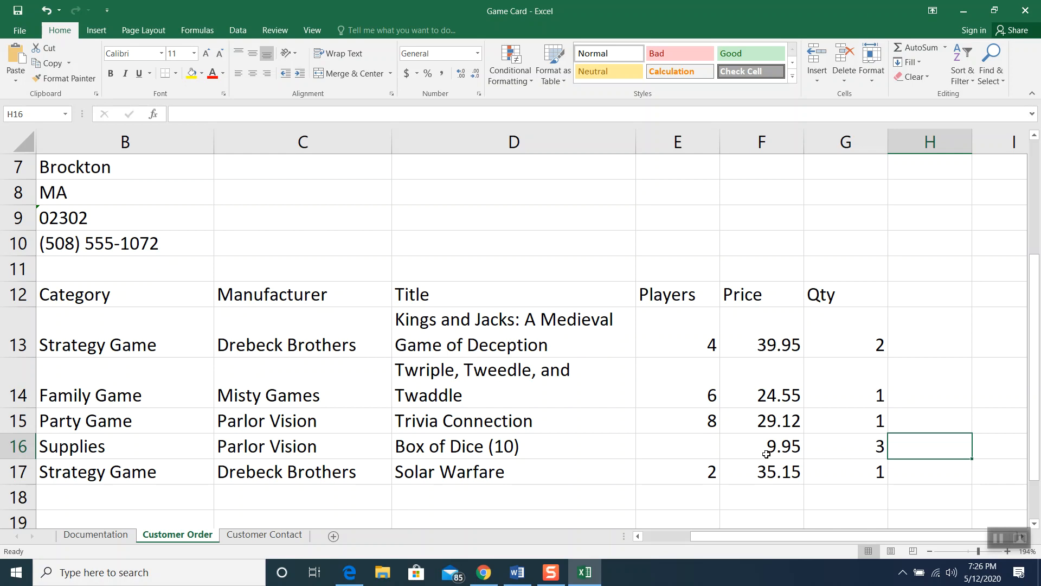
Apply Accounting Number Format to the prices in F13:F17 so they show dollar signs
click(756, 330)
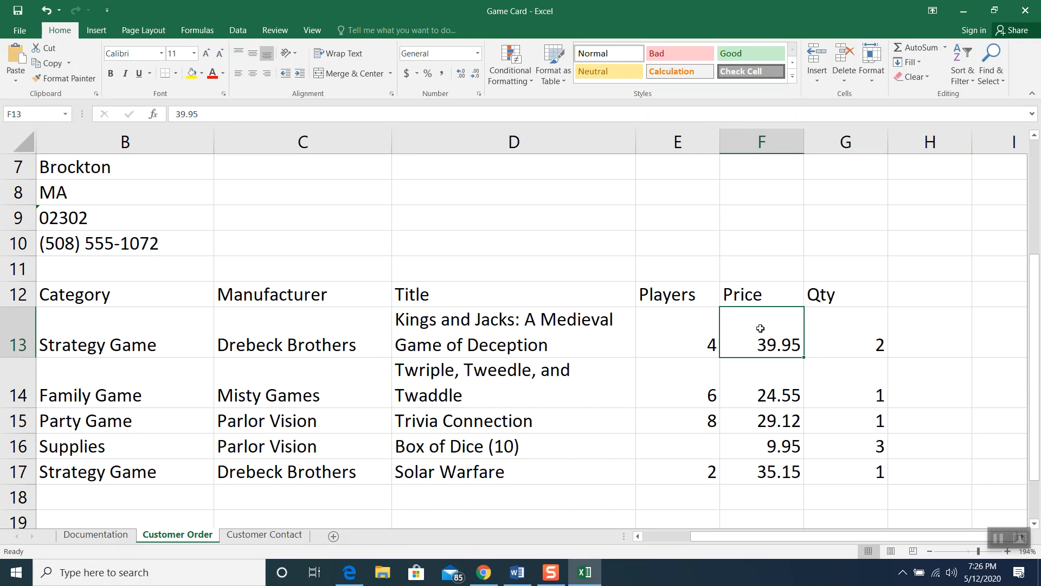
drag(760, 328, 765, 467)
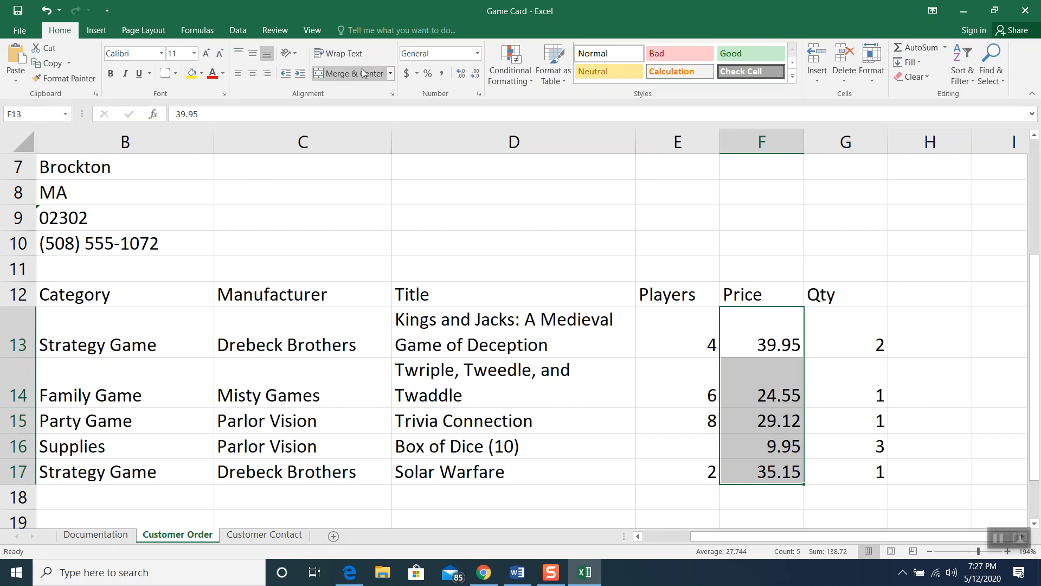
click(408, 73)
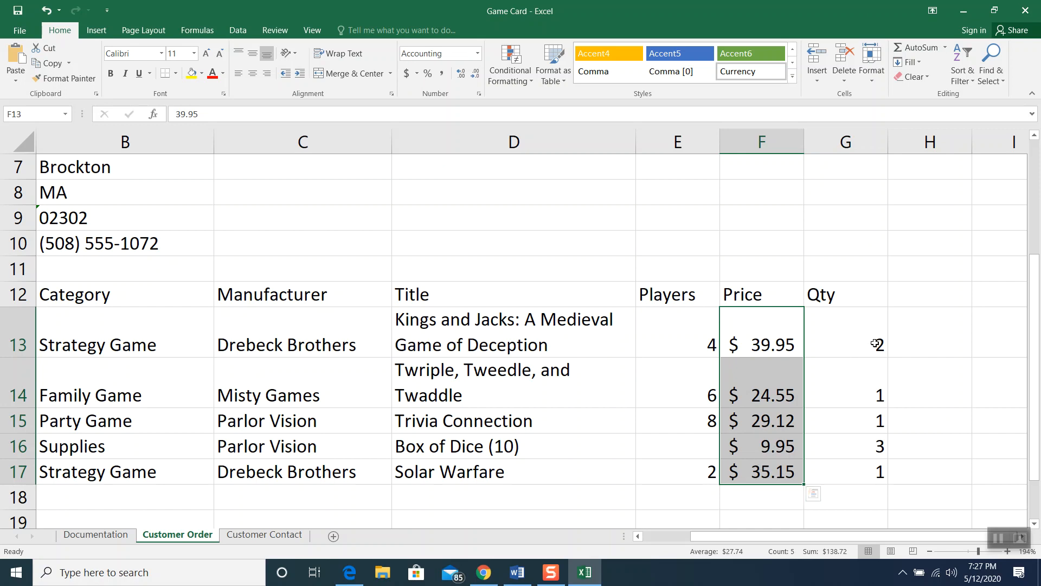
Type the header 'Charge' into cell H12 beside Qty
click(932, 291)
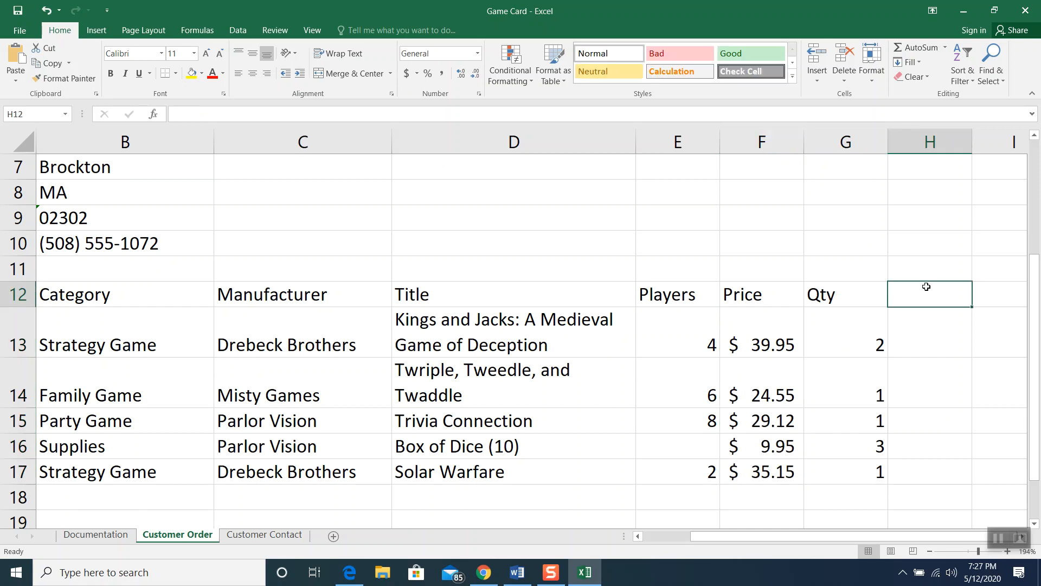
text(Charge)
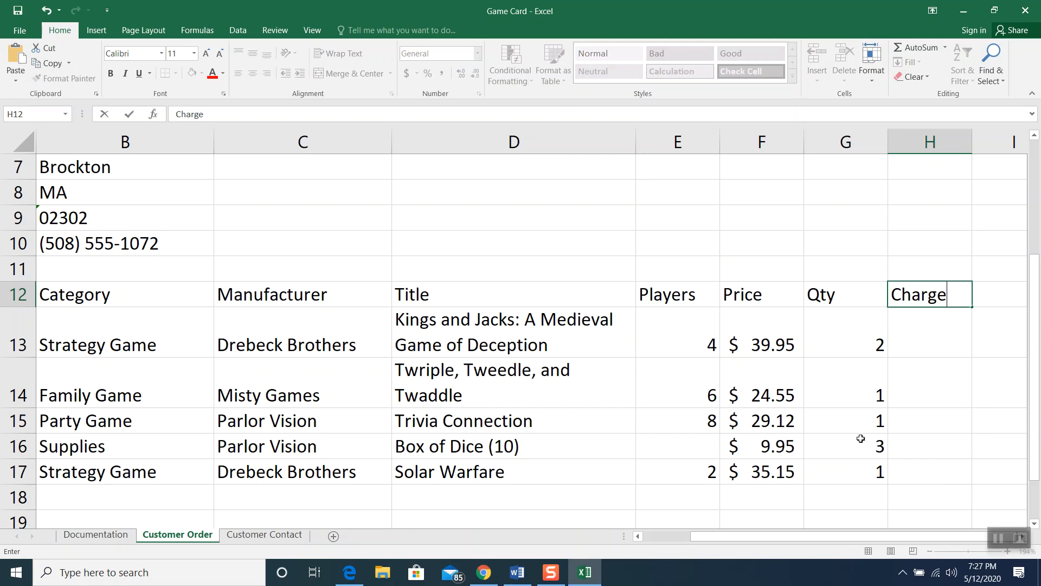
drag(724, 540, 724, 540)
scroll(830, 342, down, 1)
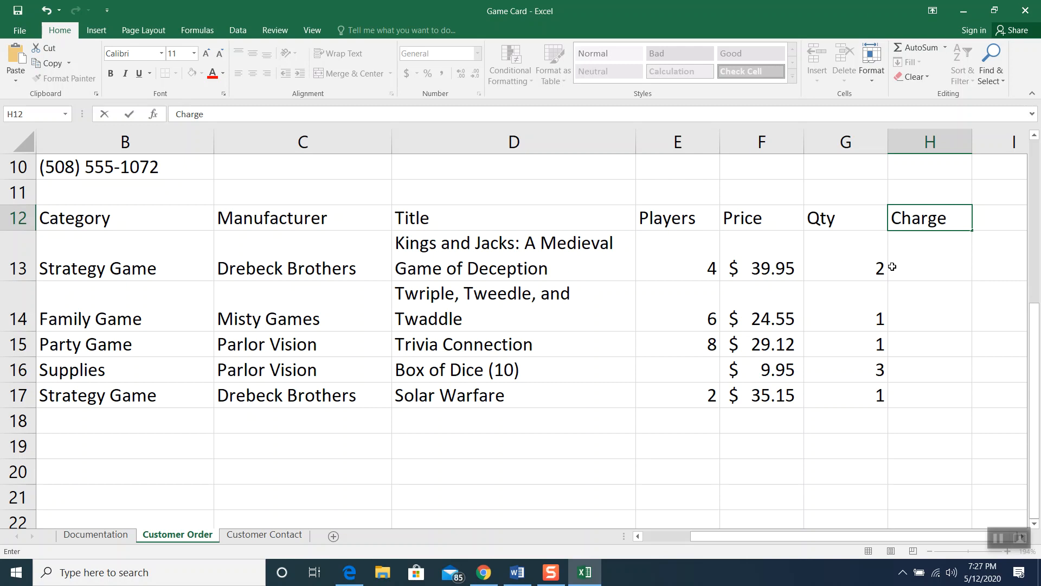
Enter =F13*G13 in H13 so the first item's charge shows $79.90
click(911, 264)
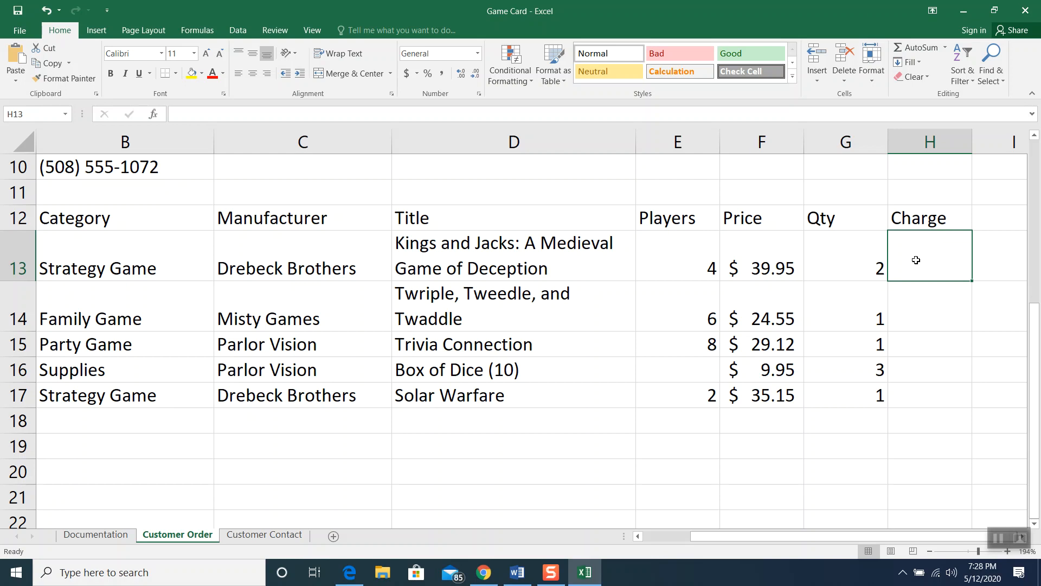
text(=)
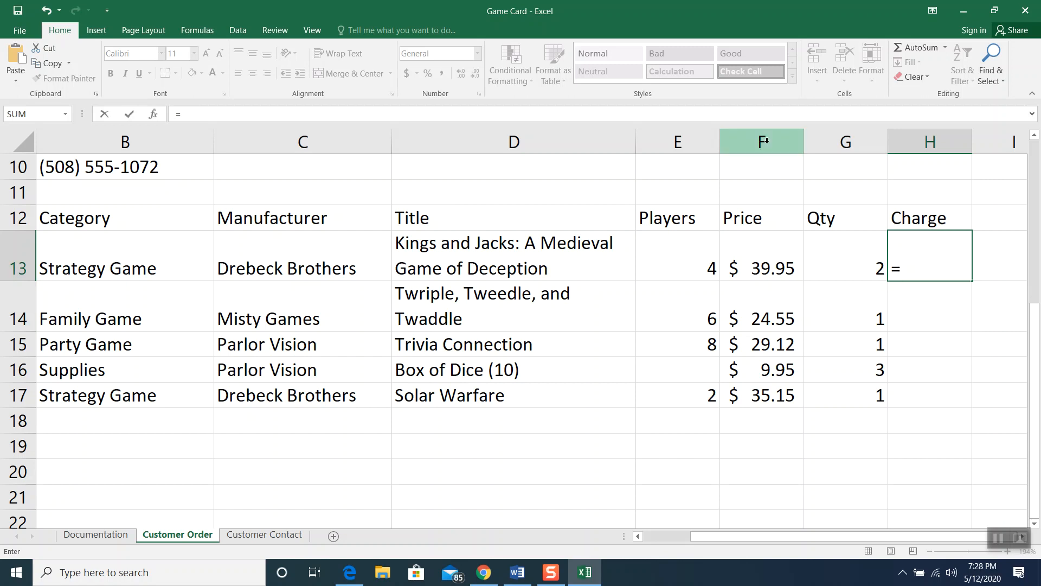
click(762, 245)
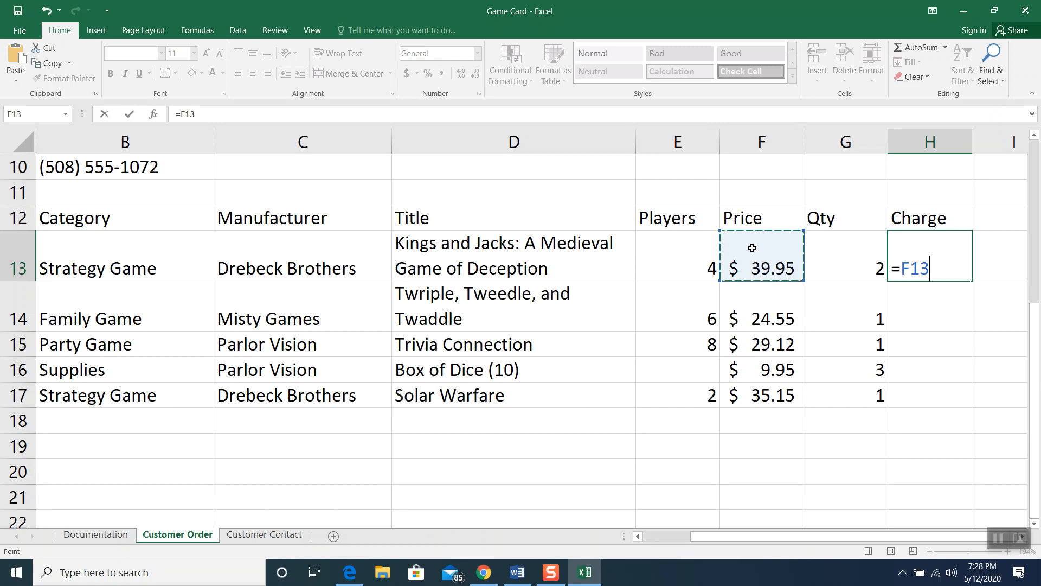
text(*)
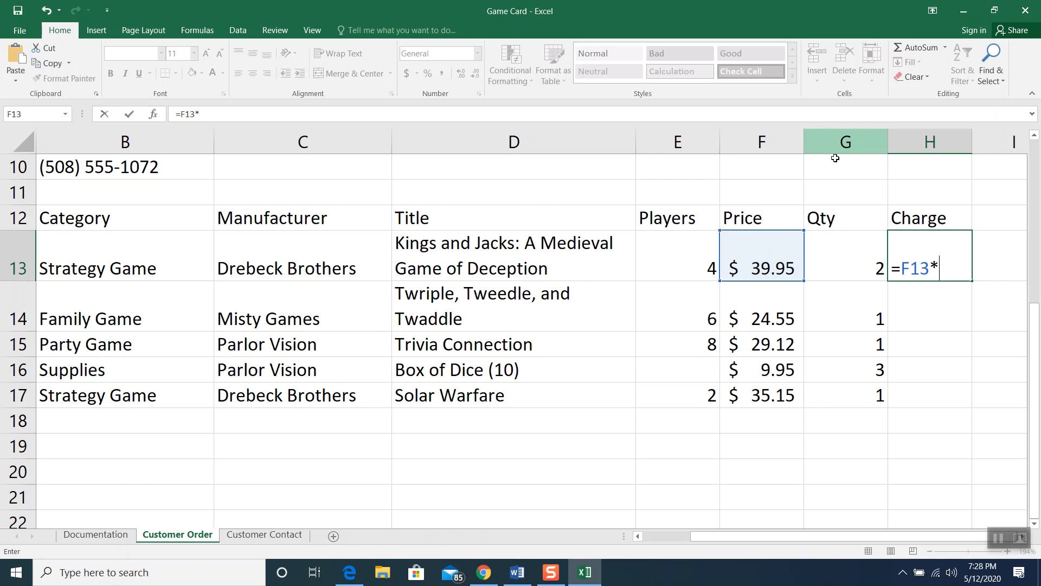
click(851, 255)
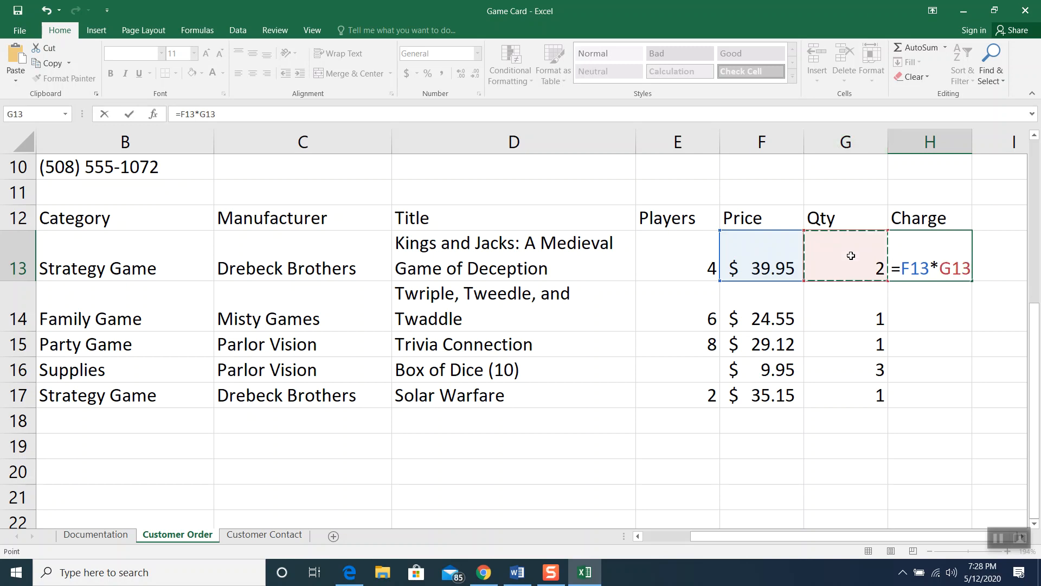
key(Return)
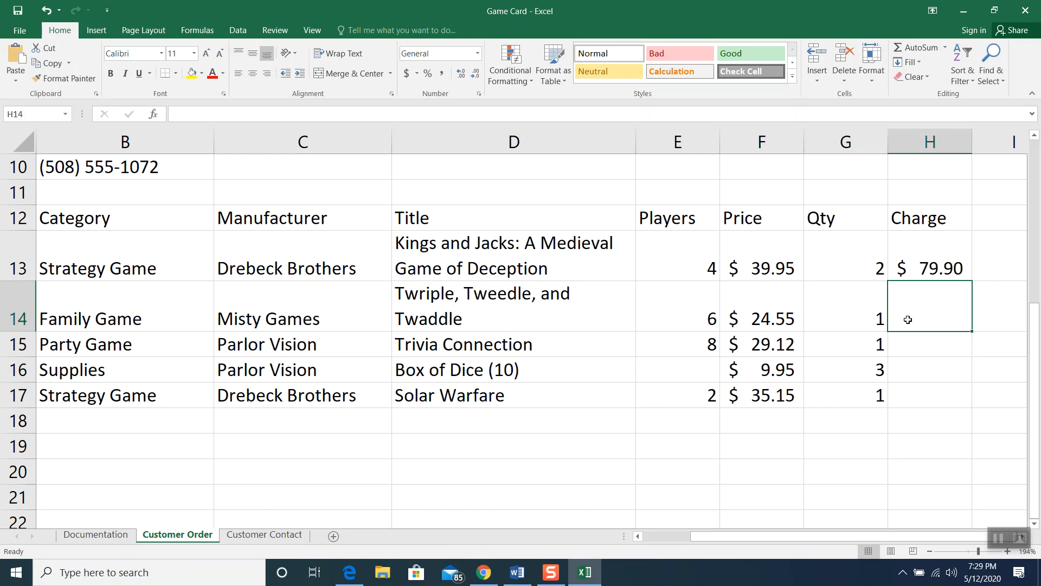
Fill the H13 charge formula down to H17 and check the copied formulas in H14 and H15
click(912, 265)
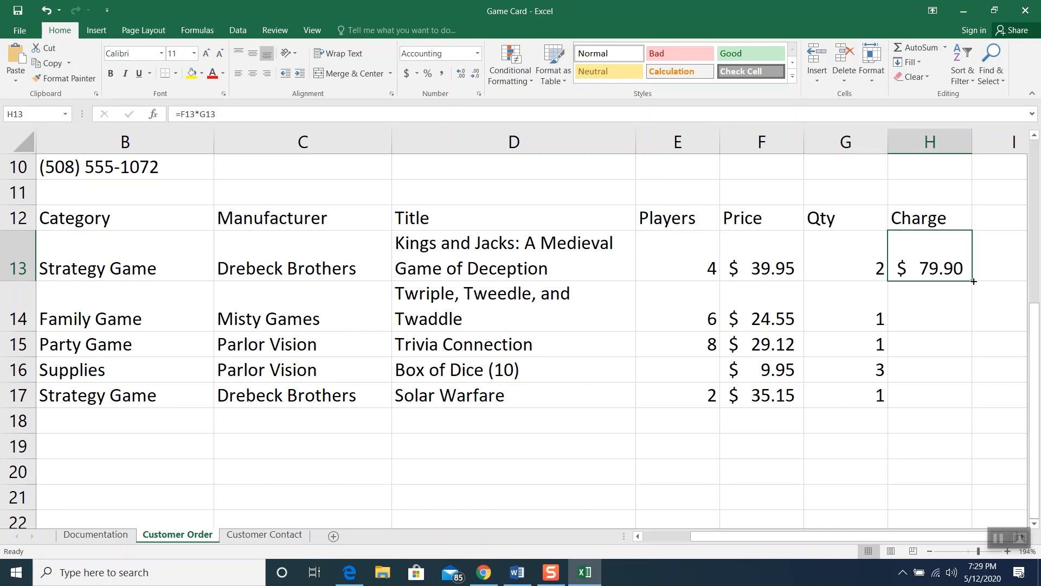
drag(973, 281, 972, 399)
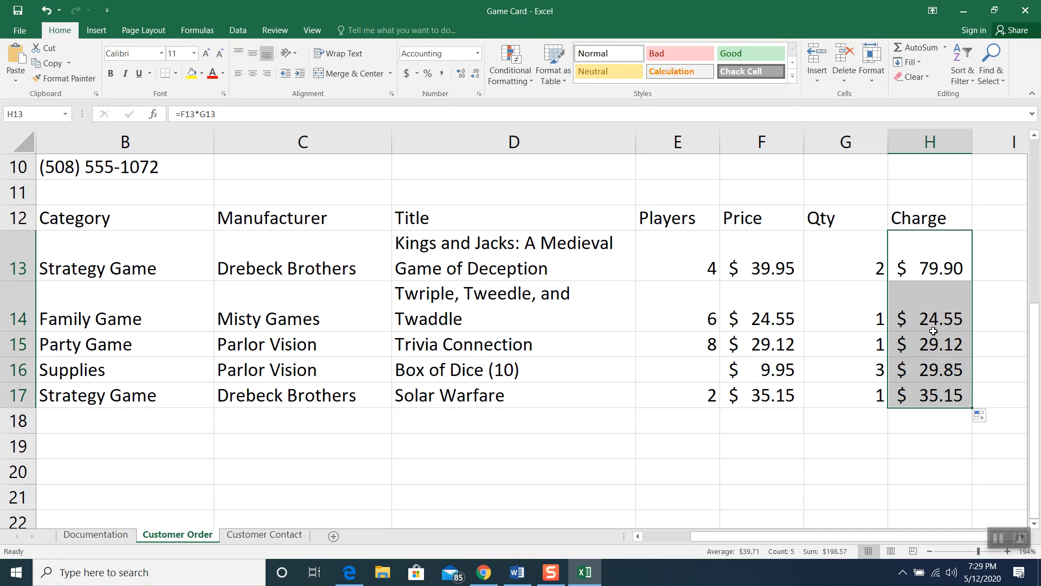
click(937, 269)
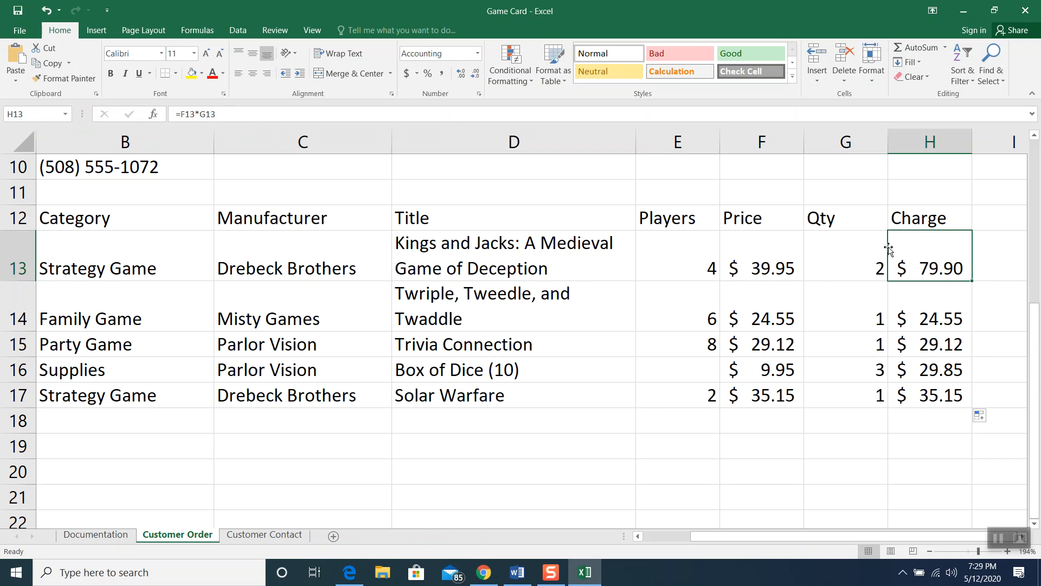
click(935, 307)
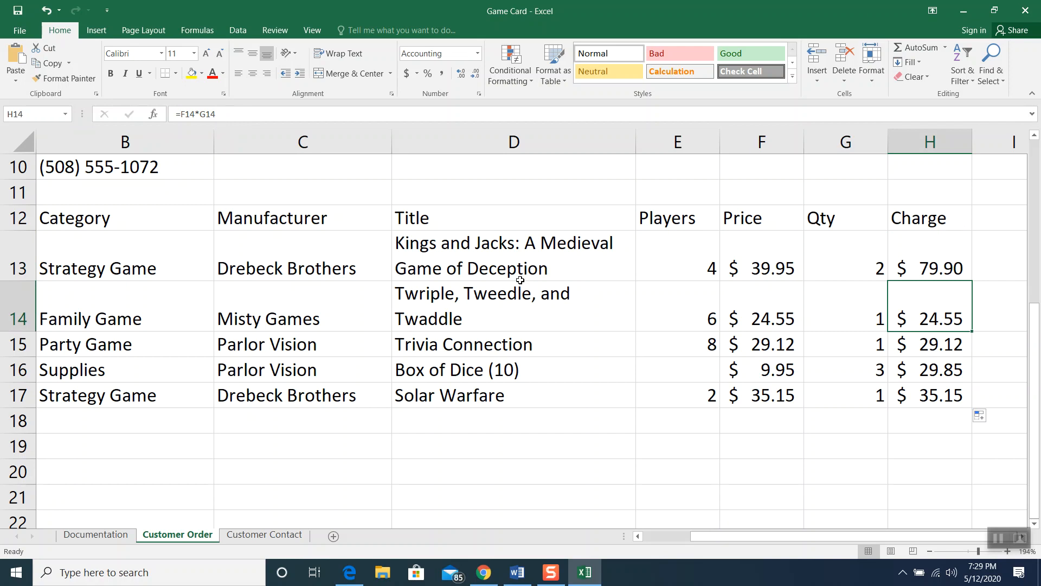
click(924, 348)
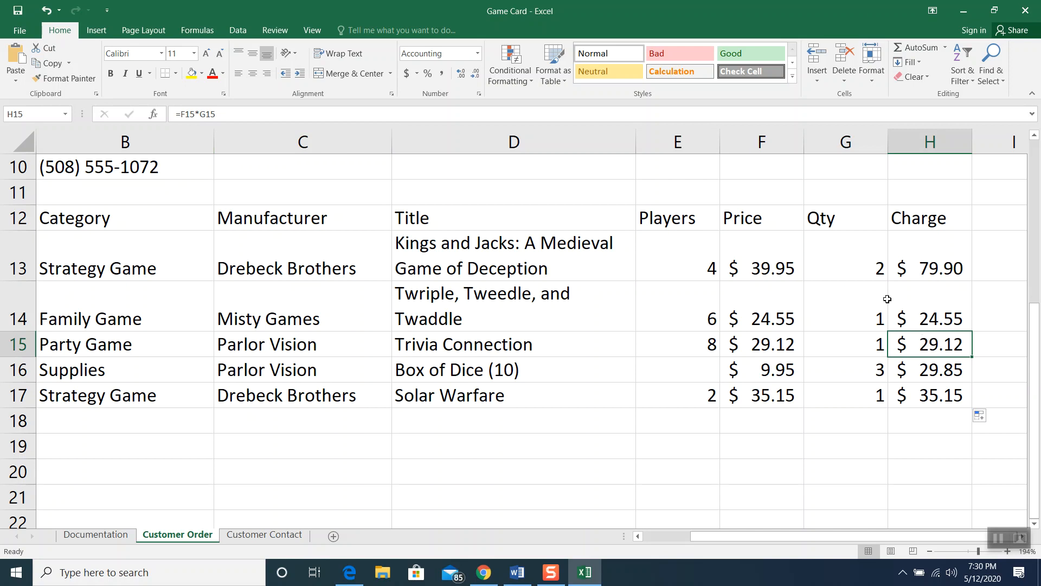
click(581, 257)
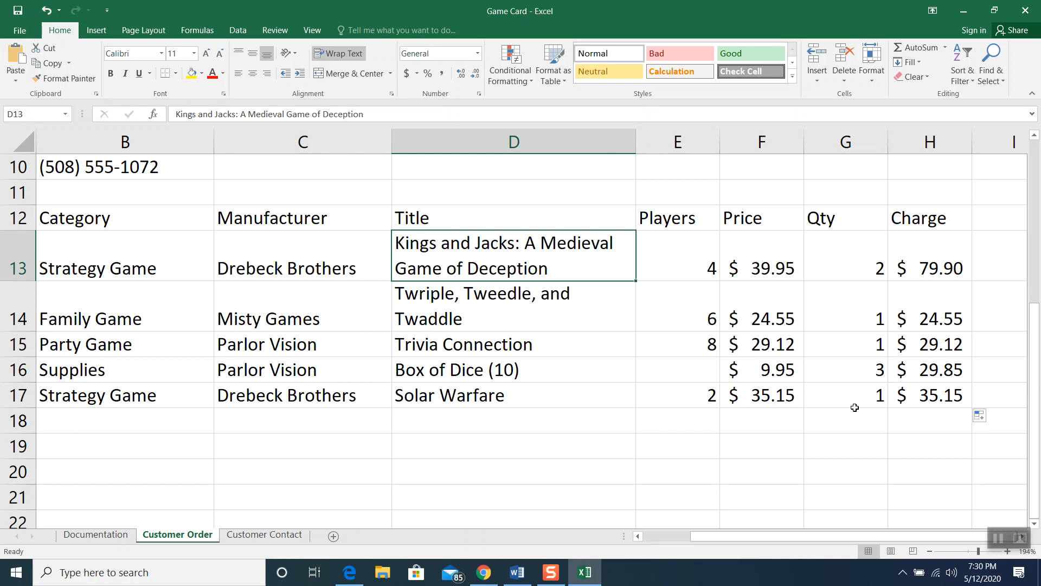
Label G18 'Subtotal' and AutoSum H13:H17 into H18, giving $198.57
click(847, 426)
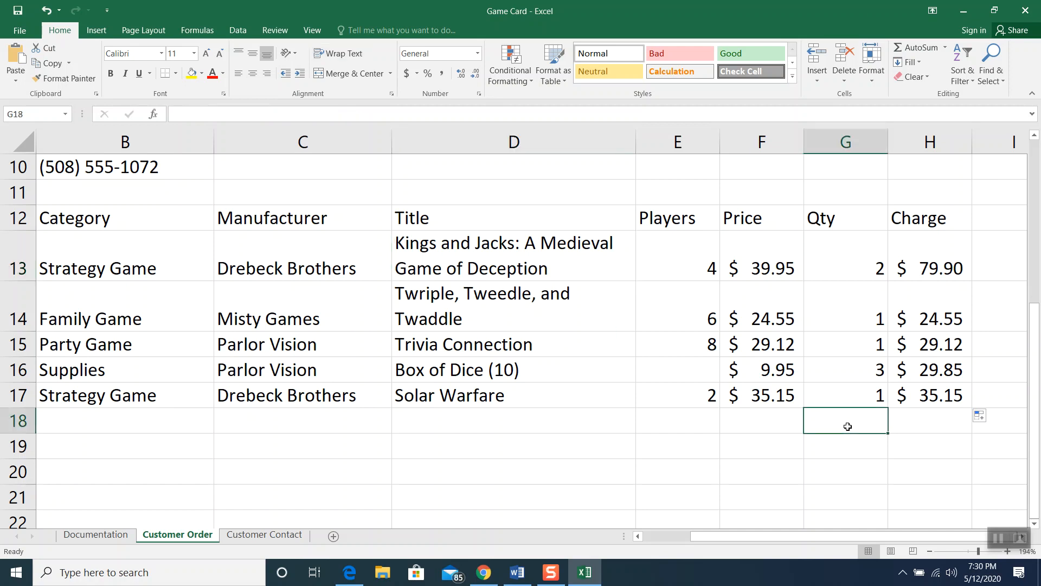
text(Subtotal)
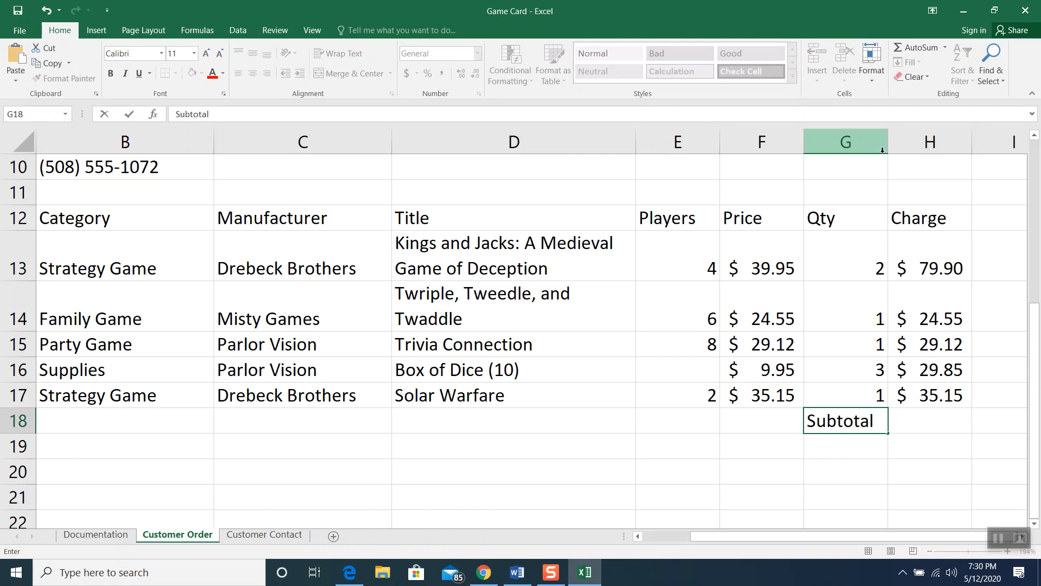
click(922, 418)
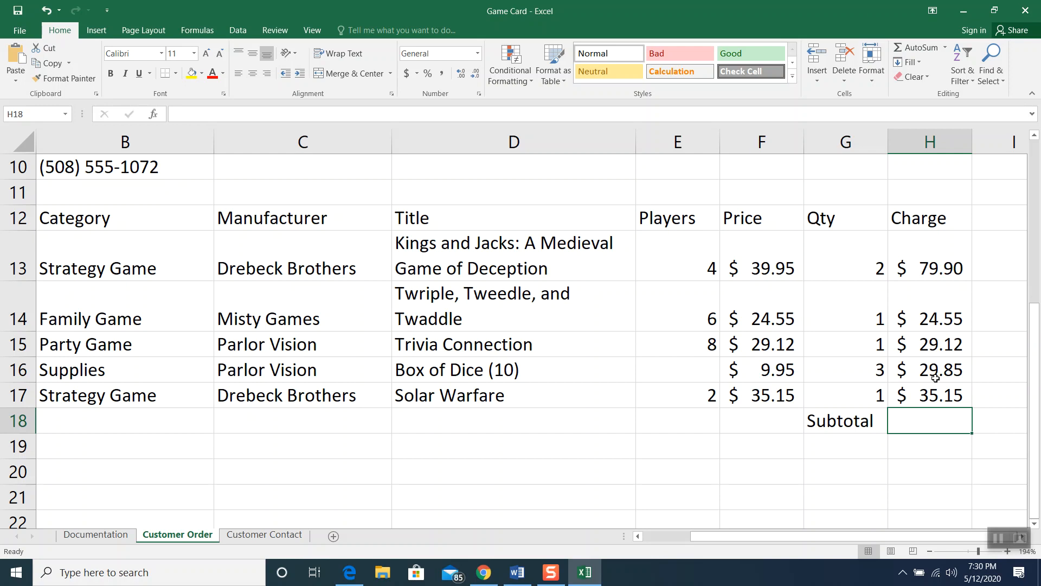
click(999, 540)
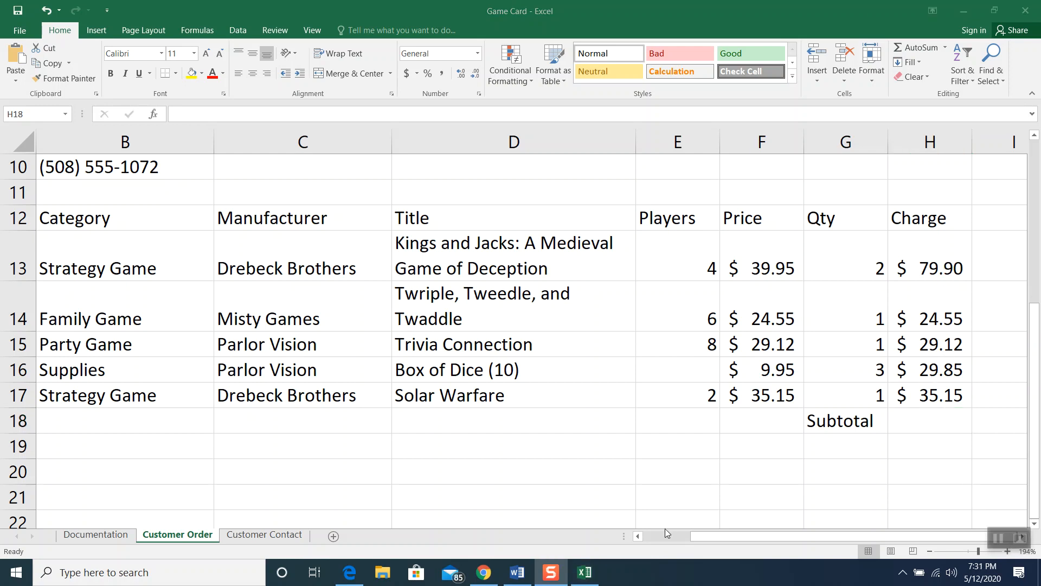
click(934, 423)
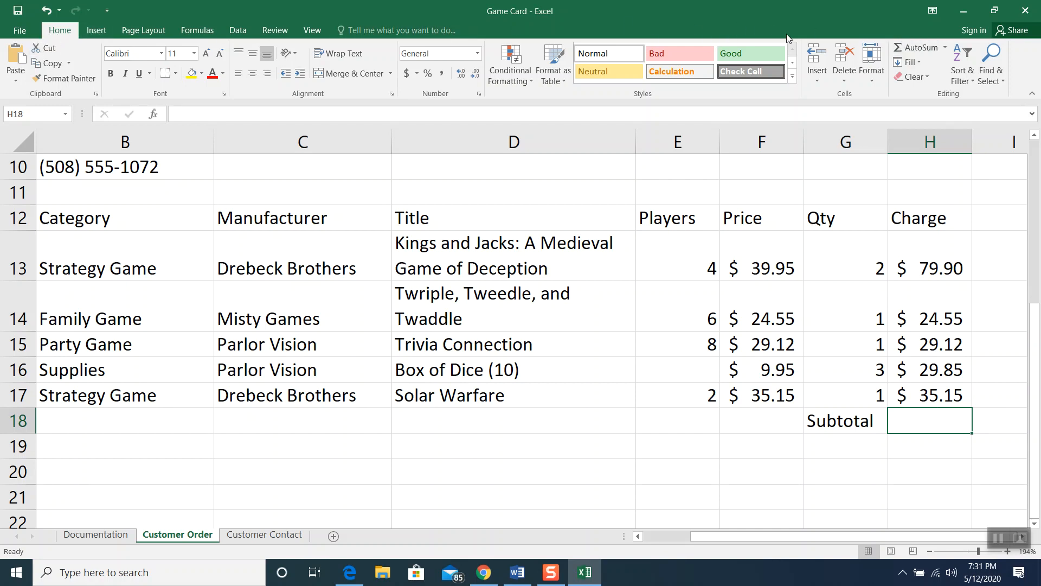
click(917, 43)
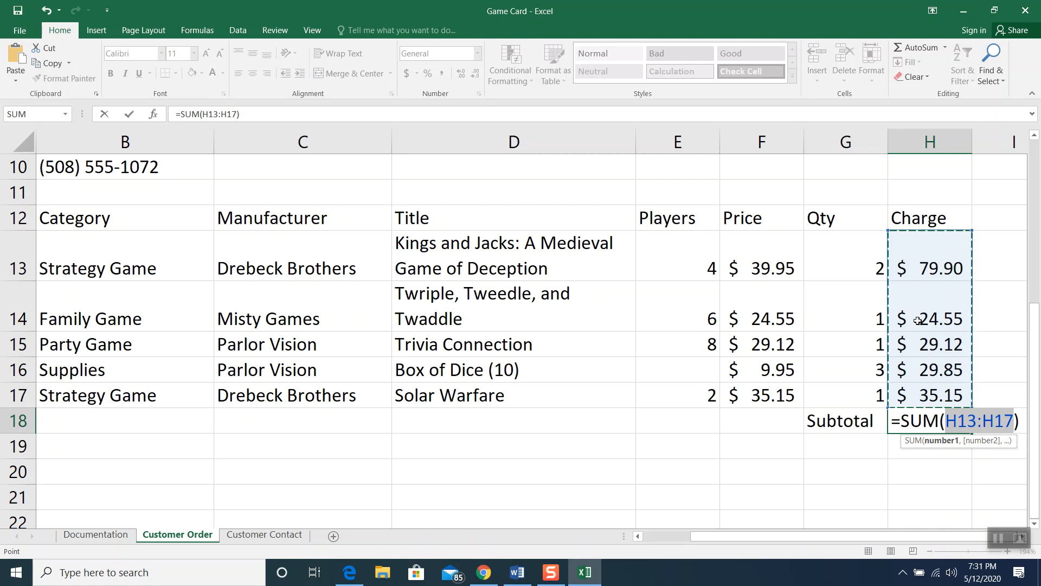
key(Return)
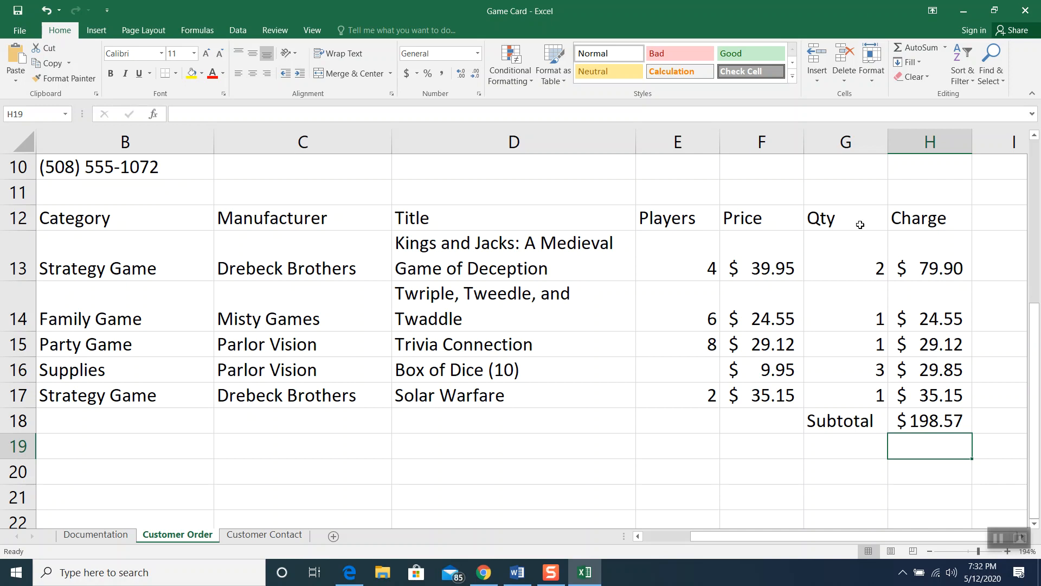
Enter the label 'Sales Tax' in G11 with a 5% rate in H11
click(836, 192)
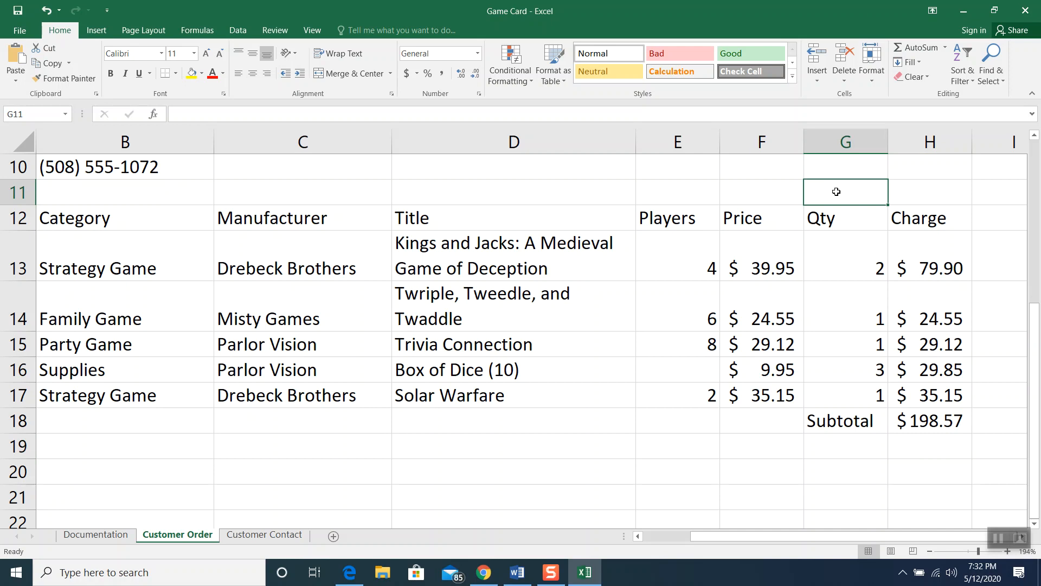
text(Sales Tax)
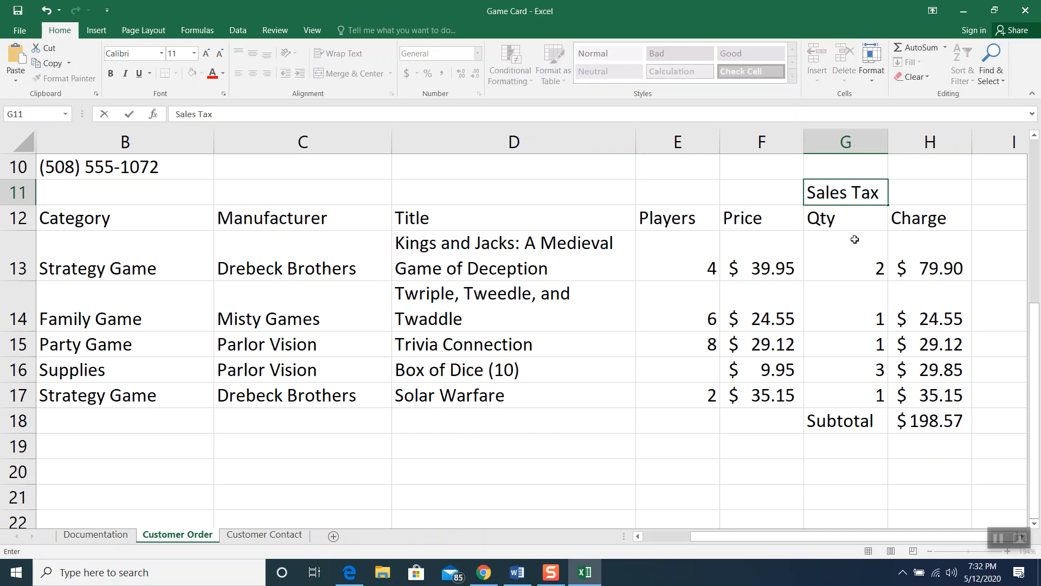
click(916, 184)
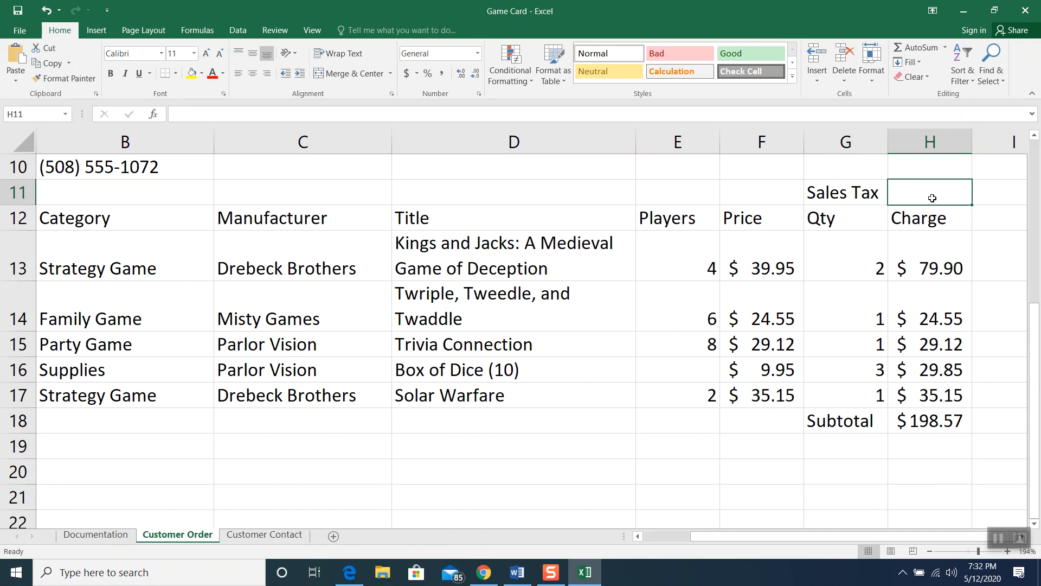
text(5%)
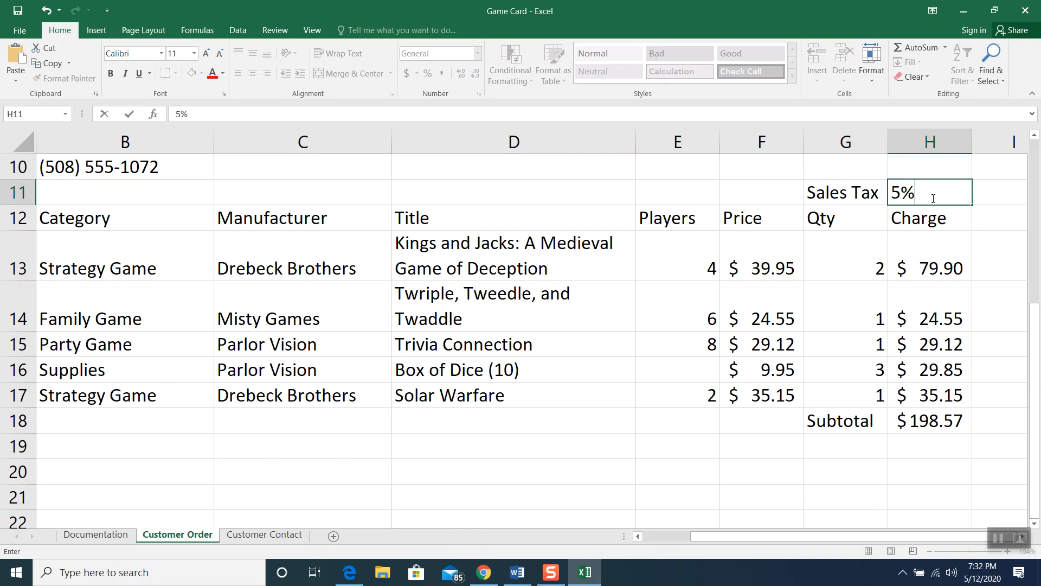
click(936, 266)
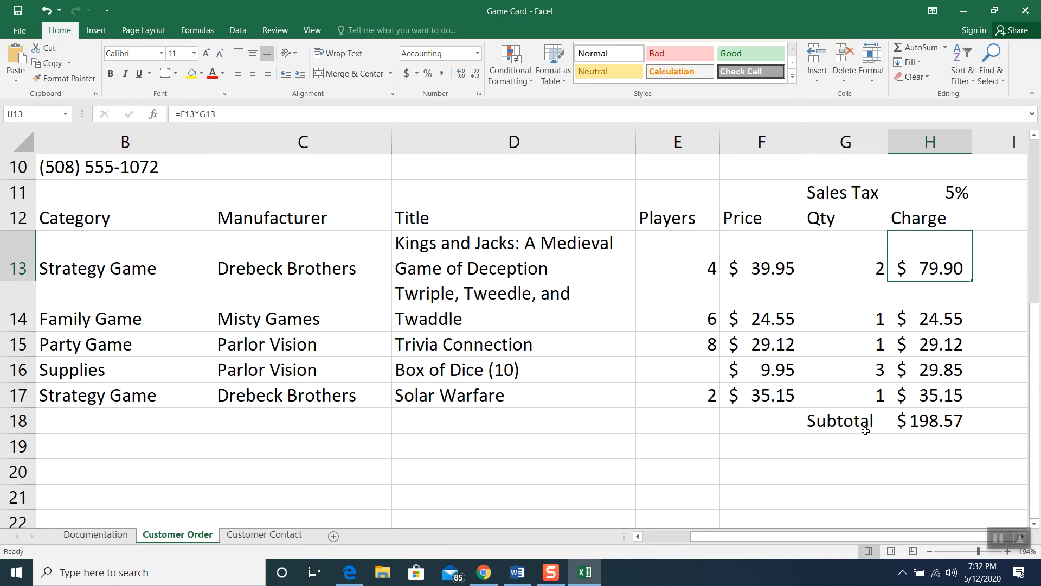
Type the label 'Tax' into G19 below Subtotal
click(855, 445)
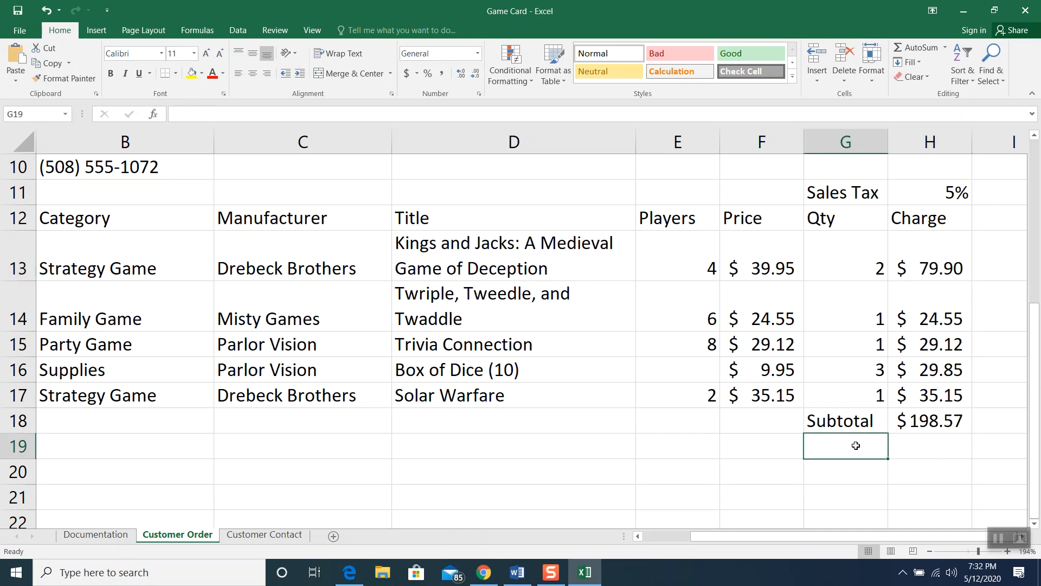
text(Tax)
click(896, 449)
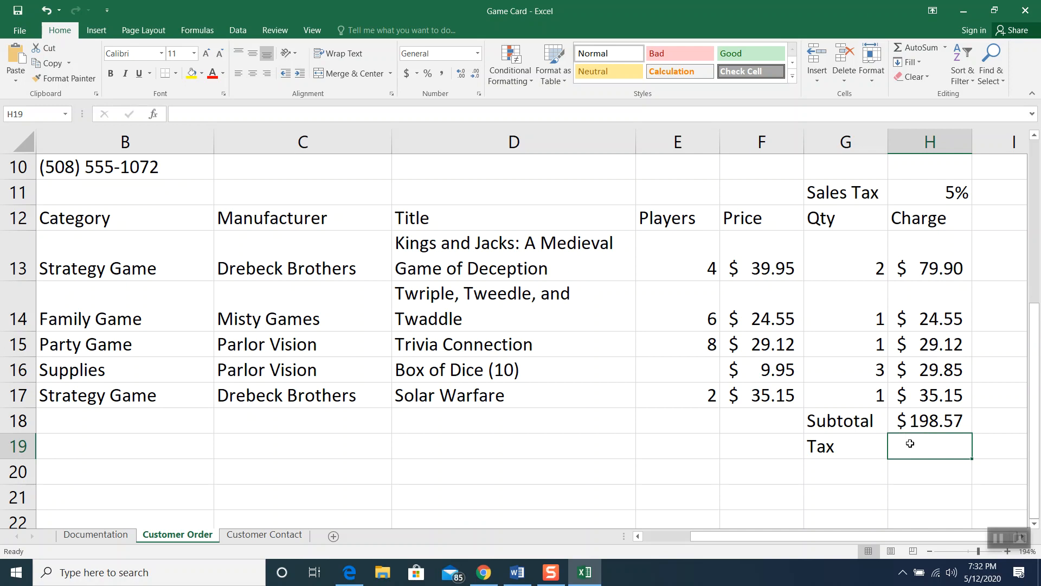
Enter =H18*H11 in H19 so the tax shows $9.93
text(=)
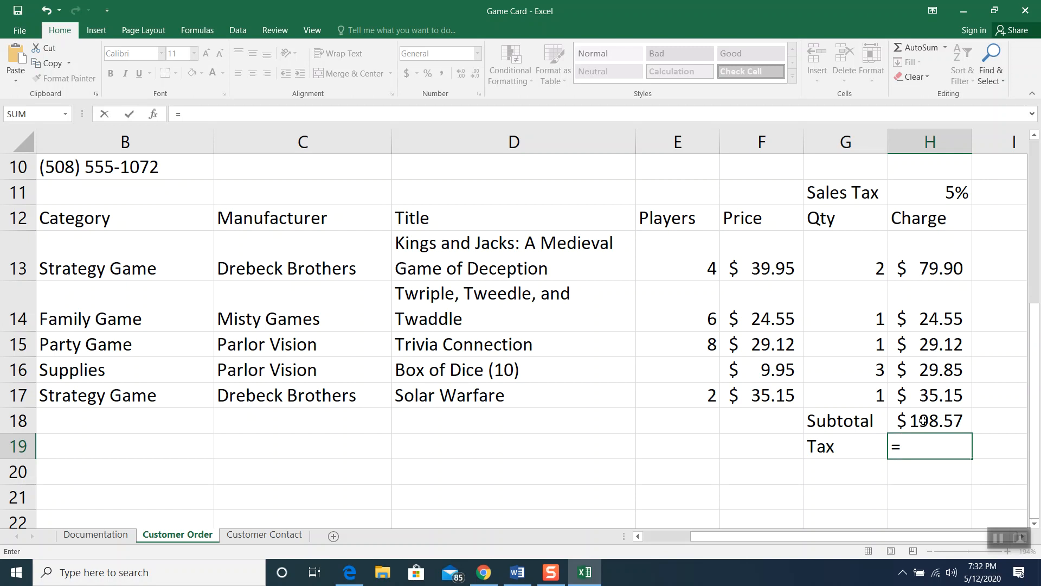
click(923, 420)
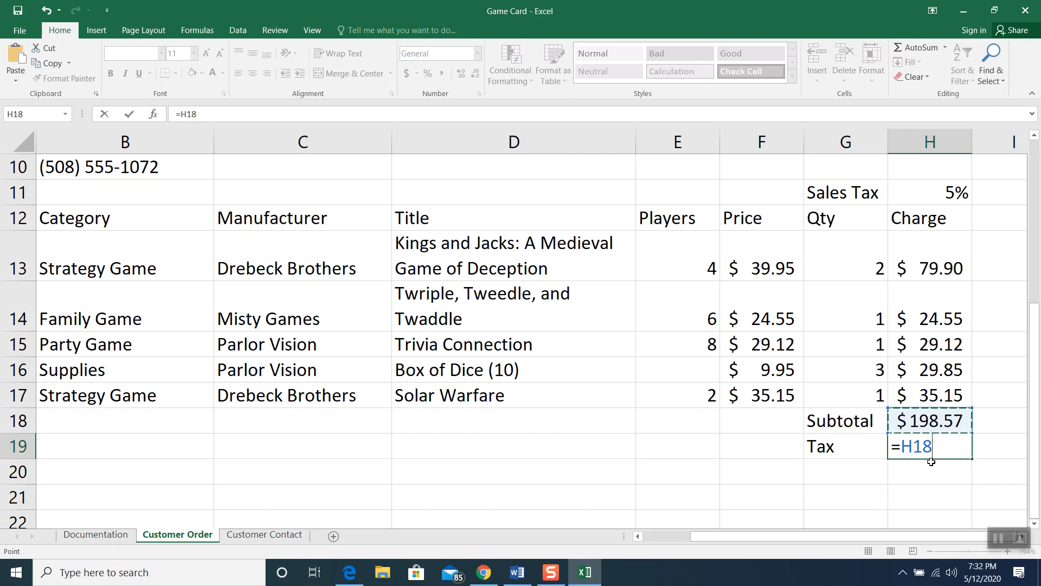
text(*)
click(932, 194)
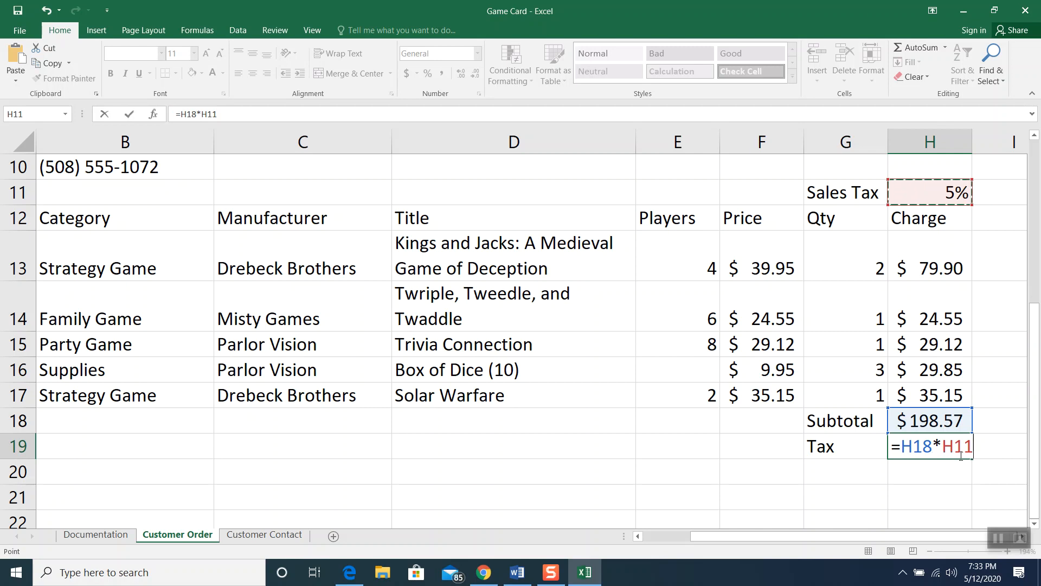
key(Return)
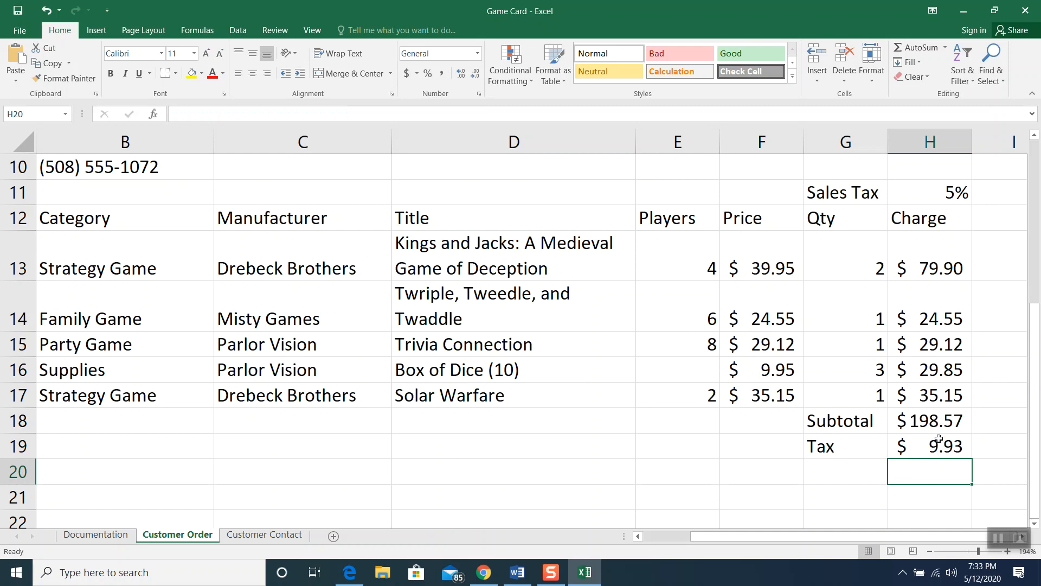
Type the label 'Handling' into G20
scroll(938, 439, down, 2)
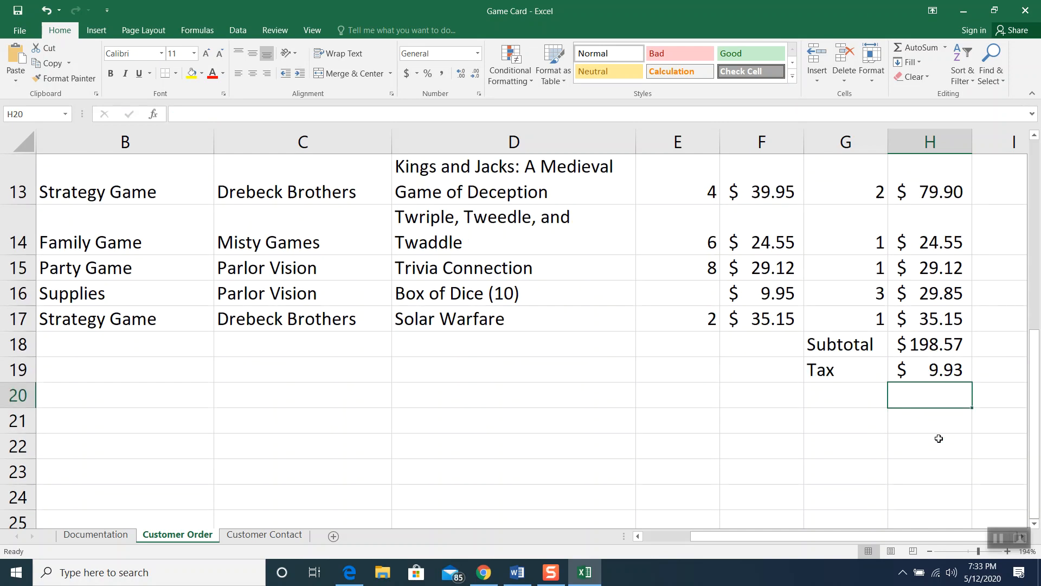
scroll(900, 355, up, 1)
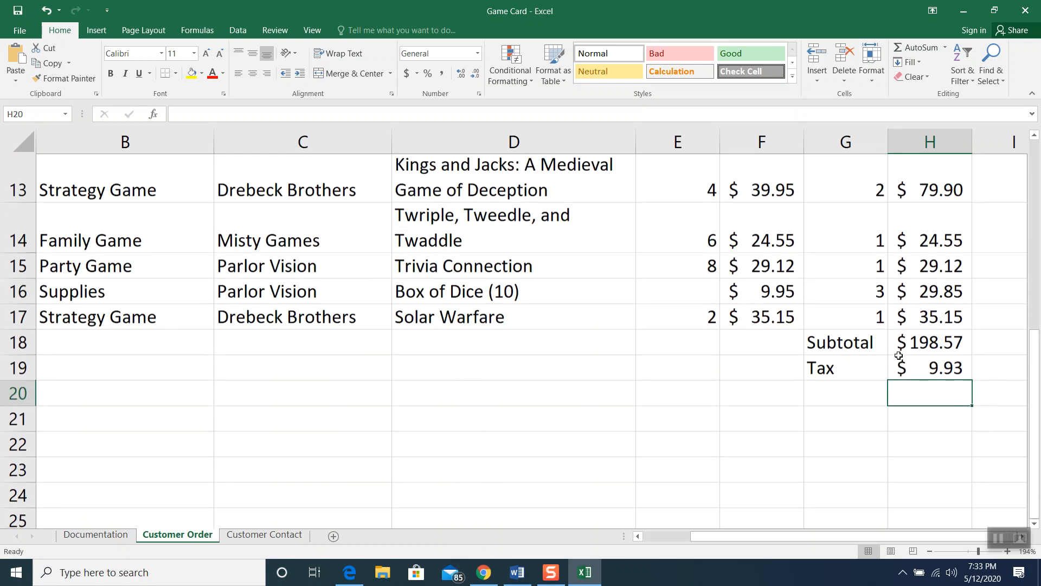
click(842, 392)
text(handling)
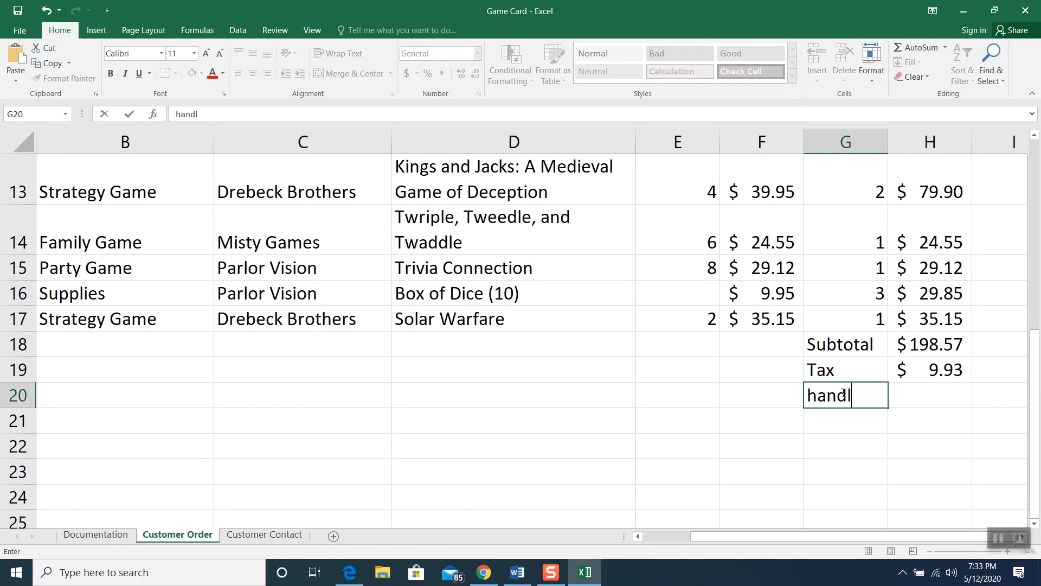
key(BackSpace)
key(BackSpace)
key(BackSpace)
key(BackSpace)
key(BackSpace)
key(BackSpace)
key(BackSpace)
key(BackSpace)
text(handling)
key(BackSpace)
key(BackSpace)
key(BackSpace)
key(BackSpace)
key(BackSpace)
key(BackSpace)
key(BackSpace)
key(BackSpace)
text(Handling)
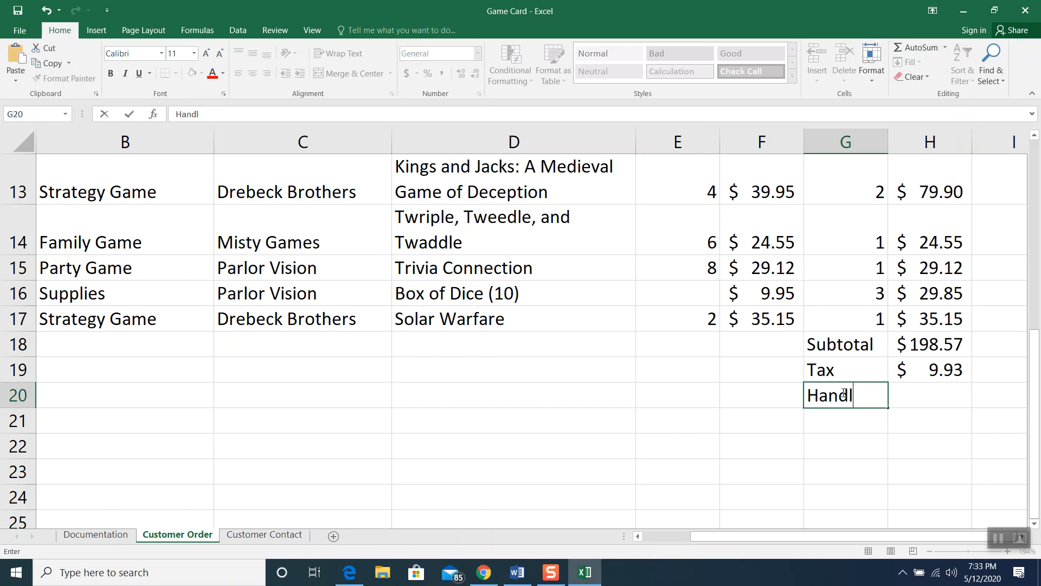
key(Return)
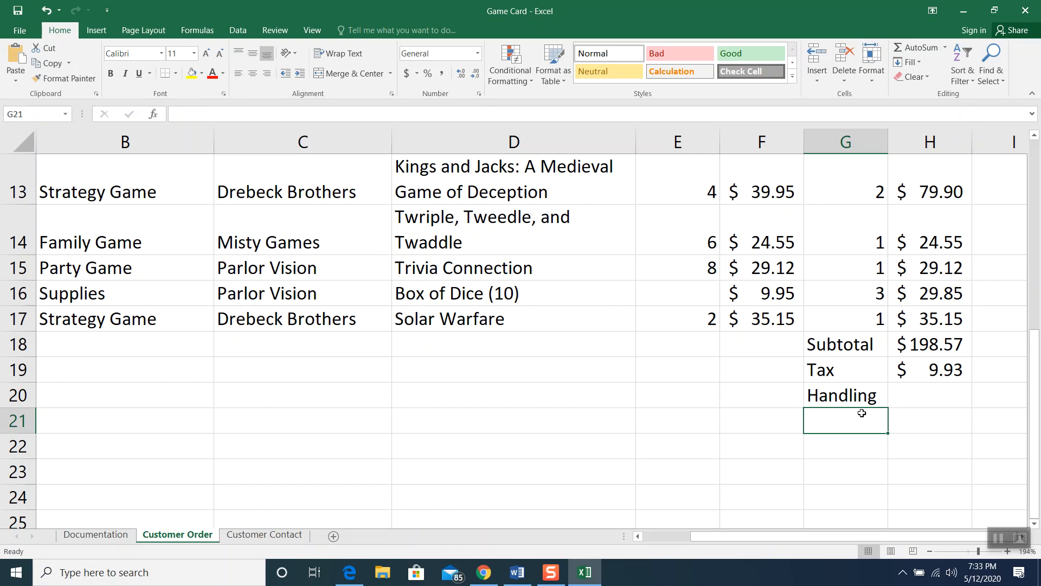
Enter $4.75 as the handling charge in H20 and compare its format with the Tax cell
click(919, 400)
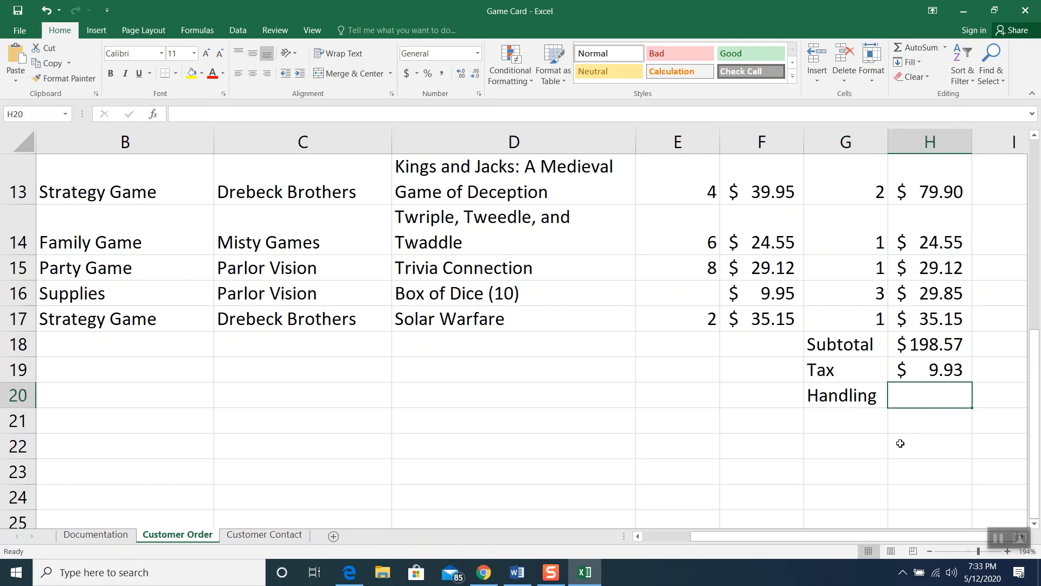
text($)
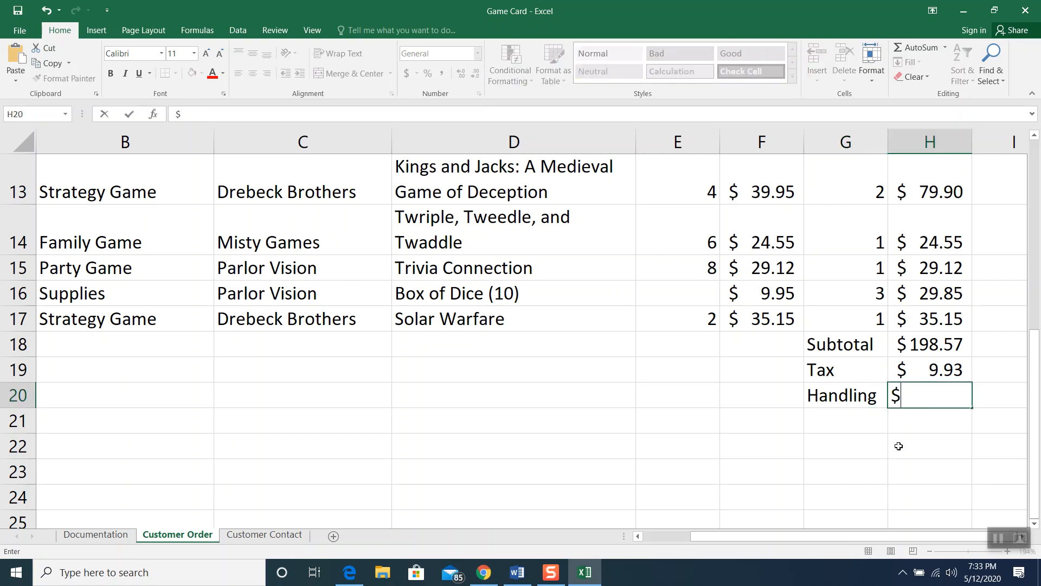
text(4.75)
key(Return)
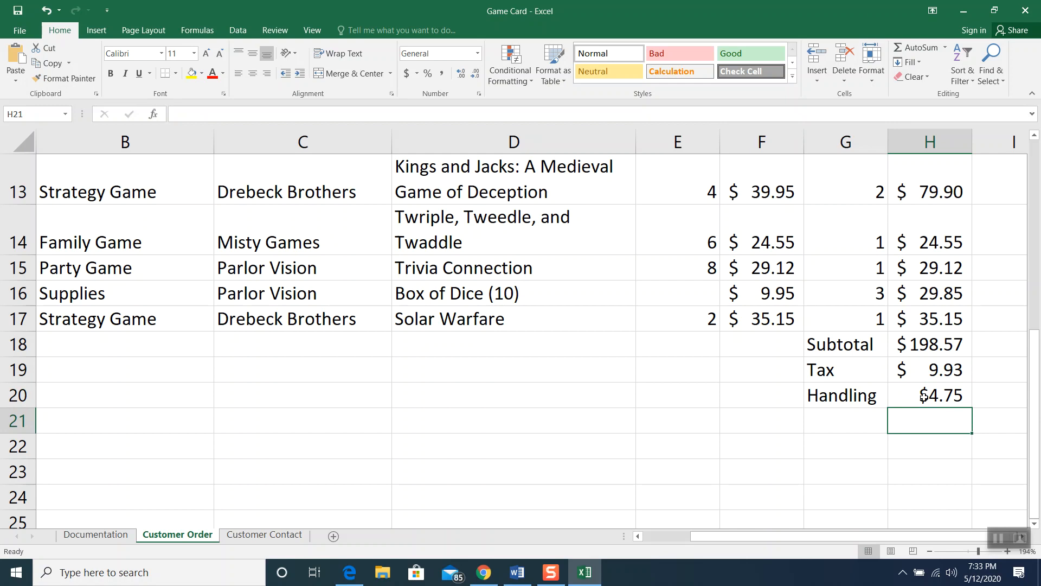
drag(922, 375, 918, 390)
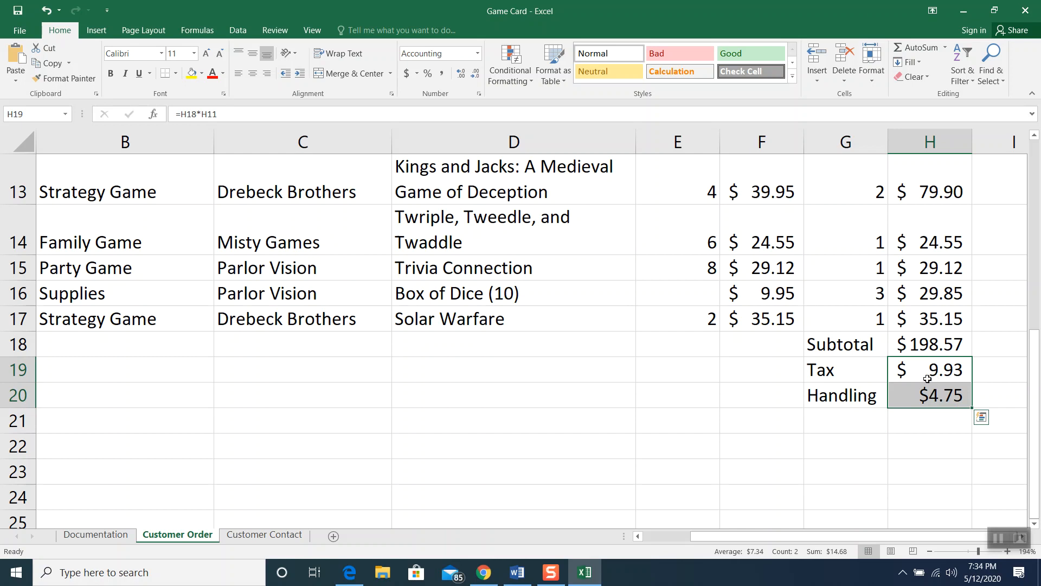
click(891, 441)
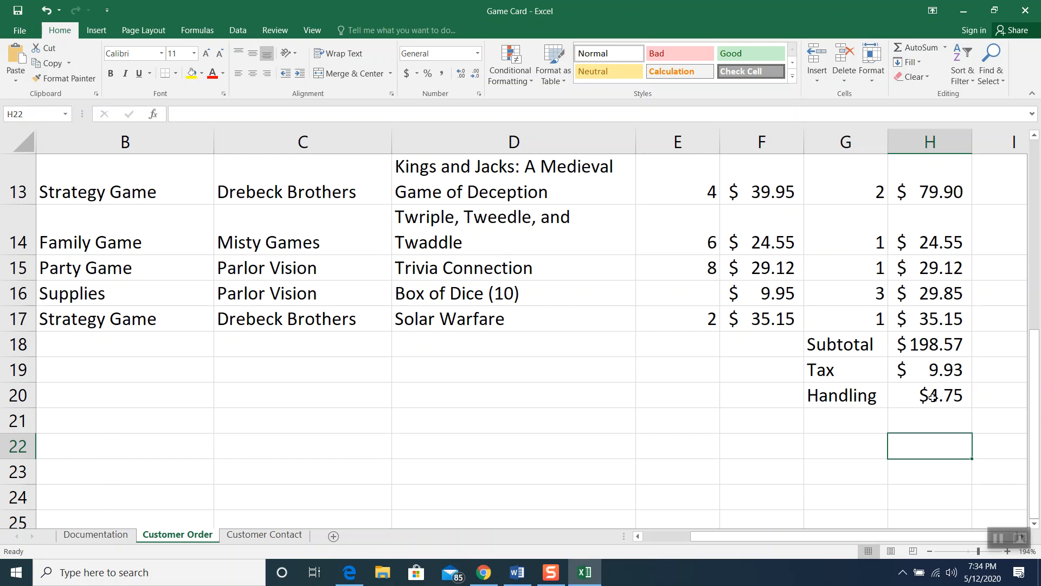
click(922, 372)
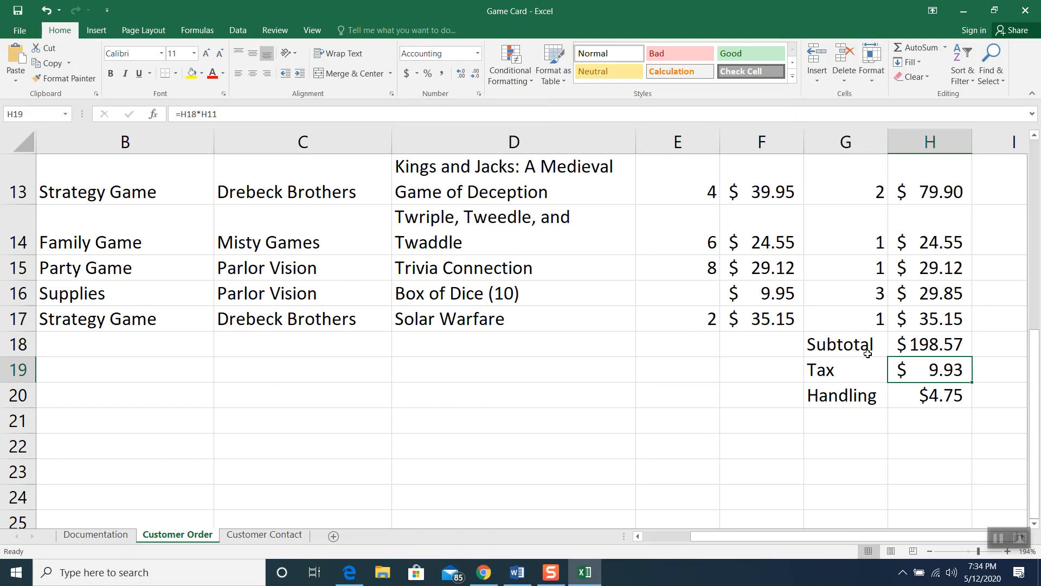
Choose Accounting from the Number Format list for cell H20
click(909, 391)
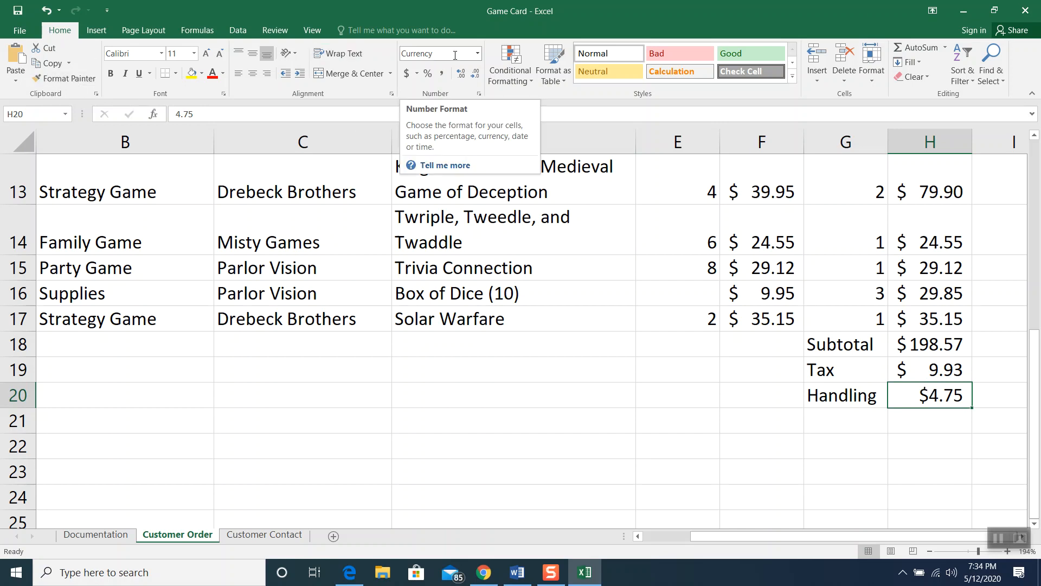
click(479, 54)
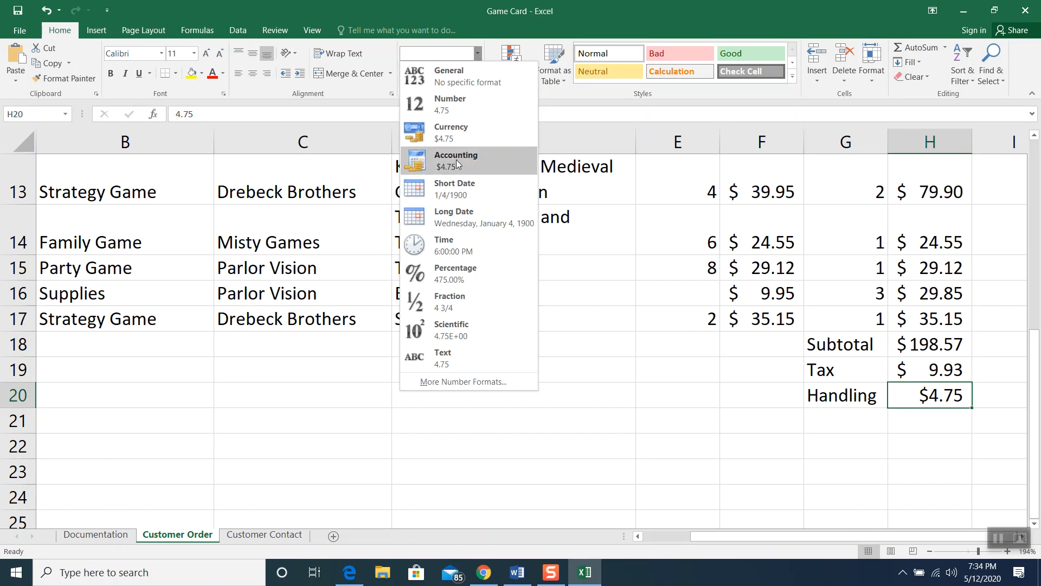
click(456, 159)
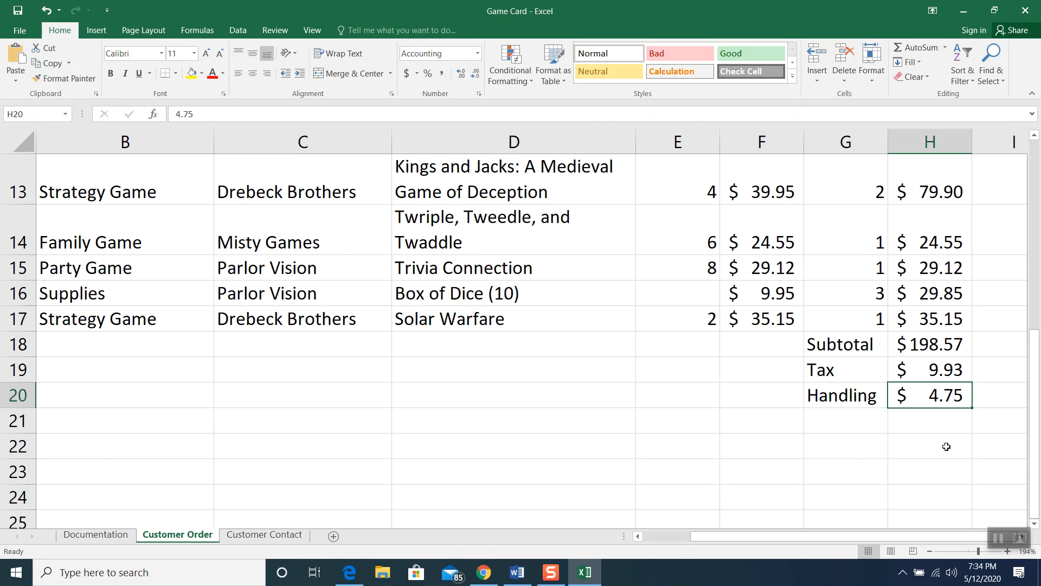
Label G21 'Total' and AutoSum H18:H20 into H21, giving $213.25
click(861, 424)
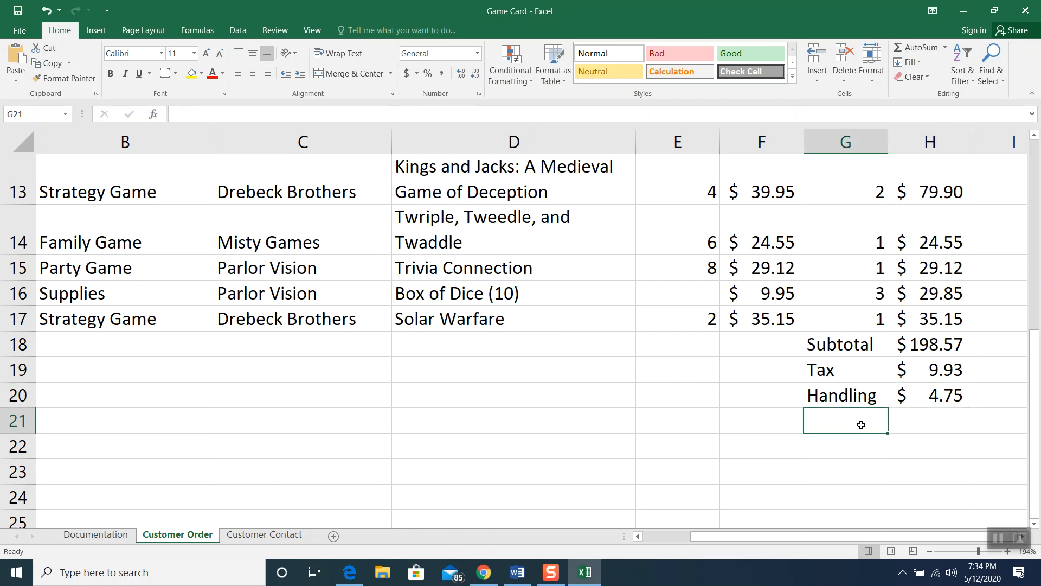
text(Total)
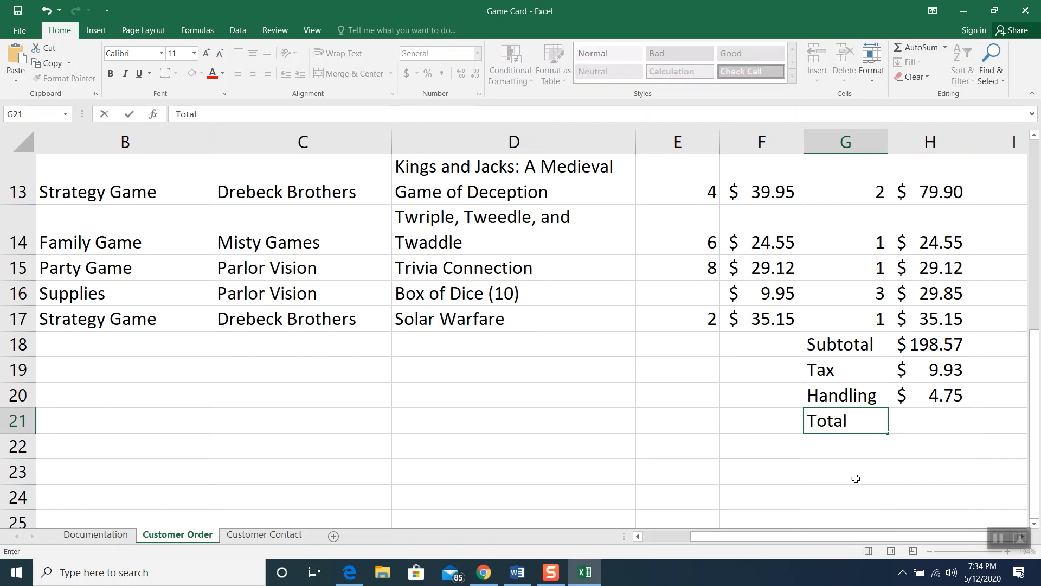
click(914, 416)
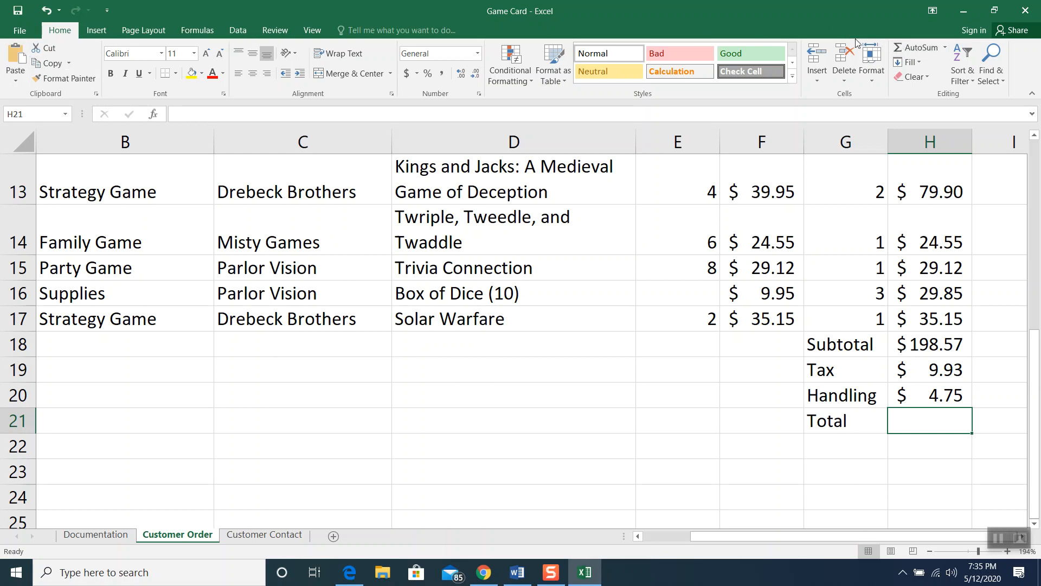
click(916, 47)
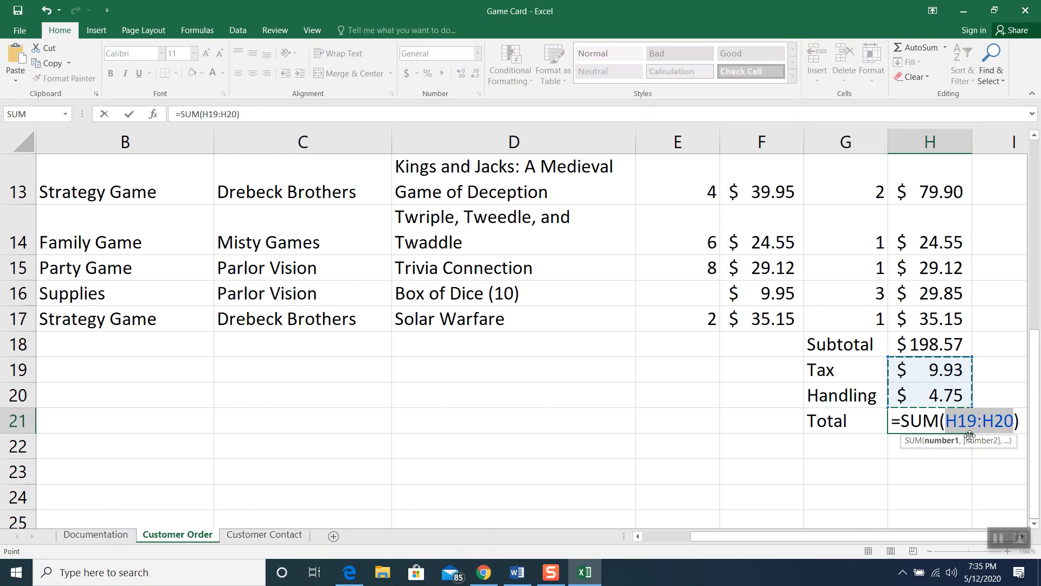
click(929, 343)
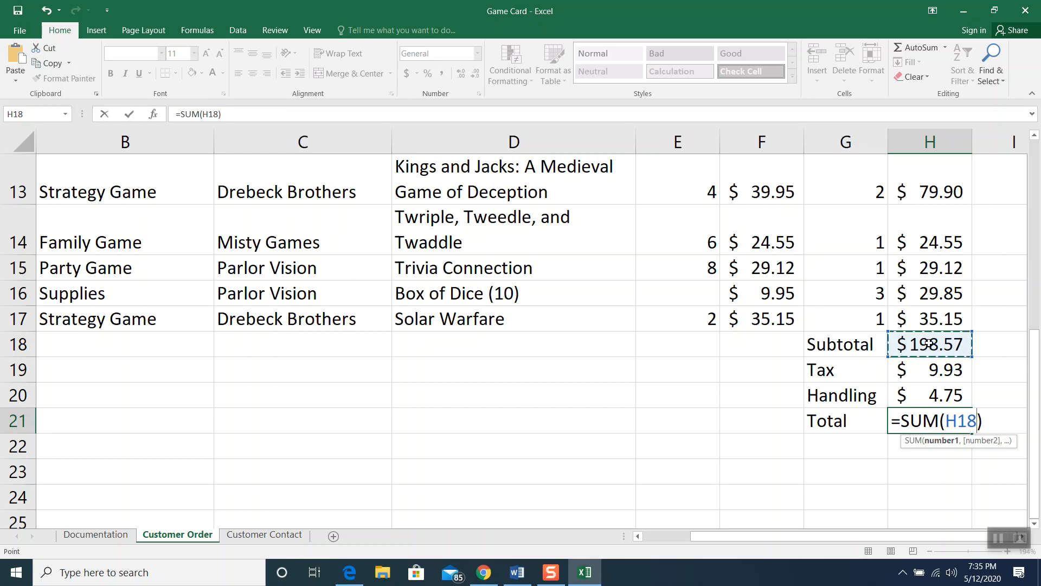
drag(928, 343, 928, 391)
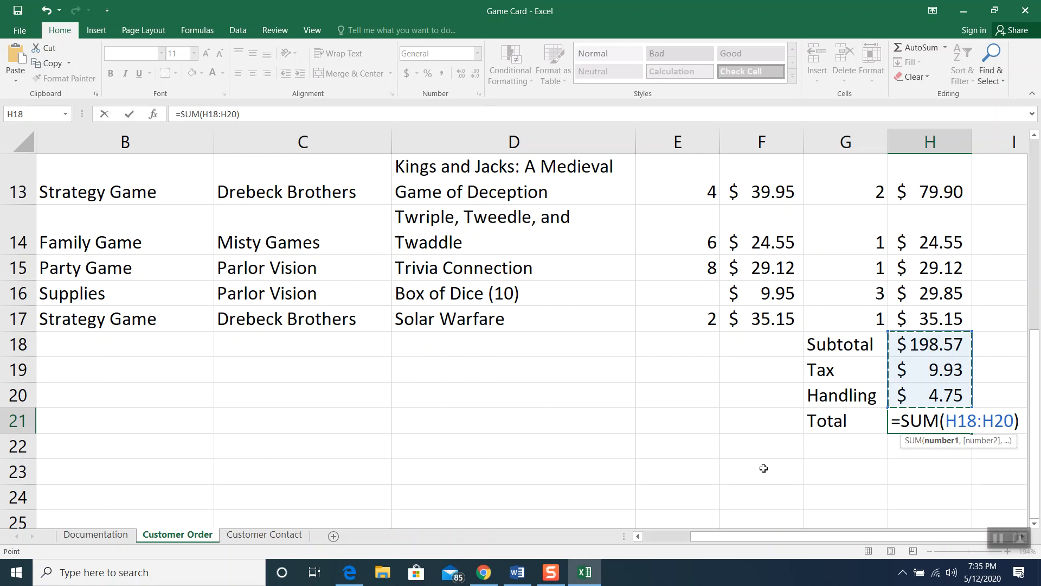
key(Return)
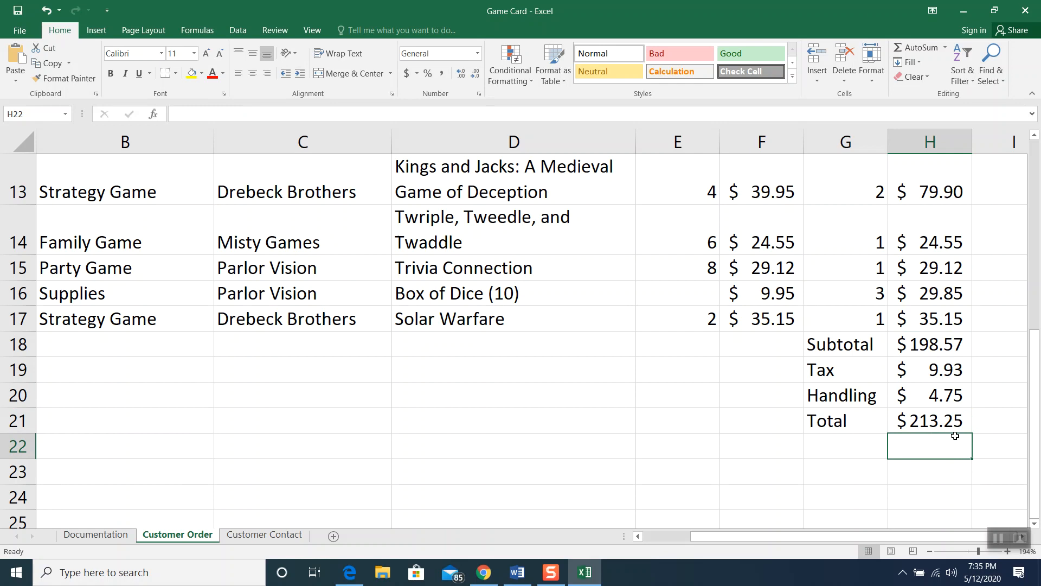
Scroll through the sheet to review it, then select the Subtotal-to-Total block G18:H21
scroll(955, 435, up, 1)
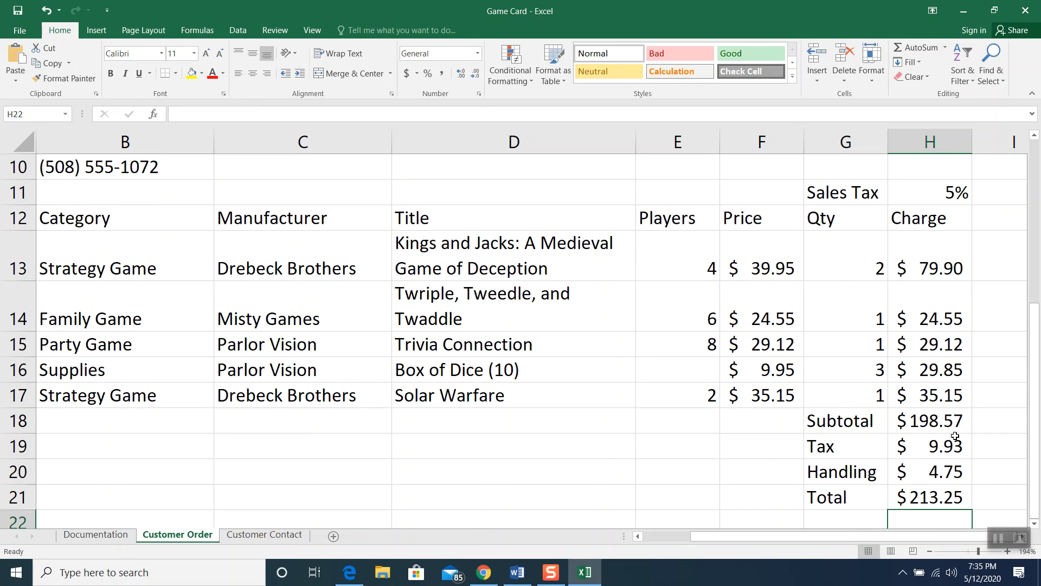
scroll(319, 419, up, 3)
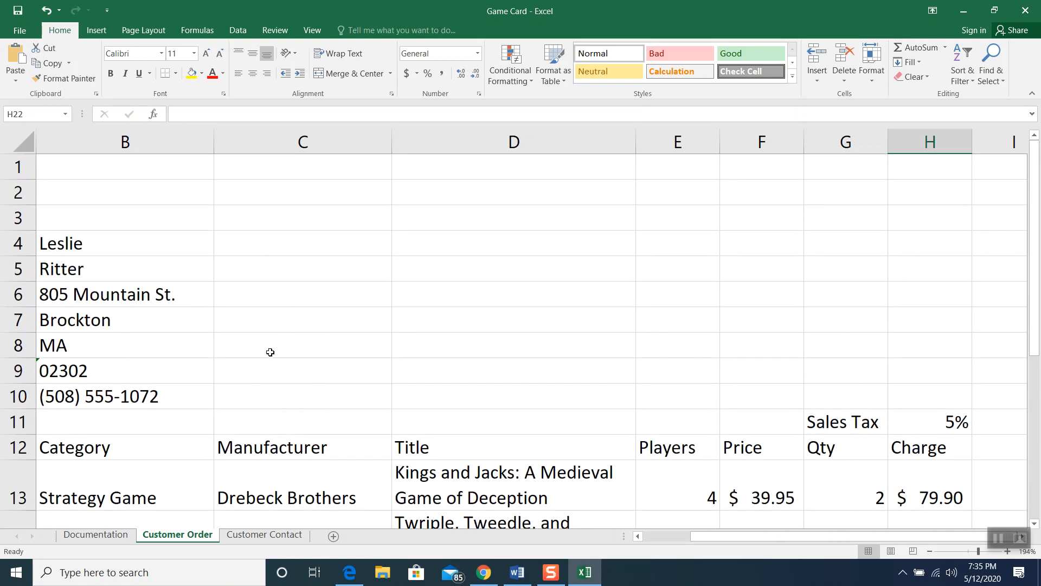
click(637, 537)
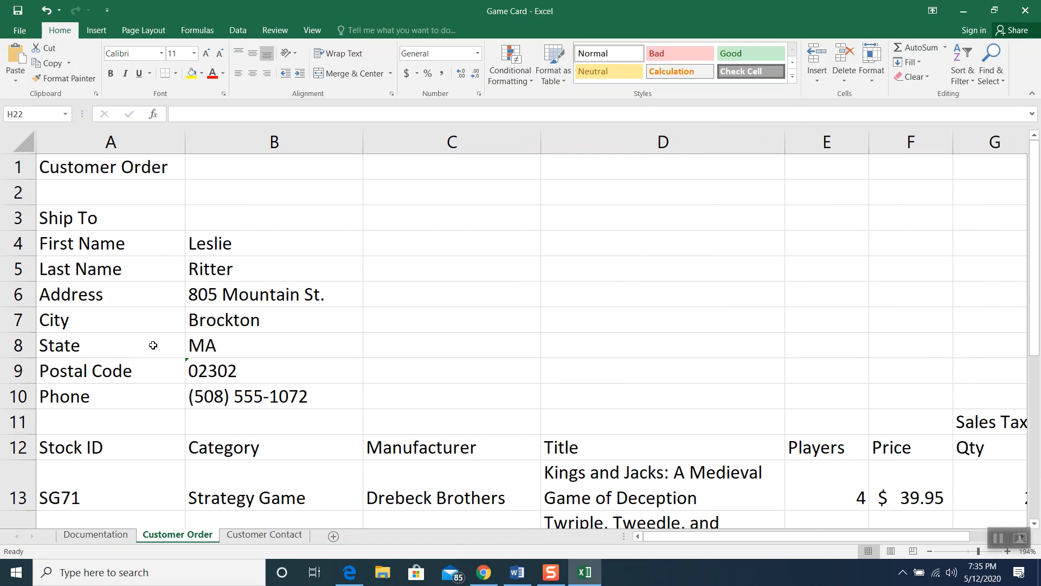
click(1000, 537)
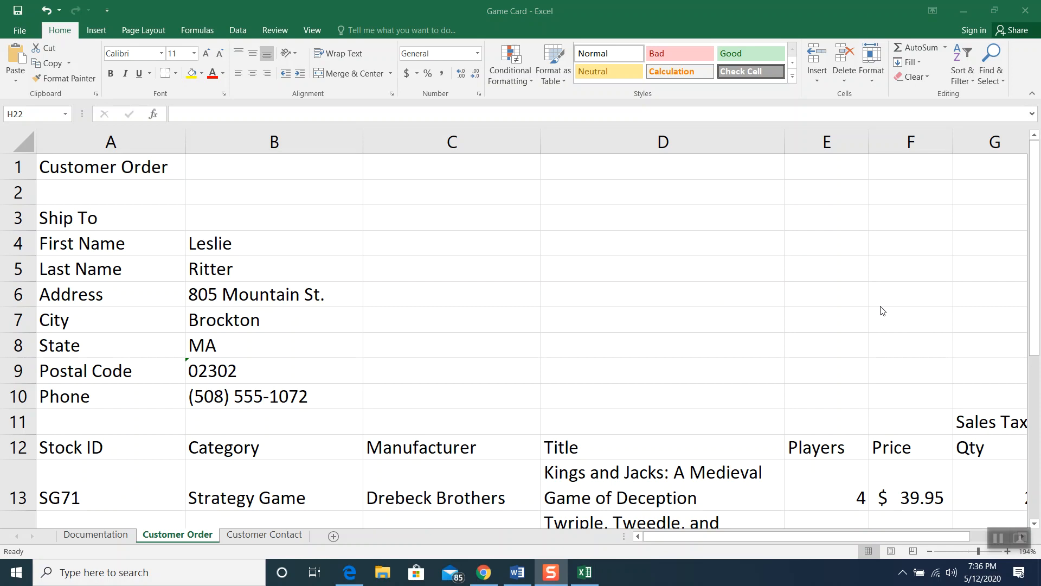
drag(1035, 255, 1034, 424)
drag(937, 539, 1003, 531)
scroll(867, 328, down, 2)
scroll(826, 328, up, 1)
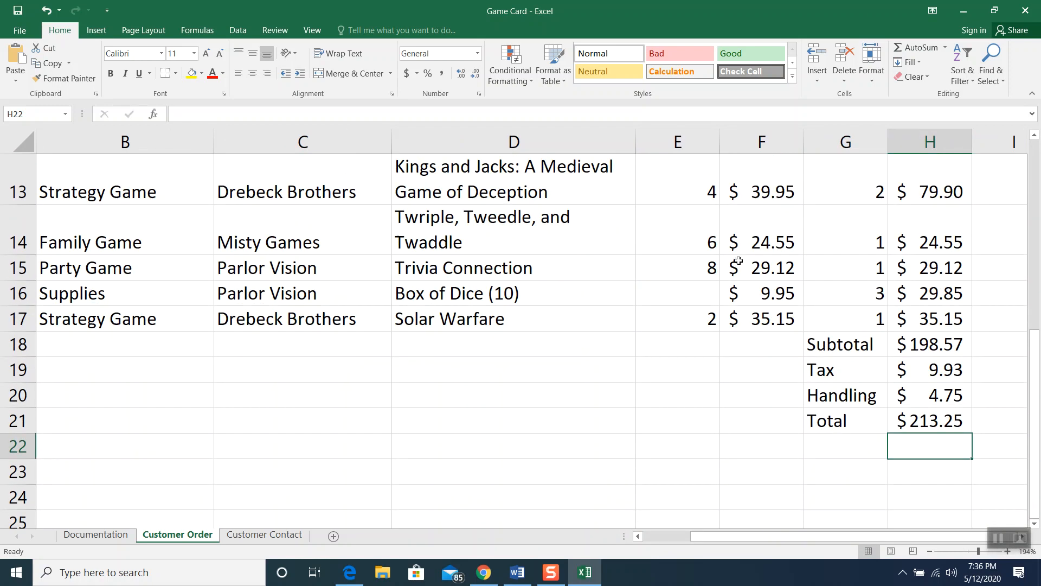
click(838, 346)
drag(838, 346, 926, 416)
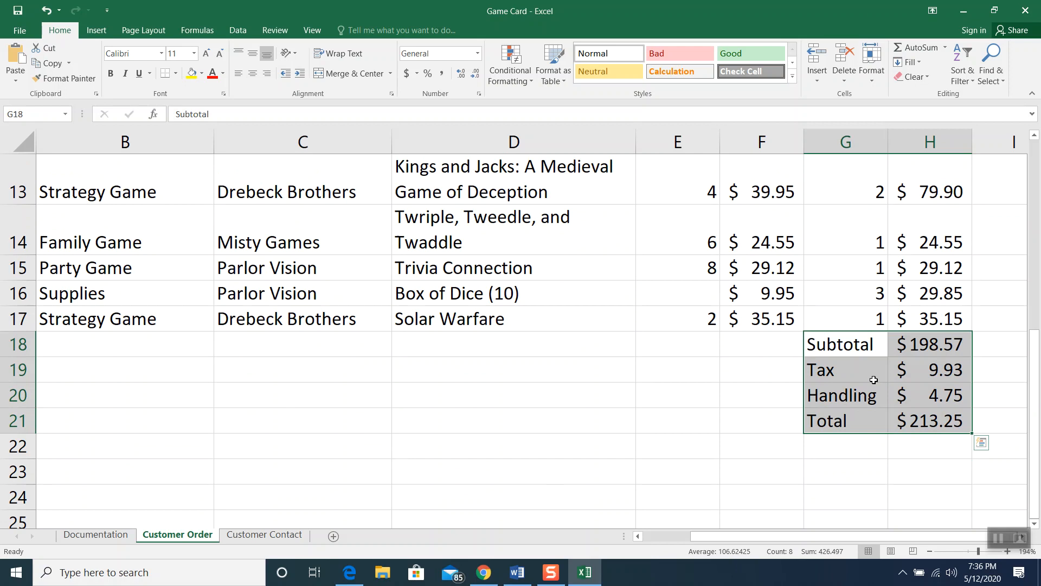
Apply a Bottom Border to G18:H21, then scroll back to the top of the sheet
click(176, 75)
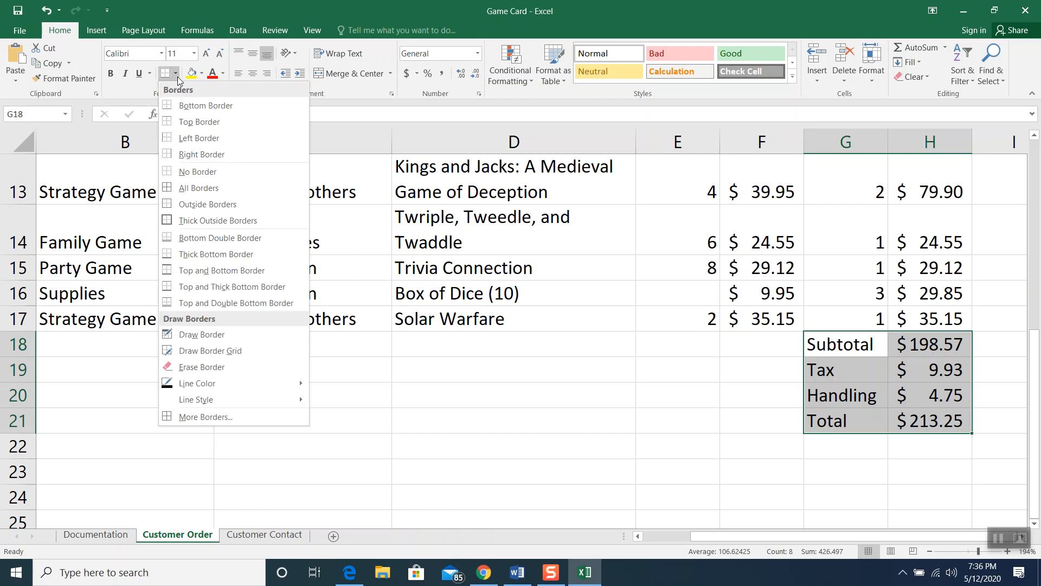
click(183, 107)
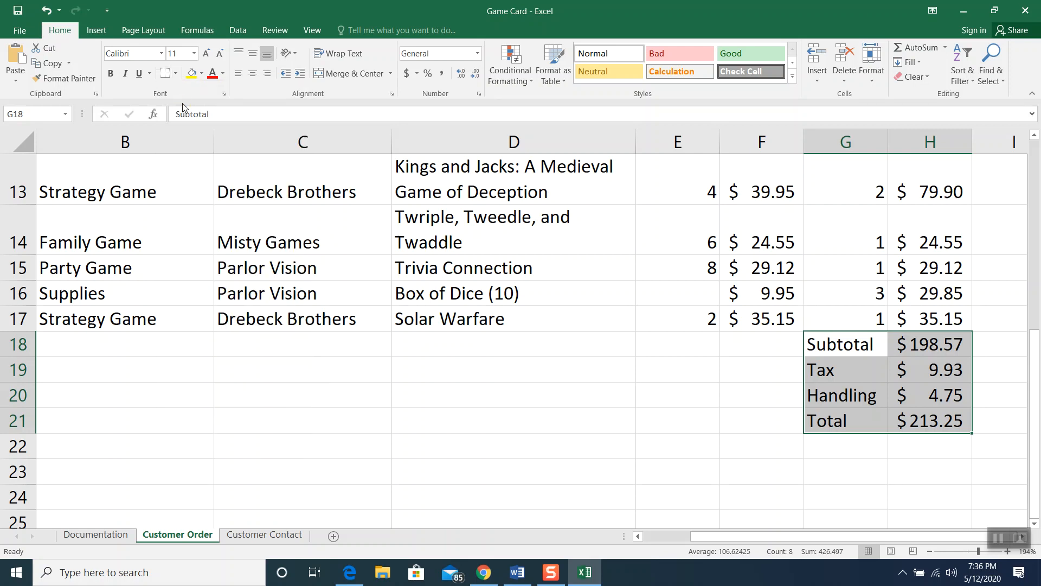
click(648, 418)
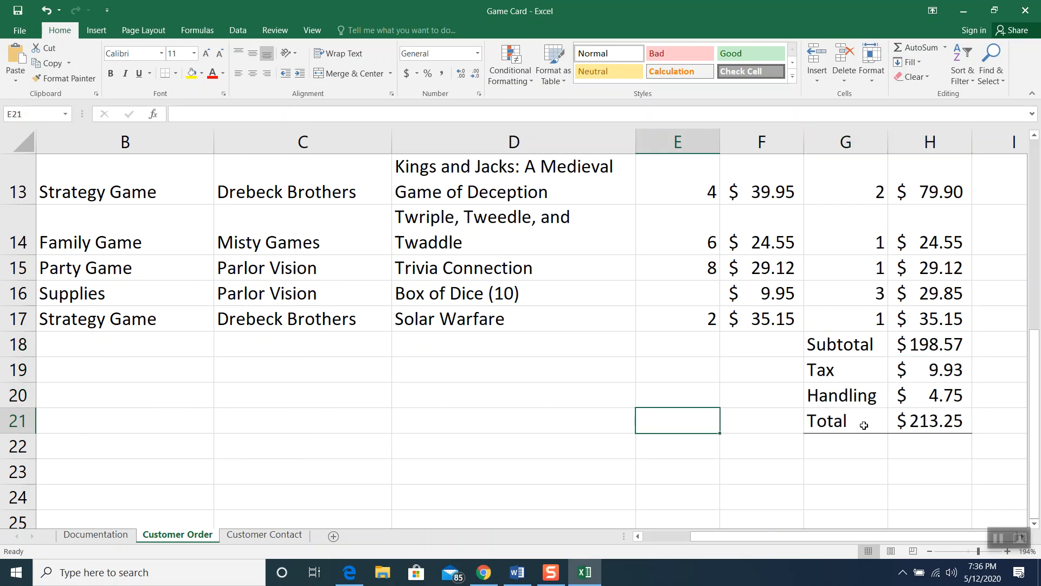
drag(728, 533, 627, 537)
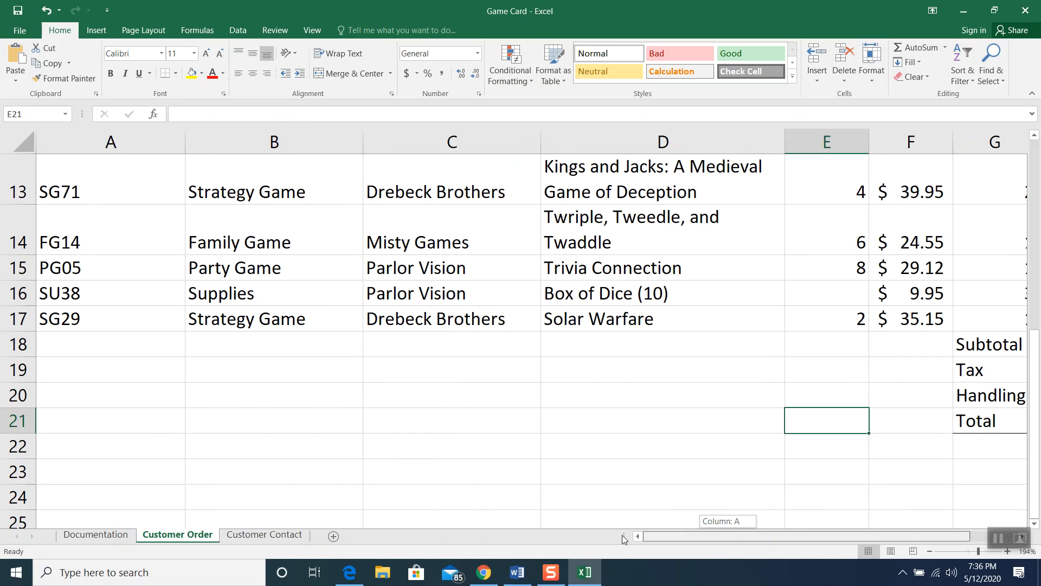
scroll(171, 309, up, 4)
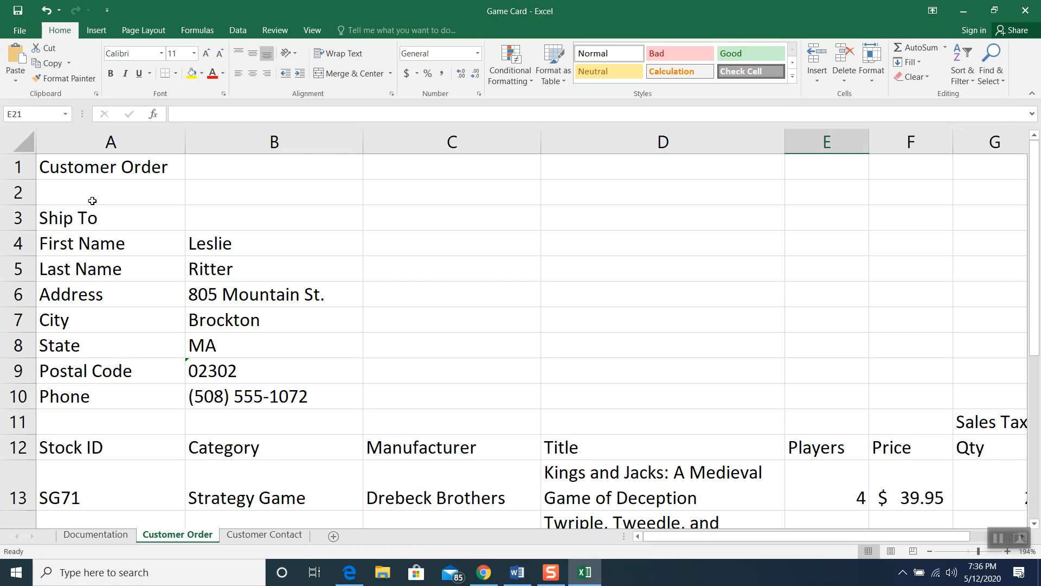
Move everything from A3 through the end of the item table so it starts at A9
click(79, 216)
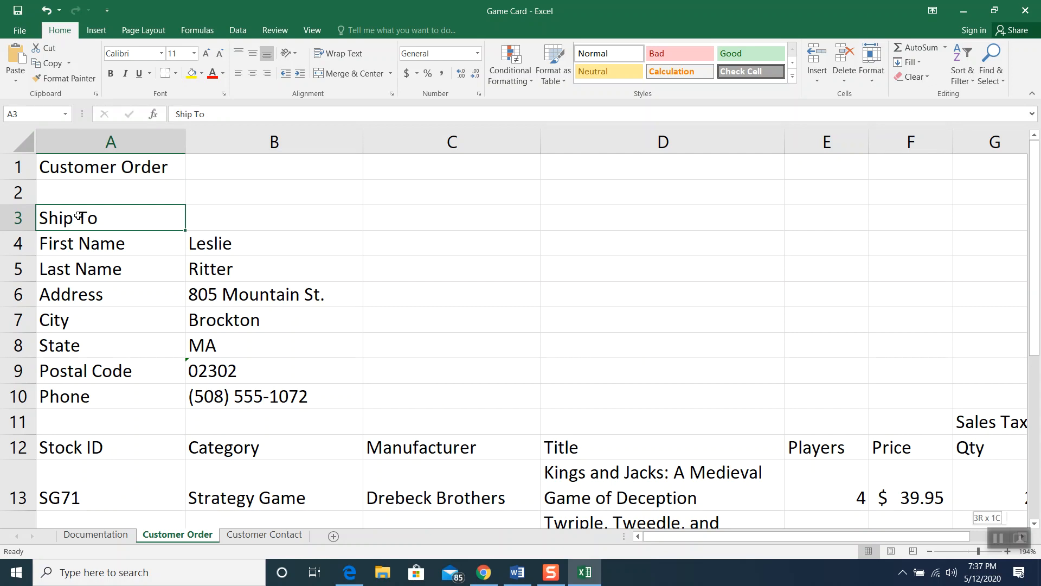
key(ctrl+shift+End)
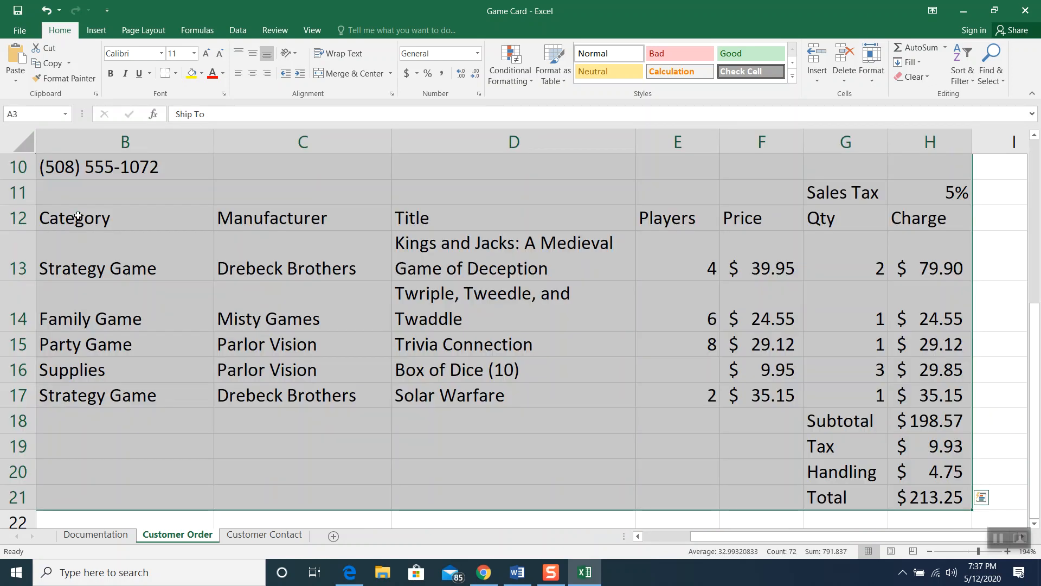
scroll(218, 325, up, 3)
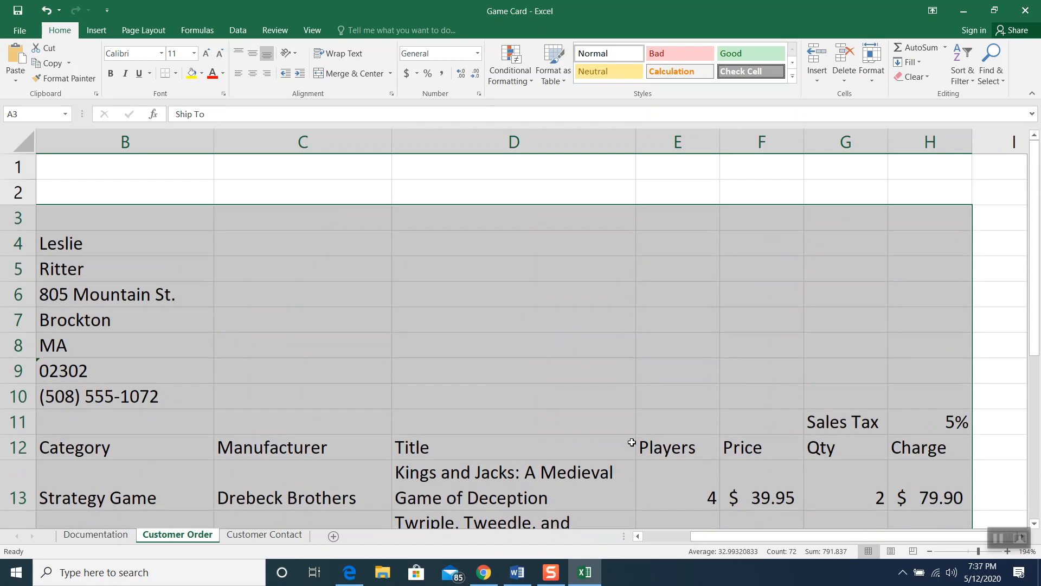
drag(717, 538, 640, 542)
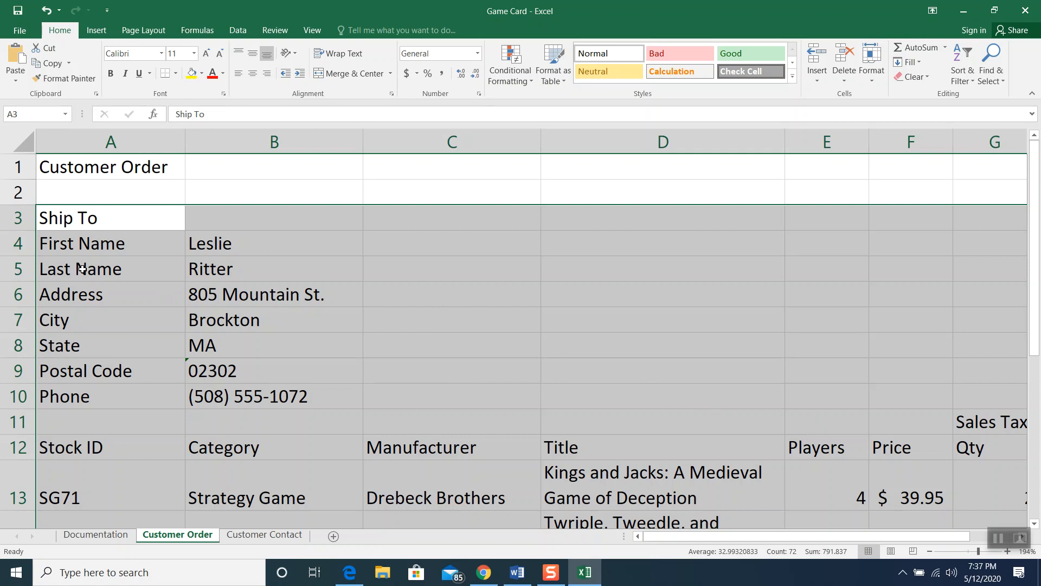
key(ctrl+c)
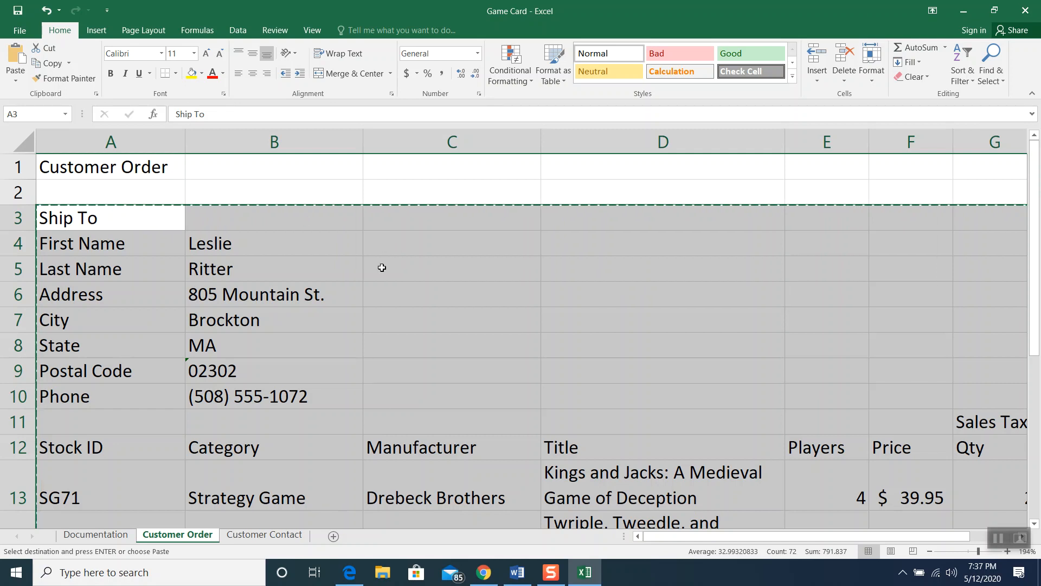
click(96, 367)
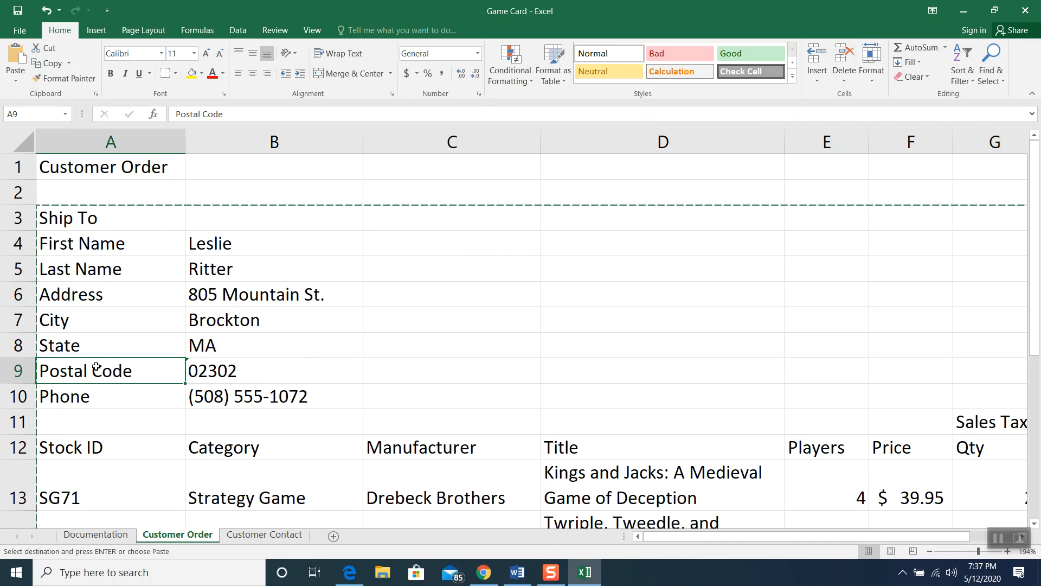
key(ctrl+v)
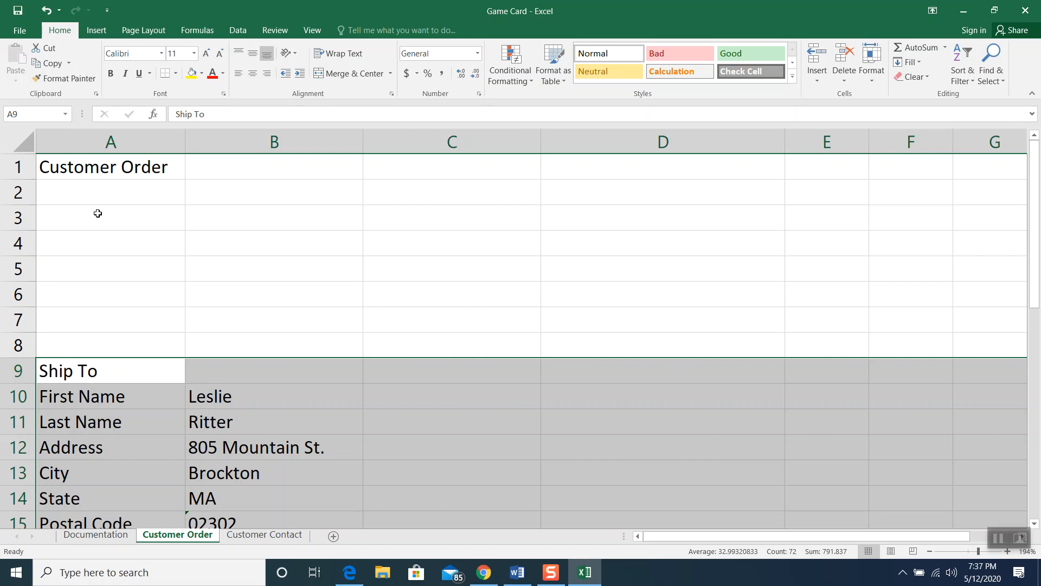
Enter Order ID with the order's ID, Shipping Date 4/3/2017 and Delivery standard in A3:B5
click(98, 213)
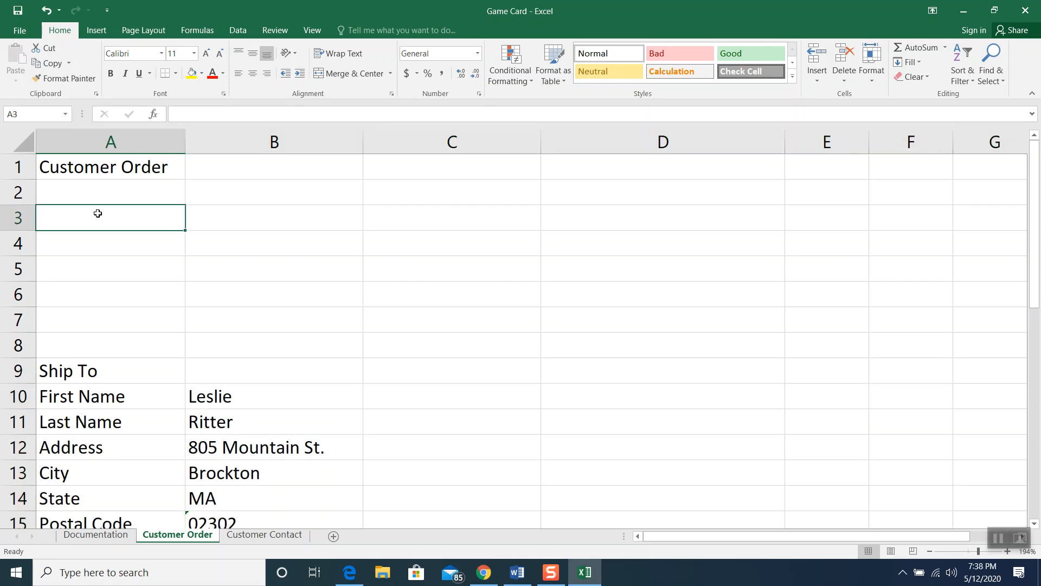
text(Order ID)
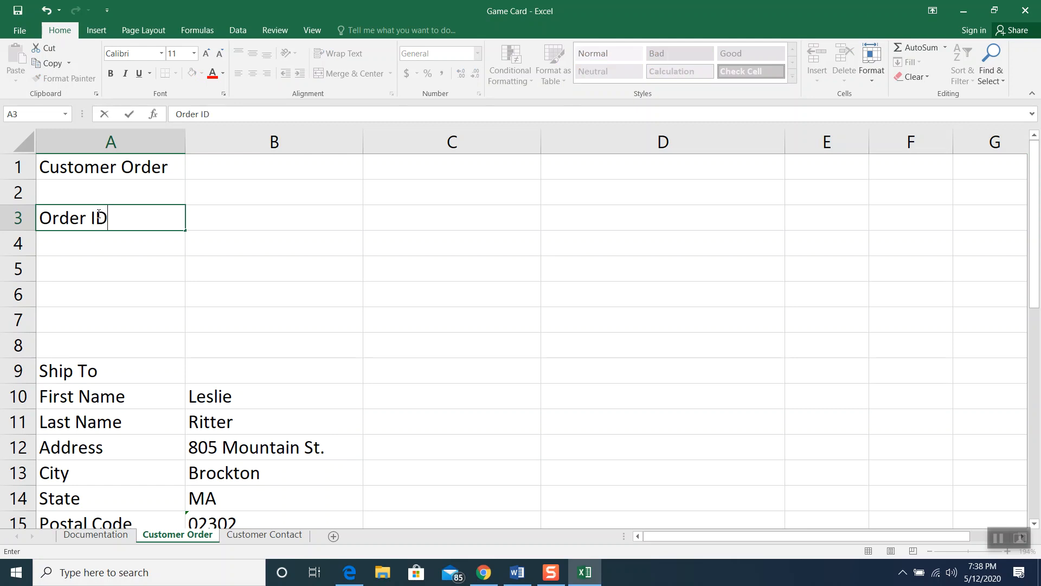
click(210, 218)
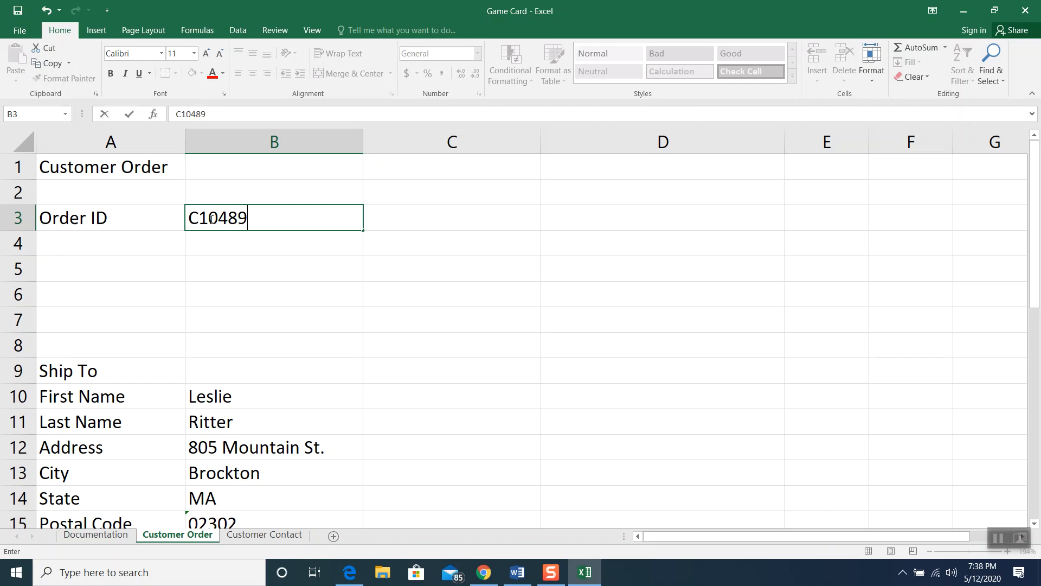
click(122, 243)
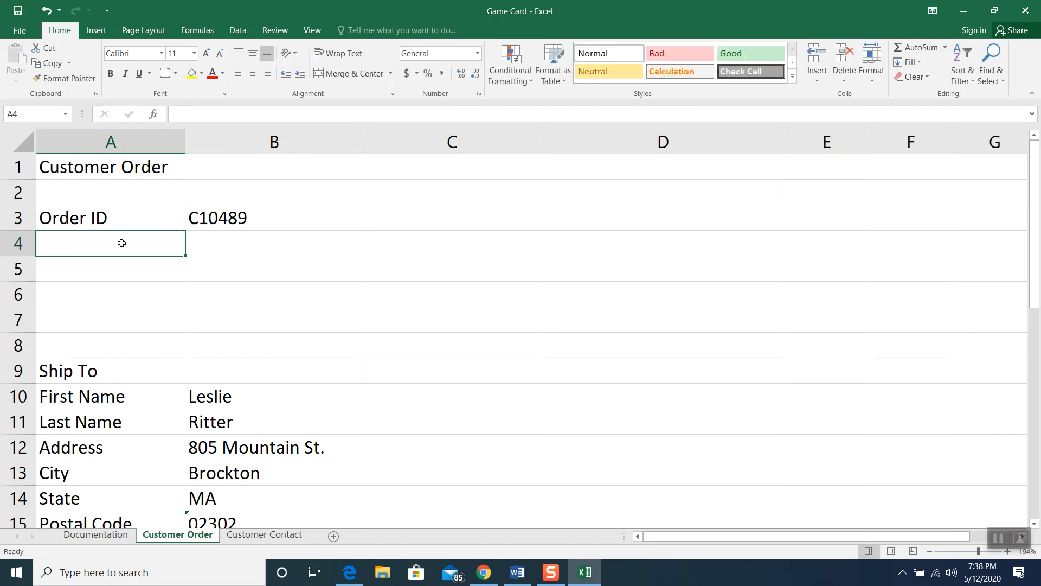
text(Shipp)
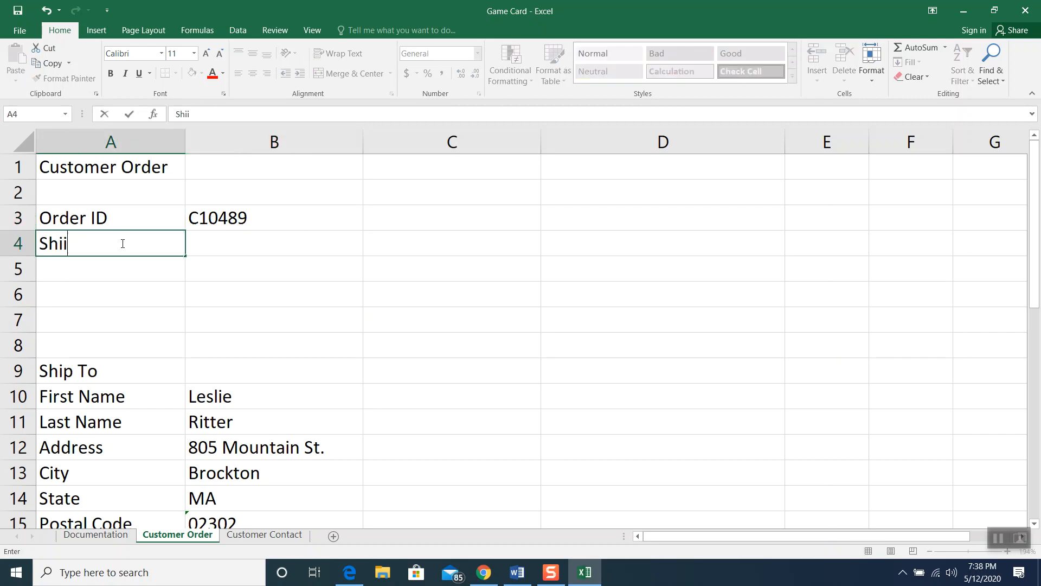
text(ing Date)
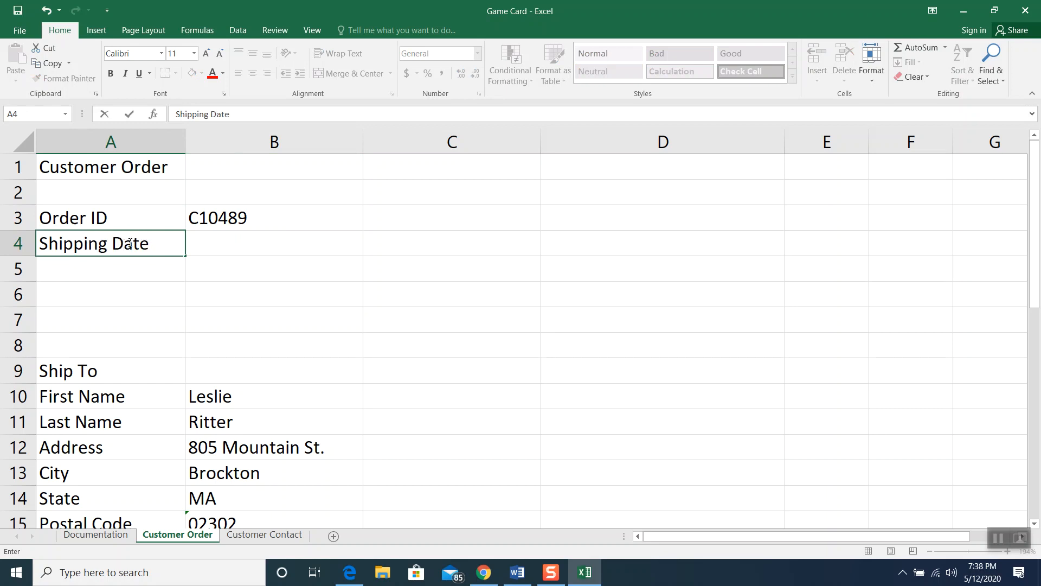
click(218, 237)
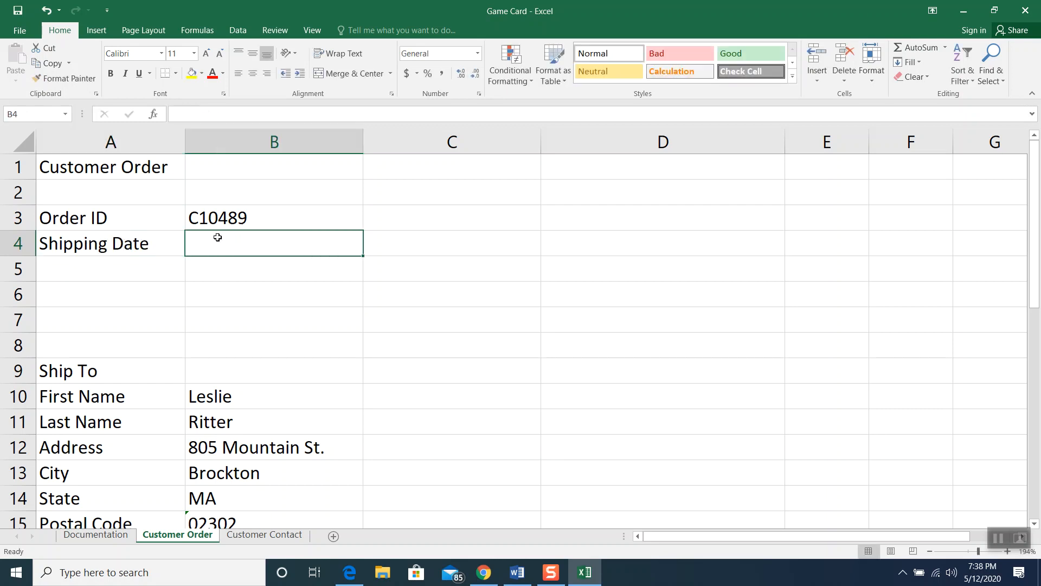
text(4/)
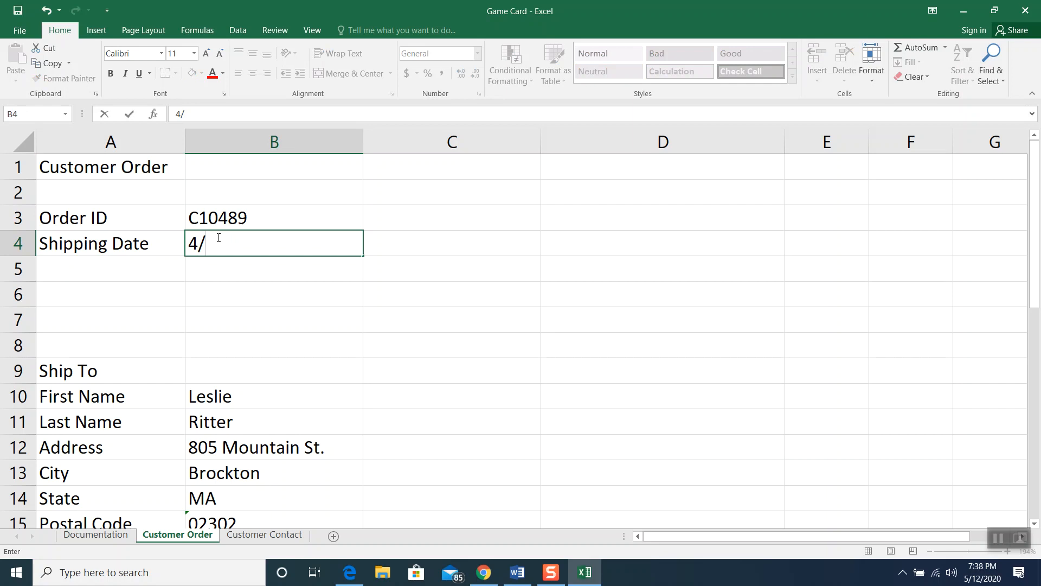
text(3/2017)
click(143, 271)
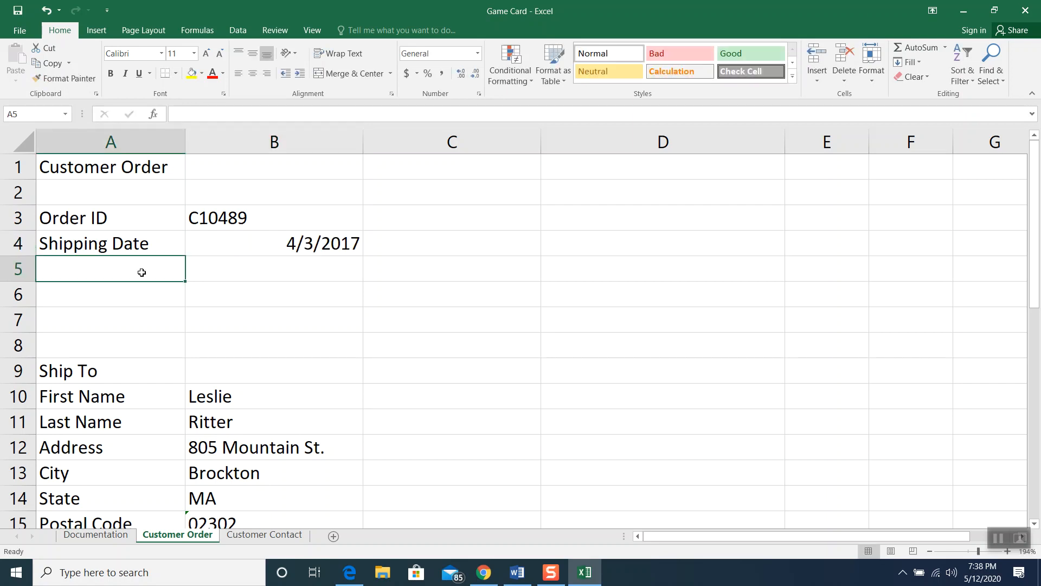
text(Delivery)
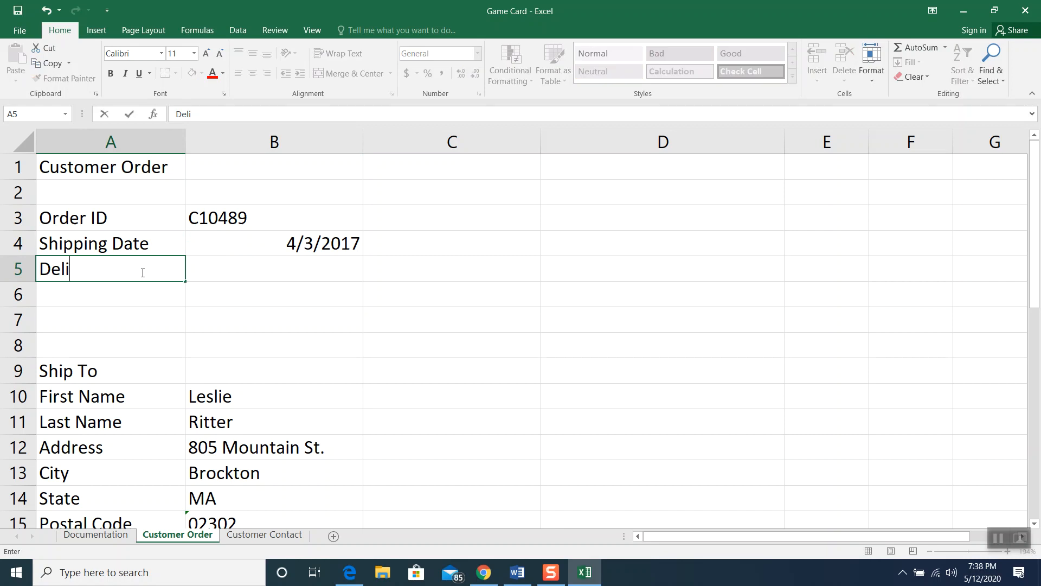
click(221, 263)
text(standard)
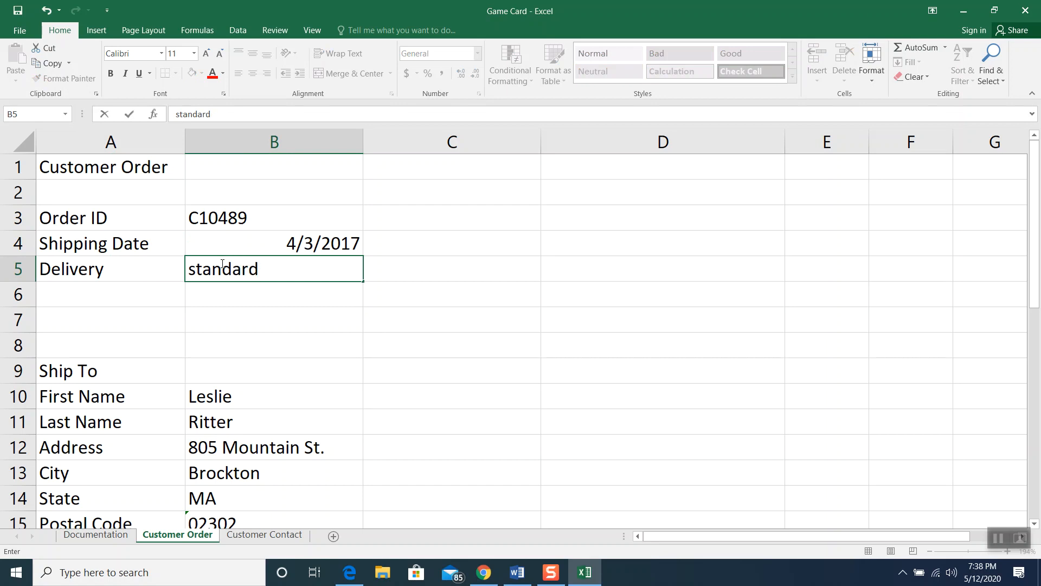
Add the Items Ordered and Total Charge labels in A6 and A7
click(136, 292)
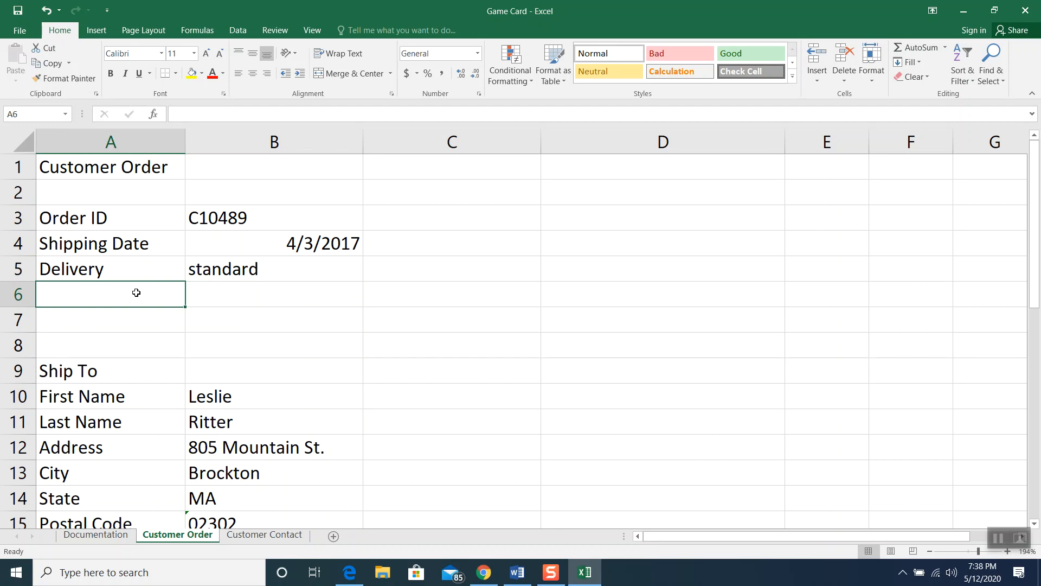
text(Items )
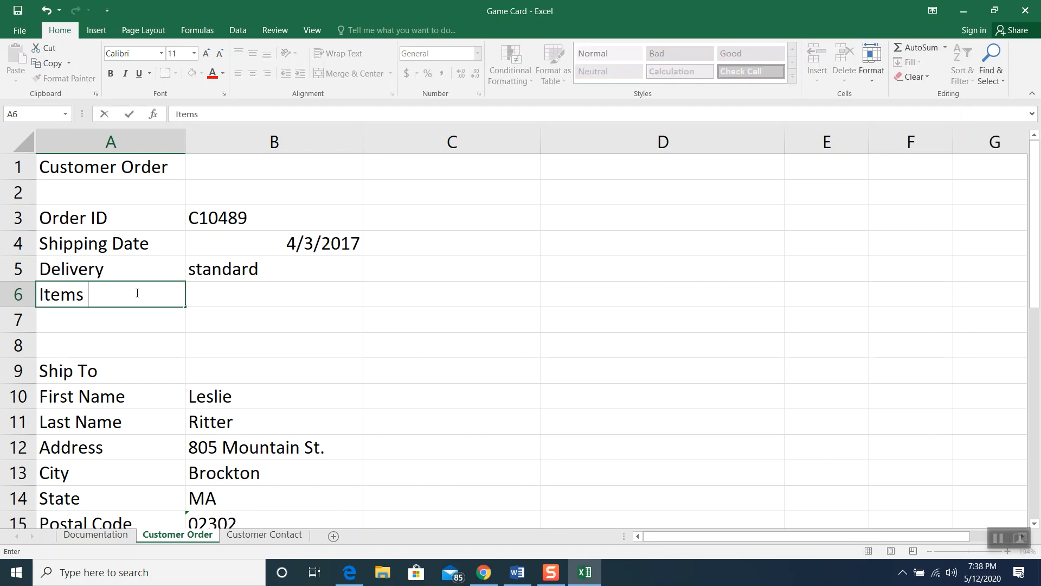
text(Ordered)
click(132, 314)
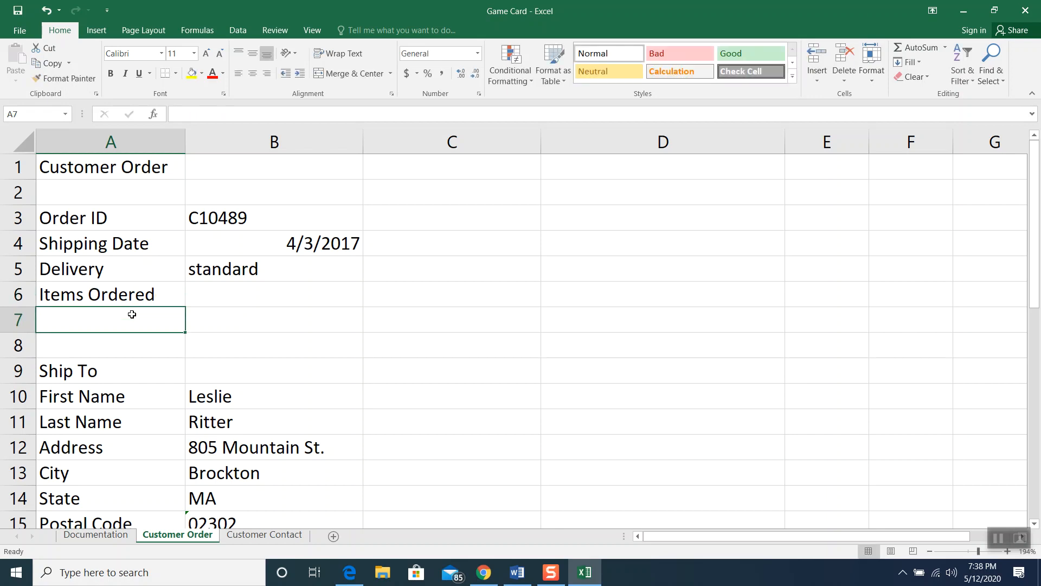
text(Total )
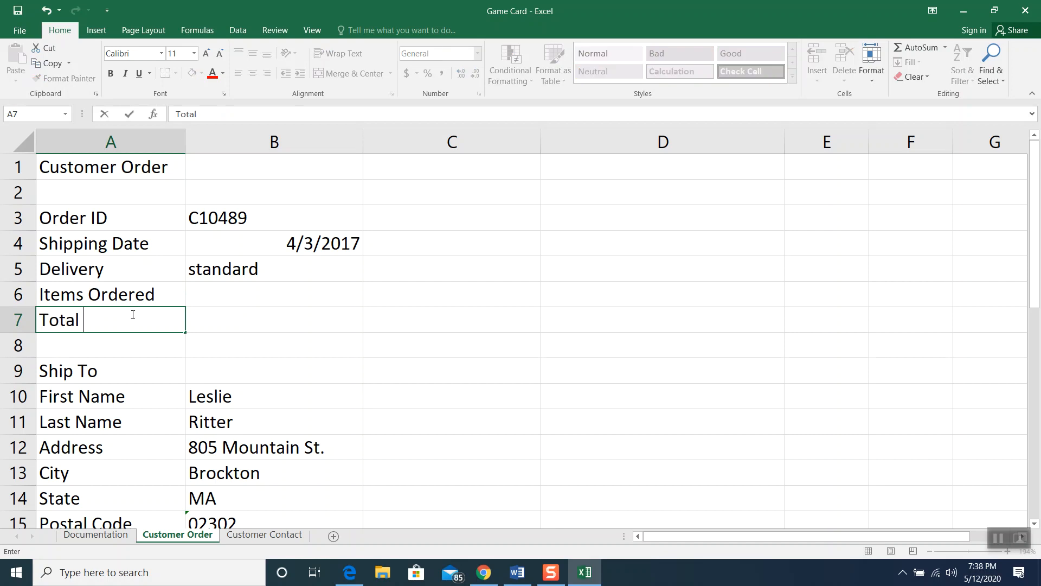
text(Charge)
click(301, 297)
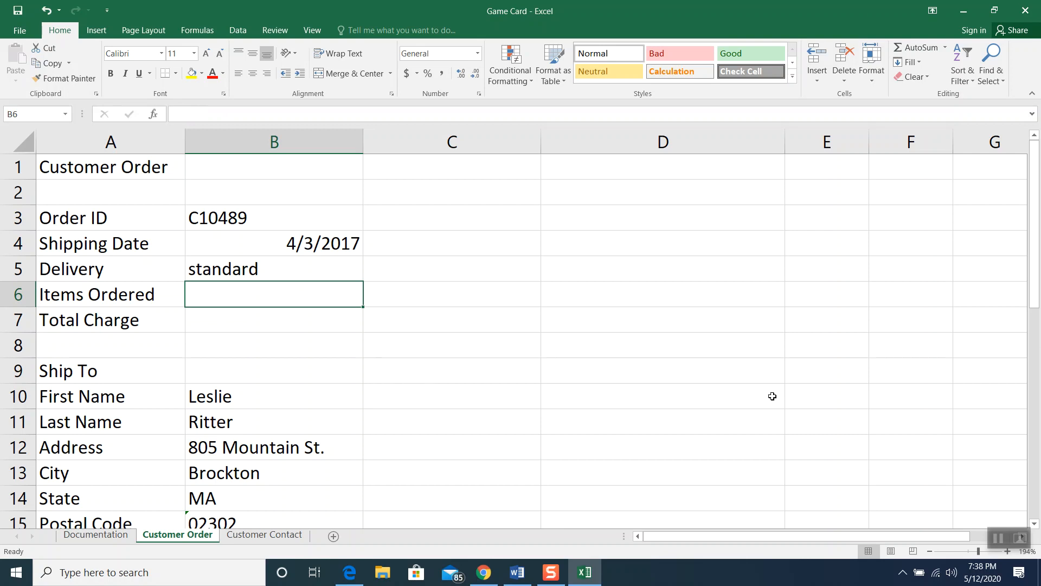
Review the quantity values in the Qty column G of the item table
scroll(772, 396, down, 5)
drag(684, 537, 759, 538)
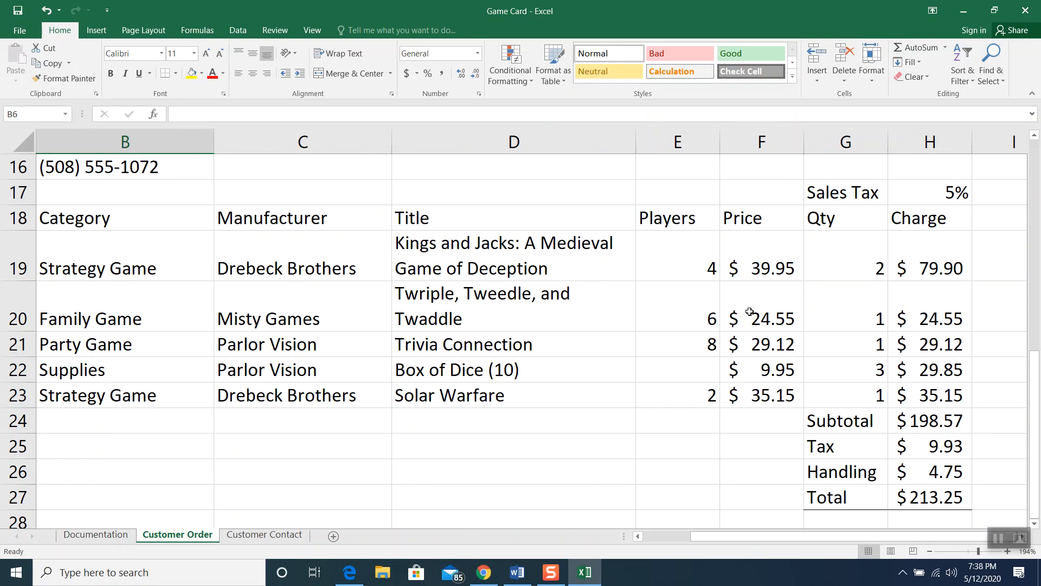
click(838, 254)
click(836, 303)
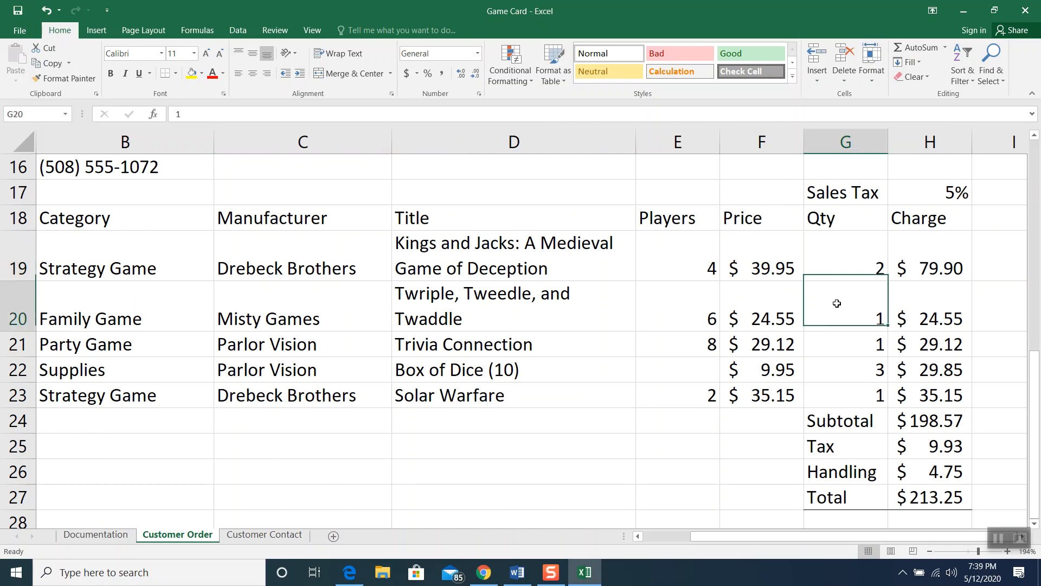
click(836, 351)
click(836, 368)
click(835, 394)
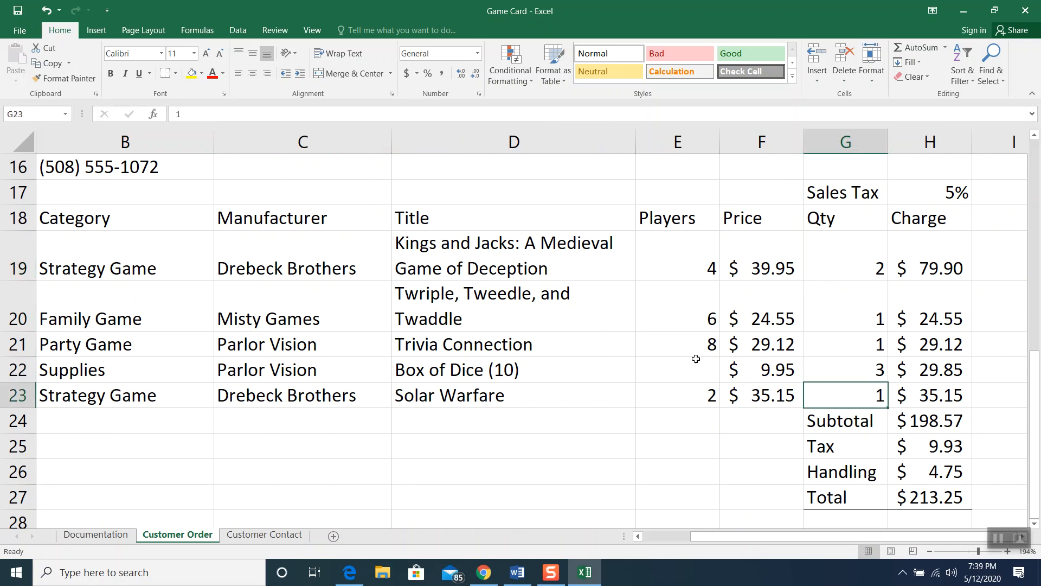
scroll(366, 333, up, 5)
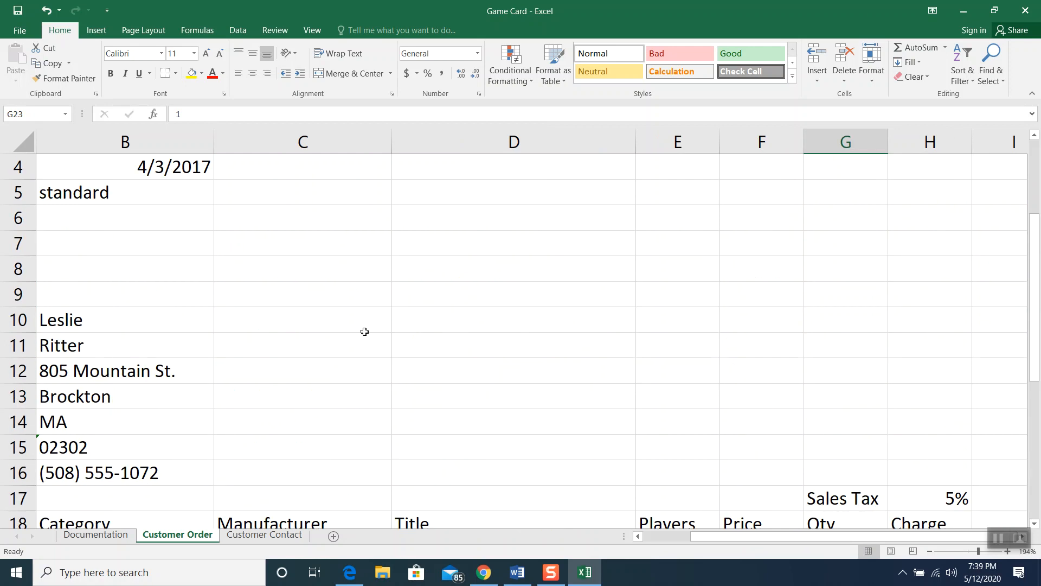
drag(798, 534, 659, 551)
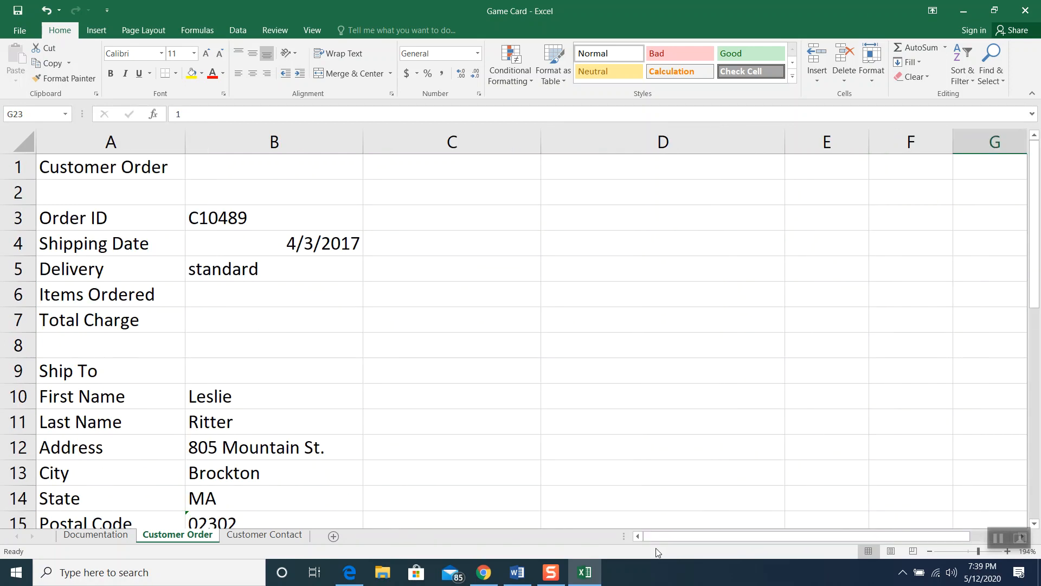
Enter =COUNT(G19:G23) in B6 to count the item quantities
click(274, 293)
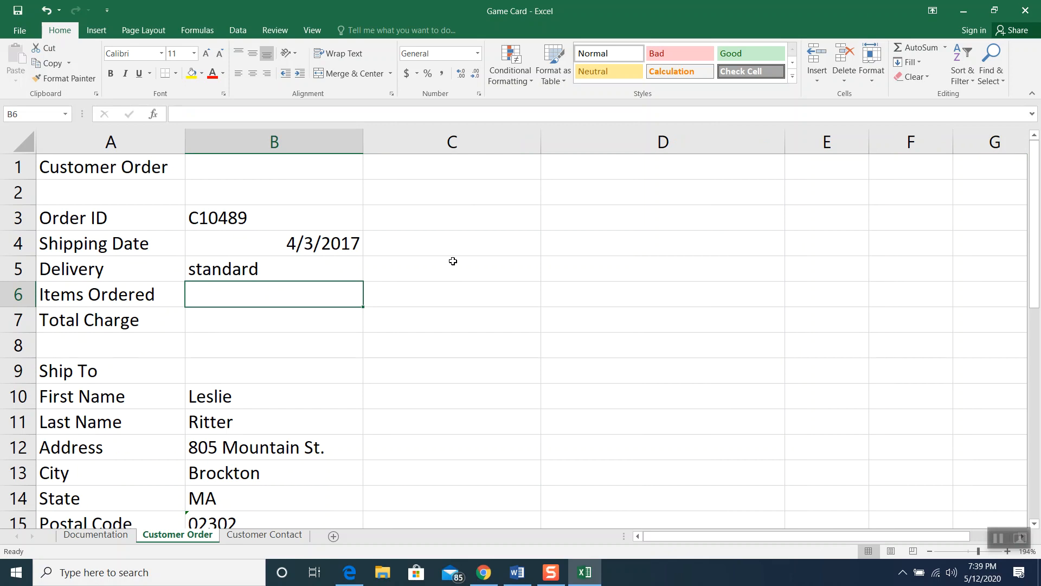
text(=cou)
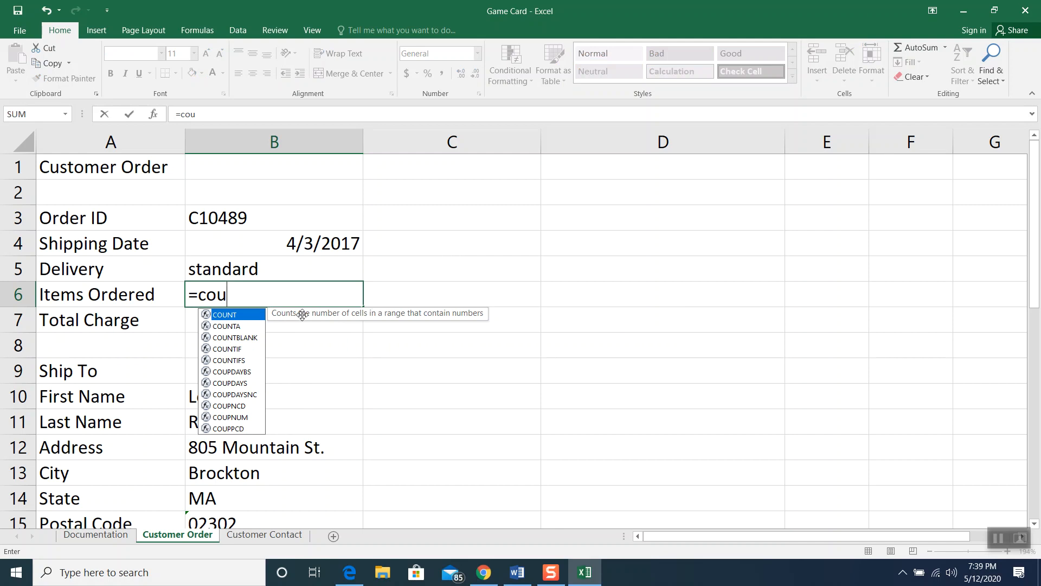
double_click(229, 316)
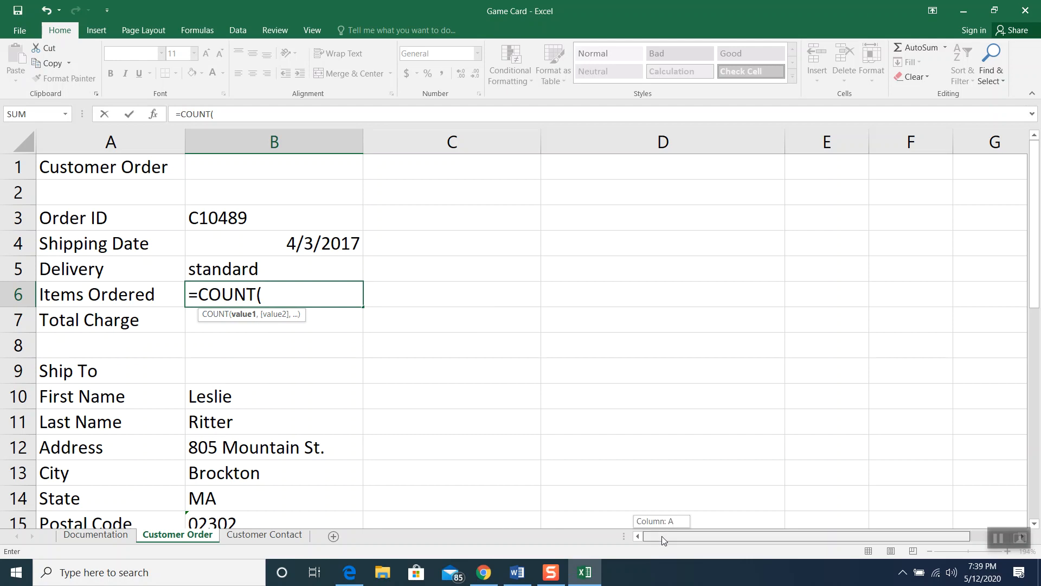
drag(661, 536, 739, 539)
scroll(719, 309, down, 3)
scroll(718, 309, down, 2)
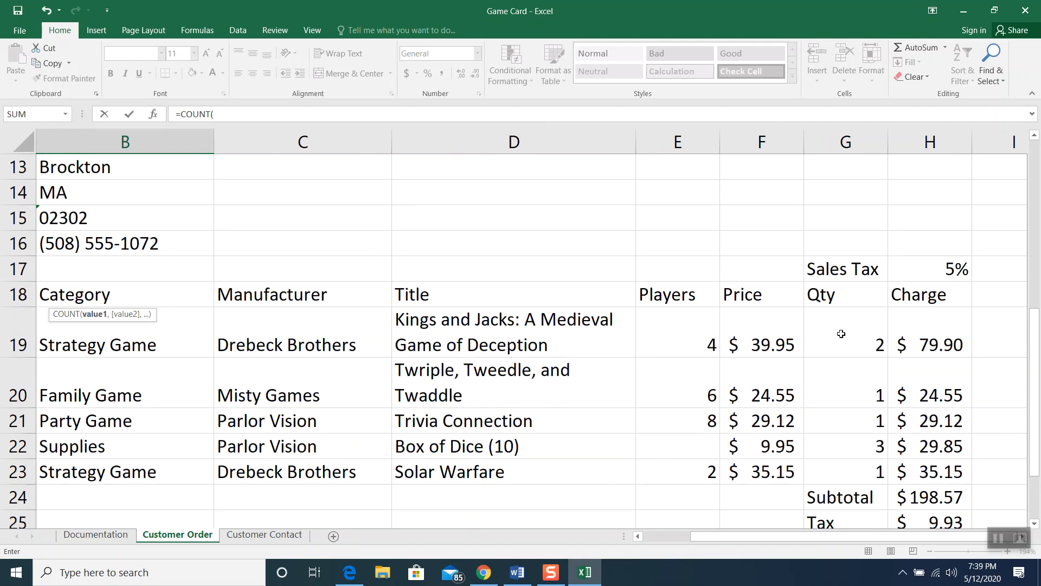
click(841, 333)
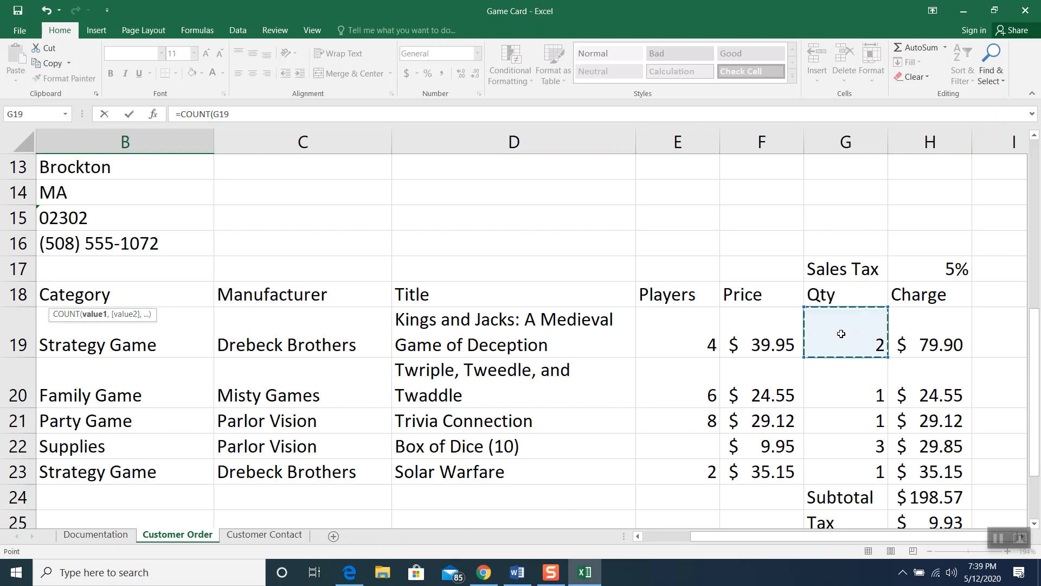
drag(841, 334, 838, 465)
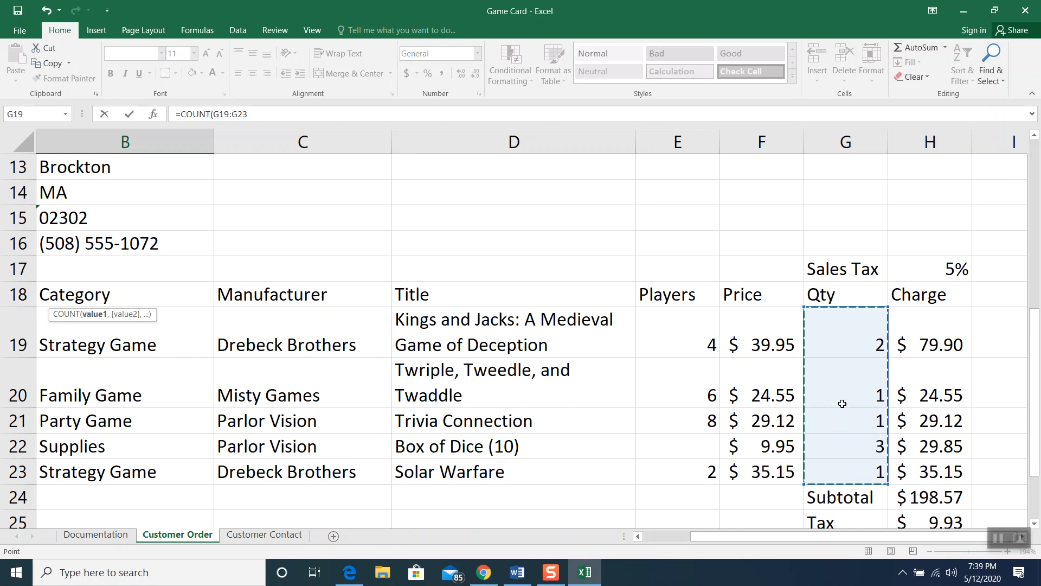
key(Escape)
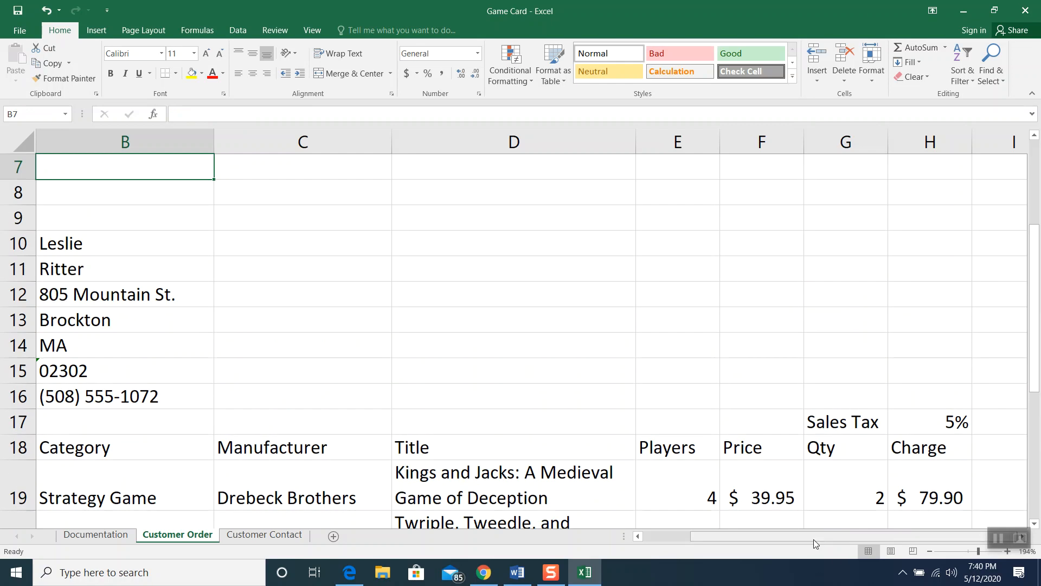
scroll(813, 539, left, 2)
scroll(451, 390, up, 1)
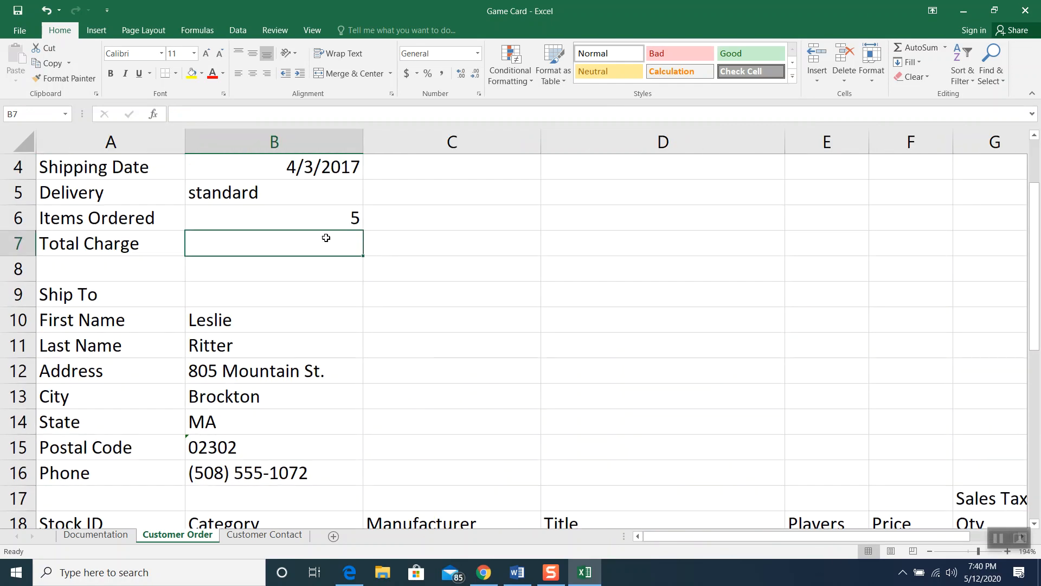
Check the COUNT formula in B6, then select the Total Charge cell B7
click(321, 215)
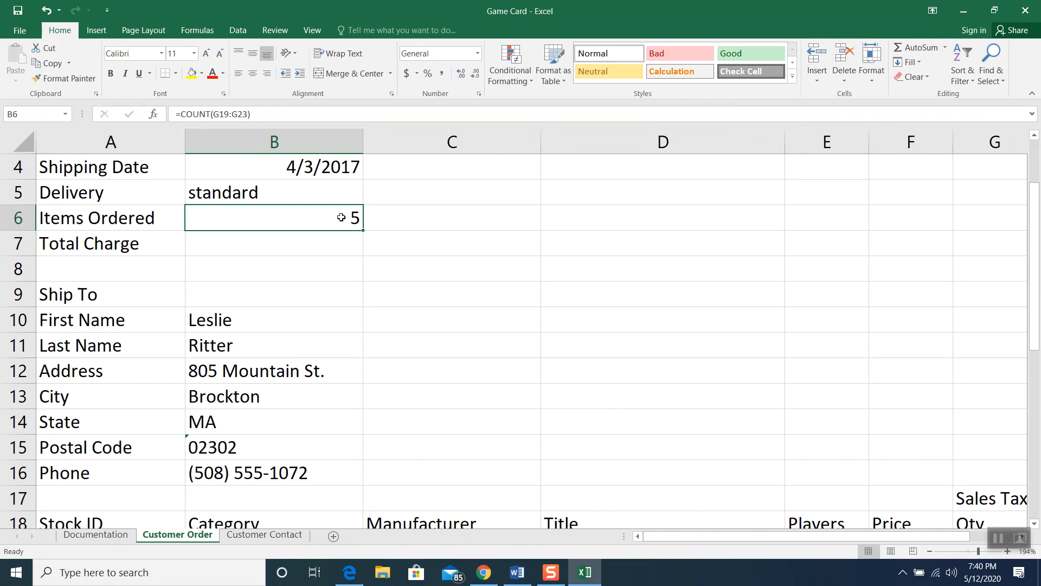
scroll(844, 404, down, 1)
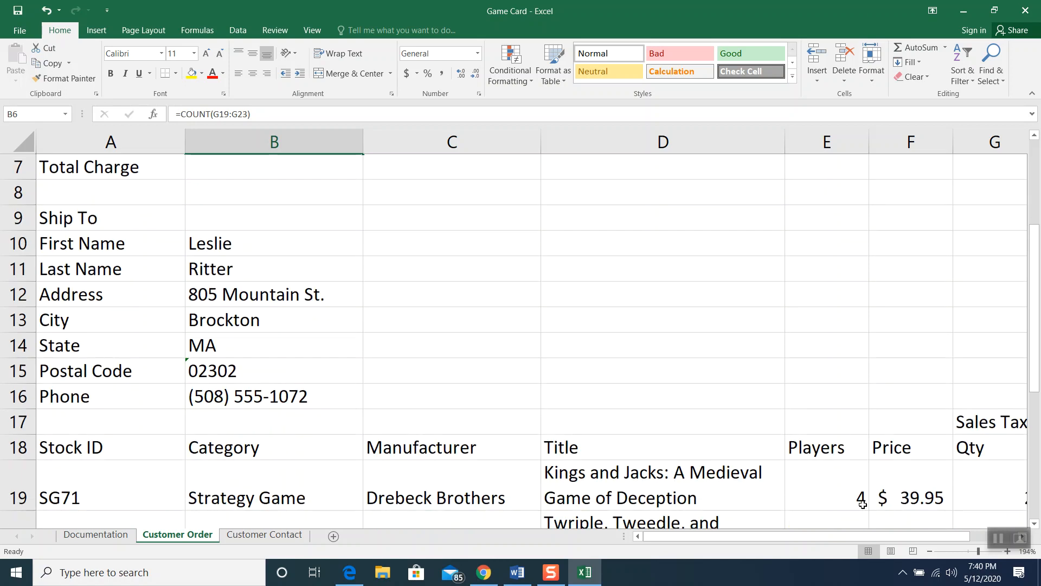
scroll(862, 504, up, 1)
scroll(862, 504, up, 1)
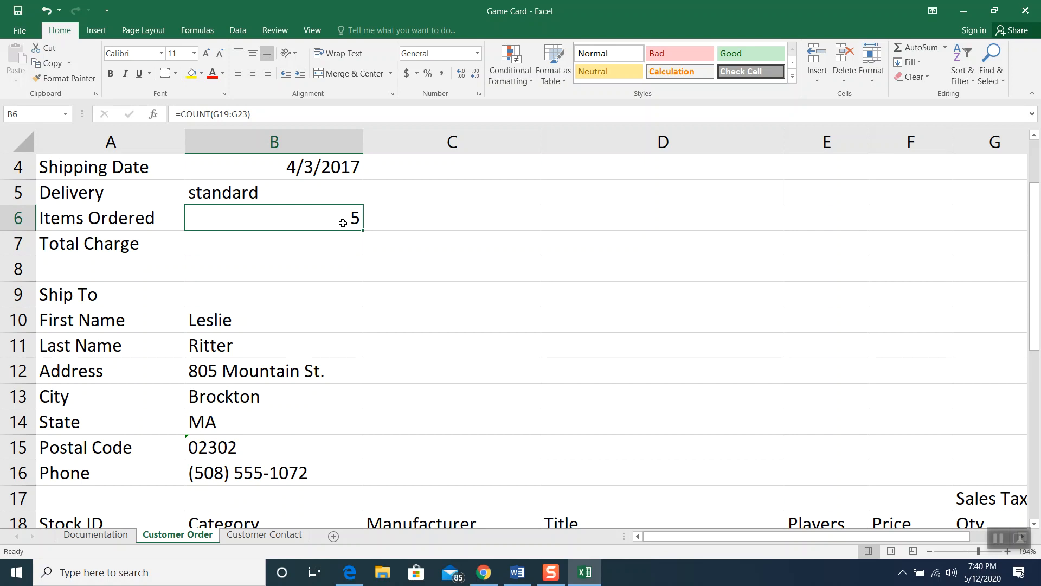
click(336, 246)
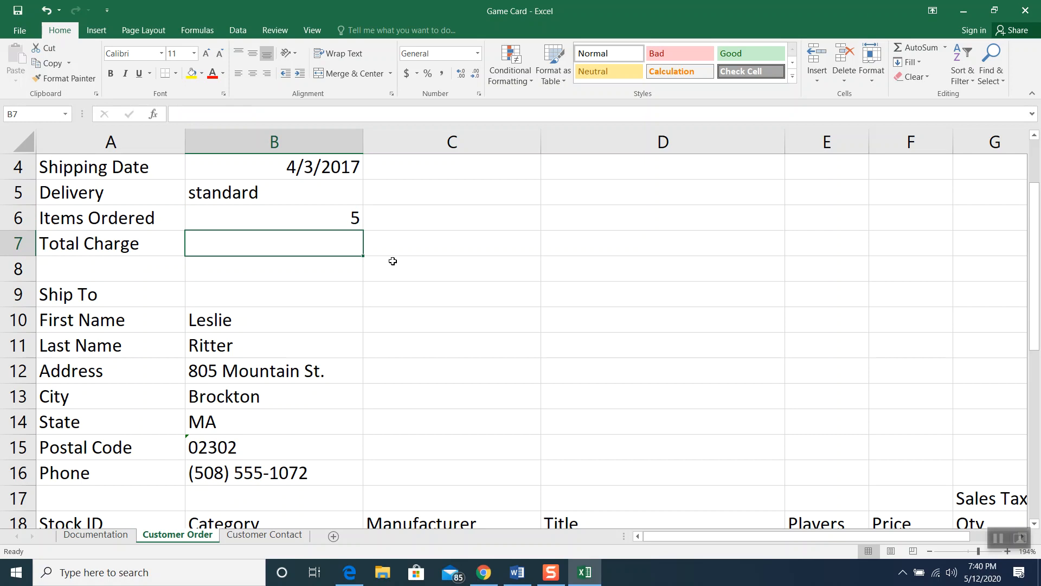
Zoom the sheet out to 130% so the whole item table fits on screen
click(930, 550)
click(930, 551)
click(930, 551)
click(931, 551)
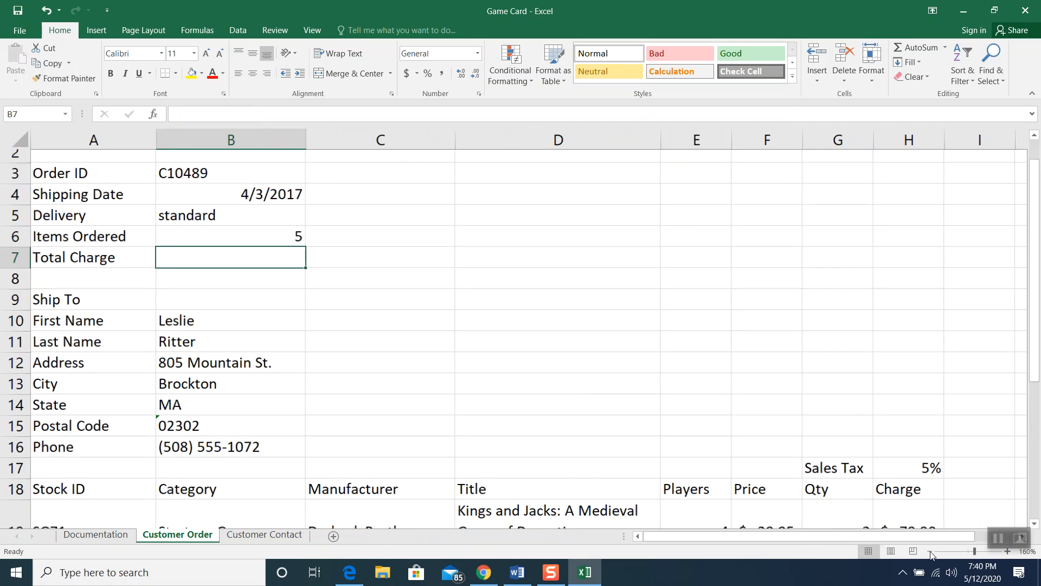
click(930, 551)
click(931, 550)
click(930, 551)
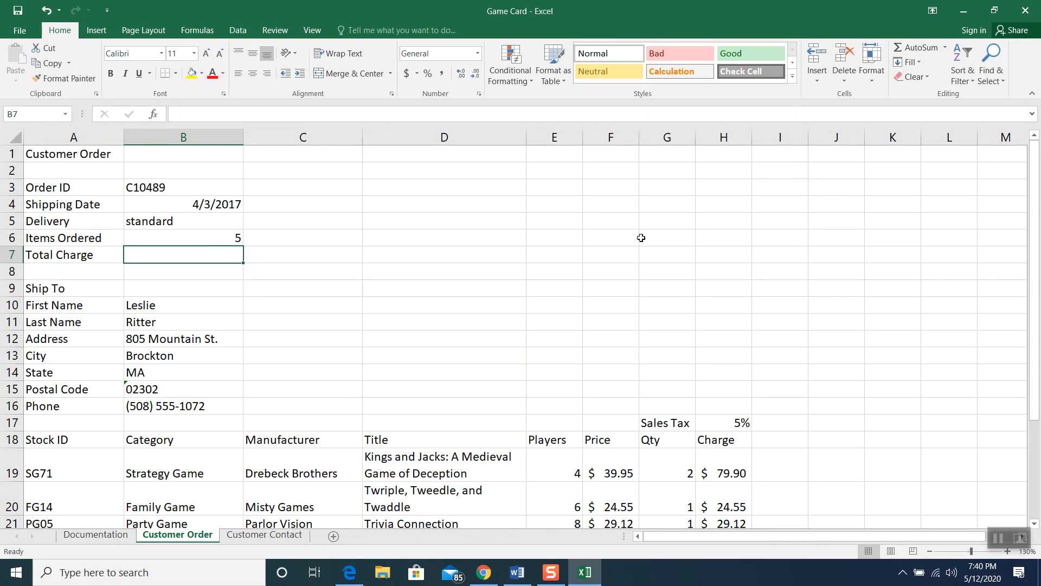
scroll(641, 238, down, 1)
scroll(640, 238, down, 1)
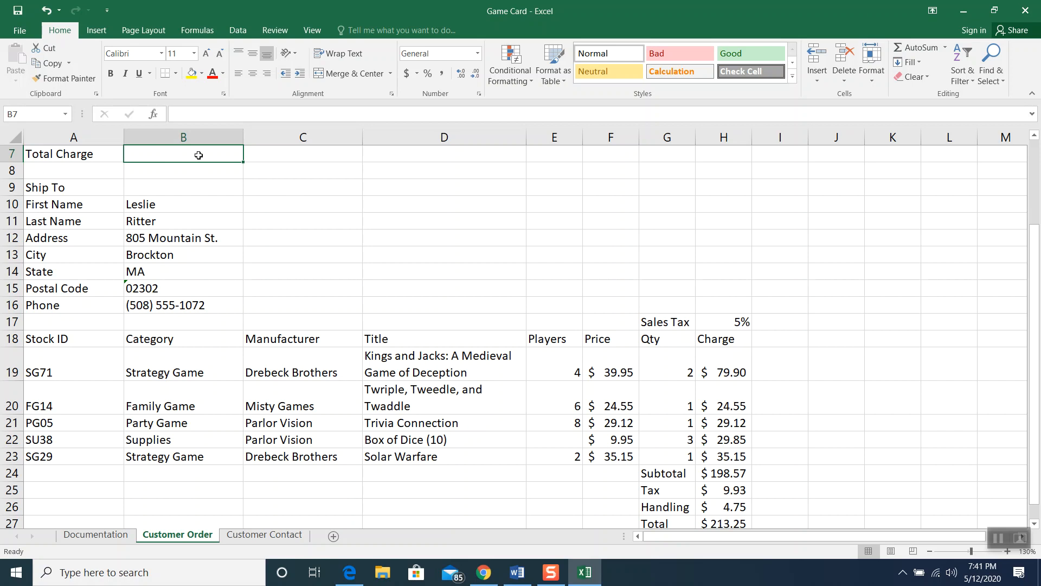
Set B7 to =H27 so Total Charge shows $213.25
text(=)
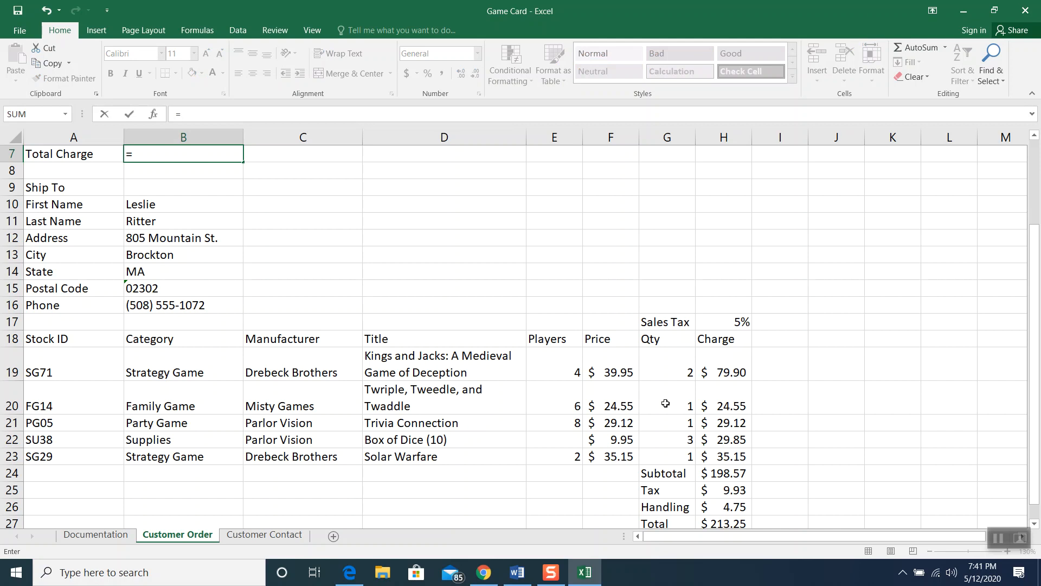
click(716, 523)
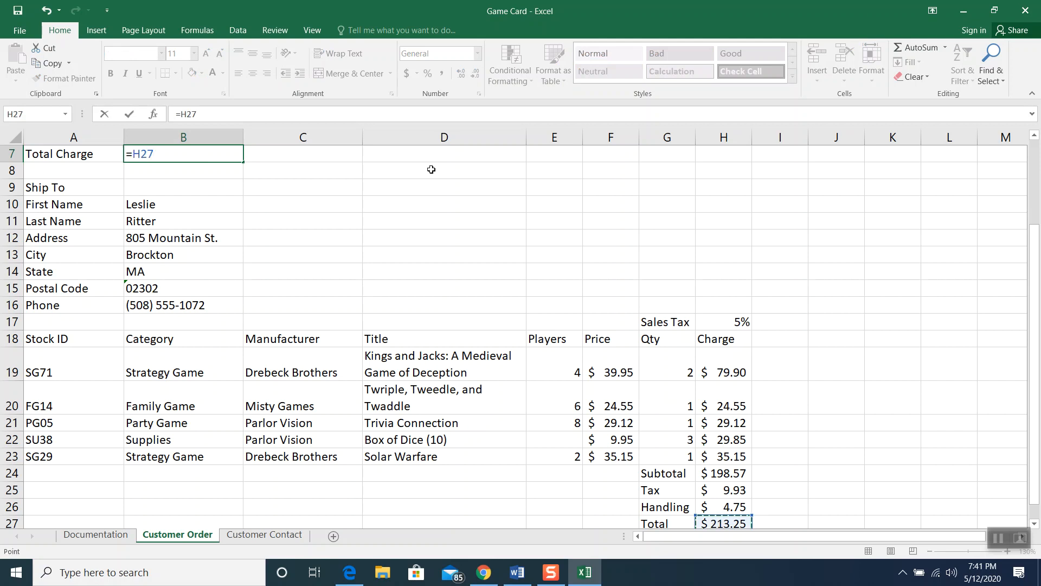
key(Return)
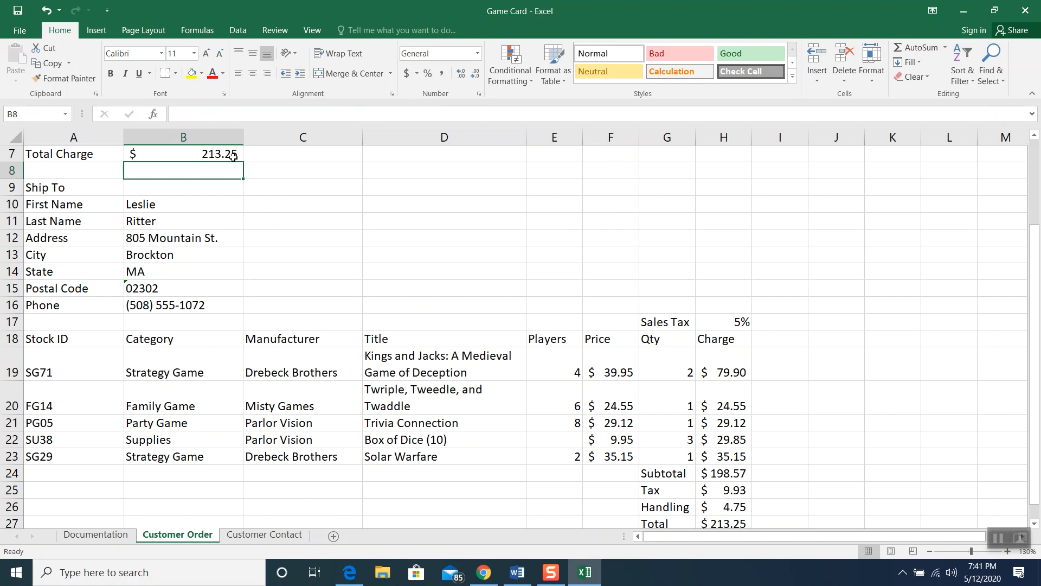
click(999, 538)
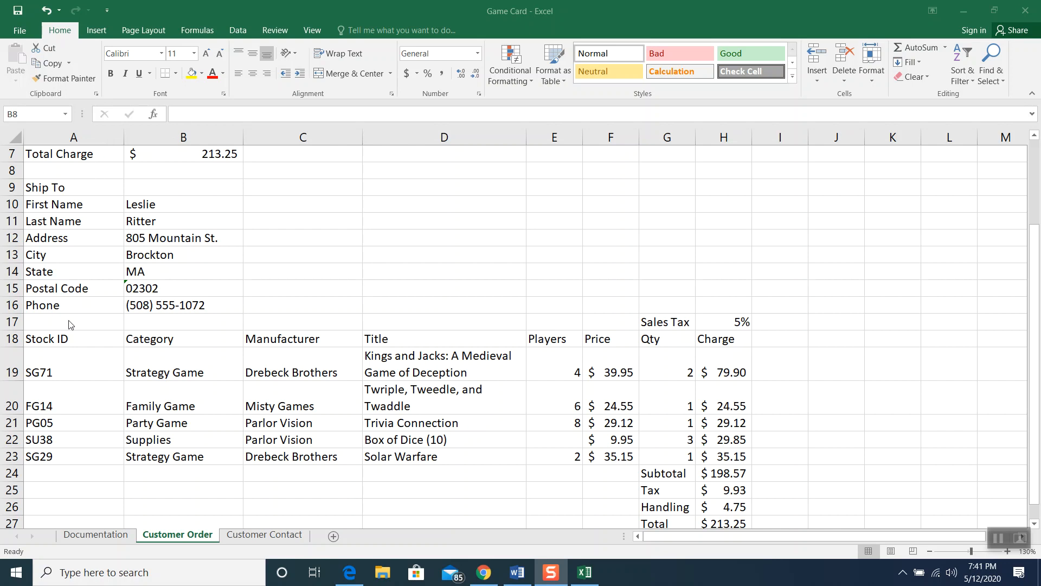
Insert a blank row above the PG05 item and enter SU25, Supplies and Drebeck
click(13, 423)
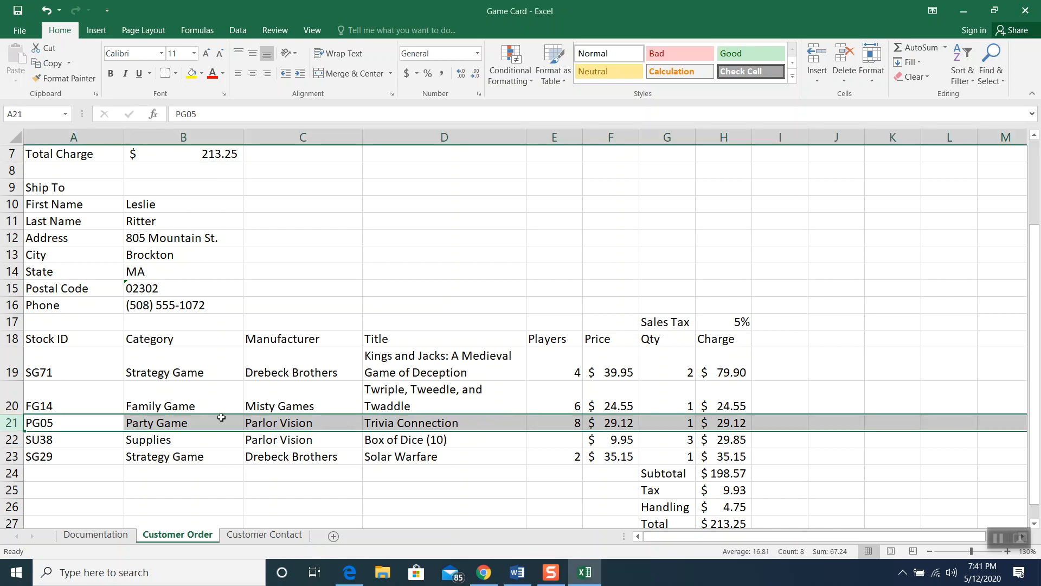
right_click(67, 425)
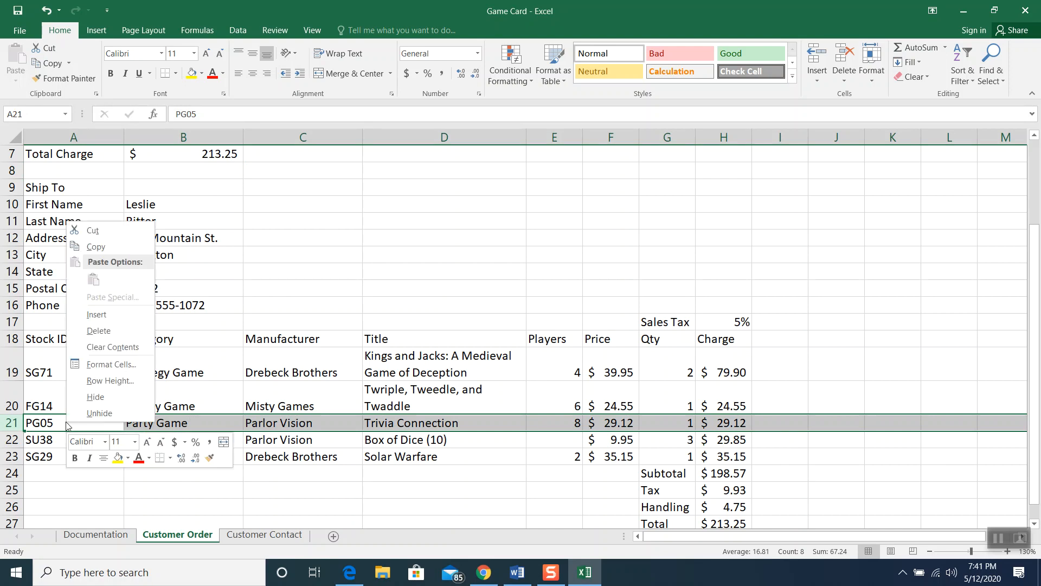
click(88, 315)
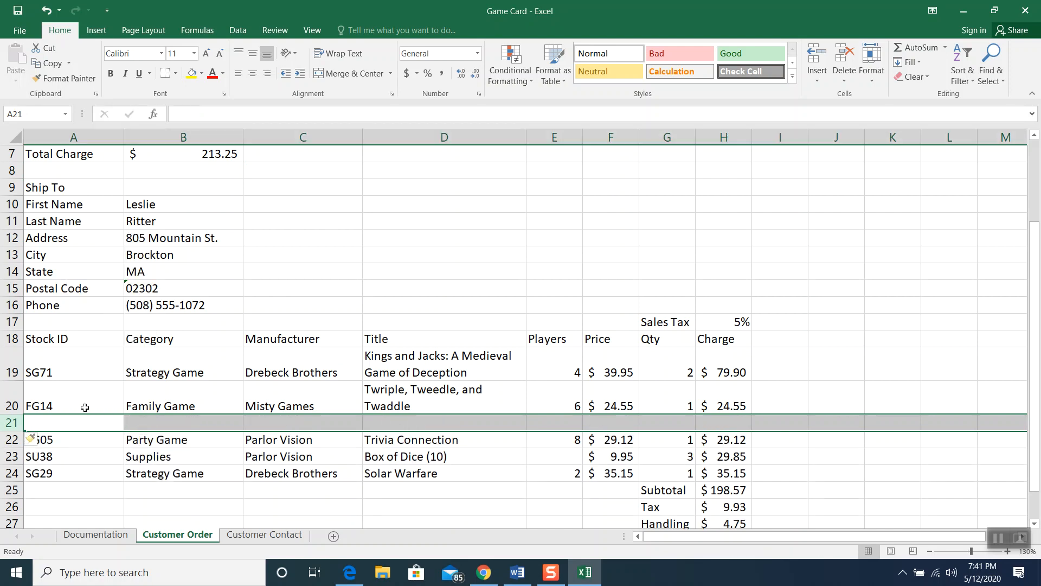
click(79, 423)
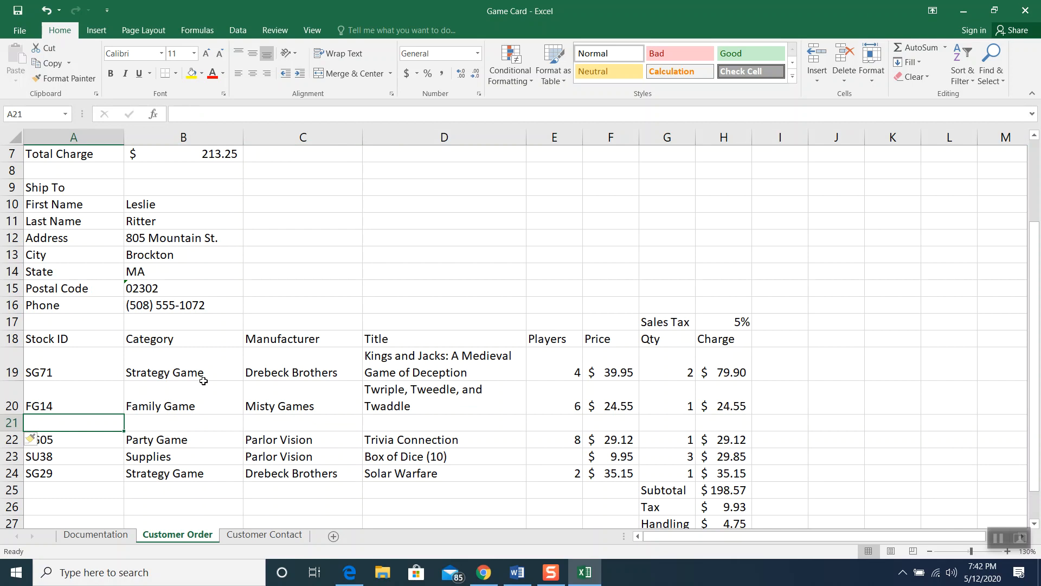
text(SU25)
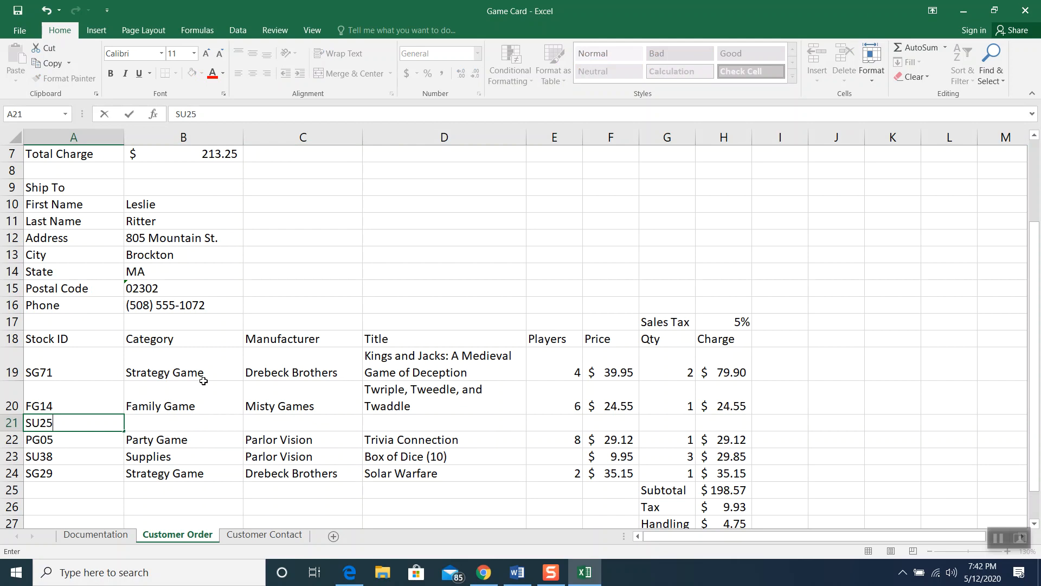
click(167, 418)
text(Supplies)
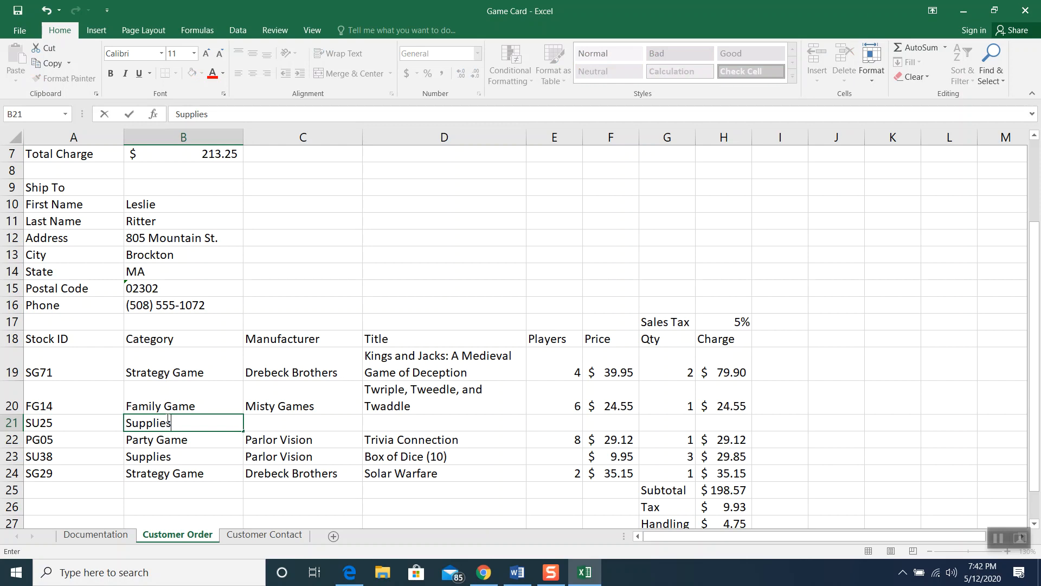
click(271, 426)
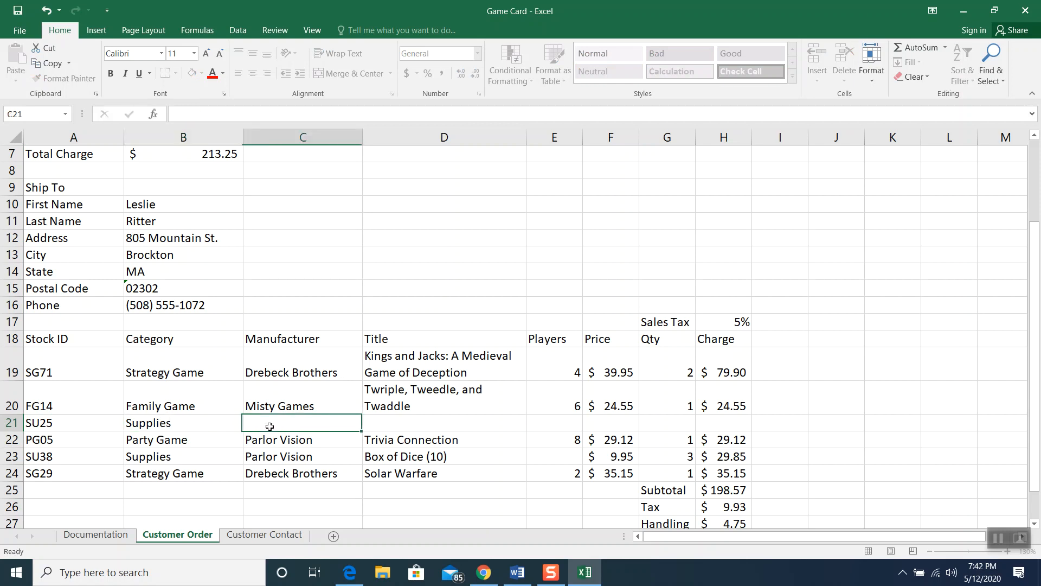
text(Drebeck Brothers)
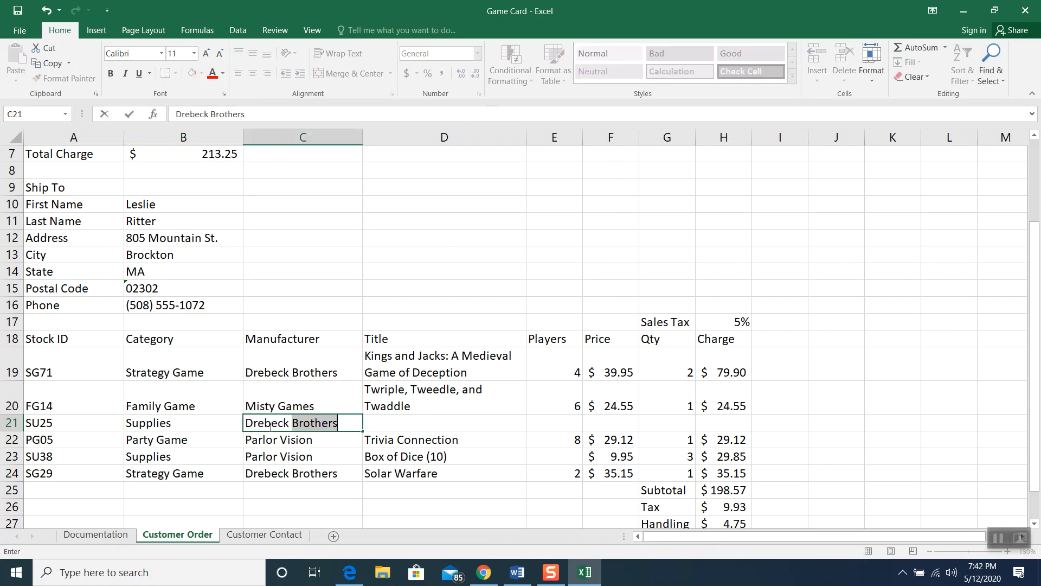
click(389, 422)
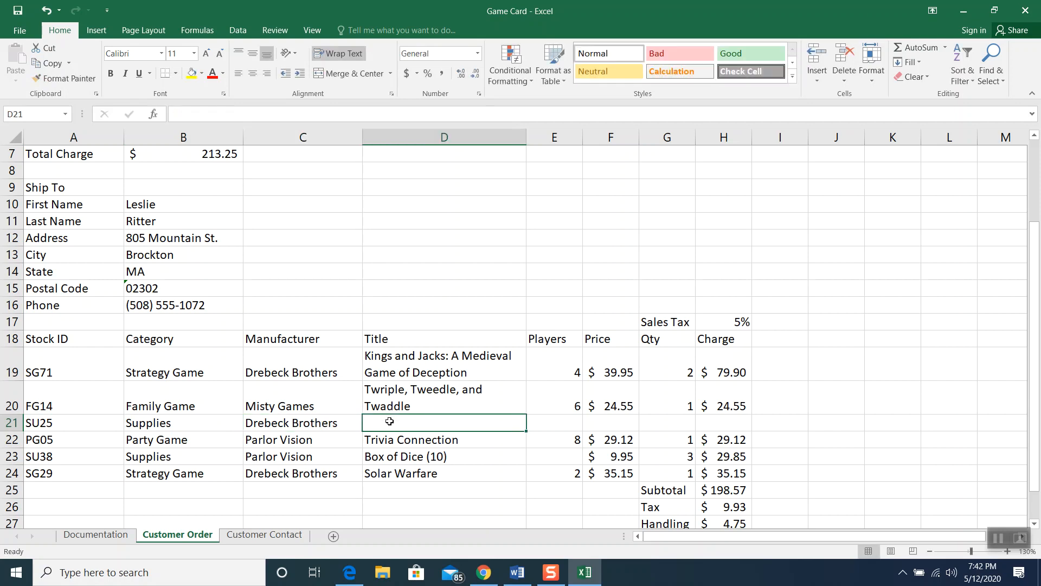
Fill in the title Miniatures Set (12), price 23.55 and quantity 2
text(Miniatures )
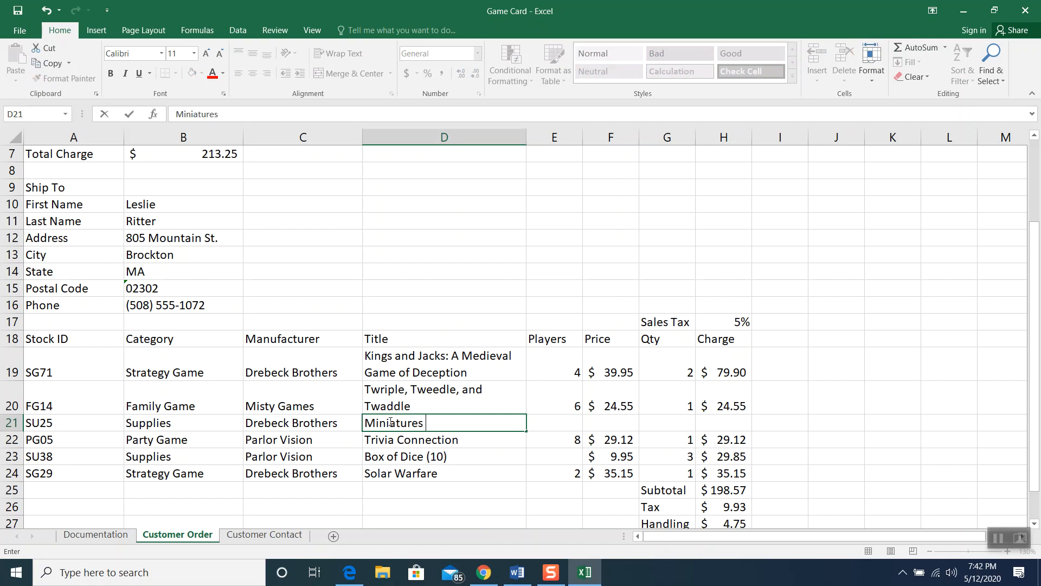
text(Set (12))
click(595, 420)
text(23.55)
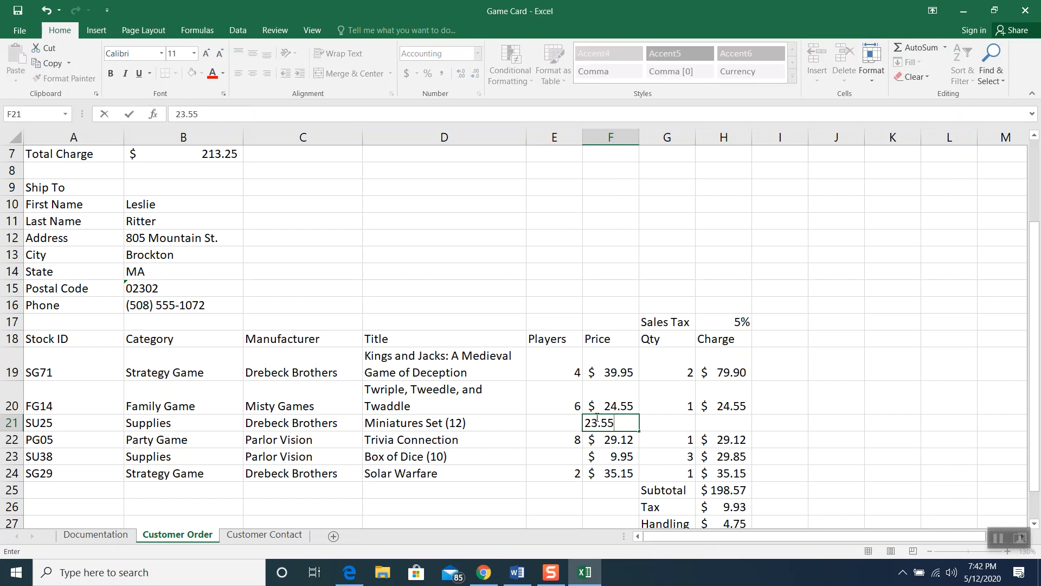
click(654, 430)
text(2)
click(790, 426)
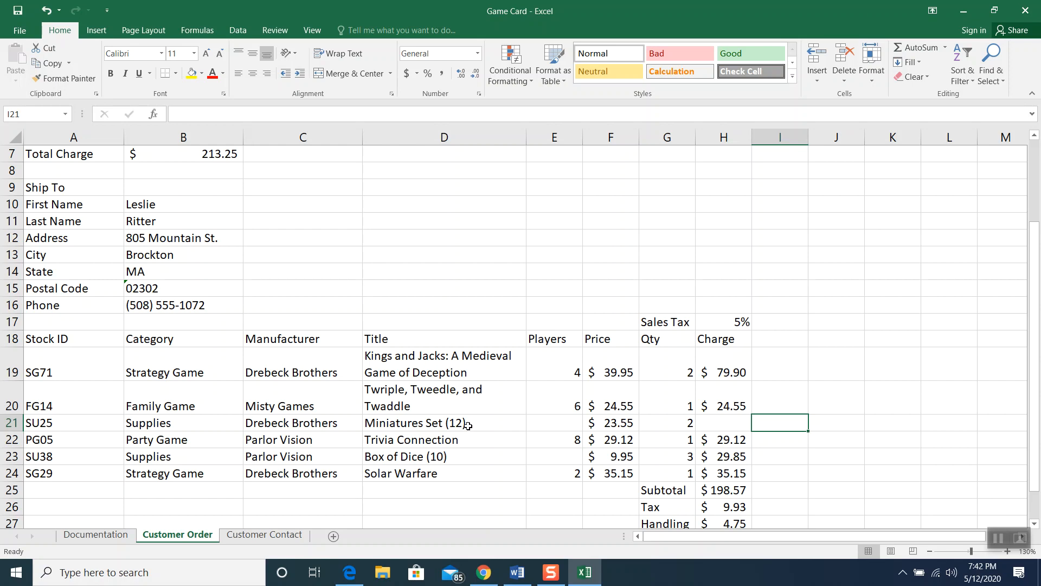
click(729, 420)
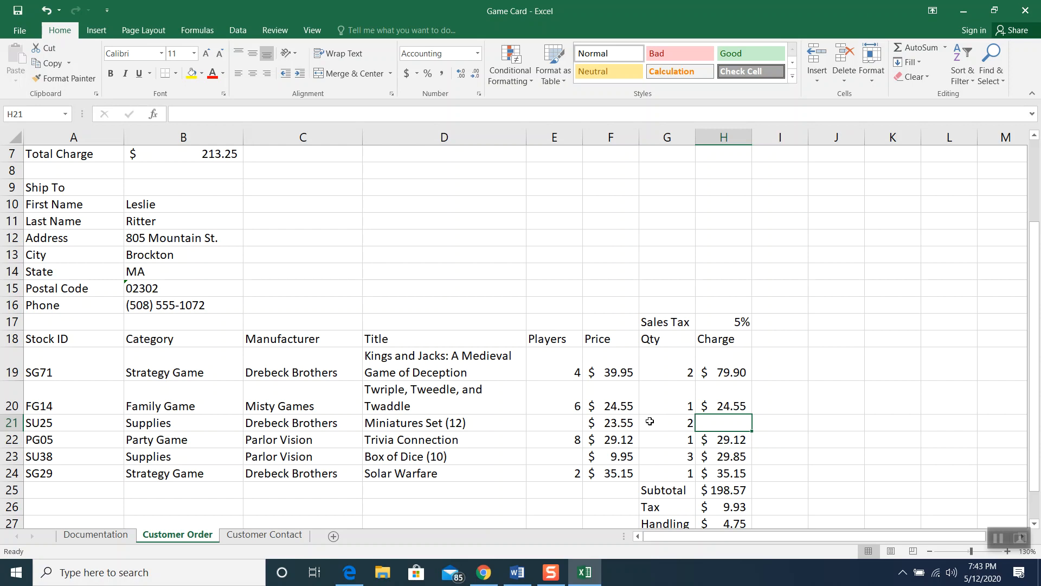
text(=)
click(612, 425)
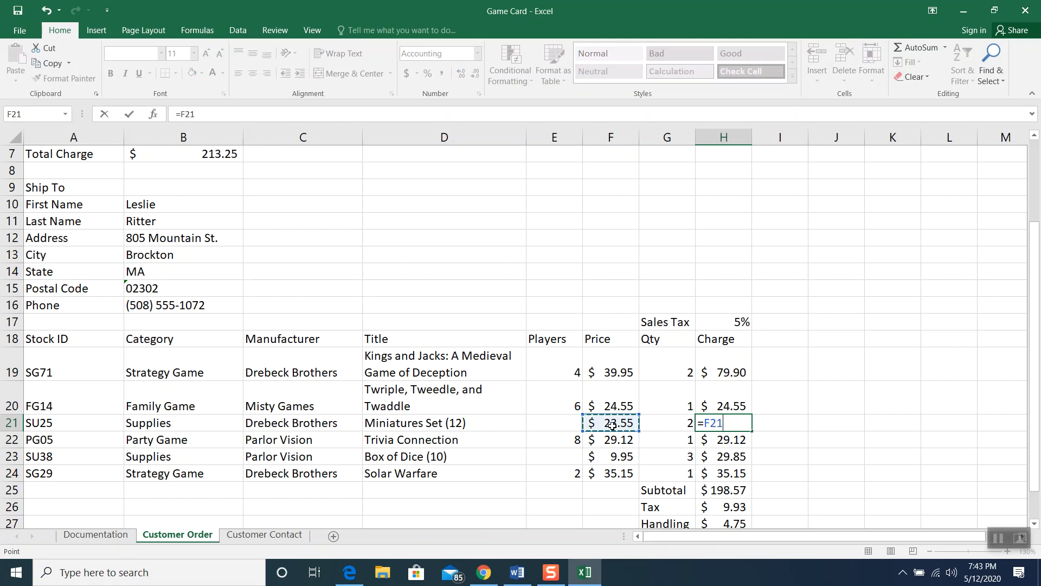
text(*)
click(653, 428)
key(Return)
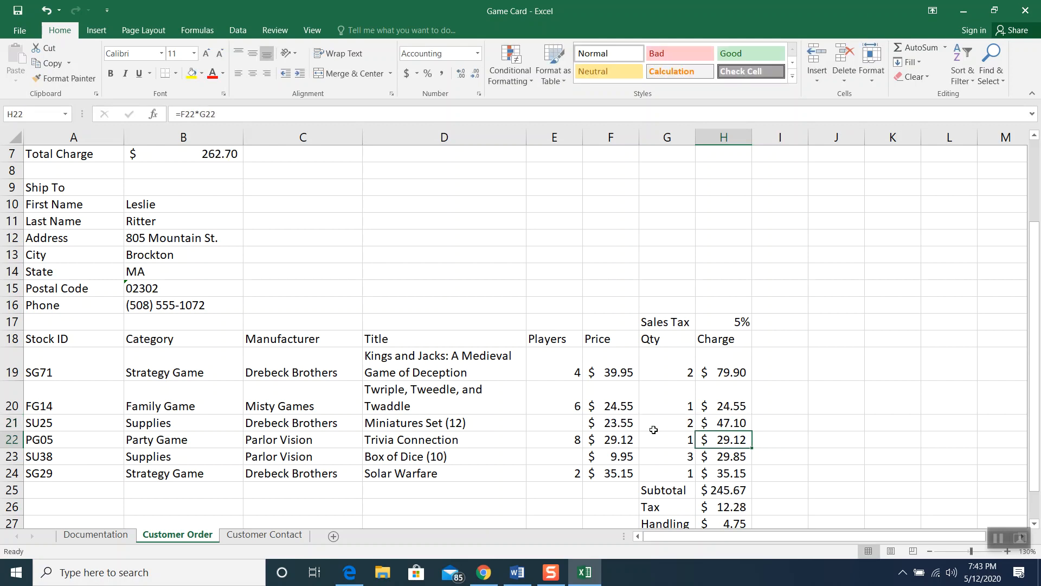
scroll(744, 426, down, 1)
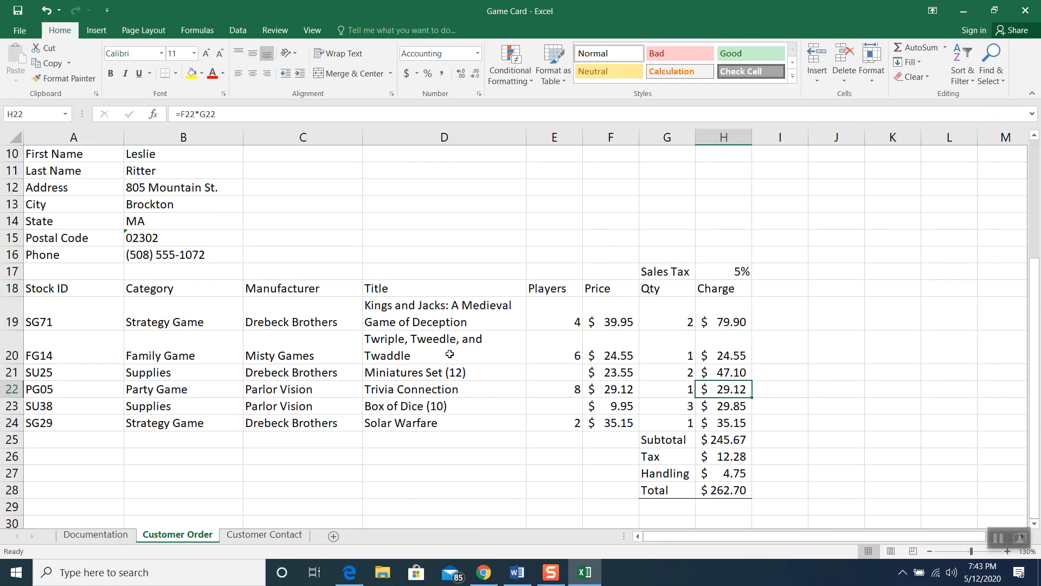
scroll(450, 353, up, 1)
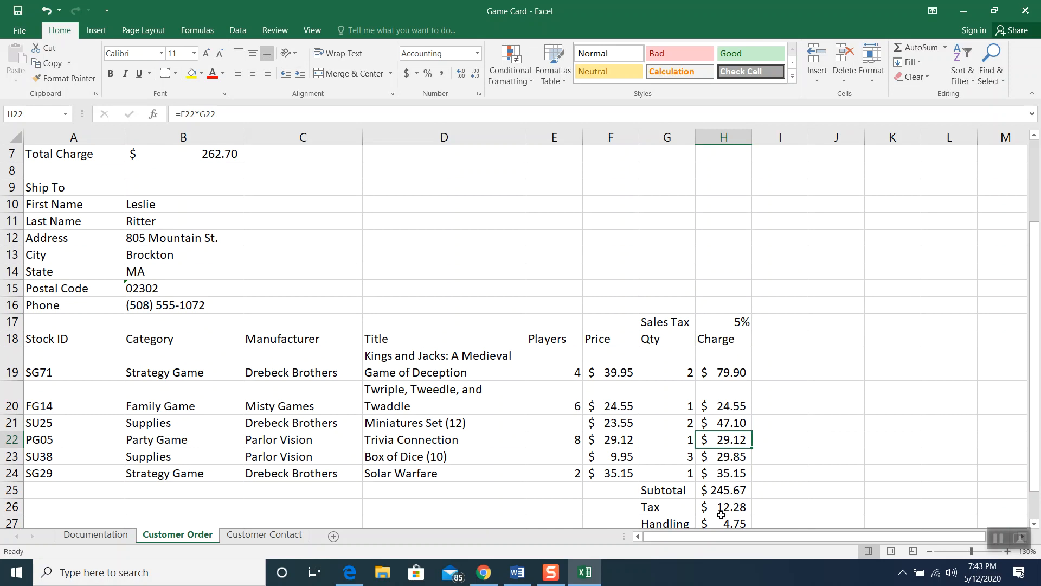
click(928, 551)
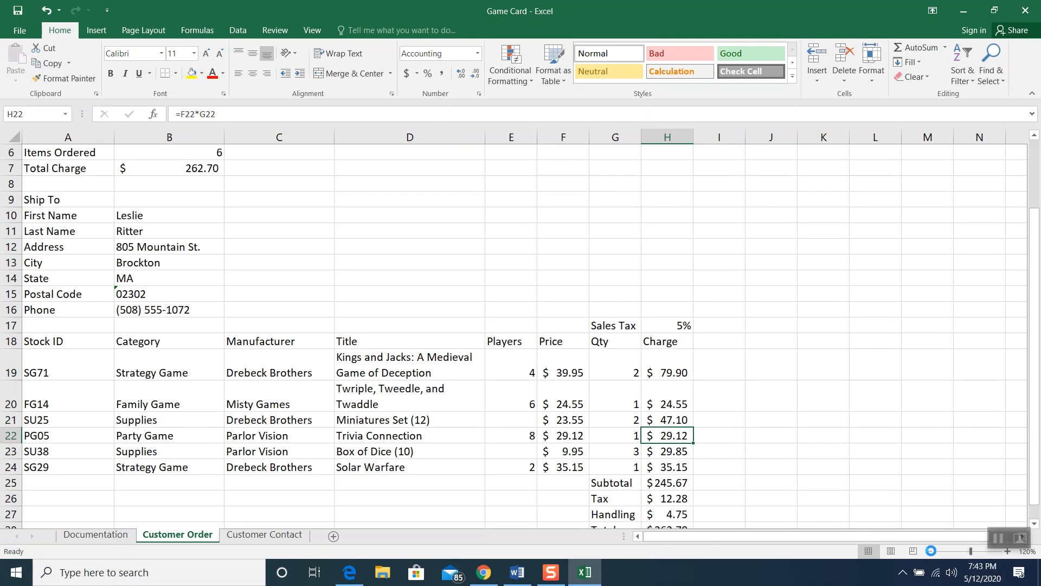
click(931, 551)
scroll(647, 432, down, 1)
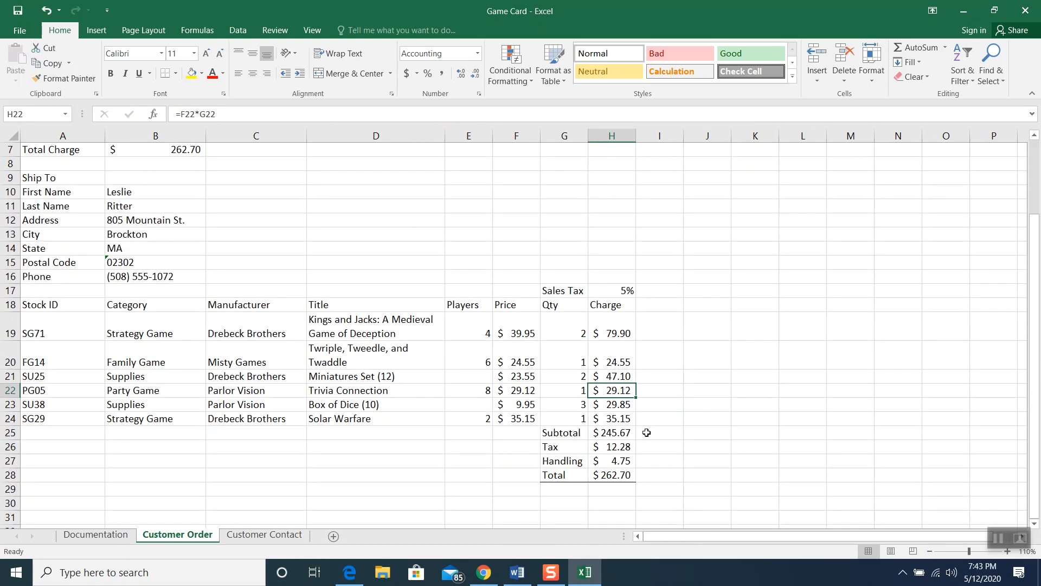
click(618, 378)
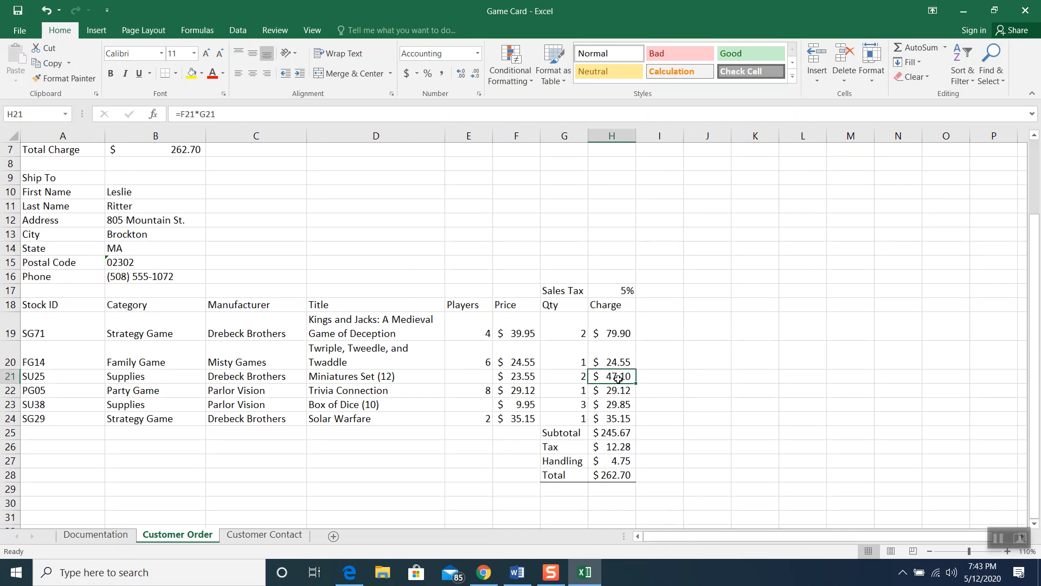
key(Delete)
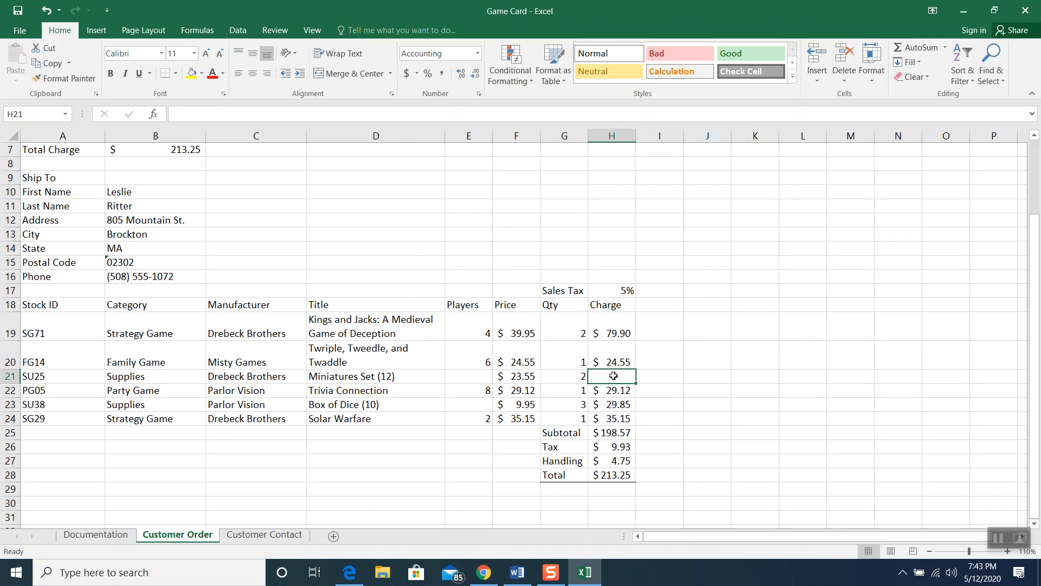
Fill the H20 Charge formula down into H21, giving $47.10 and a $262.70 total
click(613, 359)
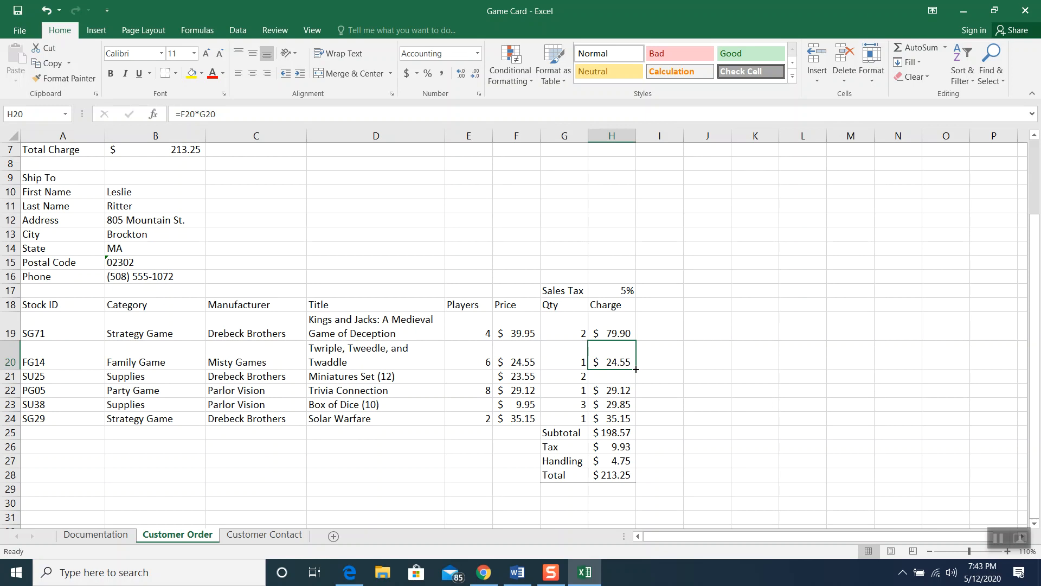
drag(636, 370, 636, 382)
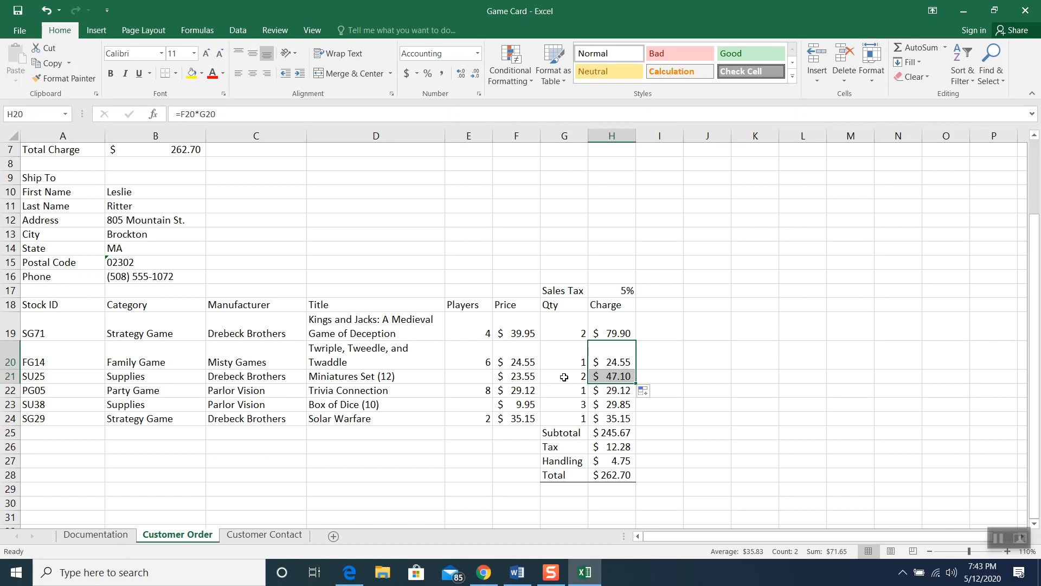
click(710, 433)
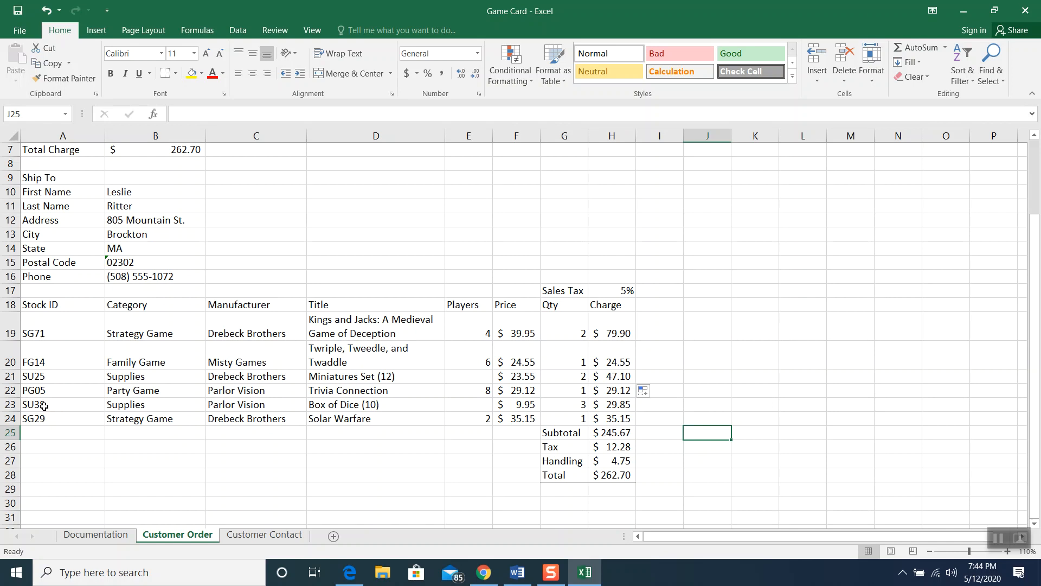
Delete row 23 (SU38 Box of Dice), dropping the Total to $231.36
click(11, 404)
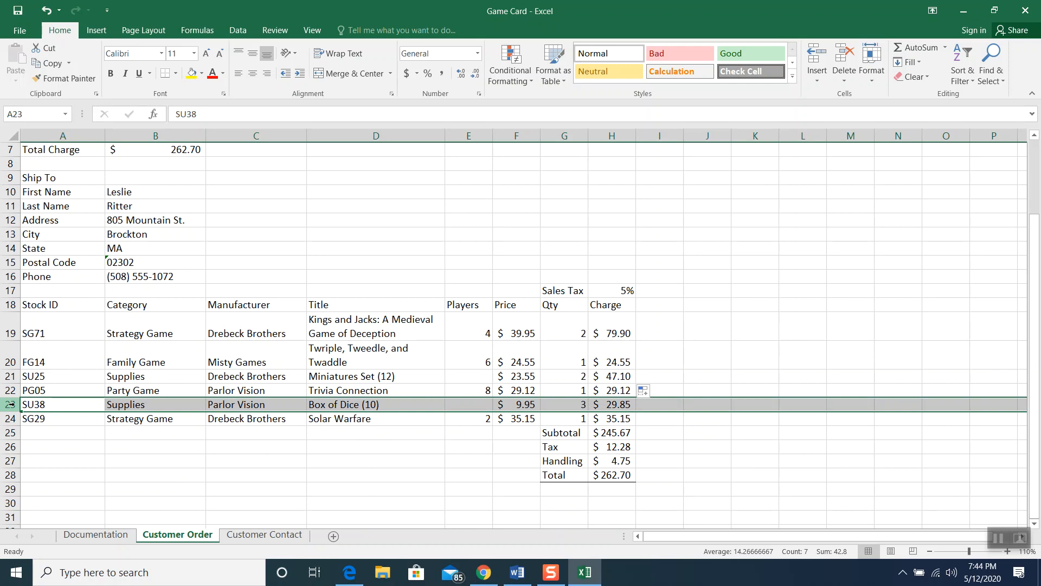
right_click(11, 404)
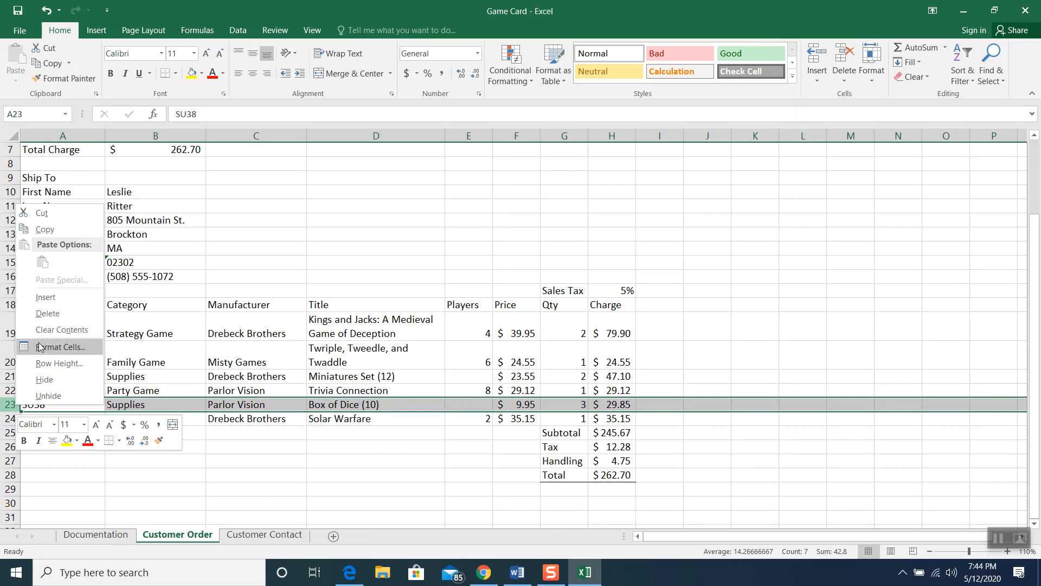
click(49, 315)
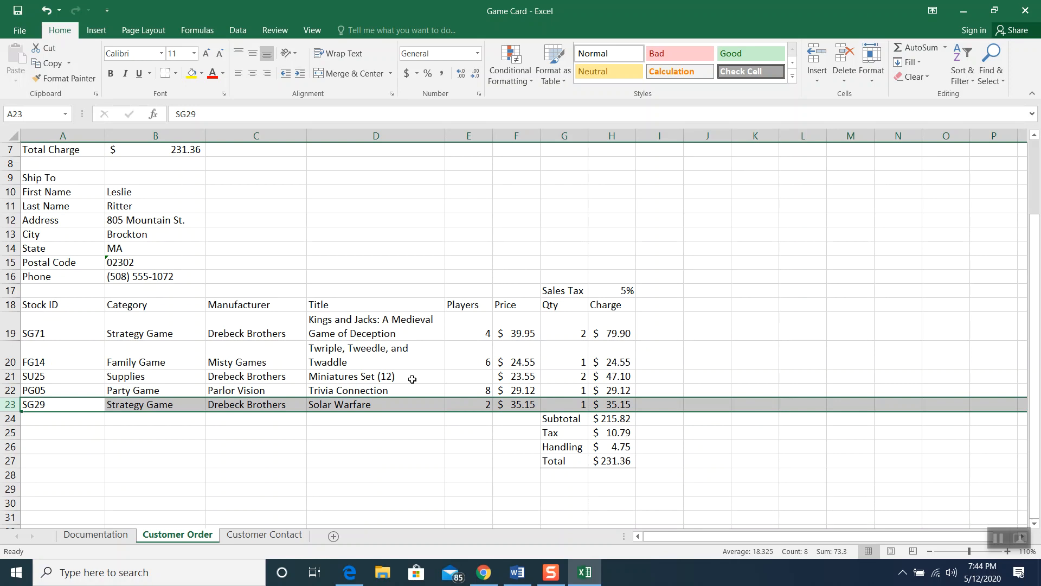
scroll(613, 464, up, 1)
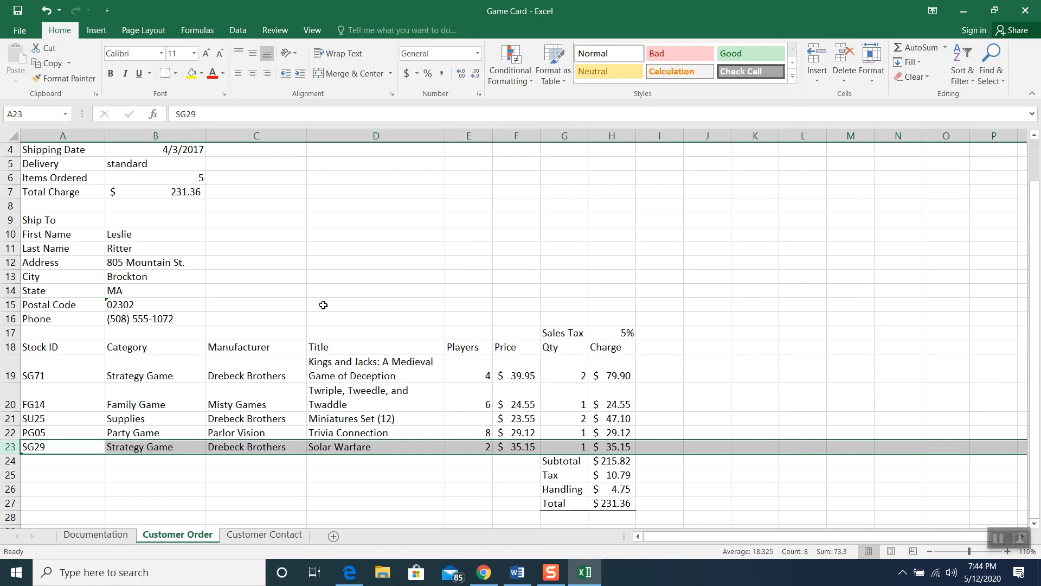
click(998, 538)
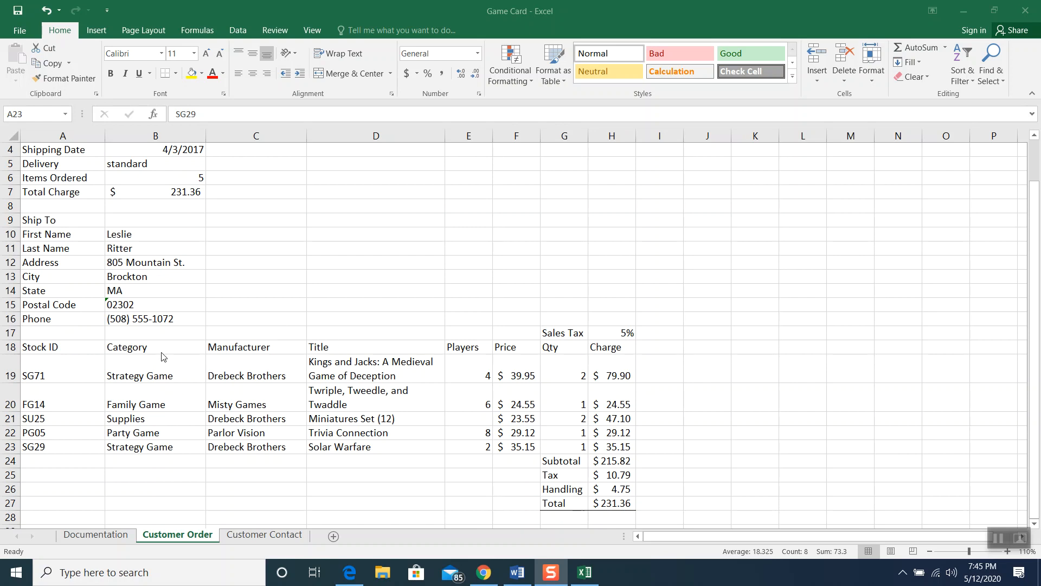
key(shift+space)
click(74, 329)
drag(72, 331, 632, 504)
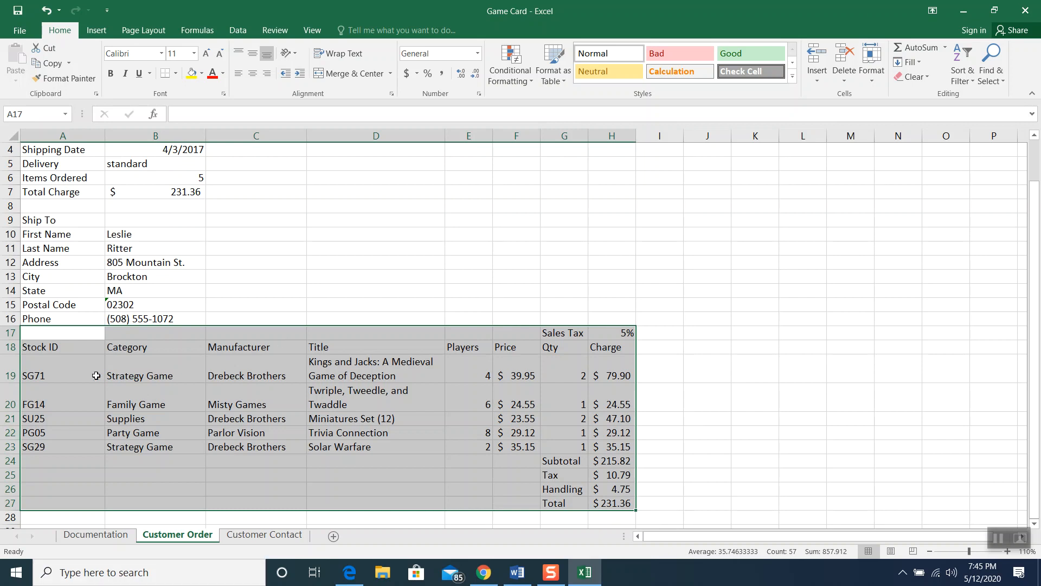
right_click(89, 360)
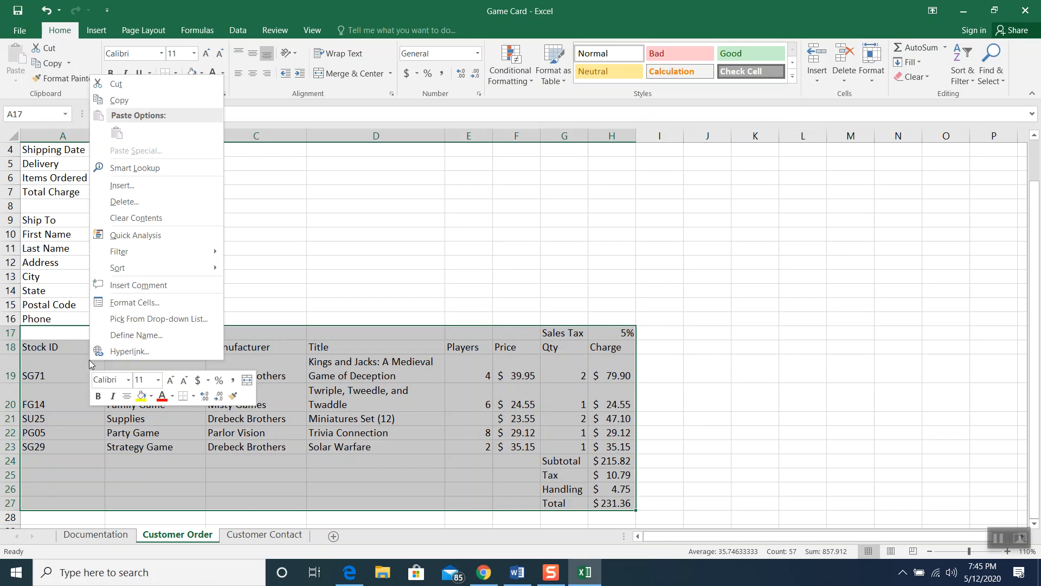
click(162, 186)
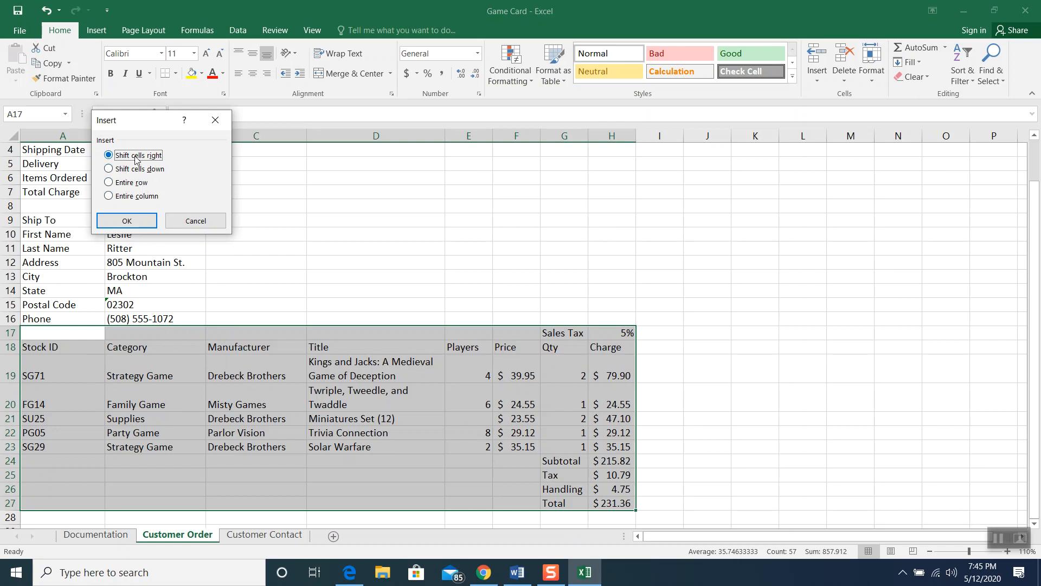
click(126, 220)
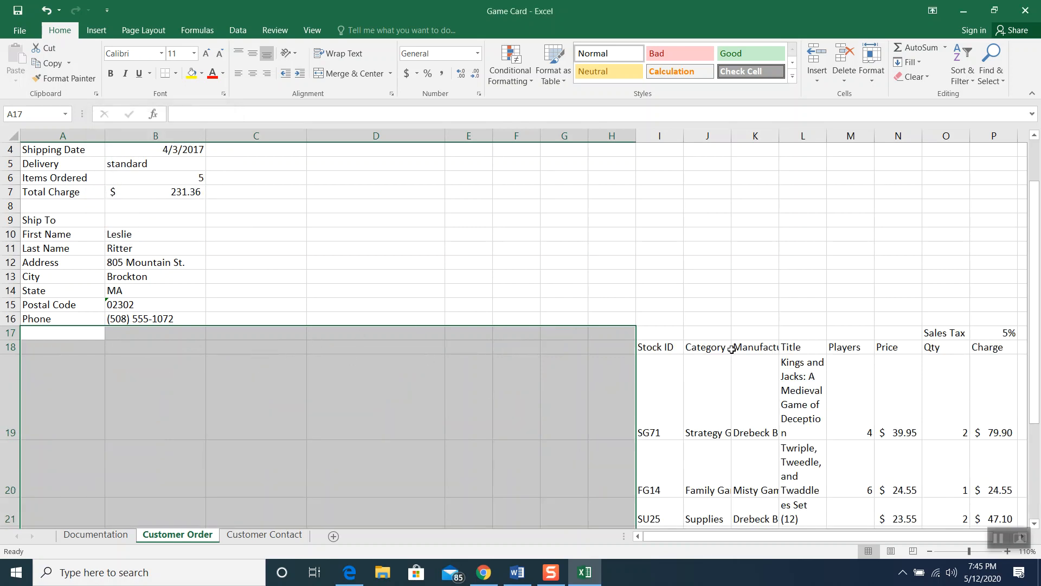
click(47, 11)
click(114, 360)
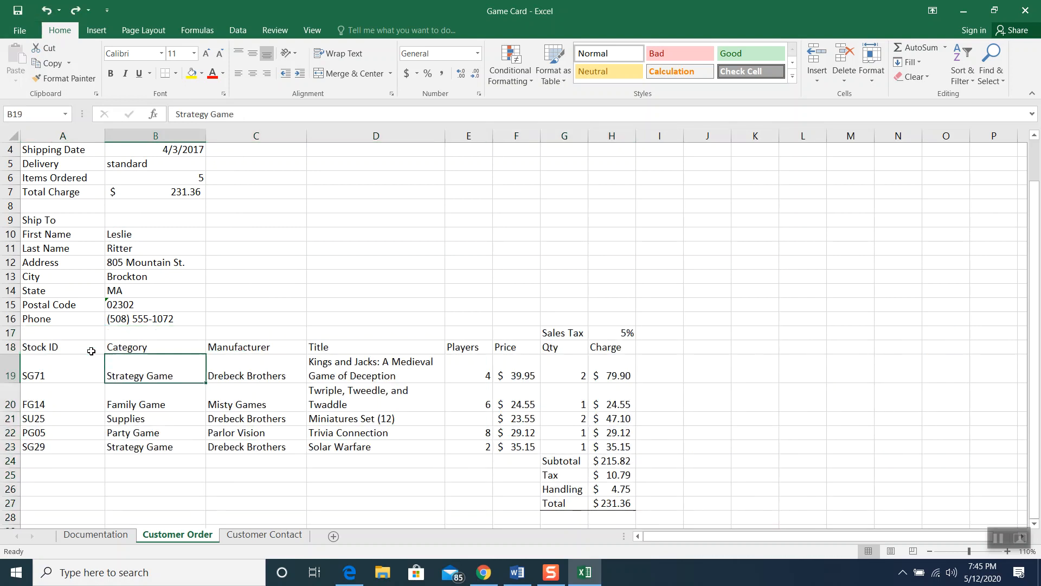
drag(81, 333, 78, 497)
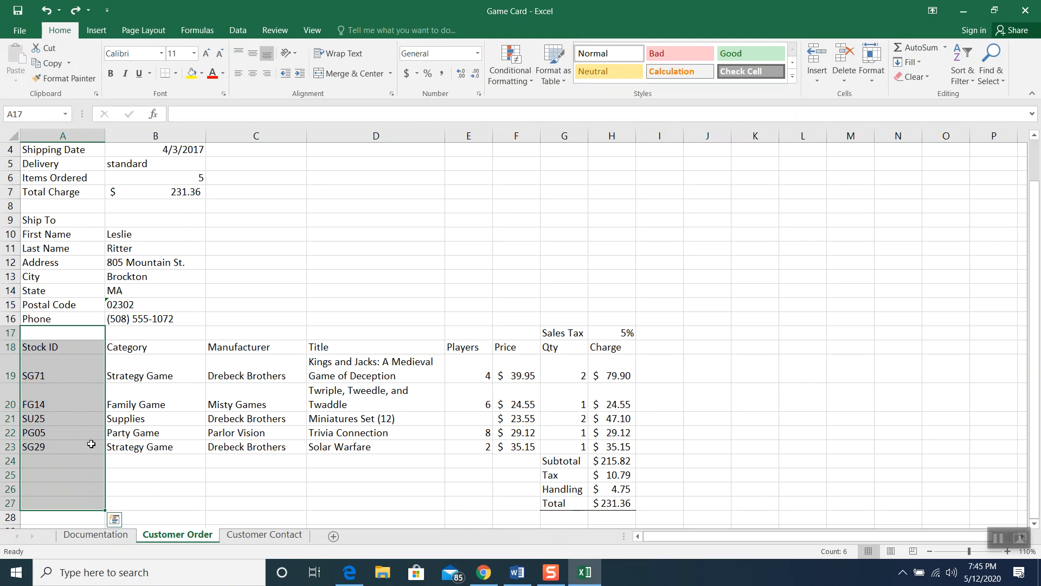
right_click(65, 367)
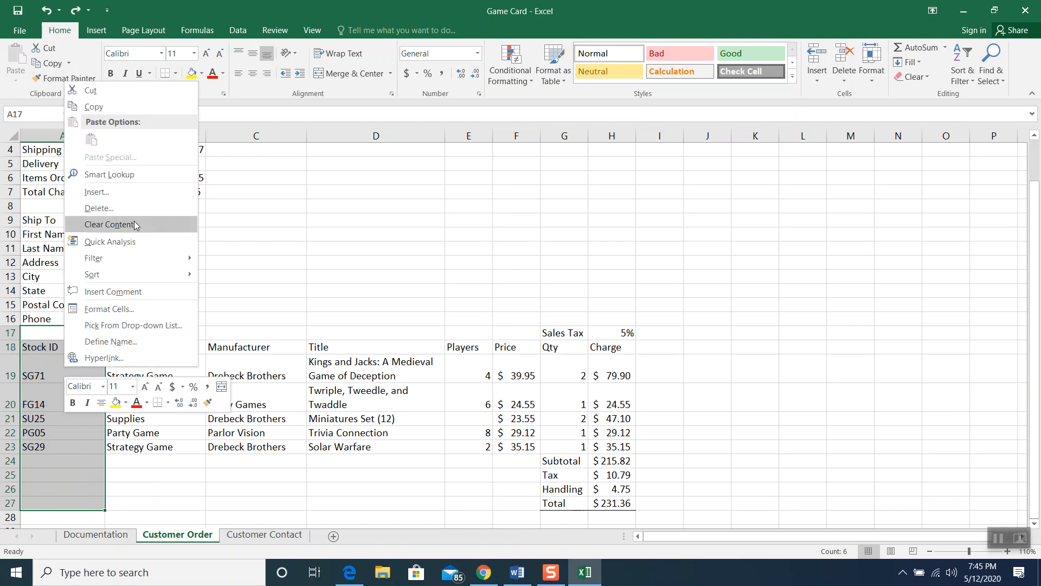
click(129, 193)
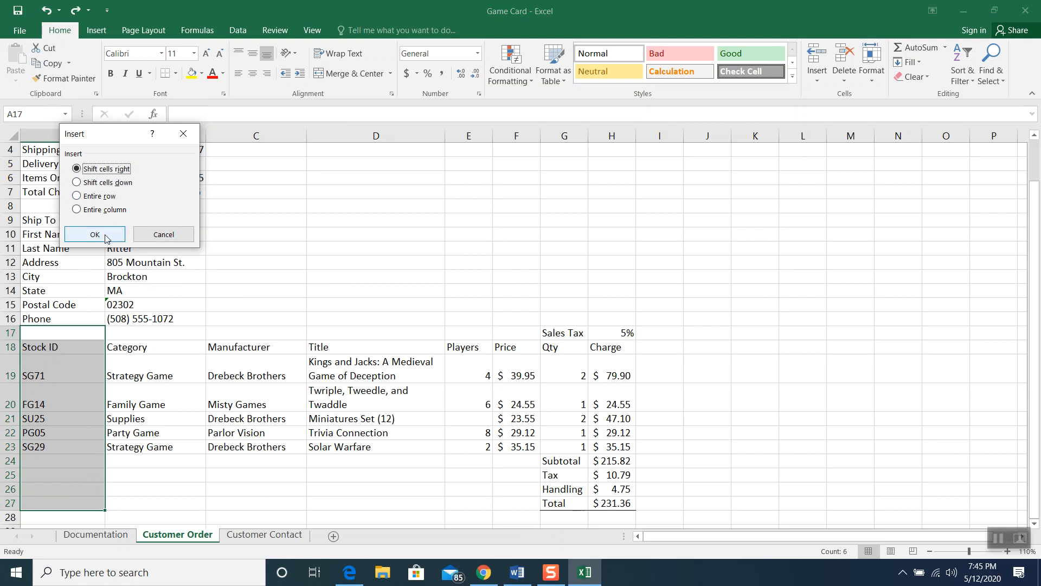
click(107, 235)
click(68, 412)
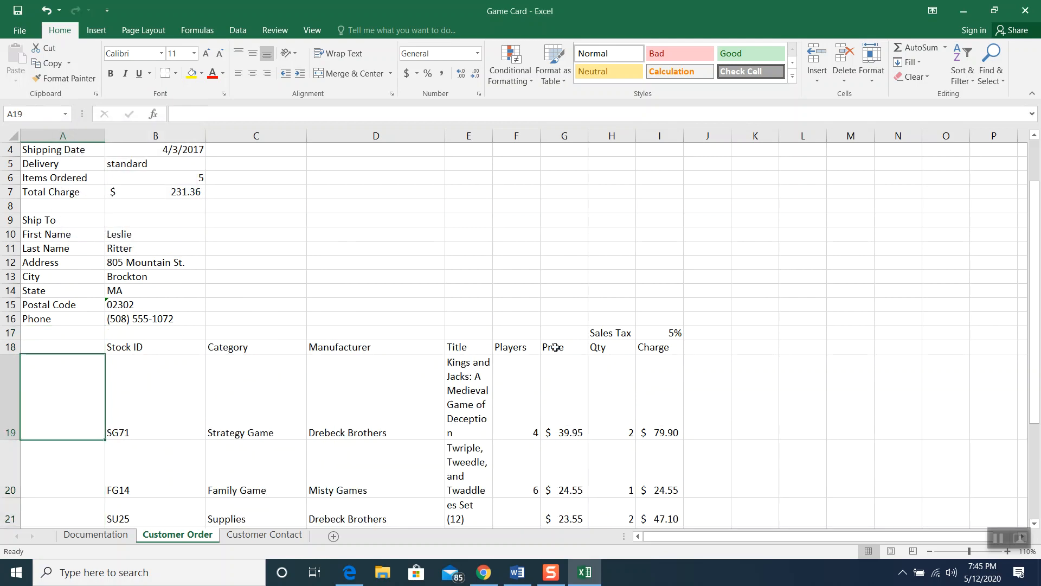
scroll(555, 347, down, 2)
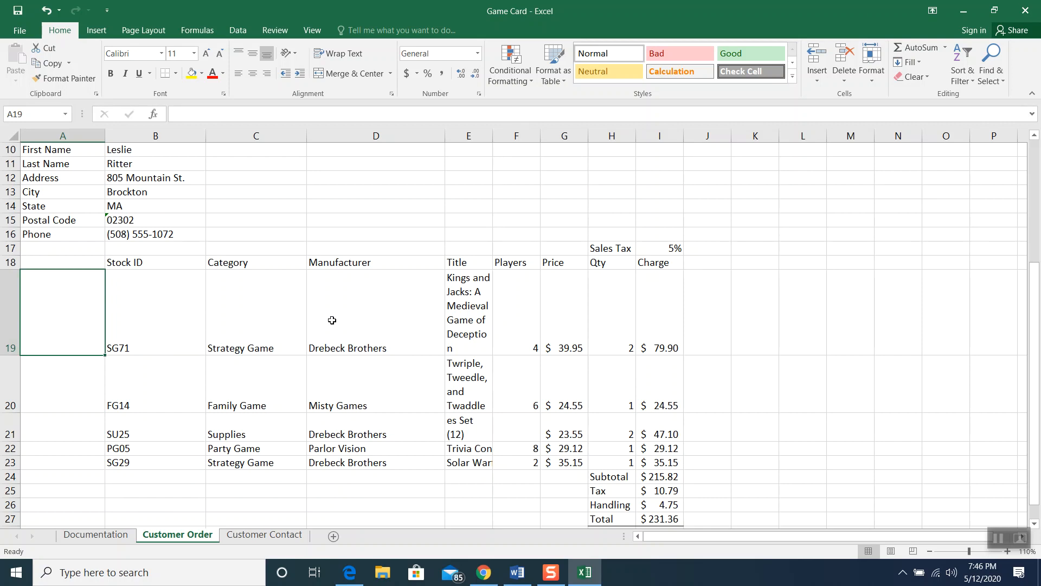
drag(70, 262, 59, 461)
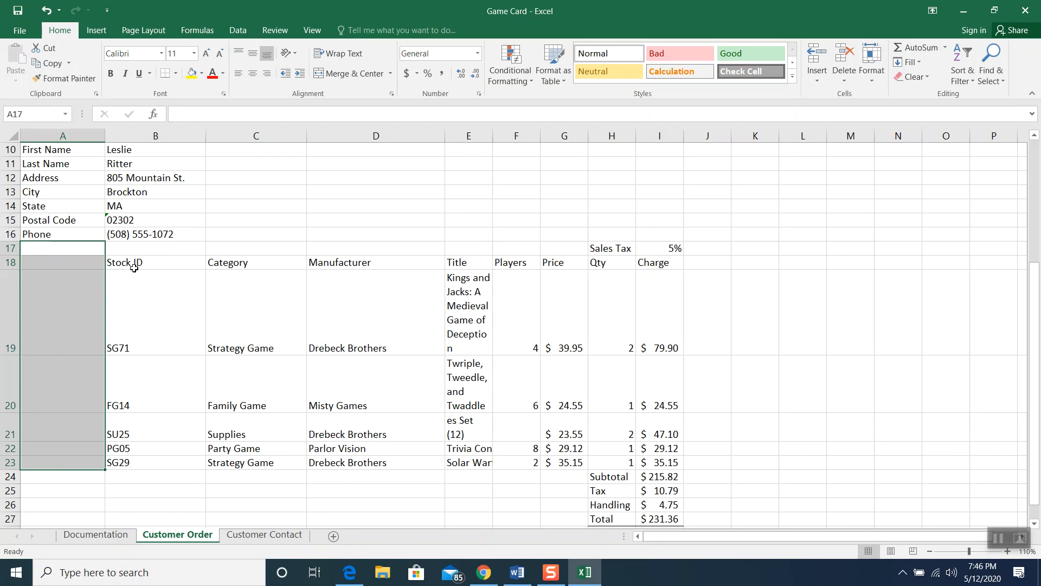
click(46, 12)
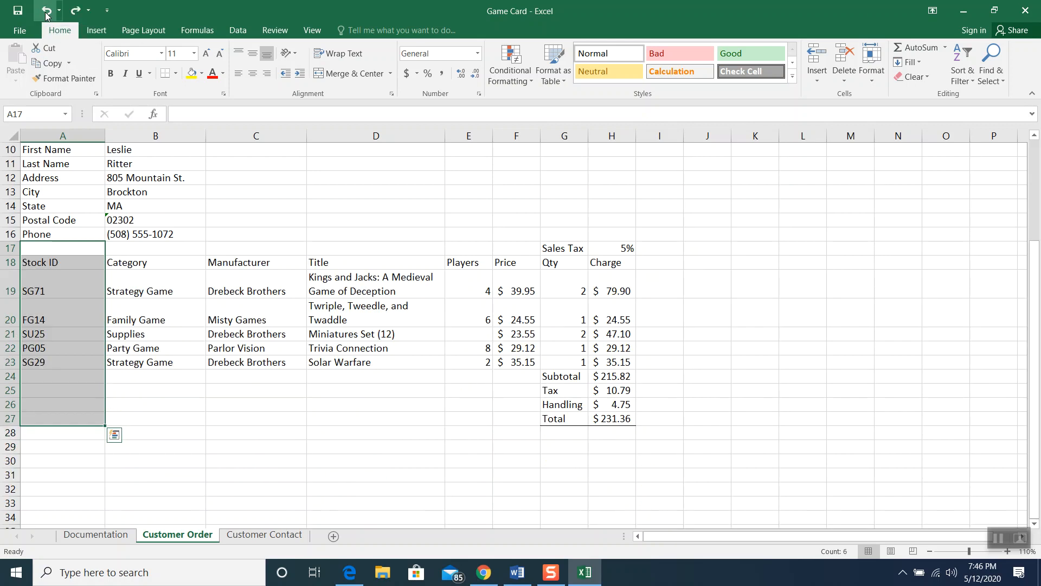
click(349, 462)
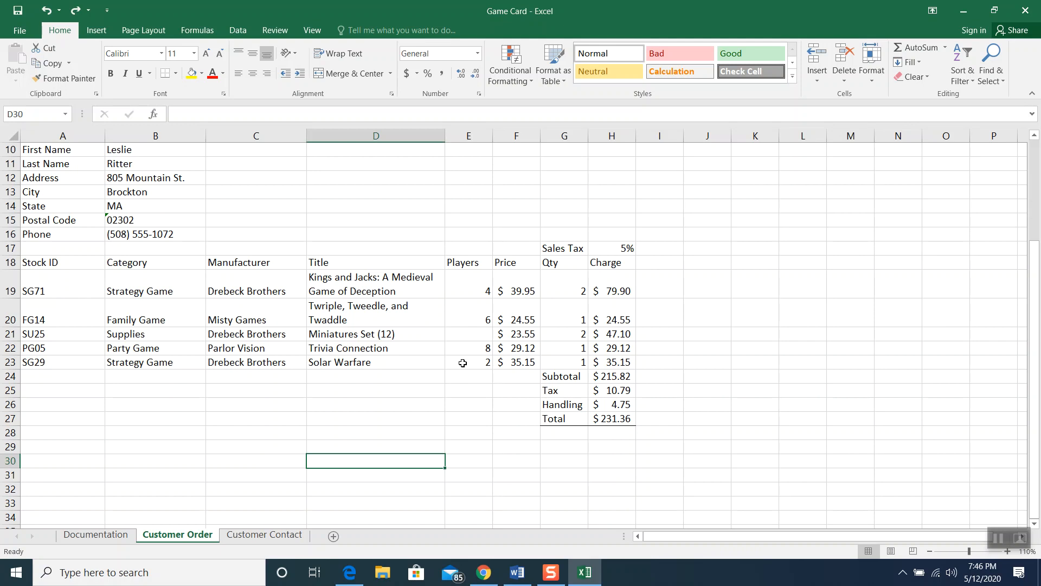
Apply All Borders to the order details table A3:B7
scroll(463, 363, up, 3)
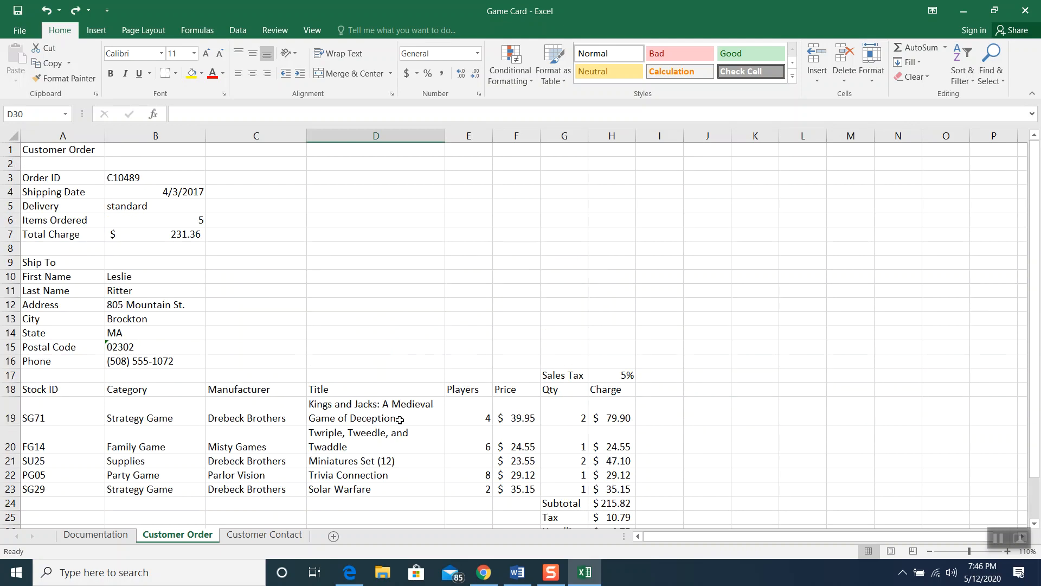
drag(71, 179, 126, 234)
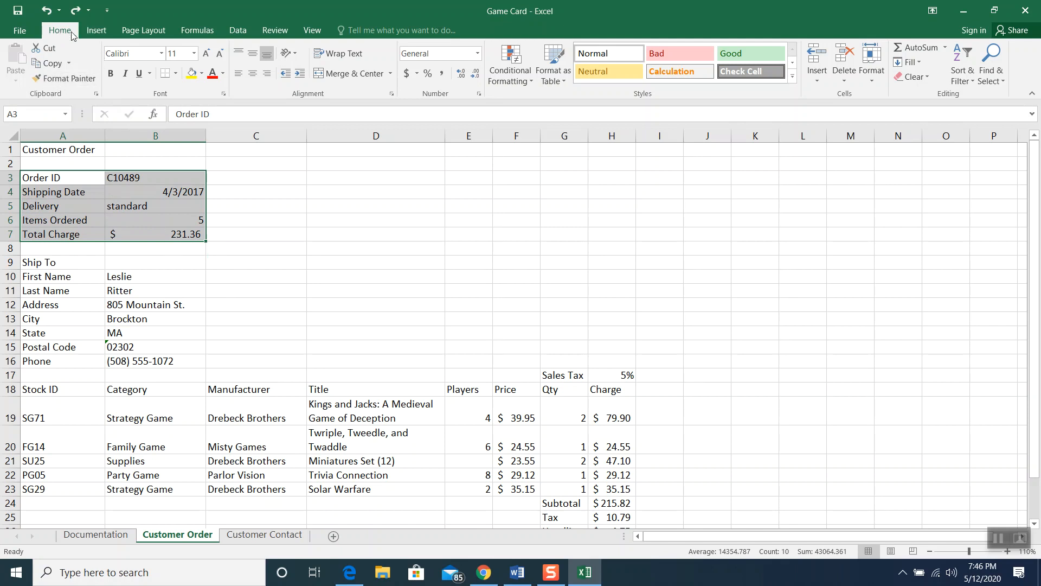
click(174, 75)
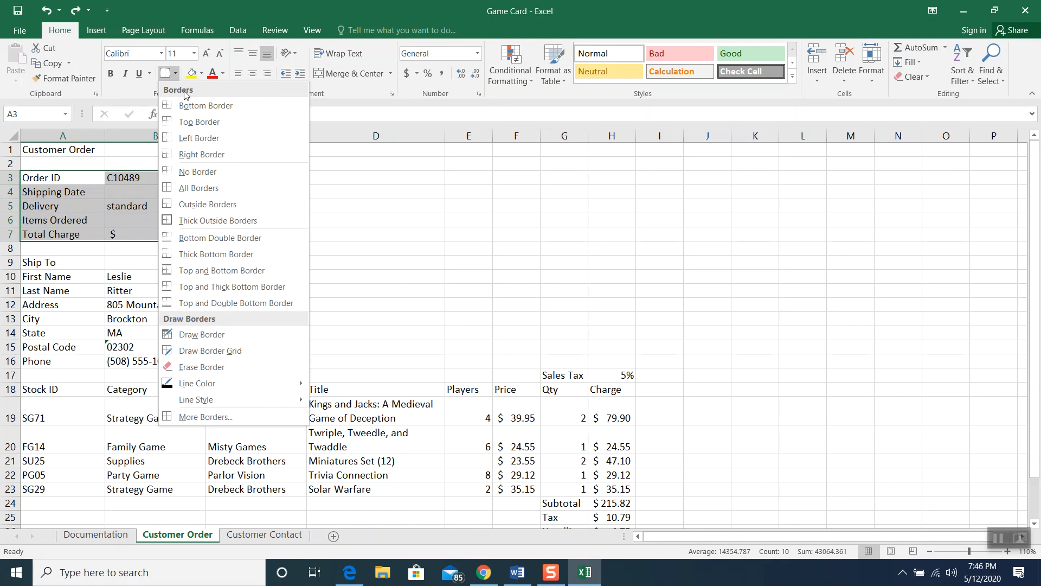
click(313, 253)
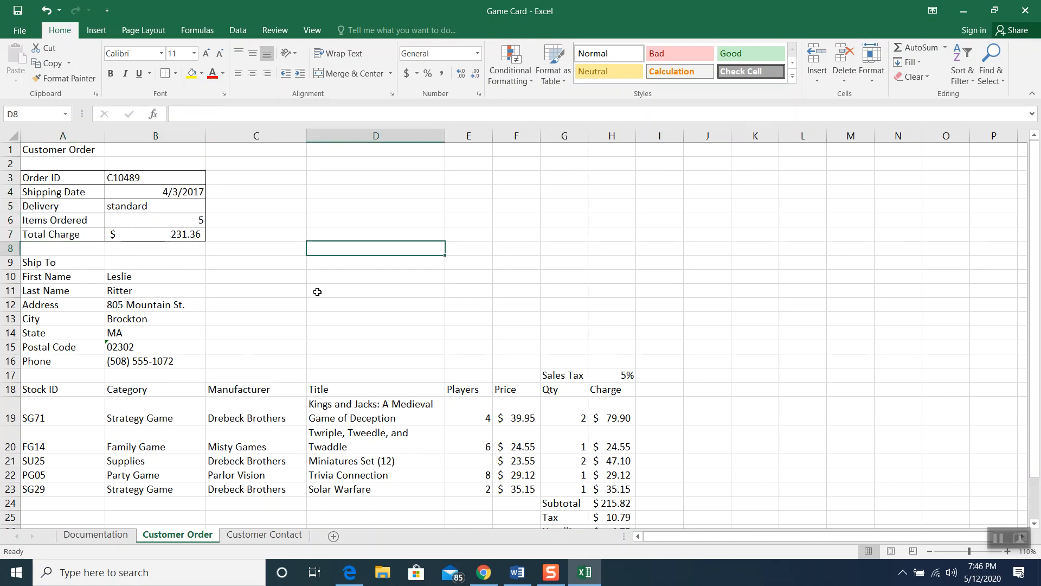
Apply All Borders to the ship-to table A9:B16 and the Sales Tax cells G17:H17
click(49, 266)
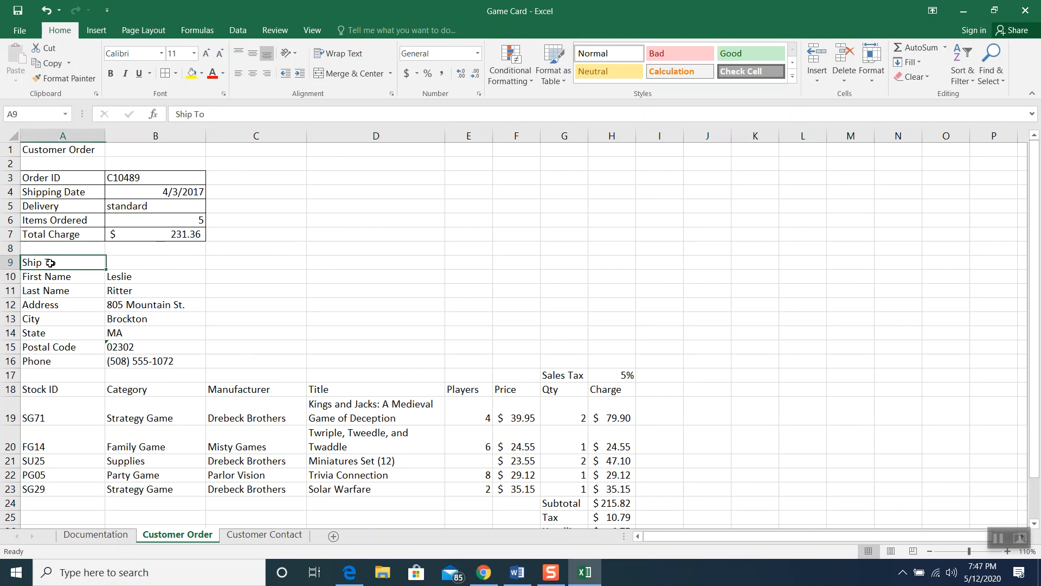
mouse_move(99, 270)
mouse_down()
mouse_move(113, 293)
mouse_move(116, 358)
mouse_up()
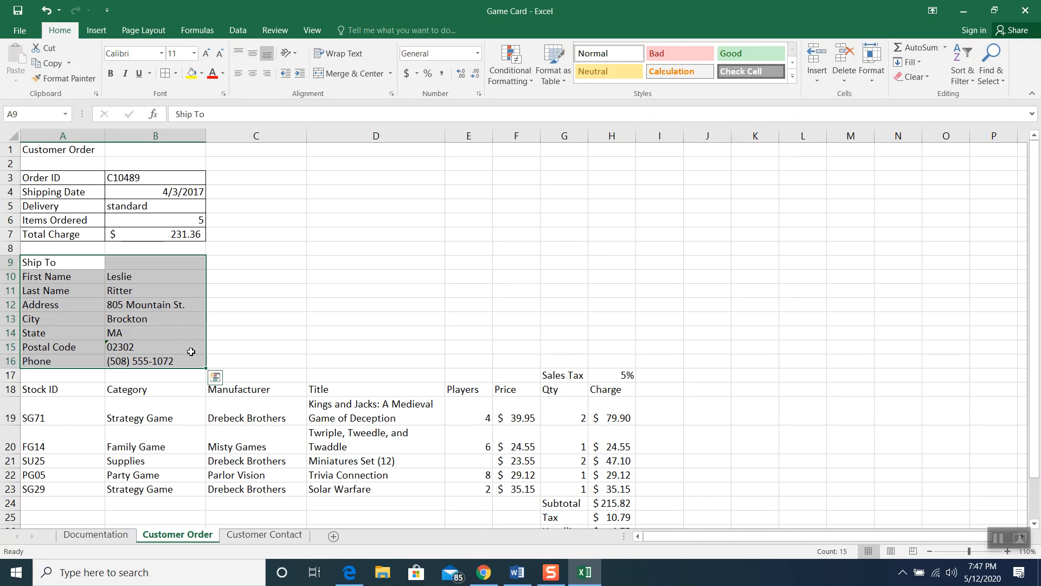
drag(553, 374, 600, 374)
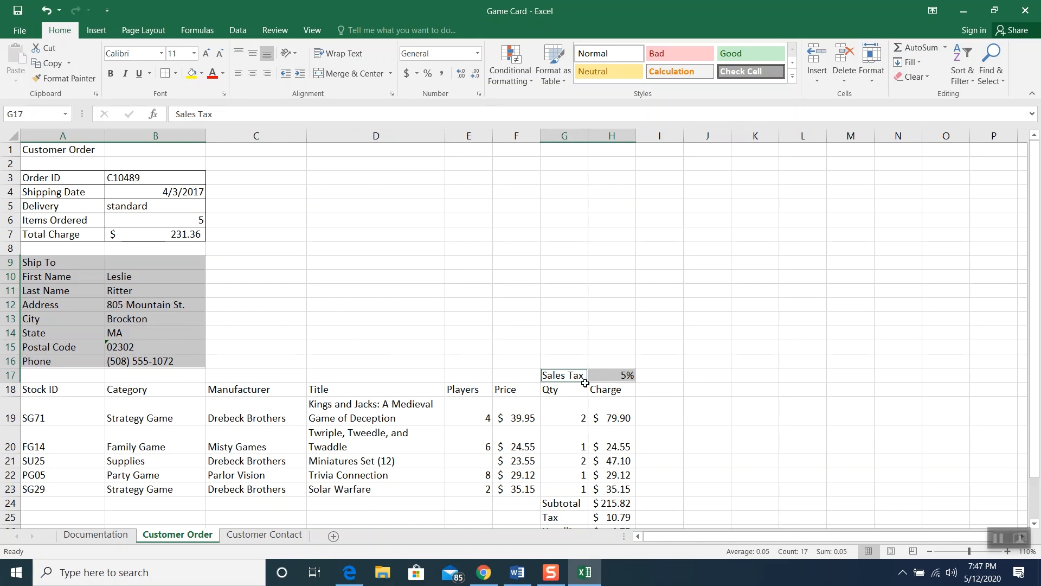
click(165, 74)
click(454, 277)
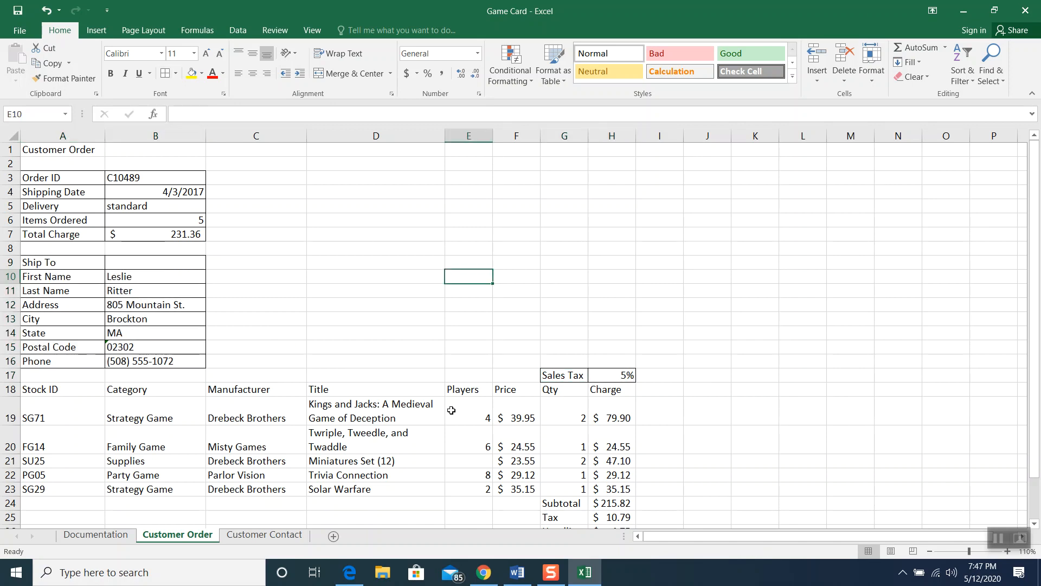
Apply All Borders to the item table A18:H23 and the totals block G24:H27
scroll(451, 410, down, 1)
drag(70, 348, 601, 447)
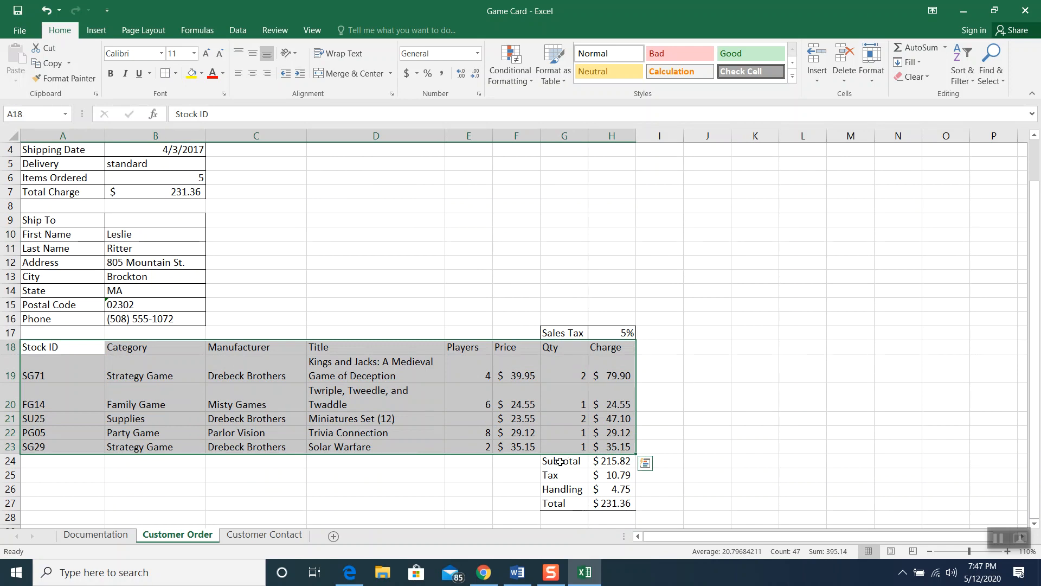
drag(560, 461, 608, 502)
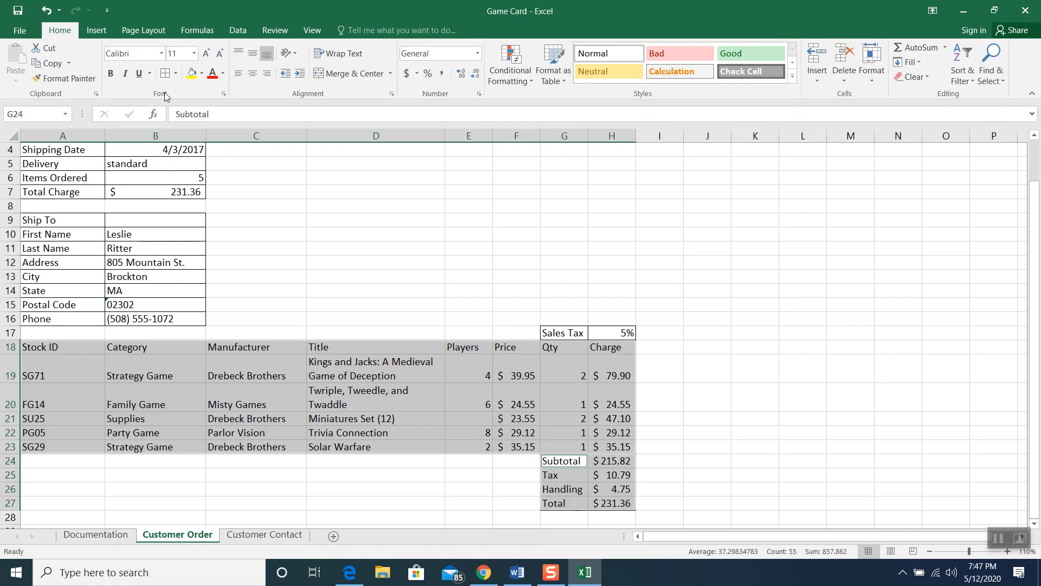
click(165, 76)
click(647, 282)
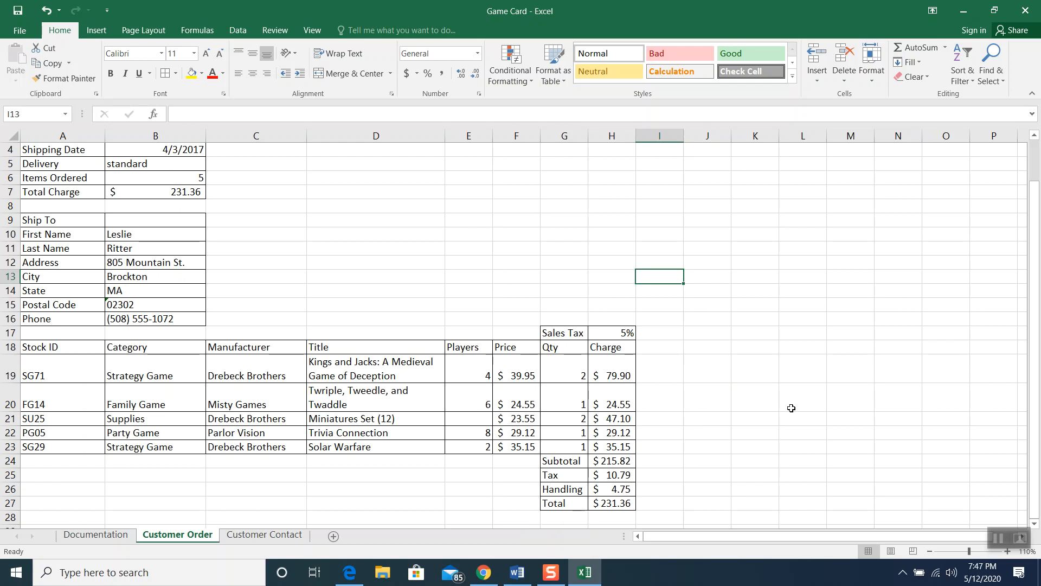
scroll(344, 513, up, 3)
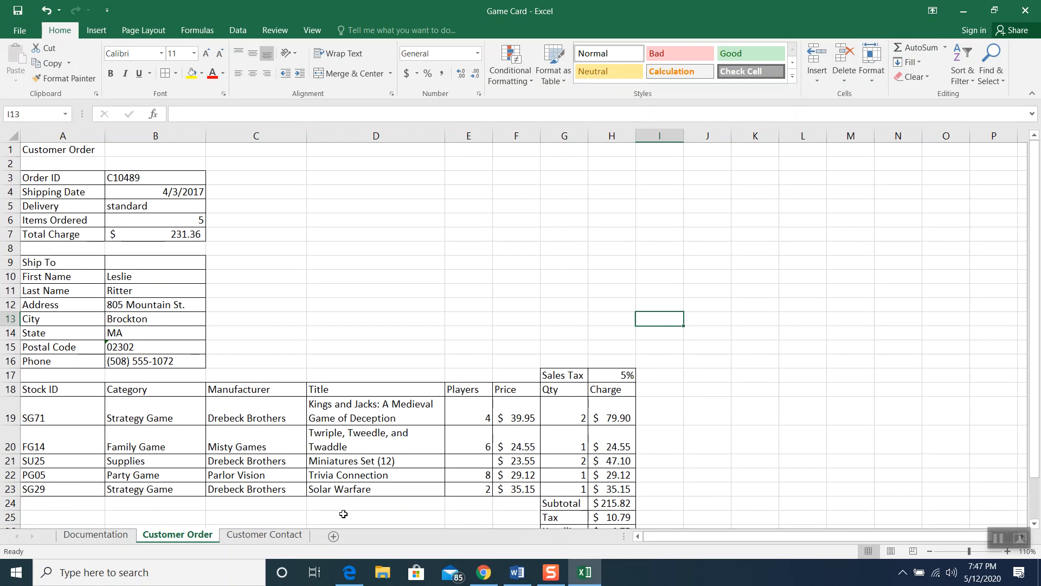
Set the Customer Order title in A1 to 28-point font
click(51, 144)
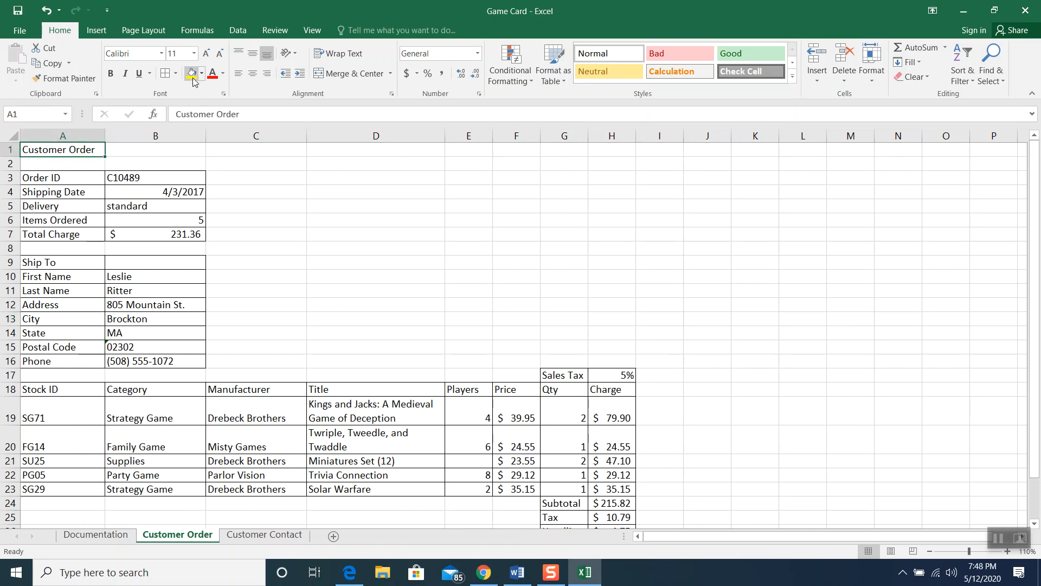
click(196, 59)
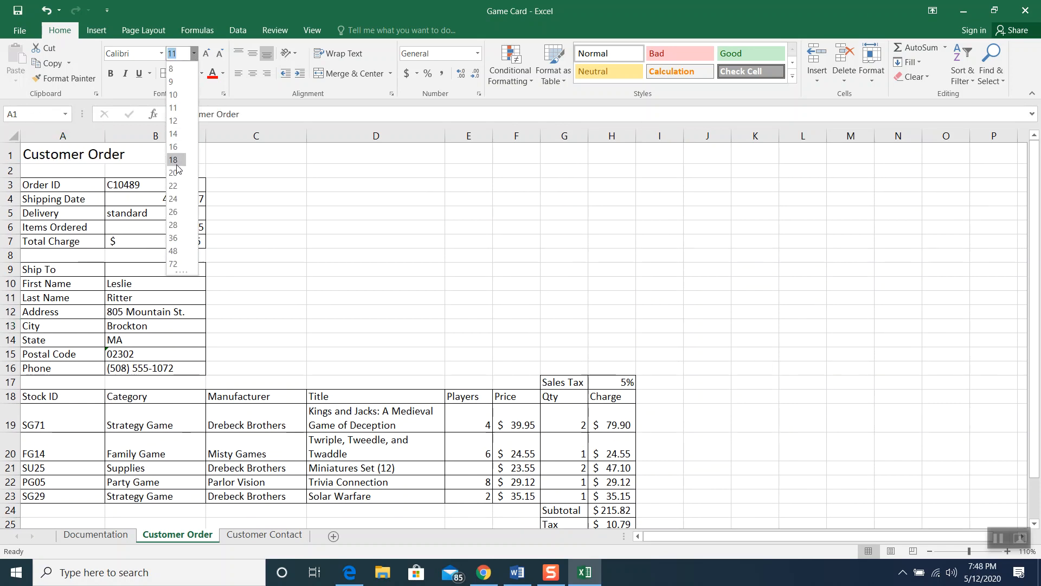
click(176, 225)
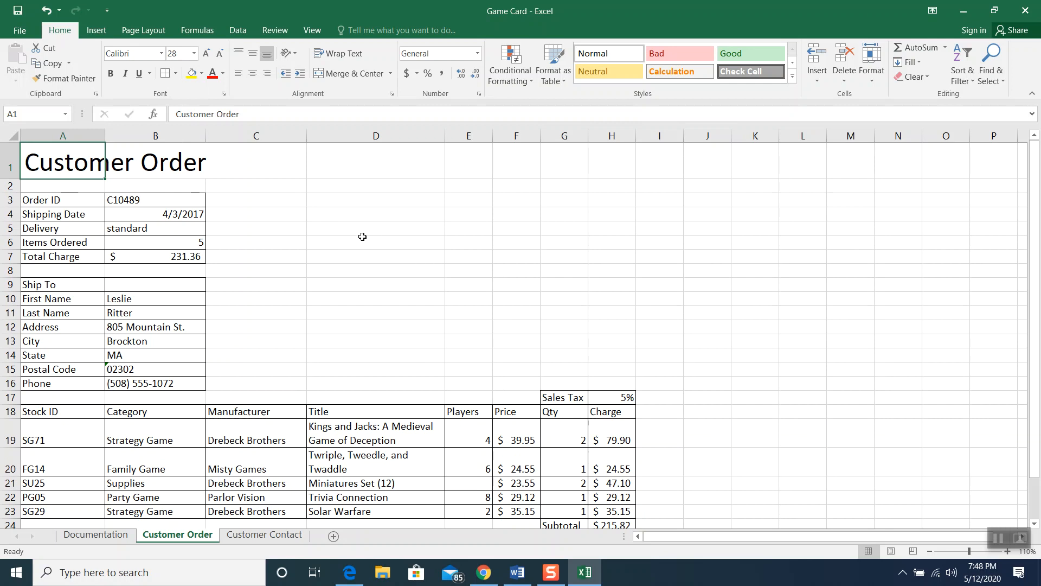
click(21, 35)
In print preview, set the Customer Order sheet to Landscape Orientation to fit one page, then return to the worksheet
click(28, 173)
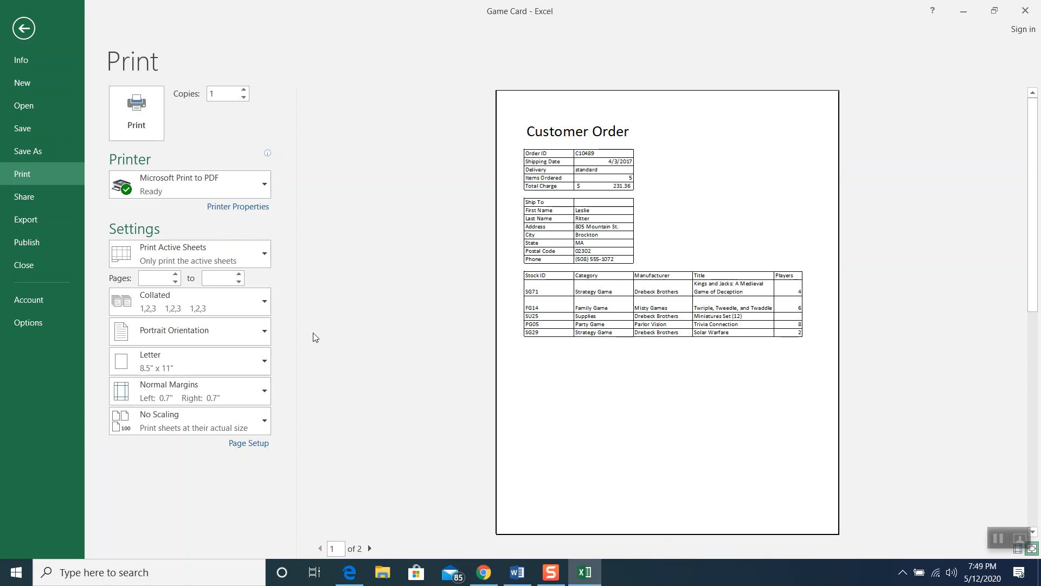
click(258, 337)
click(235, 396)
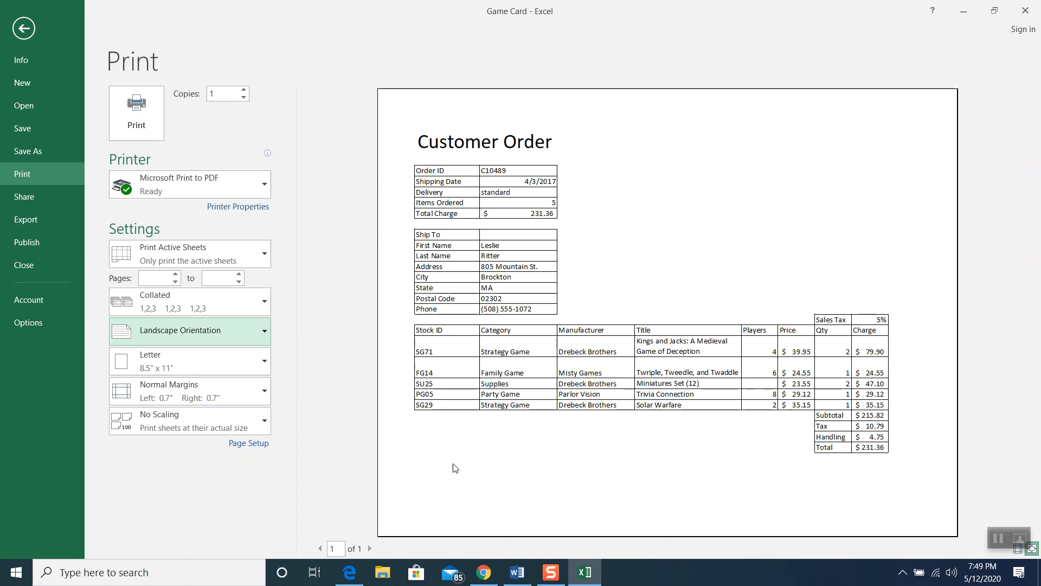
click(243, 330)
click(240, 356)
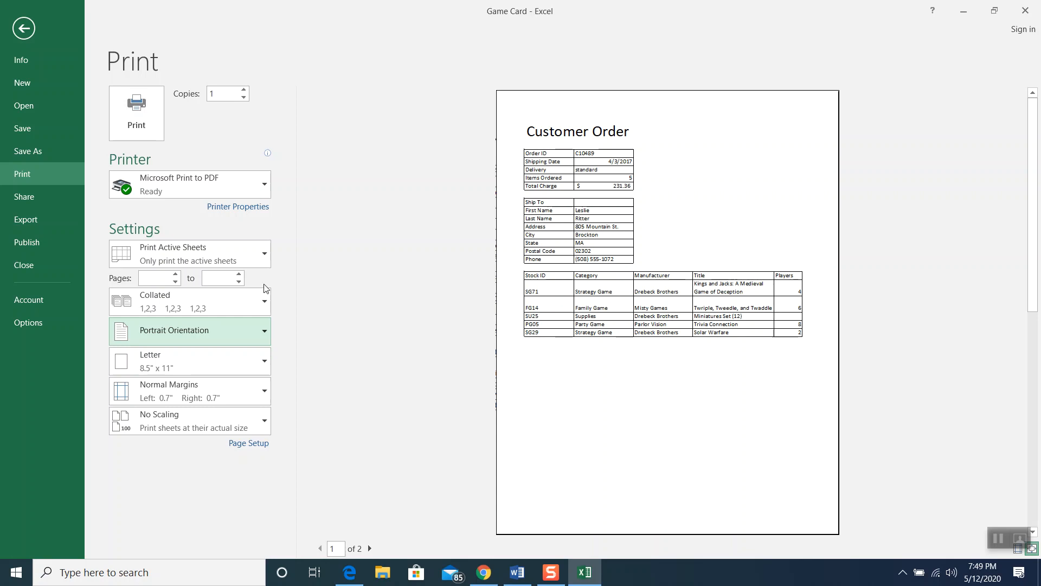
click(210, 336)
click(211, 388)
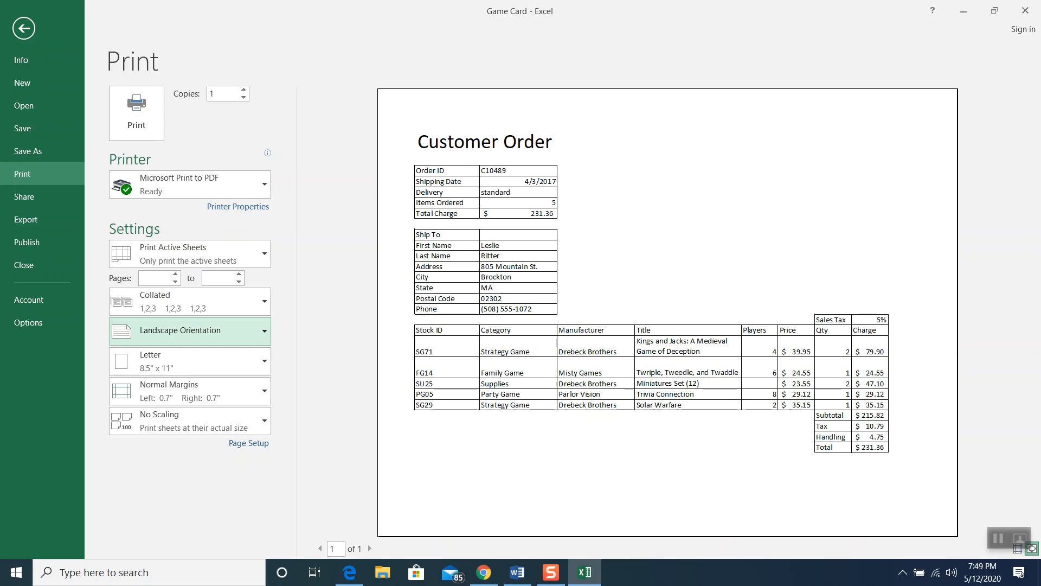
click(22, 28)
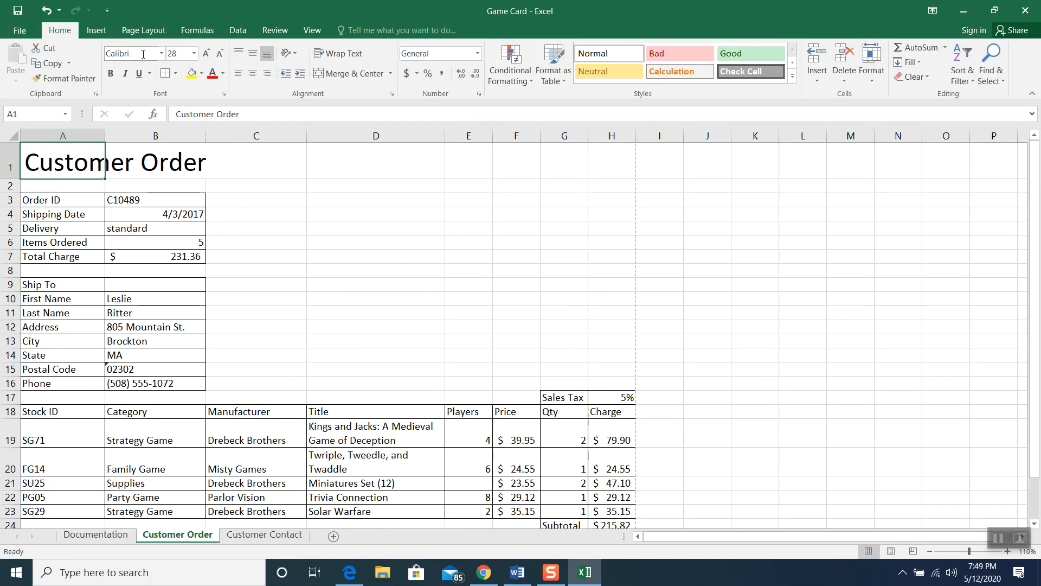
click(144, 30)
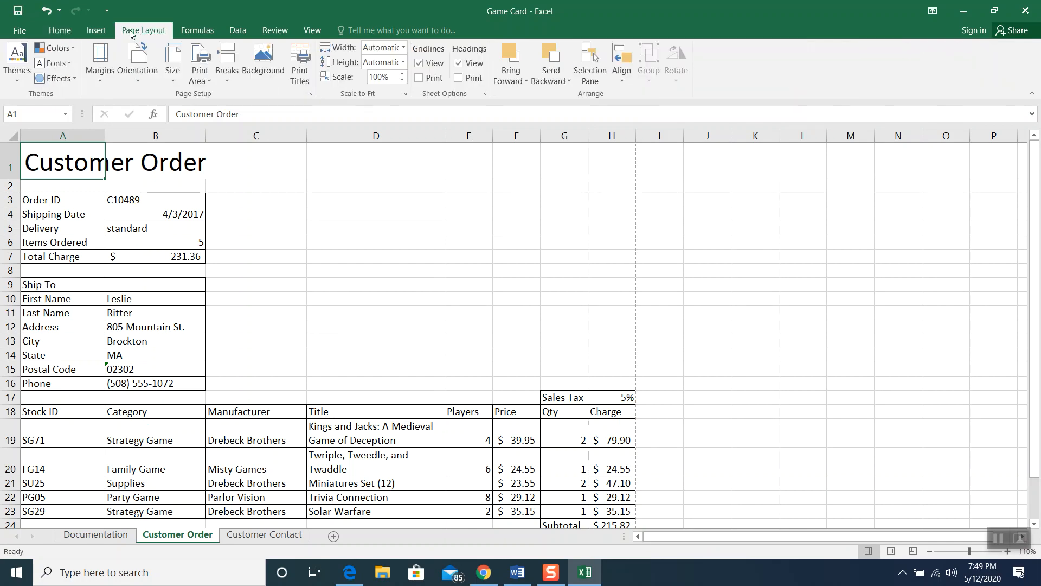
click(136, 64)
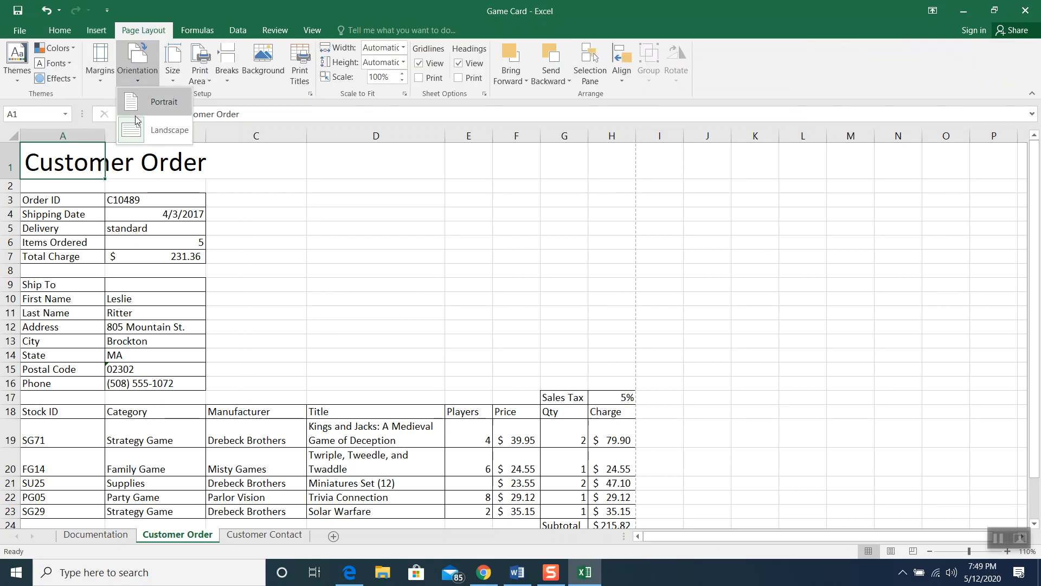
click(140, 134)
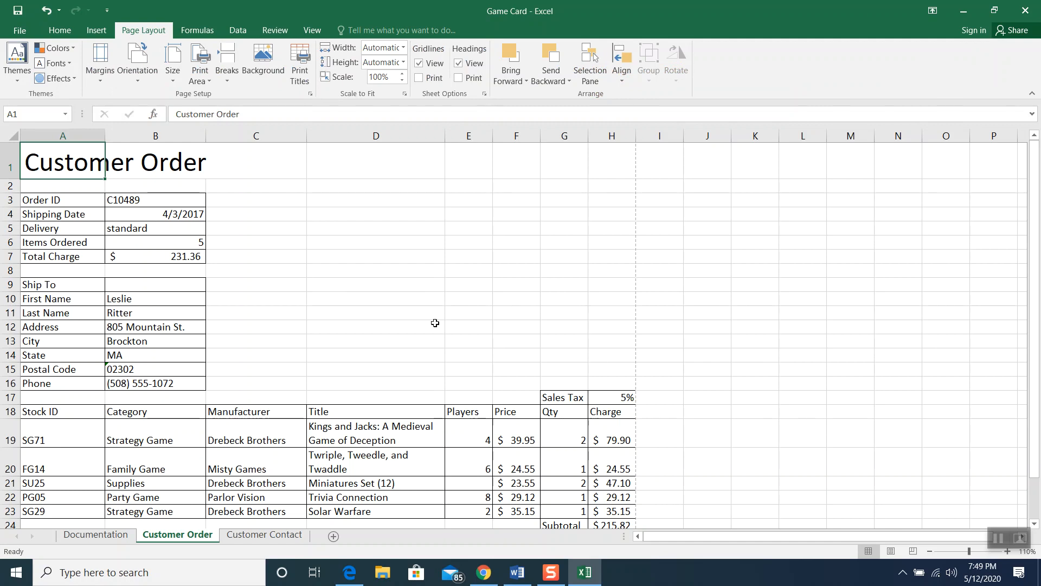
click(891, 553)
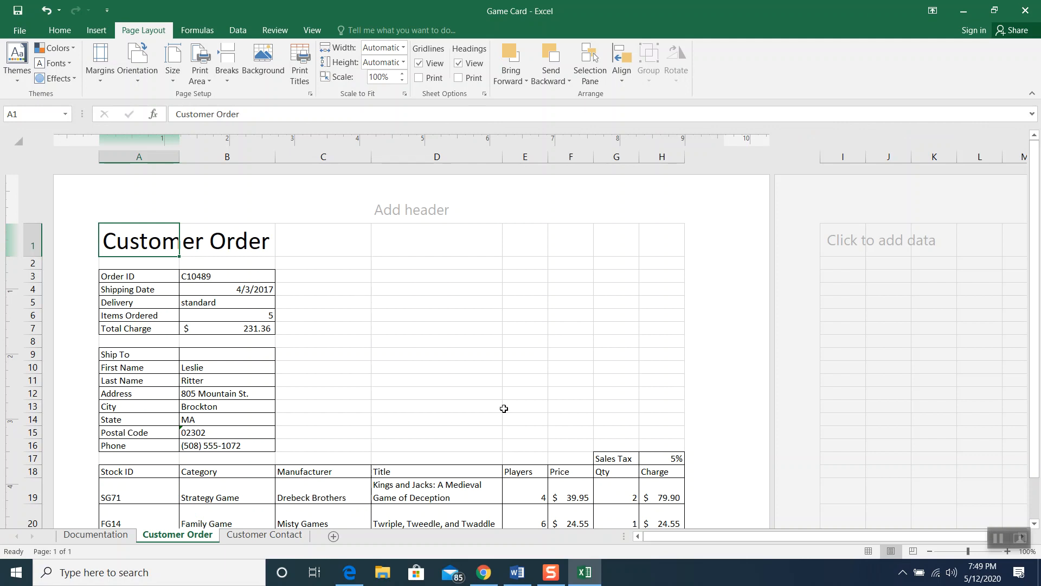
scroll(505, 395, down, 2)
scroll(505, 395, up, 1)
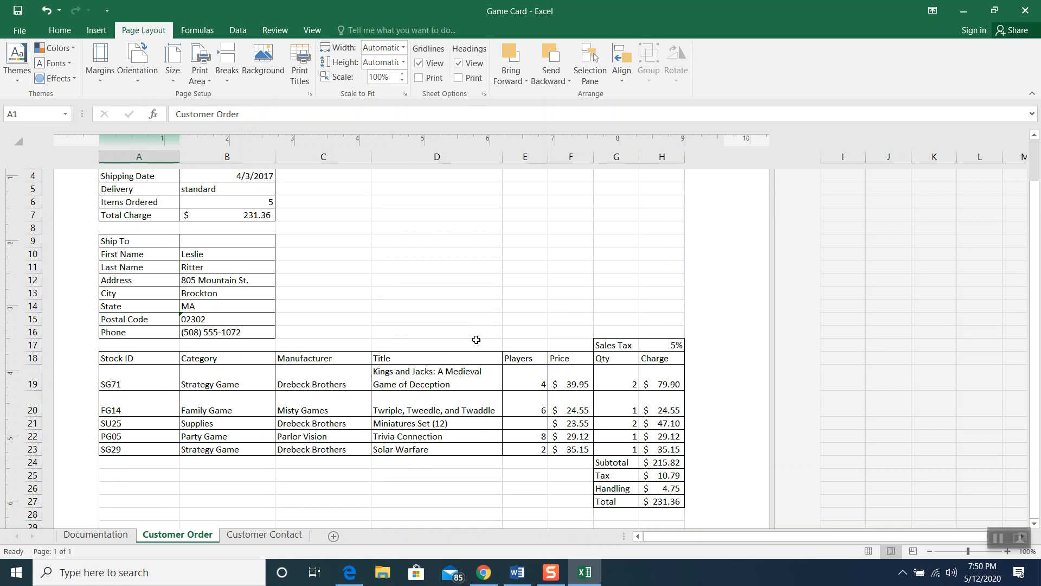
click(134, 76)
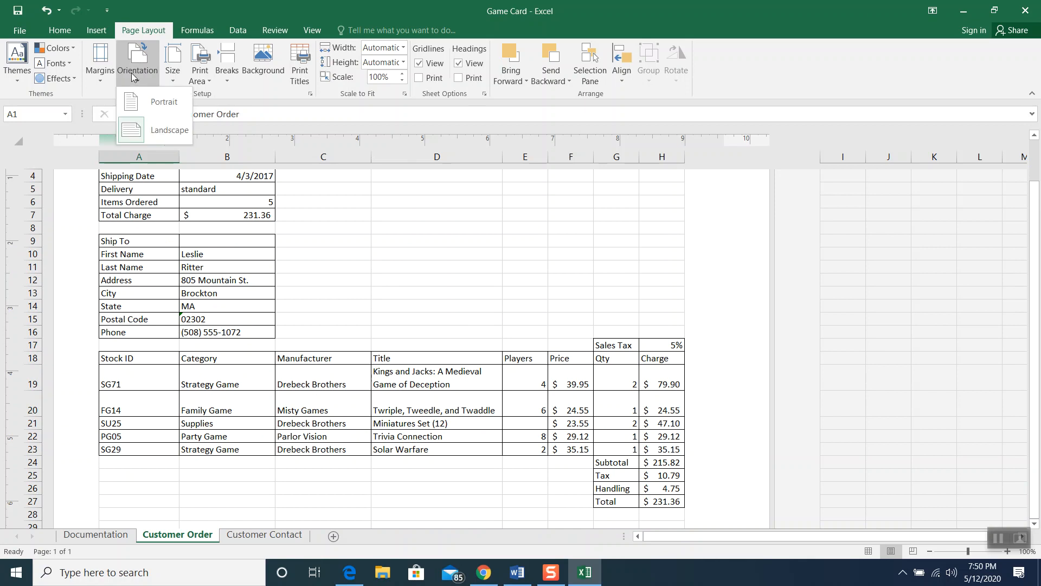
click(142, 103)
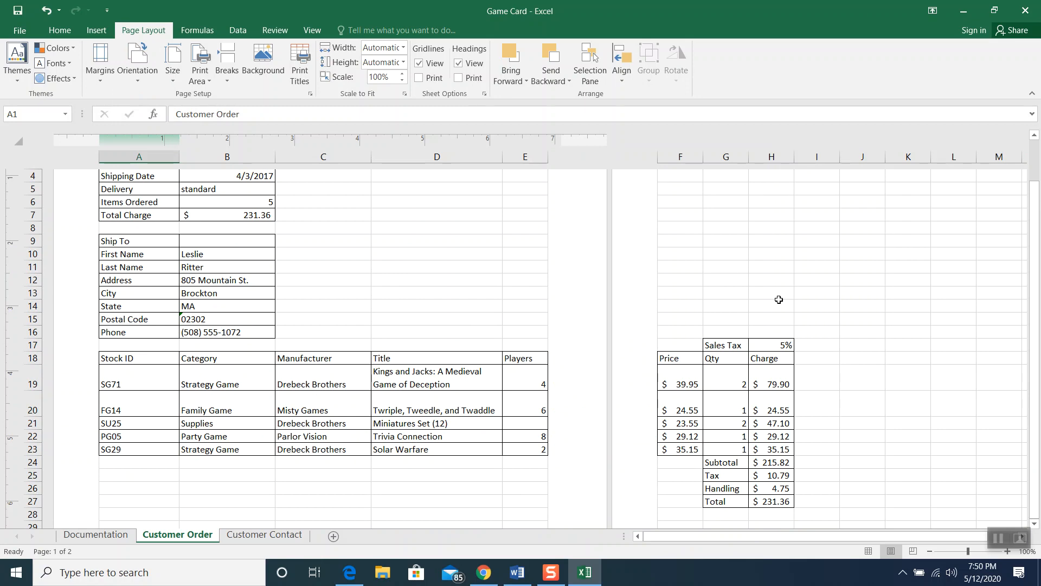
click(136, 76)
click(143, 128)
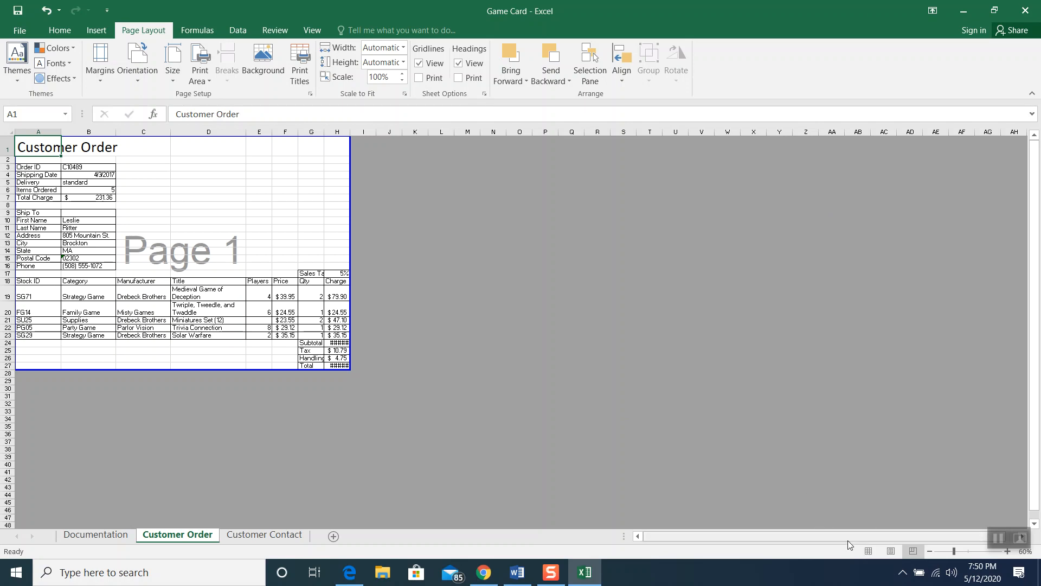
click(868, 551)
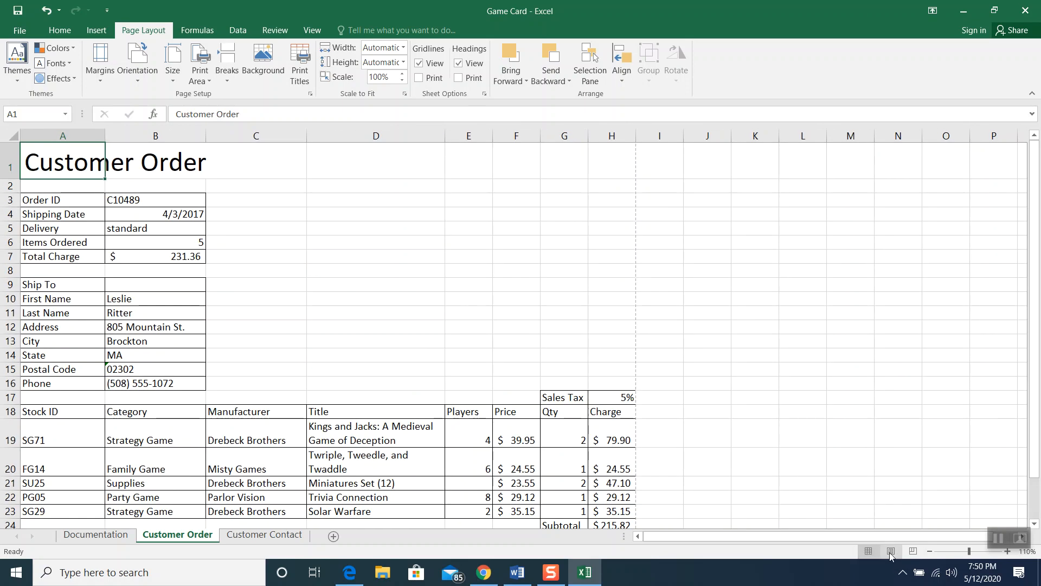
click(891, 551)
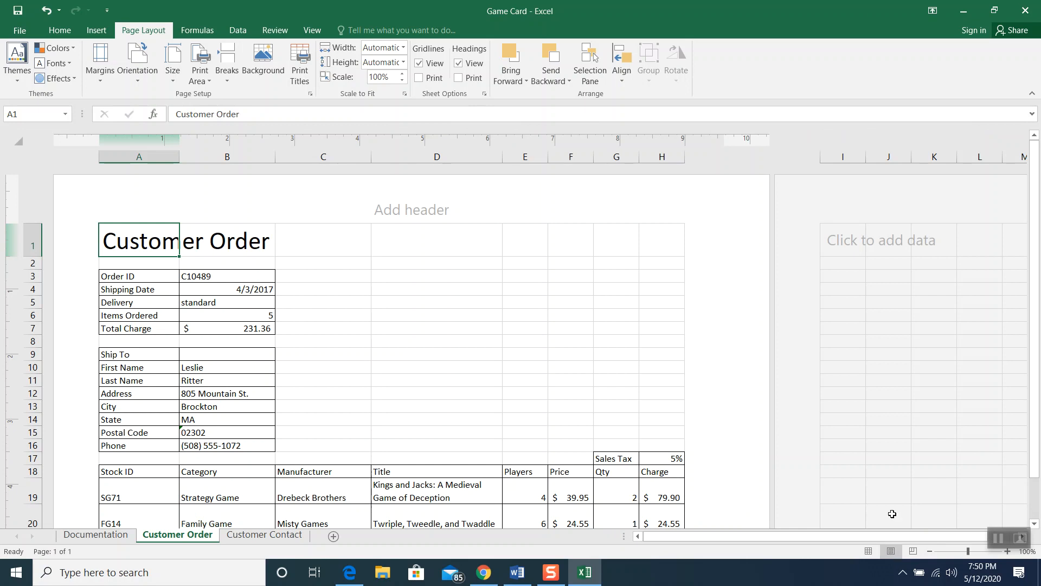
click(868, 551)
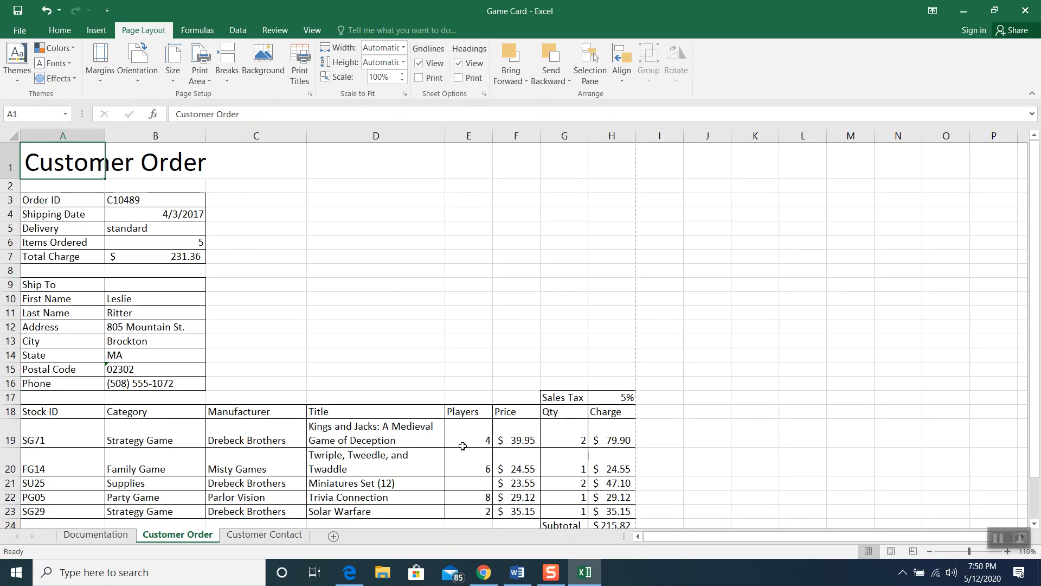
Bring the workbook back into focus and select cell H19 to inspect its Charge formula
click(997, 537)
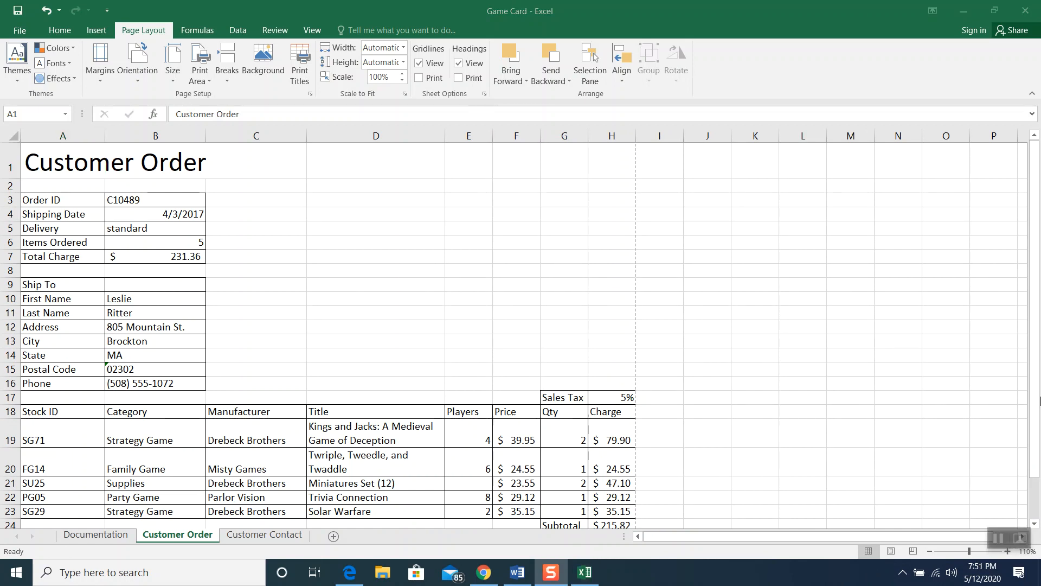
click(1035, 393)
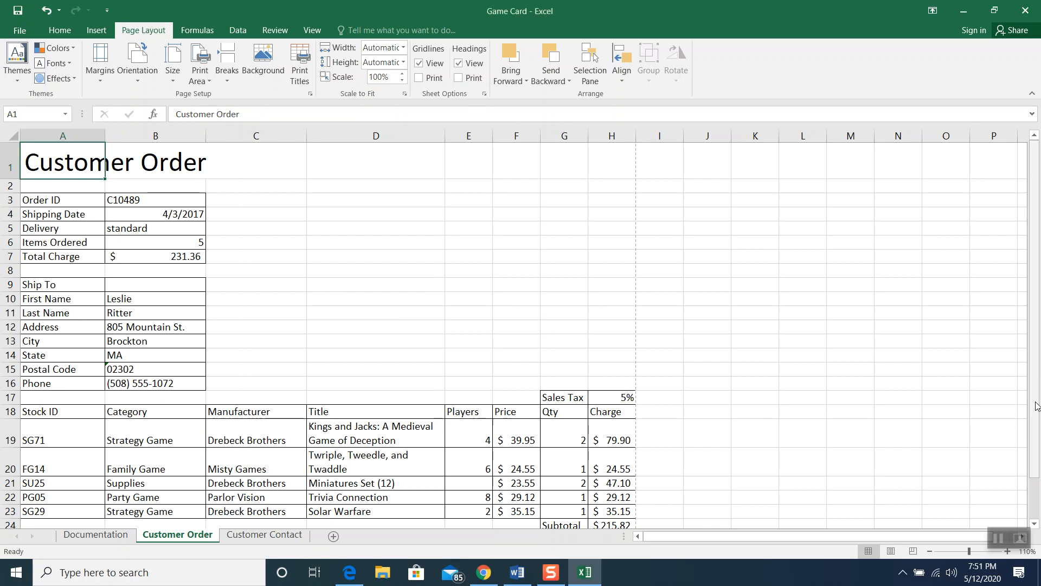
click(679, 435)
scroll(681, 435, down, 2)
scroll(680, 434, up, 1)
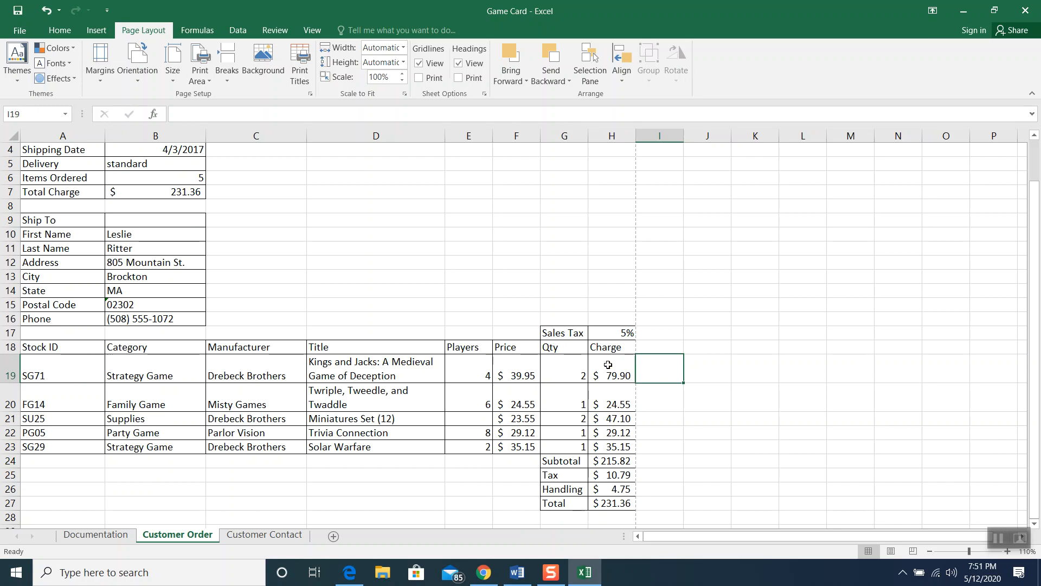
scroll(607, 364, up, 1)
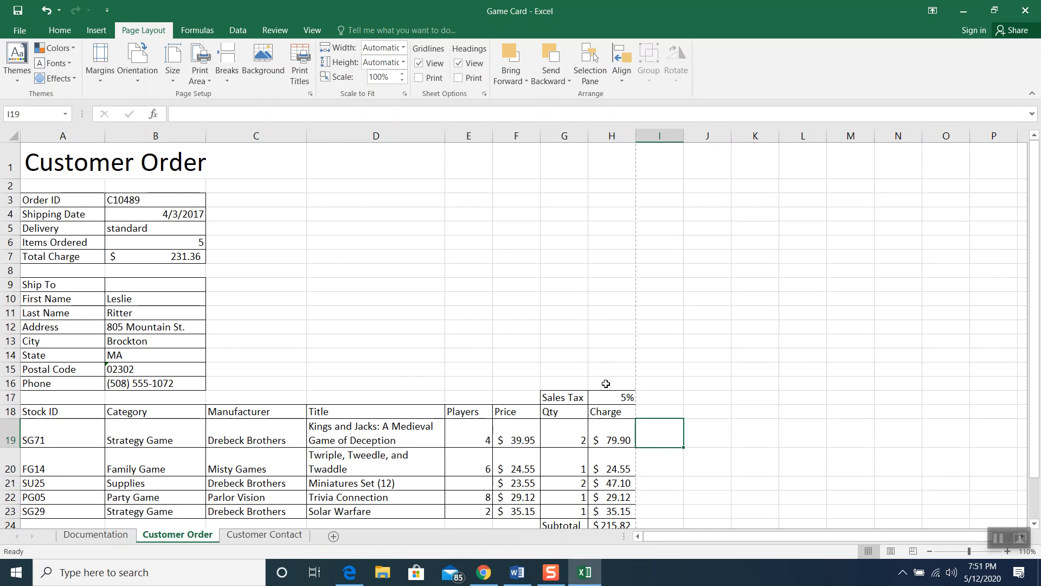
click(609, 432)
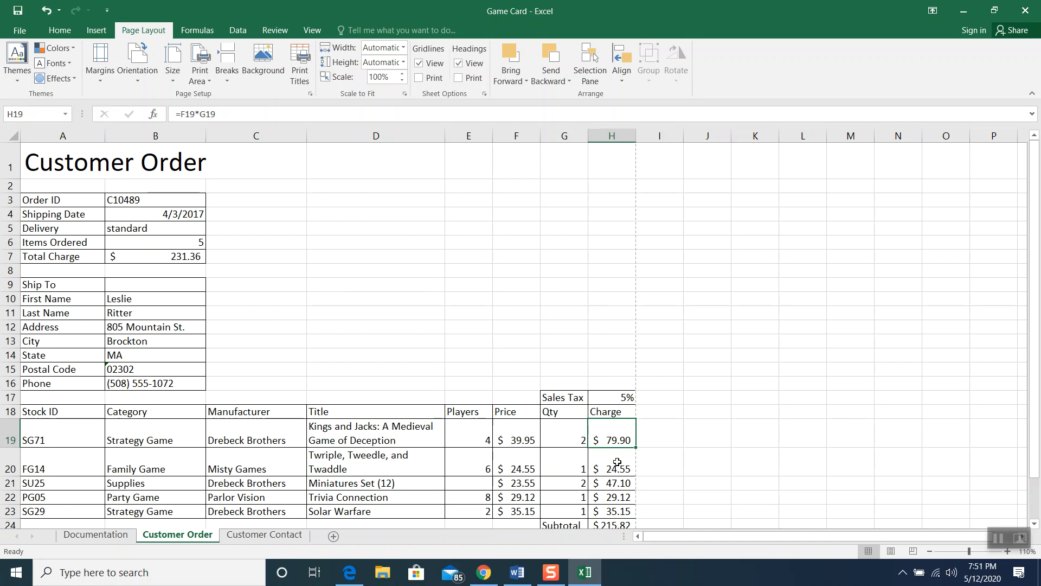
Turn on Show Formulas with Ctrl+` and review the formula cells
key(ctrl+grave)
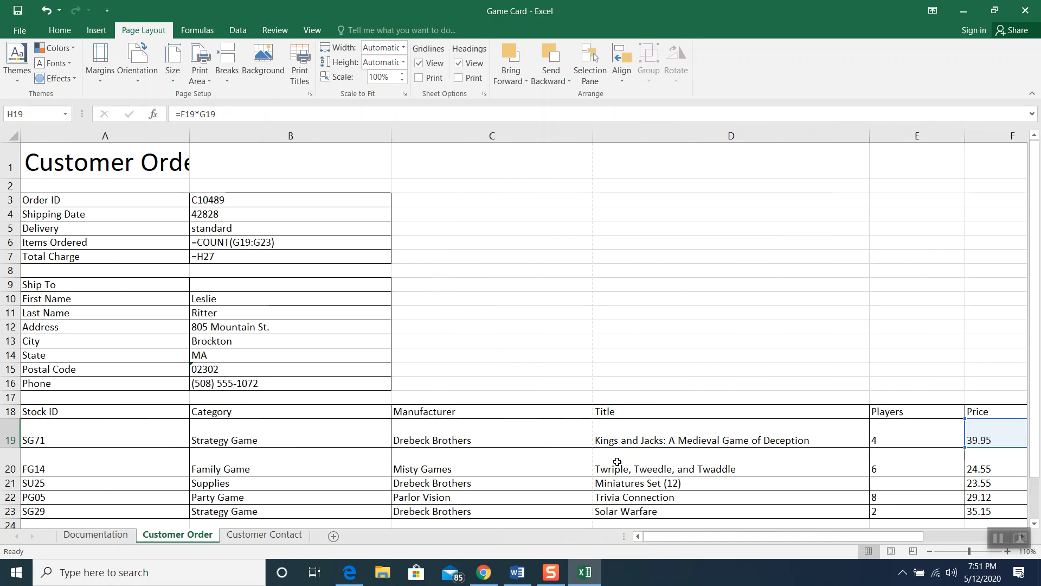
scroll(679, 404, down, 1)
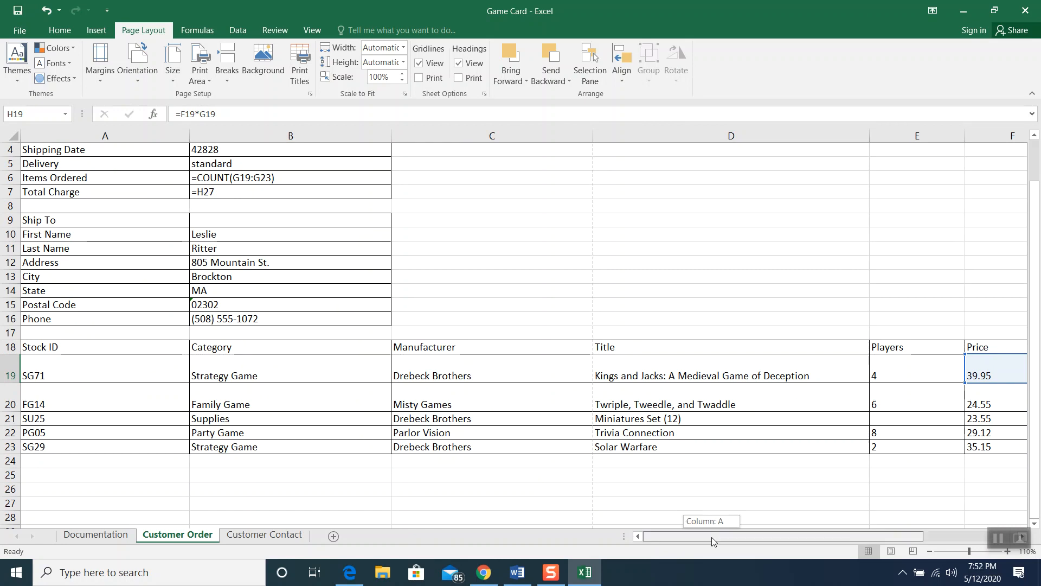
drag(712, 536, 795, 537)
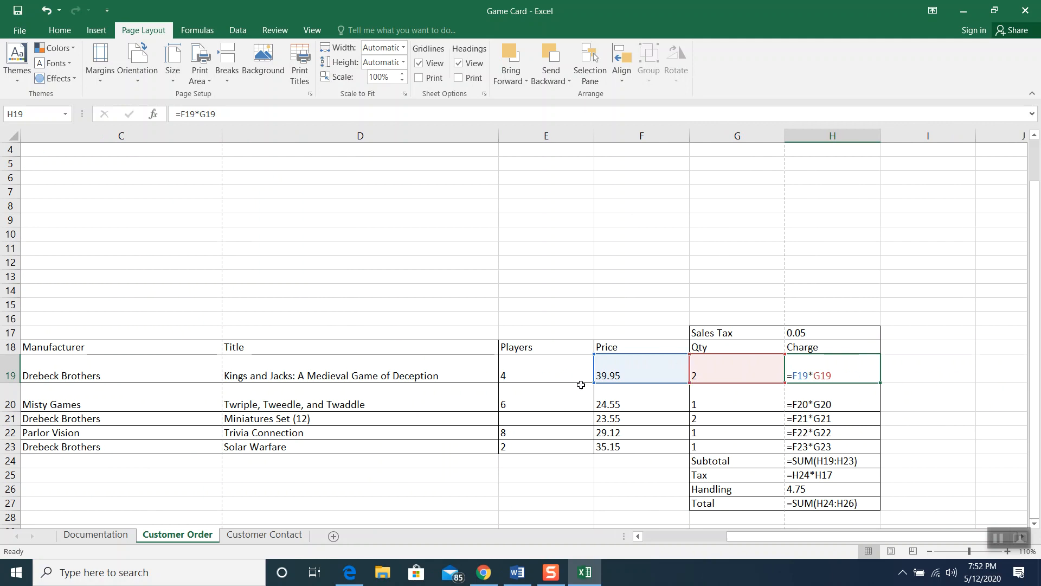
drag(778, 535, 693, 538)
scroll(701, 420, up, 1)
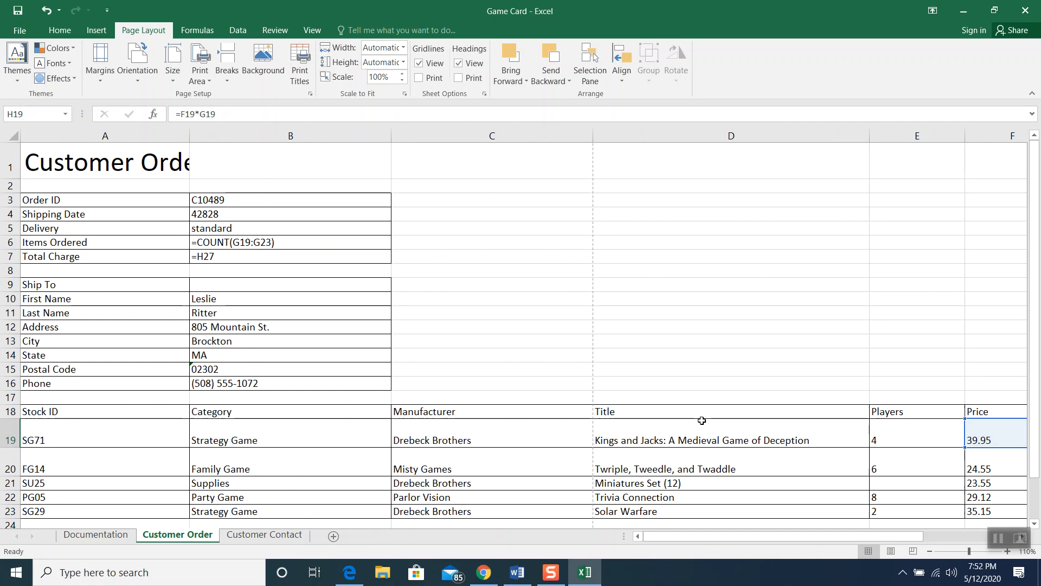
Toggle Show Formulas off and on again, ending with calculated values showing
key(ctrl+grave)
scroll(656, 416, down, 1)
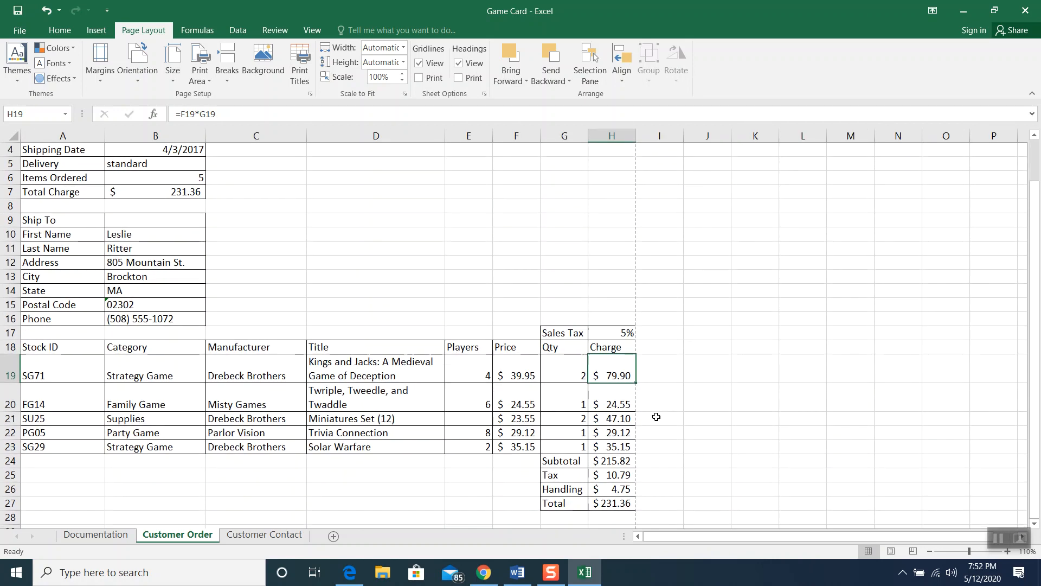
key(ctrl+grave)
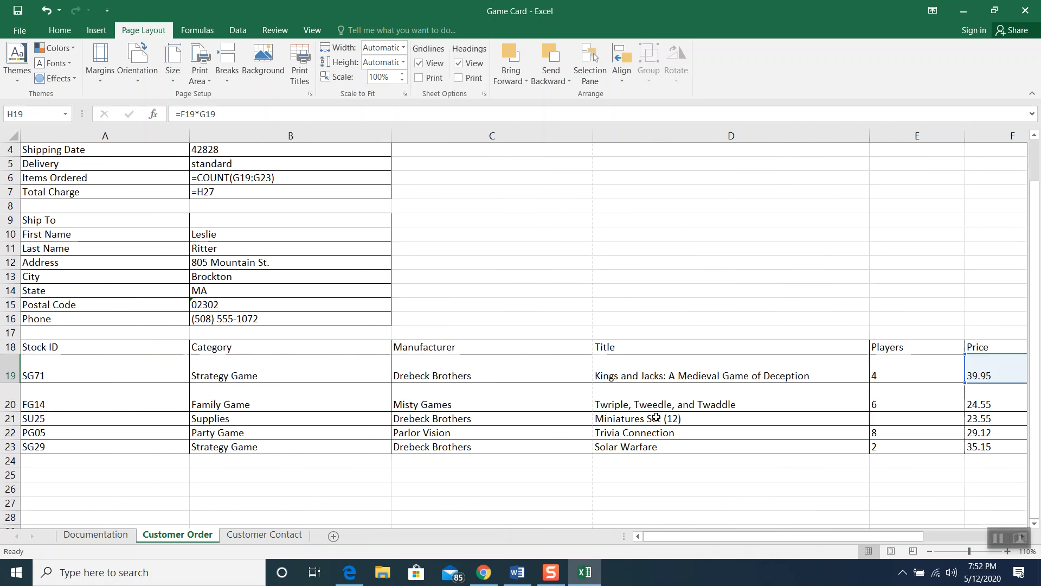
key(ctrl+grave)
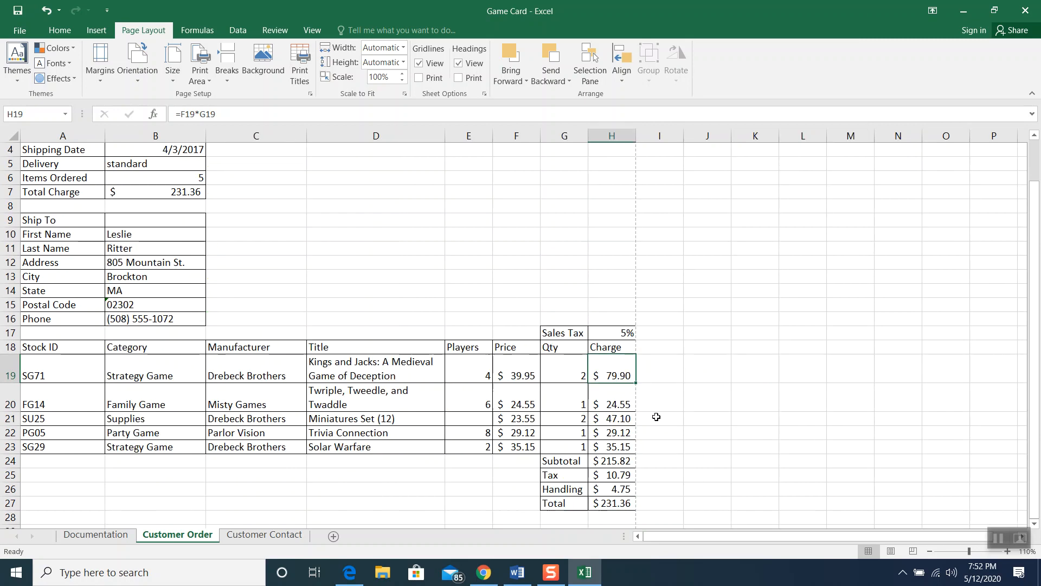
scroll(656, 417, up, 1)
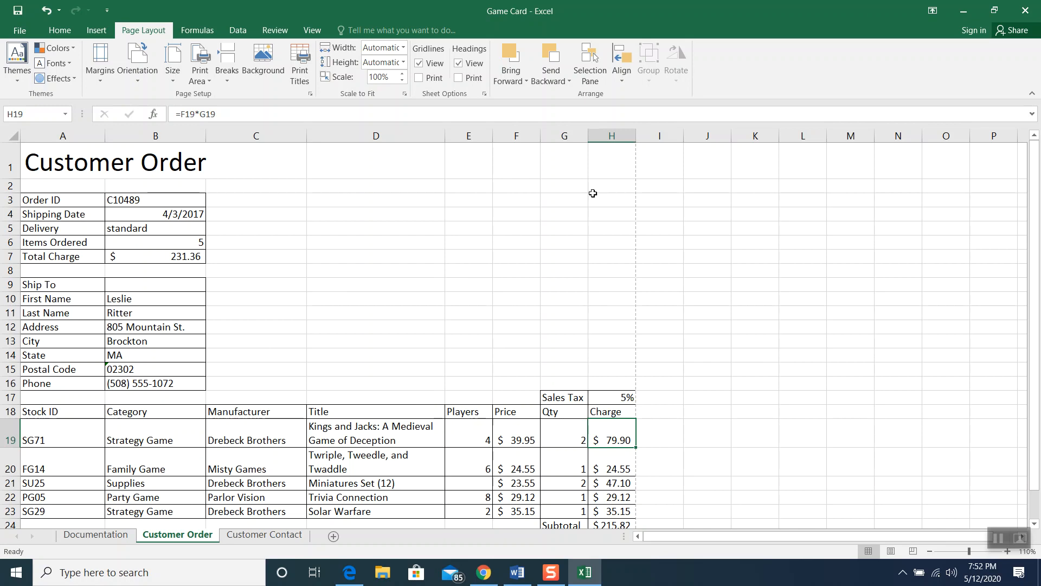
Close the Excel window to reveal the chapter 1 PDF at page 15 in Edge
click(1032, 16)
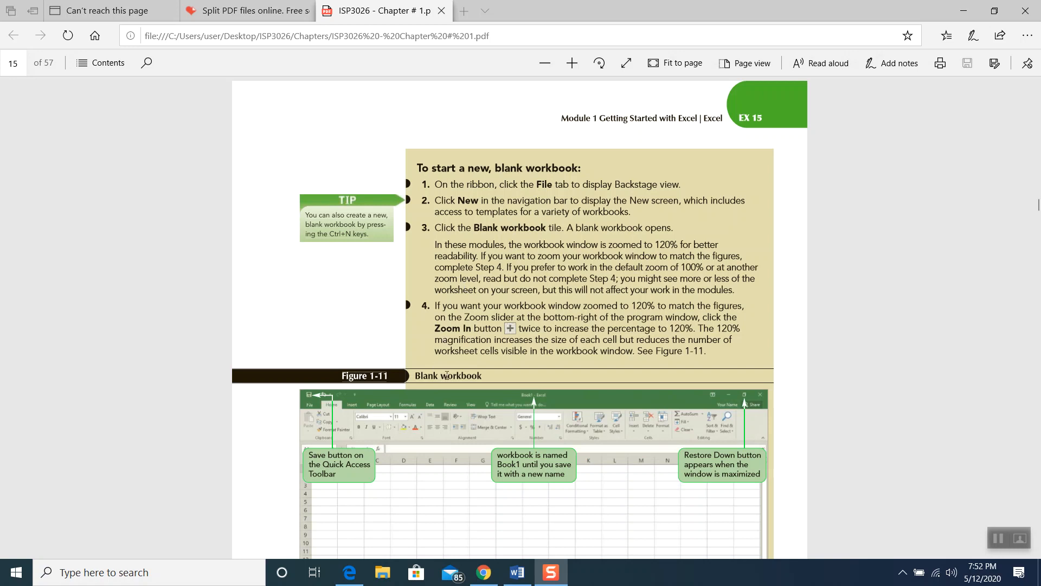
mouse_move(484, 572)
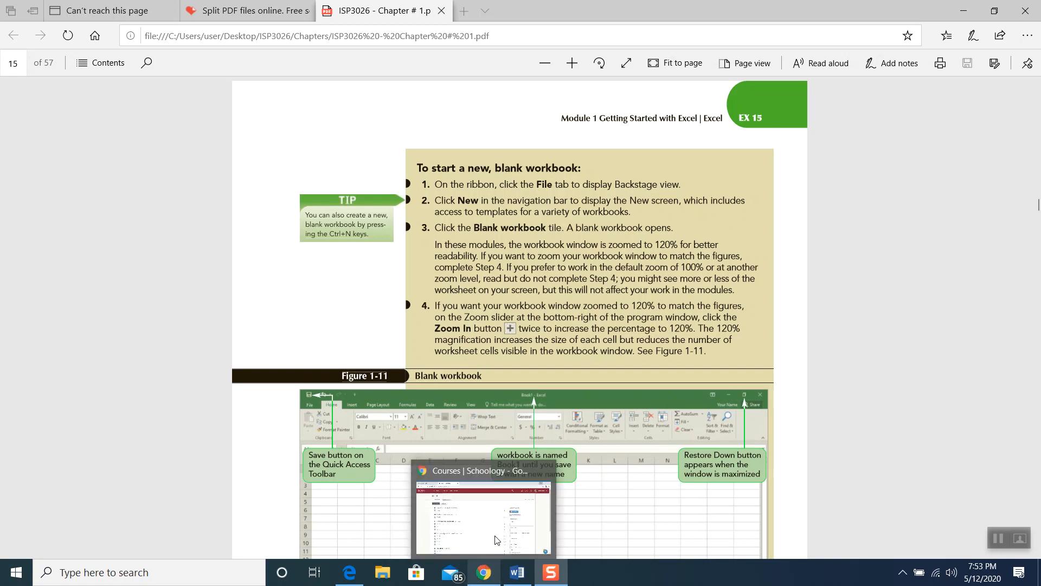